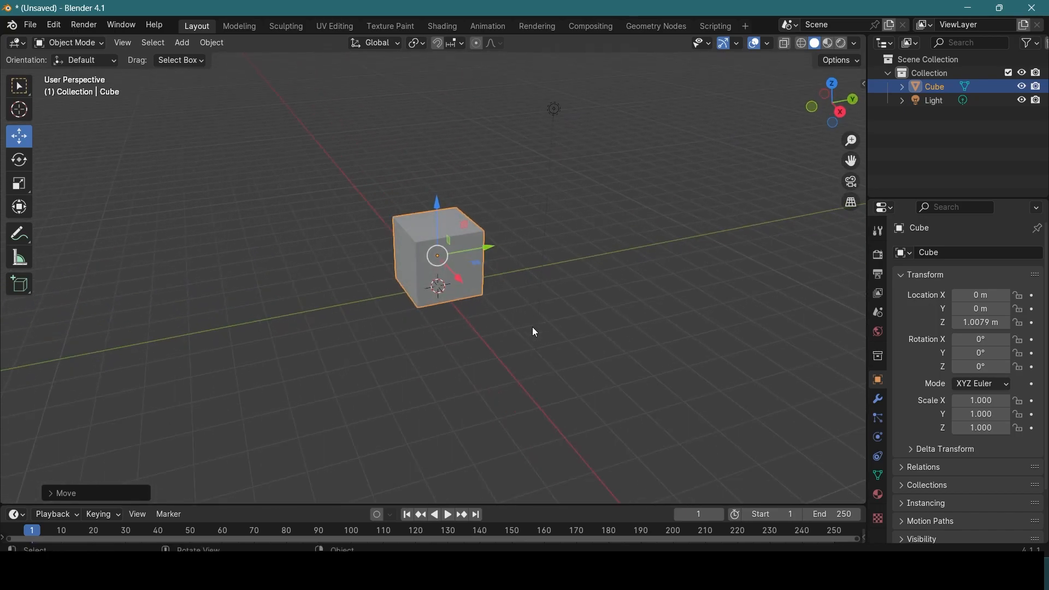
Step: Replace the existing cube with a new mesh cube and raise it to about 0.87 m on Z
{"action": "key", "text": "Delete"}
{"action": "key", "text": "shift+a"}
{"action": "mouse_move", "coordinate": [421, 211]}
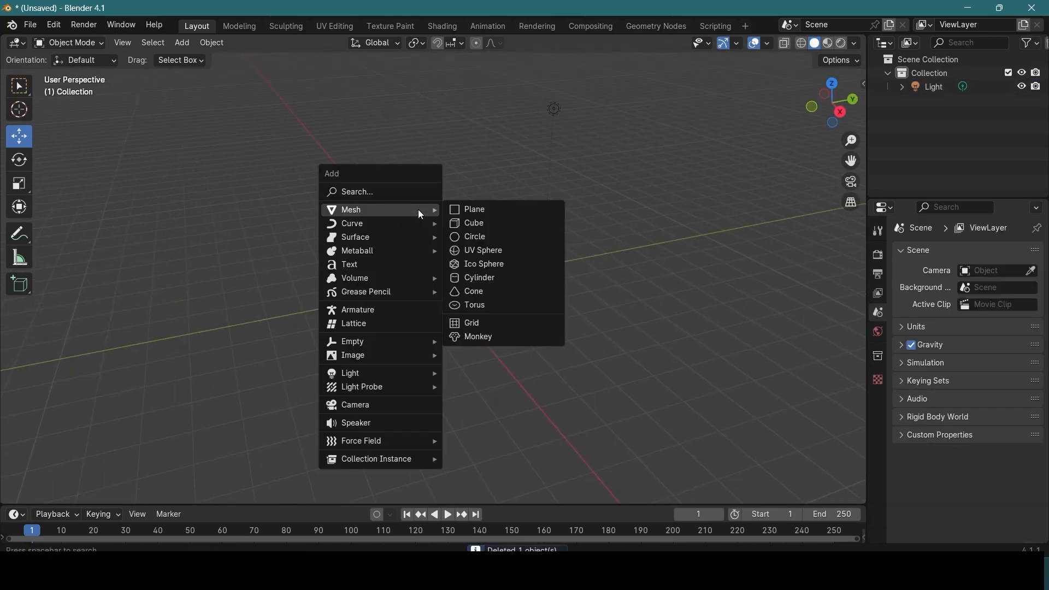
{"action": "left_click", "coordinate": [474, 224]}
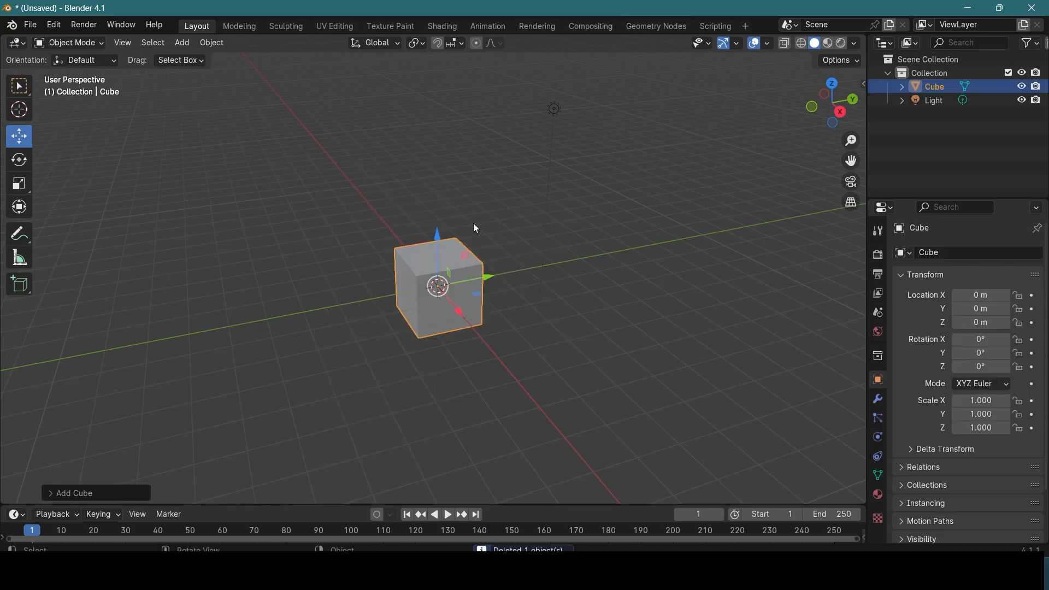
{"action": "left_click_drag", "start_coordinate": [436, 235], "coordinate": [437, 209]}
{"action": "scroll", "coordinate": [524, 349], "scroll_direction": "up", "scroll_amount": 1}
{"action": "scroll", "coordinate": [523, 350], "scroll_direction": "down", "scroll_amount": 2}
{"action": "scroll", "coordinate": [518, 351], "scroll_direction": "up", "scroll_amount": 3}
{"action": "middle_click_drag", "start_coordinate": [517, 351], "coordinate": [545, 347]}
{"action": "scroll", "coordinate": [552, 342], "scroll_direction": "up", "scroll_amount": 1}
{"action": "scroll", "coordinate": [560, 334], "scroll_direction": "down", "scroll_amount": 1}
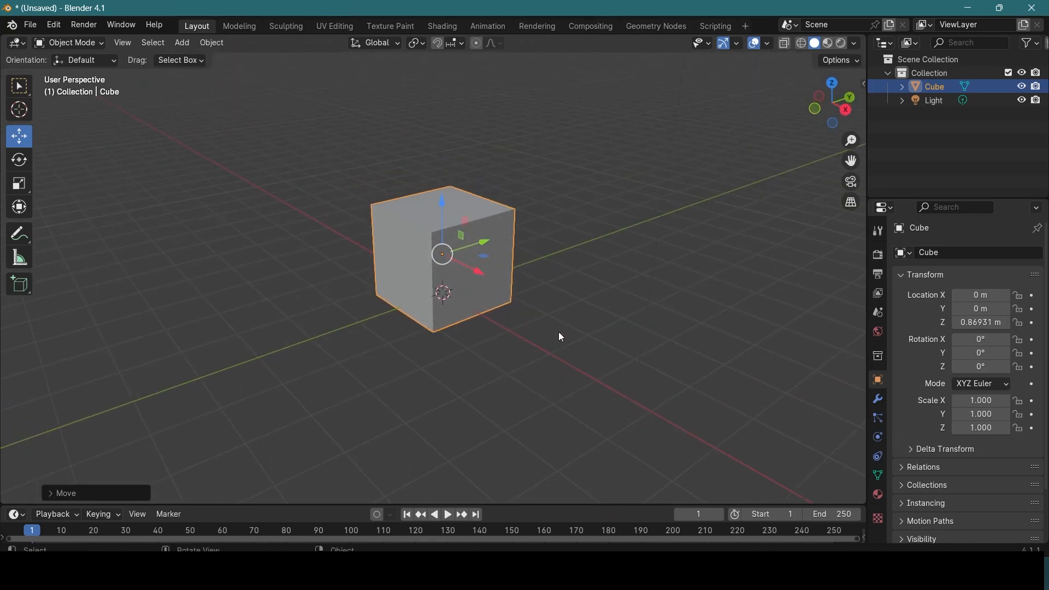
{"action": "middle_click_drag", "start_coordinate": [565, 295], "coordinate": [544, 345], "text": "shift"}
{"action": "scroll", "coordinate": [567, 326], "scroll_direction": "down", "scroll_amount": 1}
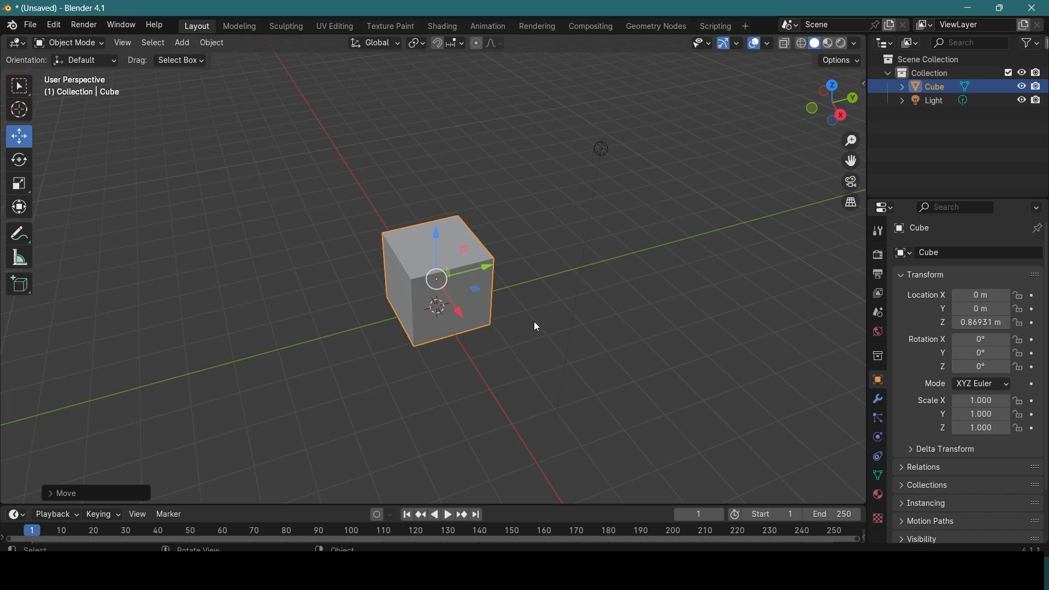
{"action": "scroll", "coordinate": [535, 324], "scroll_direction": "up", "scroll_amount": 1}
{"action": "middle_click_drag", "start_coordinate": [535, 324], "coordinate": [546, 304]}
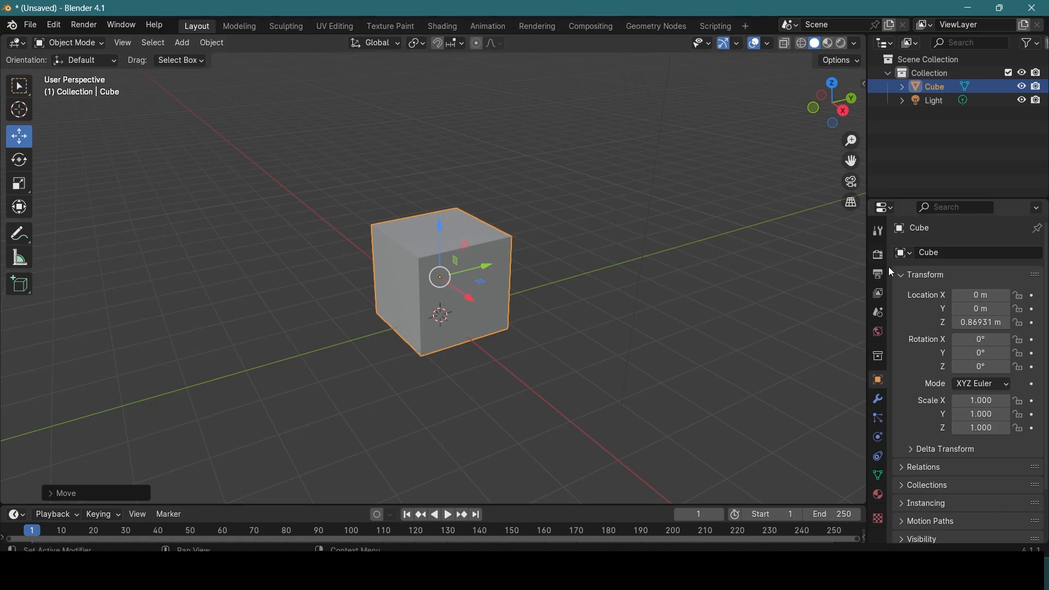
Step: Create a new material for the cube and name it Cube_Texture
{"action": "left_click", "coordinate": [879, 497]}
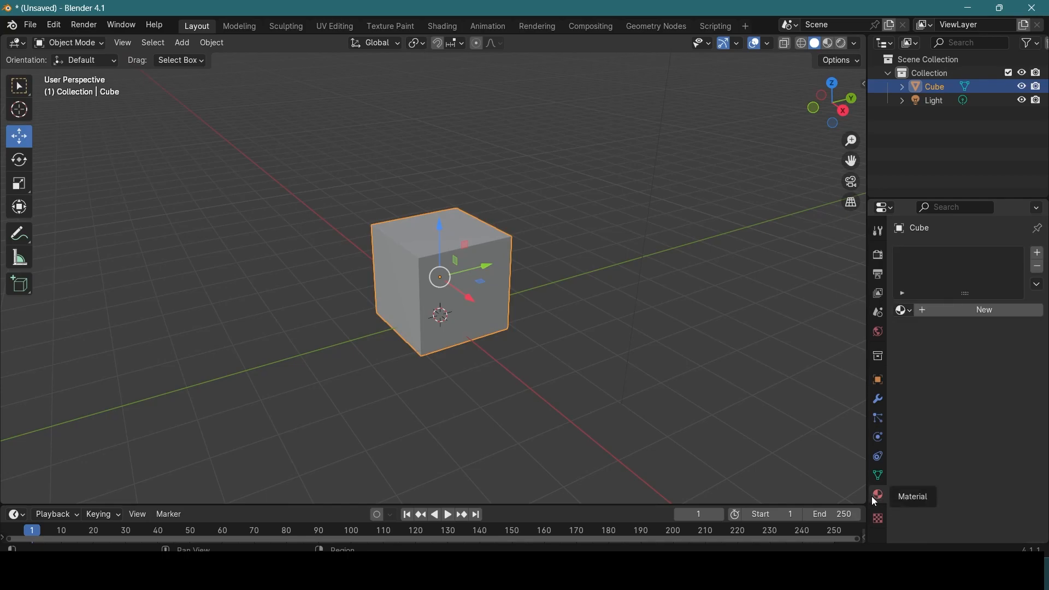
{"action": "left_click", "coordinate": [986, 311]}
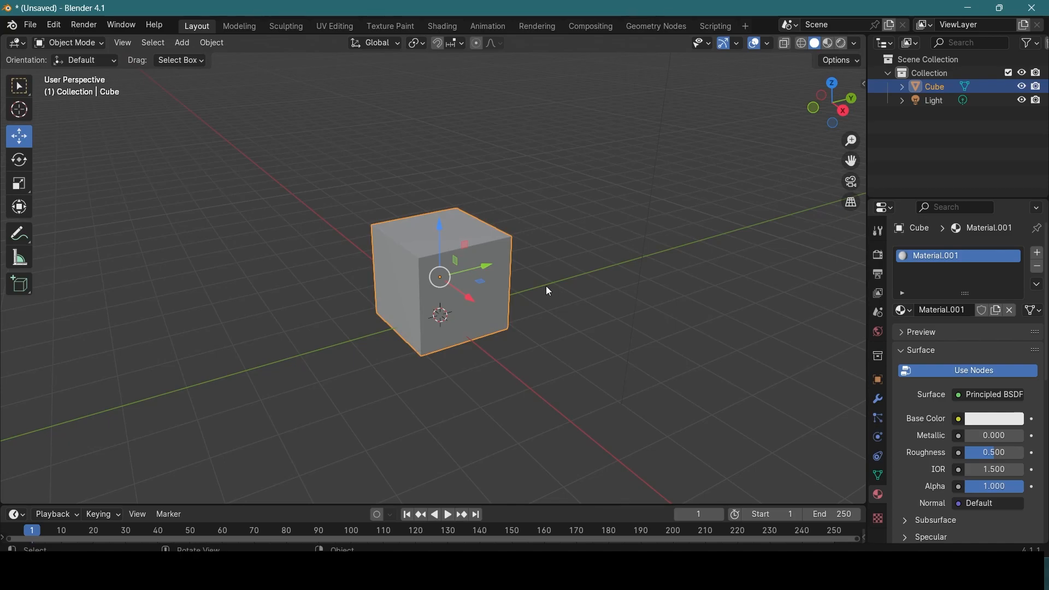
{"action": "mouse_move", "coordinate": [550, 277]}
{"action": "middle_mouse_down", "text": "shift"}
{"action": "mouse_move", "coordinate": [568, 286]}
{"action": "mouse_move", "coordinate": [560, 280]}
{"action": "middle_mouse_up", "text": "shift"}
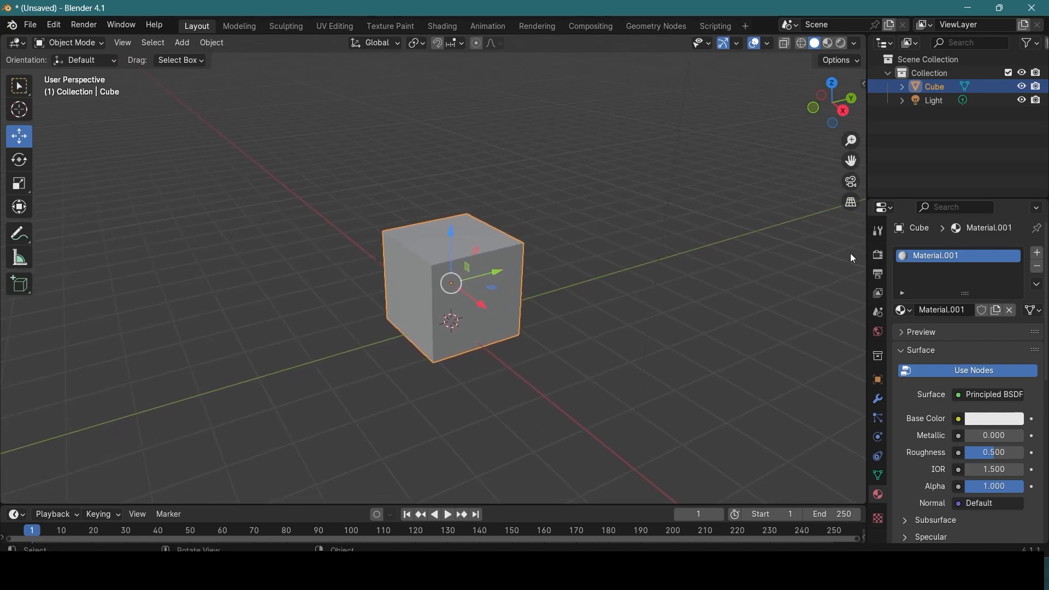
{"action": "double_click", "coordinate": [968, 310]}
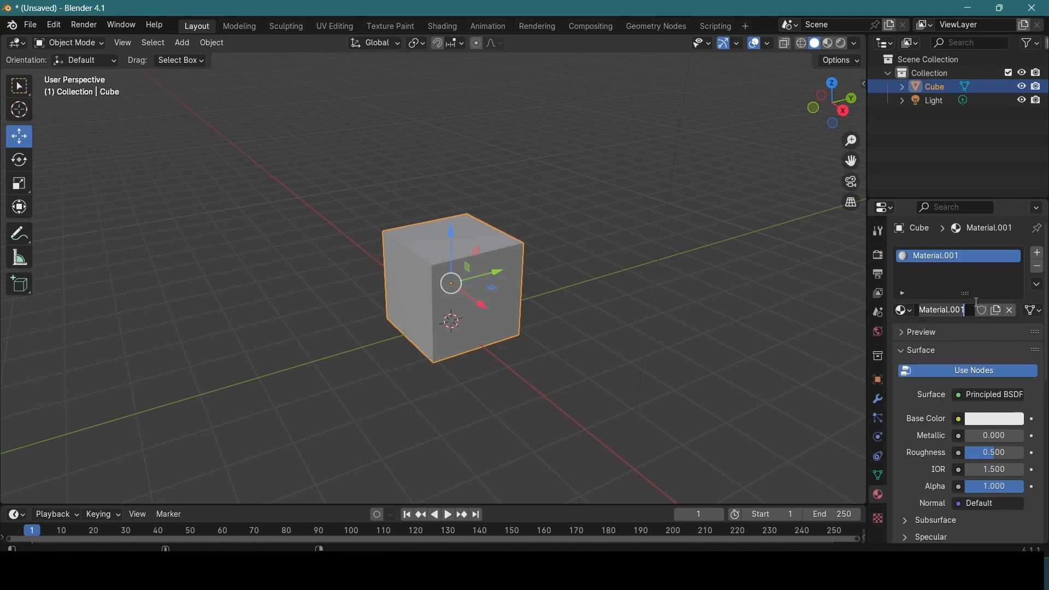
{"action": "type", "text": "Cube_"}
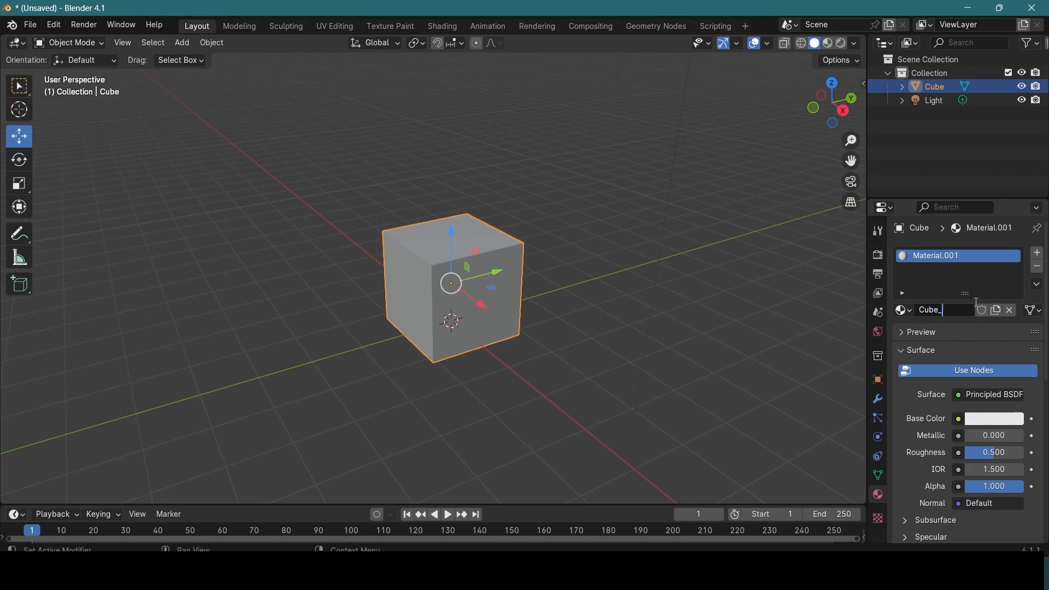
{"action": "type", "text": "Texture"}
{"action": "key", "text": "Return"}
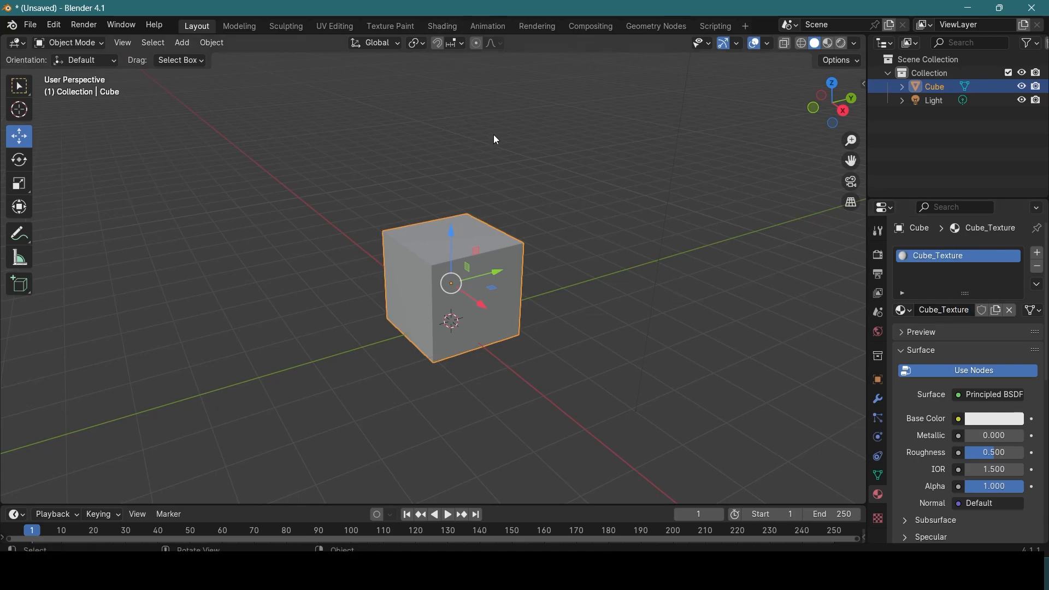
Step: Deselect the cube and switch the viewport shading to Material Preview
{"action": "left_click", "coordinate": [615, 278]}
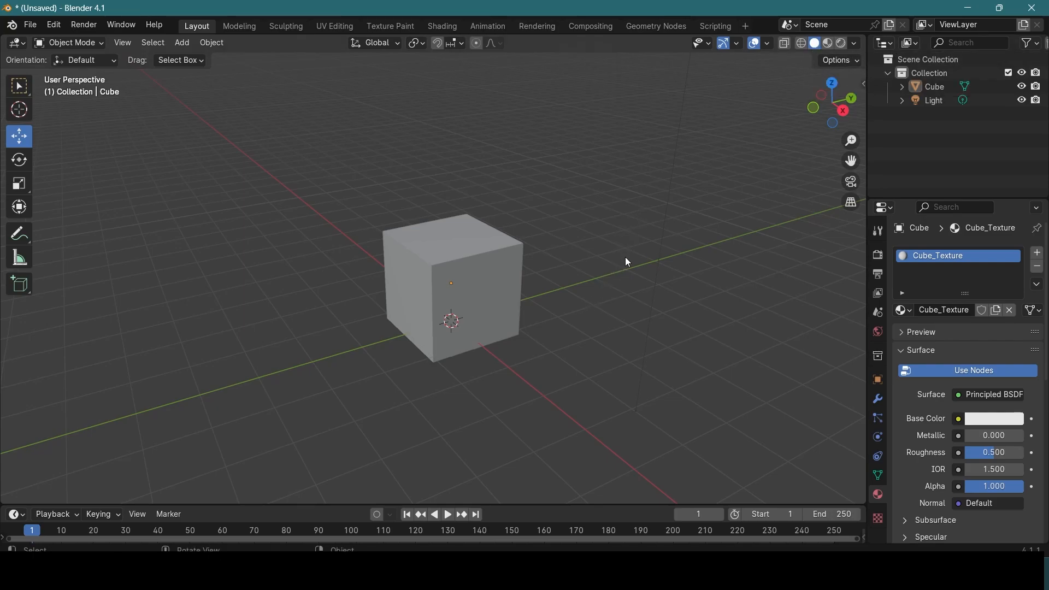
{"action": "key", "text": "z"}
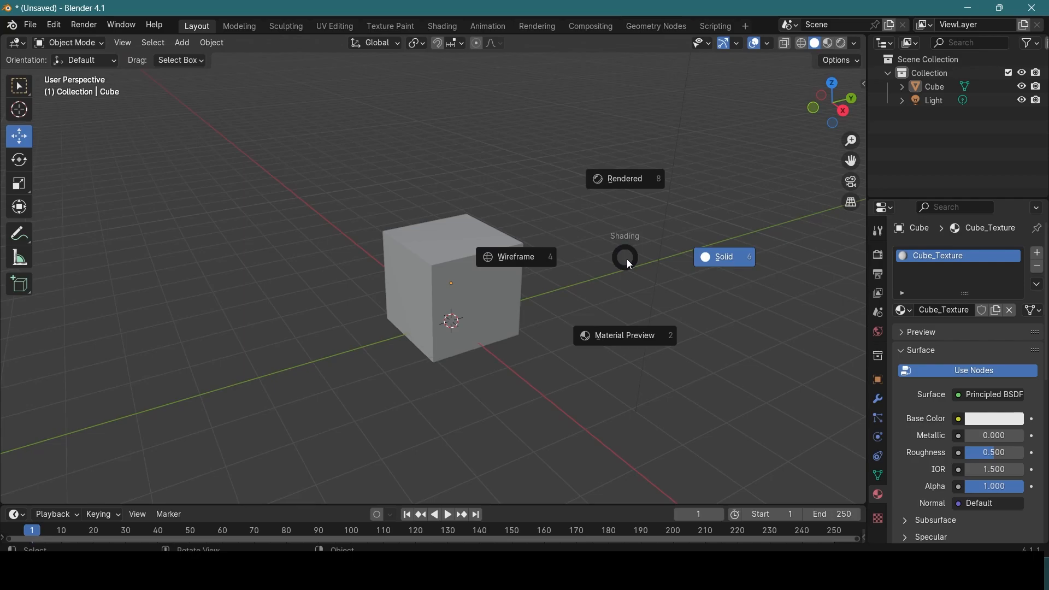
{"action": "left_click", "coordinate": [623, 341]}
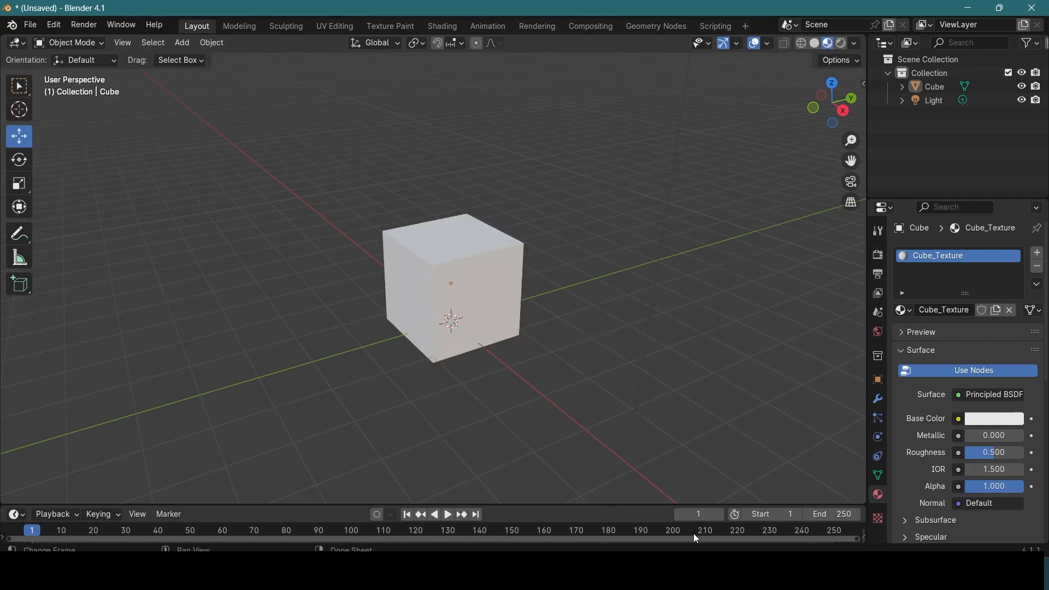
Step: Try other base colors for the Cube_Texture material and choose orange
{"action": "scroll", "coordinate": [558, 258], "scroll_direction": "down", "scroll_amount": 1}
{"action": "scroll", "coordinate": [559, 258], "scroll_direction": "up", "scroll_amount": 2}
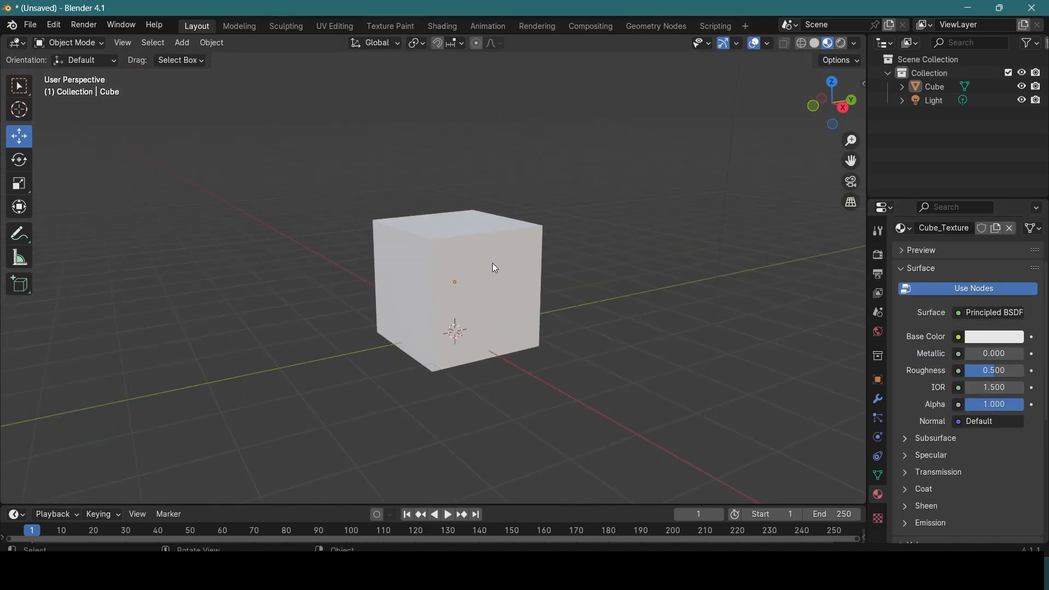
{"action": "scroll", "coordinate": [596, 255], "scroll_direction": "up", "scroll_amount": 1}
{"action": "middle_click_drag", "start_coordinate": [600, 255], "coordinate": [601, 269]}
{"action": "left_click", "coordinate": [1000, 346]}
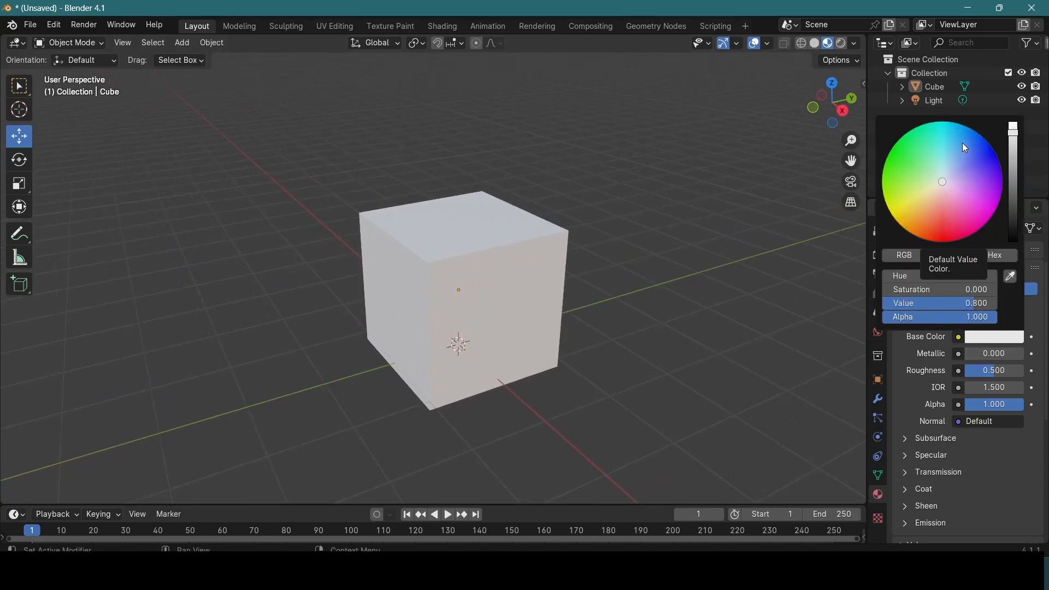
{"action": "mouse_move", "coordinate": [973, 208]}
{"action": "left_mouse_down"}
{"action": "mouse_move", "coordinate": [987, 157]}
{"action": "mouse_move", "coordinate": [962, 143]}
{"action": "mouse_move", "coordinate": [903, 144]}
{"action": "left_mouse_up"}
{"action": "mouse_move", "coordinate": [878, 184]}
{"action": "left_mouse_down"}
{"action": "mouse_move", "coordinate": [898, 173]}
{"action": "mouse_move", "coordinate": [927, 227]}
{"action": "left_mouse_up"}
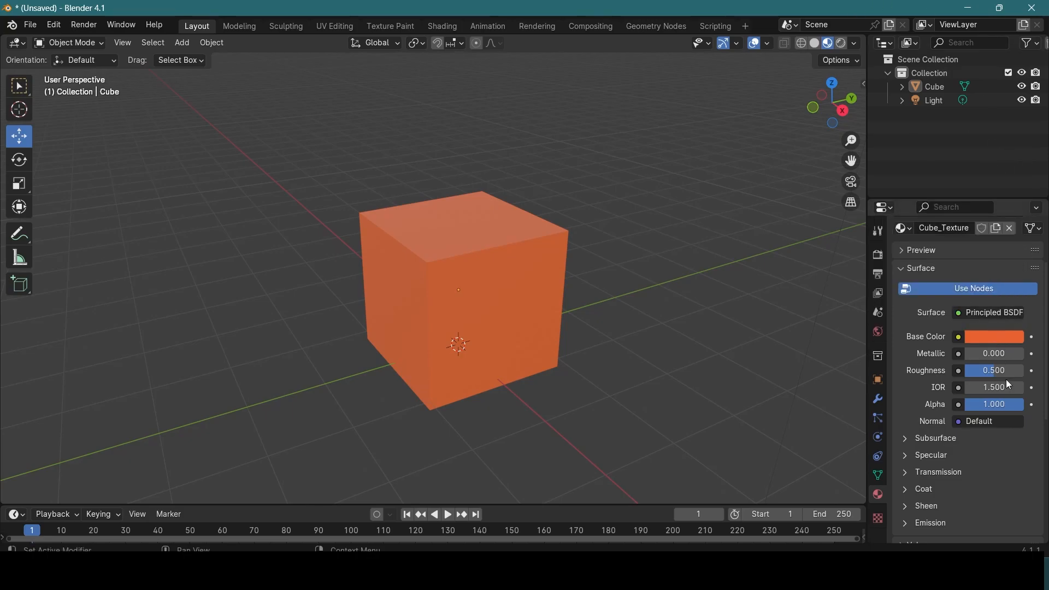
Step: Change the Cube_Texture material's base color to a bright turquoise by adjusting its hue, saturation and brightness
{"action": "left_click", "coordinate": [983, 339]}
{"action": "mouse_move", "coordinate": [937, 216]}
{"action": "left_mouse_down"}
{"action": "mouse_move", "coordinate": [920, 203]}
{"action": "mouse_move", "coordinate": [959, 156]}
{"action": "mouse_move", "coordinate": [982, 163]}
{"action": "left_mouse_up"}
{"action": "mouse_move", "coordinate": [1019, 132]}
{"action": "left_mouse_down"}
{"action": "mouse_move", "coordinate": [1019, 240]}
{"action": "mouse_move", "coordinate": [1014, 151]}
{"action": "mouse_move", "coordinate": [946, 152]}
{"action": "left_mouse_up"}
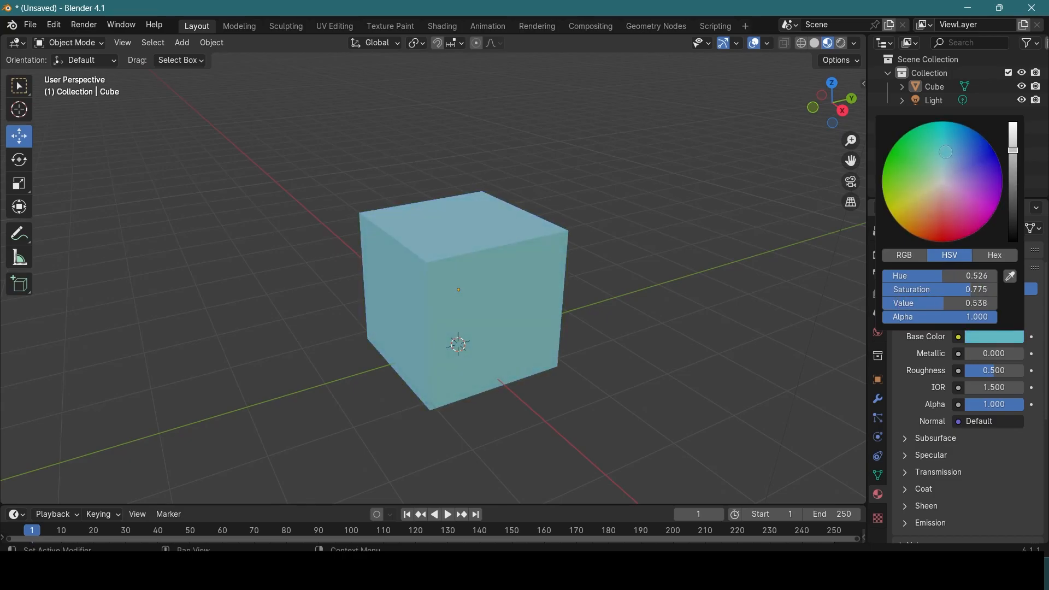
{"action": "left_click_drag", "start_coordinate": [1014, 149], "coordinate": [1013, 140]}
{"action": "left_click_drag", "start_coordinate": [943, 149], "coordinate": [942, 141]}
Step: Set the Cube_Texture material's metallic value to 0.367
{"action": "middle_click_drag", "start_coordinate": [635, 286], "coordinate": [672, 275]}
{"action": "scroll", "coordinate": [671, 274], "scroll_direction": "down", "scroll_amount": 3}
{"action": "scroll", "coordinate": [630, 280], "scroll_direction": "up", "scroll_amount": 3}
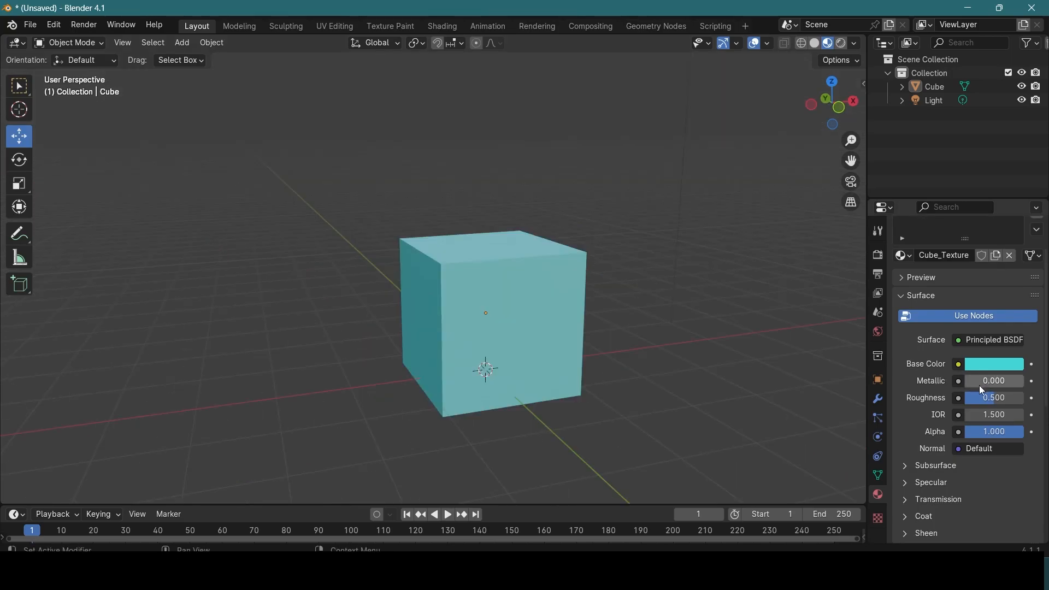
{"action": "mouse_move", "coordinate": [979, 387]}
{"action": "left_mouse_down"}
{"action": "mouse_move", "coordinate": [1014, 386]}
{"action": "mouse_move", "coordinate": [987, 381]}
{"action": "left_mouse_up"}
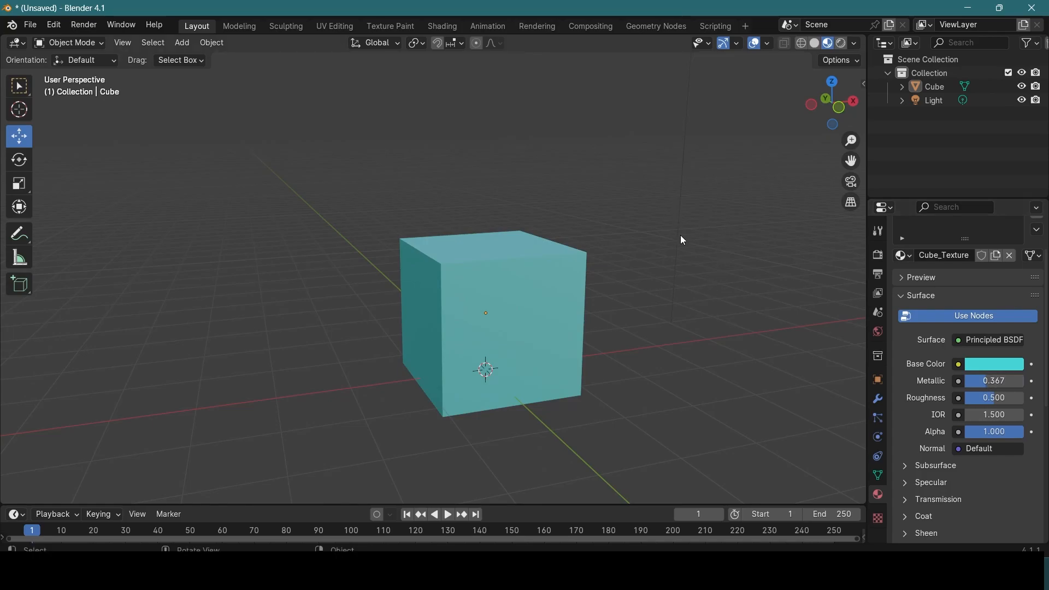
Step: Switch the viewport to Rendered shading and move the point light close to the cube's upper edge
{"action": "key", "text": "z"}
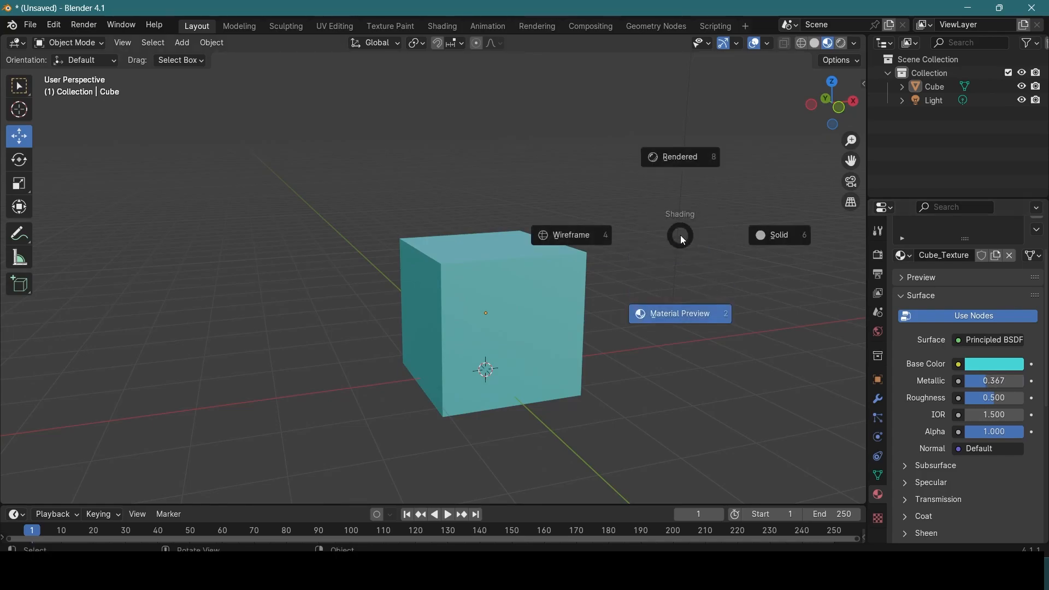
{"action": "left_click", "coordinate": [682, 158]}
{"action": "scroll", "coordinate": [636, 243], "scroll_direction": "up", "scroll_amount": 4}
{"action": "middle_click_drag", "start_coordinate": [637, 242], "coordinate": [621, 270]}
{"action": "scroll", "coordinate": [621, 270], "scroll_direction": "down", "scroll_amount": 5}
{"action": "left_click_drag", "start_coordinate": [636, 61], "coordinate": [595, 267]}
{"action": "middle_click_drag", "start_coordinate": [596, 268], "coordinate": [531, 235]}
{"action": "scroll", "coordinate": [542, 244], "scroll_direction": "up", "scroll_amount": 3}
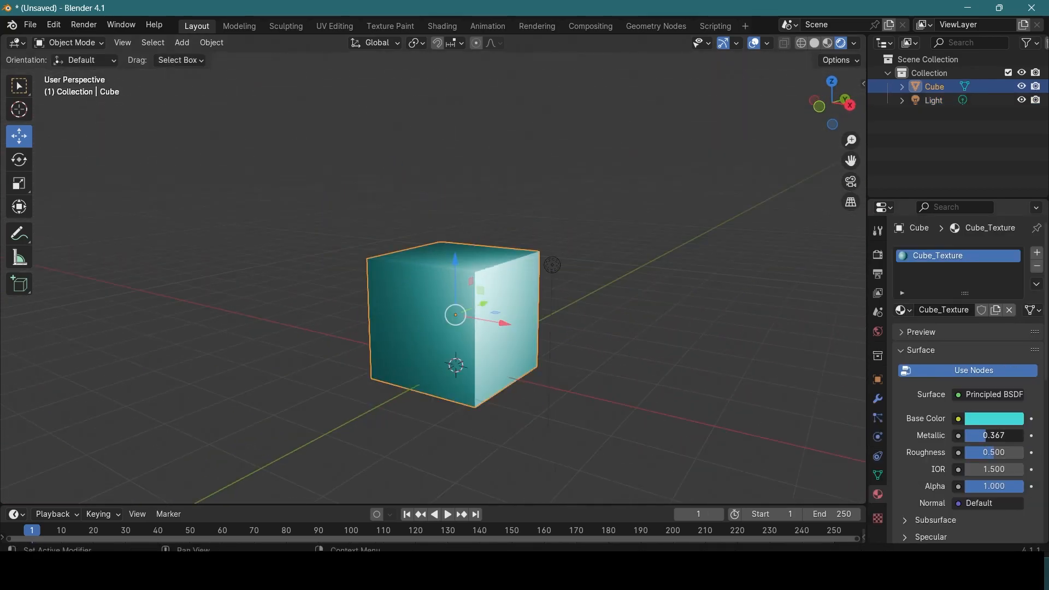
Step: Raise the cube material's metallic value to 1.000
{"action": "left_click_drag", "start_coordinate": [979, 435], "coordinate": [1016, 436]}
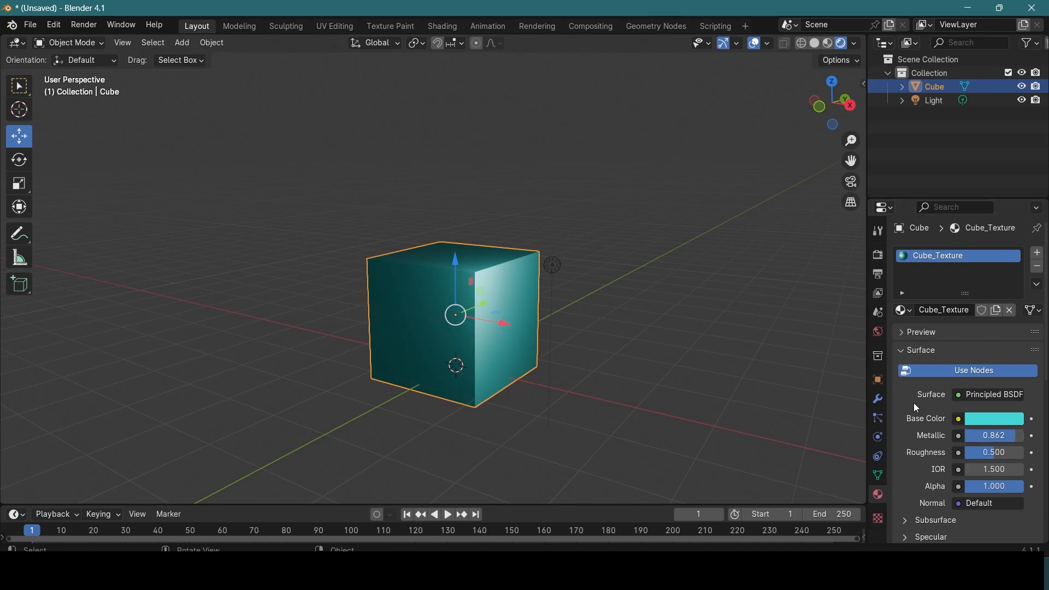
{"action": "mouse_move", "coordinate": [995, 436]}
{"action": "left_mouse_down"}
{"action": "mouse_move", "coordinate": [946, 436]}
{"action": "mouse_move", "coordinate": [1000, 436]}
{"action": "left_mouse_up"}
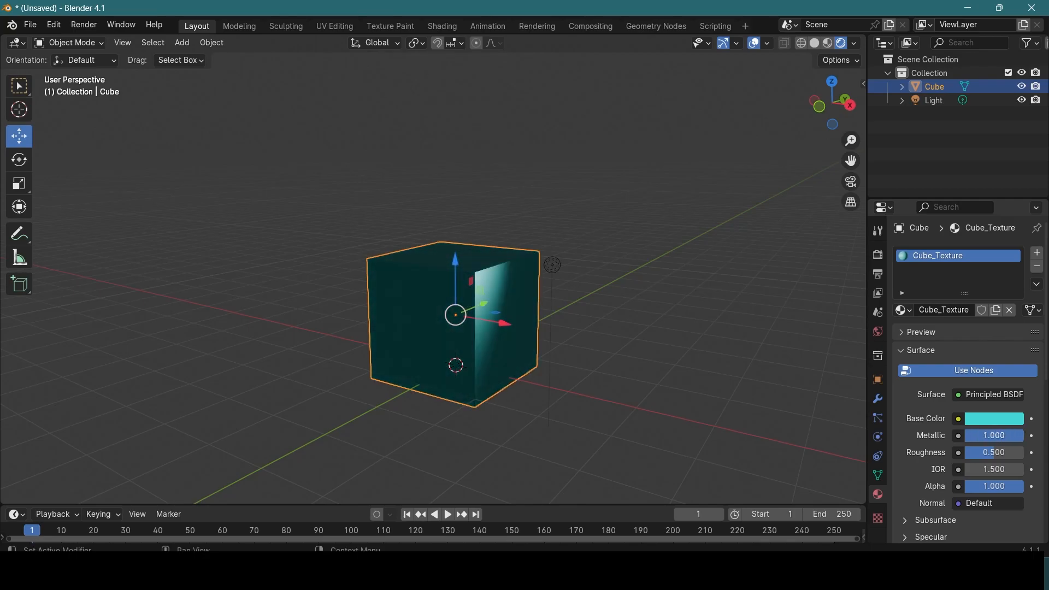
{"action": "middle_click_drag", "start_coordinate": [606, 304], "coordinate": [552, 328]}
Step: Select the point light and shift it along Z and Y in front of the cube's lit face
{"action": "mouse_move", "coordinate": [491, 313]}
{"action": "left_mouse_down"}
{"action": "mouse_move", "coordinate": [515, 310]}
{"action": "mouse_move", "coordinate": [497, 317]}
{"action": "left_mouse_up"}
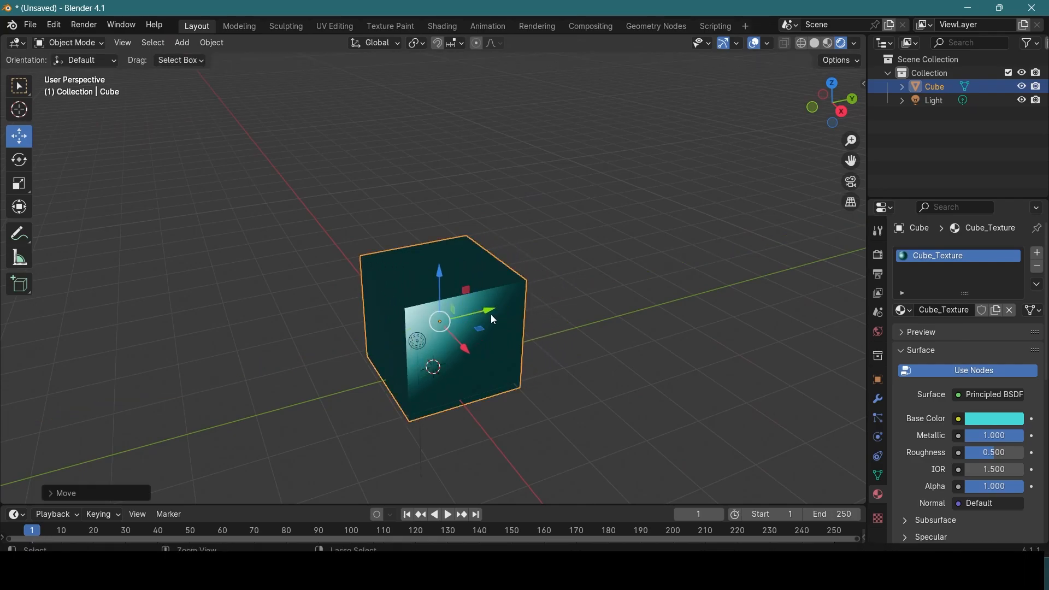
{"action": "left_click", "coordinate": [423, 339]}
{"action": "left_click_drag", "start_coordinate": [418, 294], "coordinate": [419, 328]}
{"action": "left_click_drag", "start_coordinate": [468, 363], "coordinate": [546, 341]}
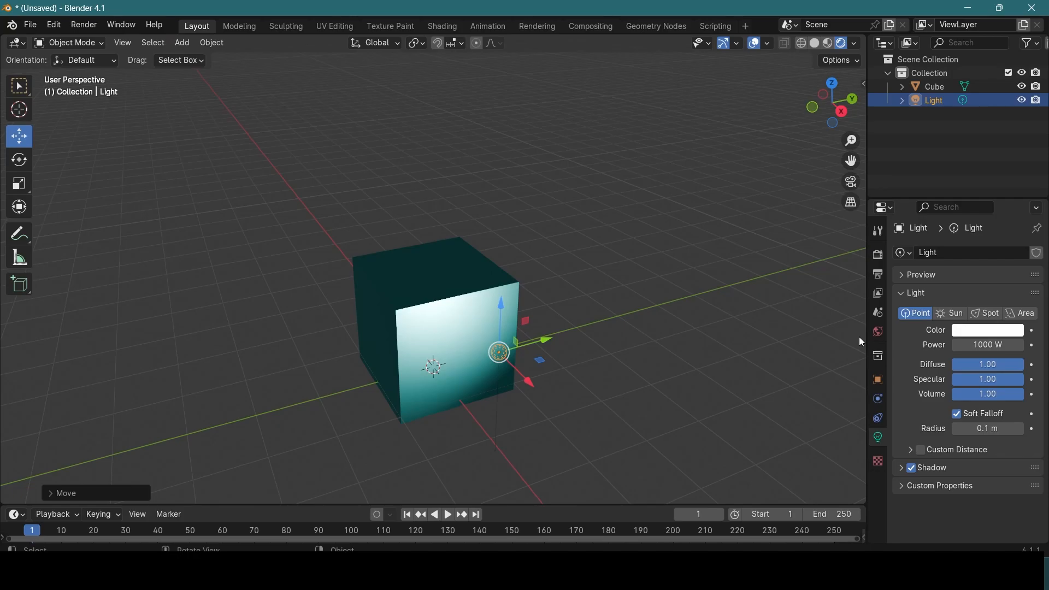
Step: Reduce the point light's power, trying 250 W before settling on 150 W
{"action": "left_click", "coordinate": [999, 345]}
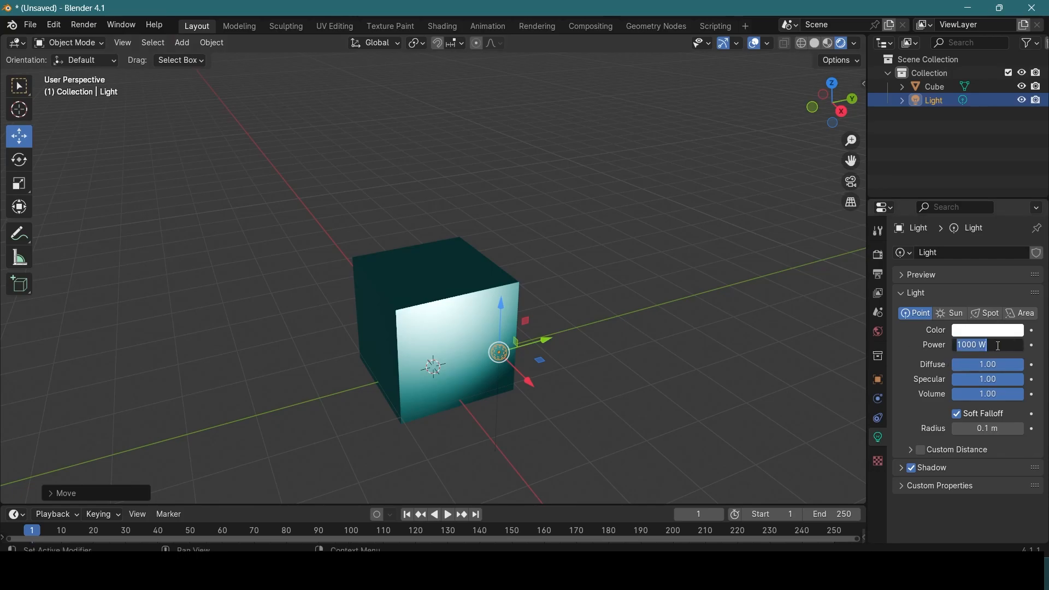
{"action": "type", "text": "250"}
{"action": "key", "text": "Return"}
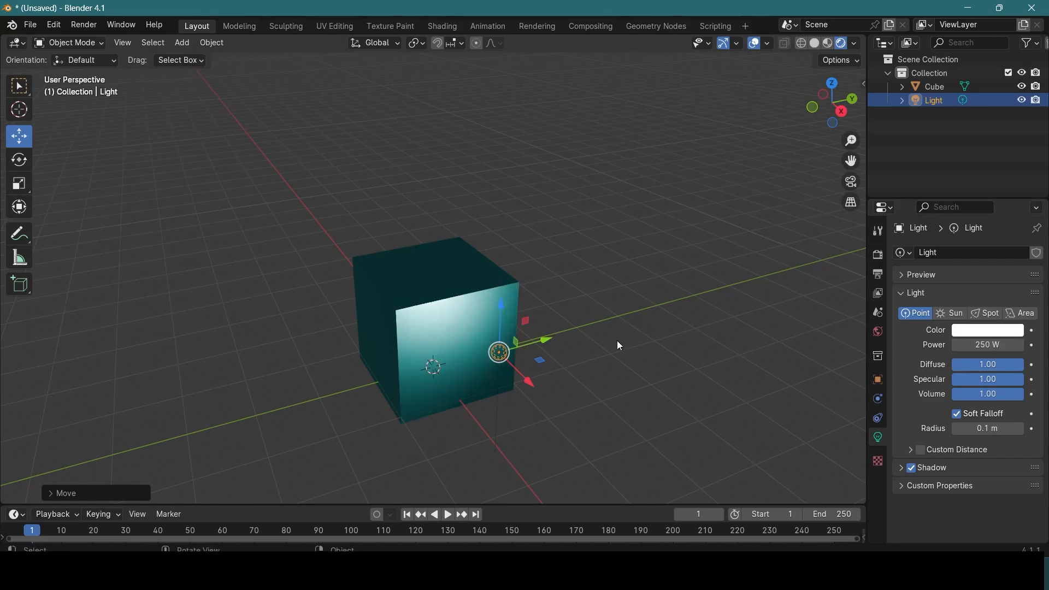
{"action": "left_click", "coordinate": [983, 346]}
{"action": "type", "text": "150"}
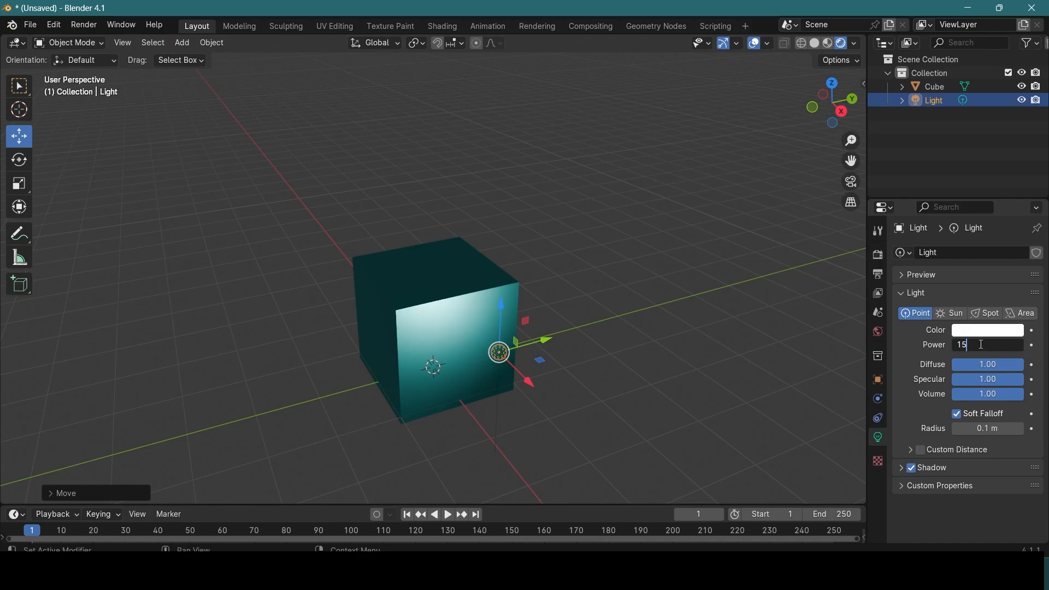
{"action": "key", "text": "Return"}
Step: Move the point light around the cube so that it lights the negative Y face
{"action": "left_click_drag", "start_coordinate": [508, 308], "coordinate": [506, 358]}
{"action": "left_click_drag", "start_coordinate": [543, 390], "coordinate": [584, 383]}
{"action": "middle_click_drag", "start_coordinate": [496, 337], "coordinate": [580, 328]}
{"action": "left_click_drag", "start_coordinate": [600, 236], "coordinate": [604, 143]}
{"action": "left_click_drag", "start_coordinate": [645, 212], "coordinate": [556, 220]}
{"action": "left_click_drag", "start_coordinate": [493, 201], "coordinate": [498, 293]}
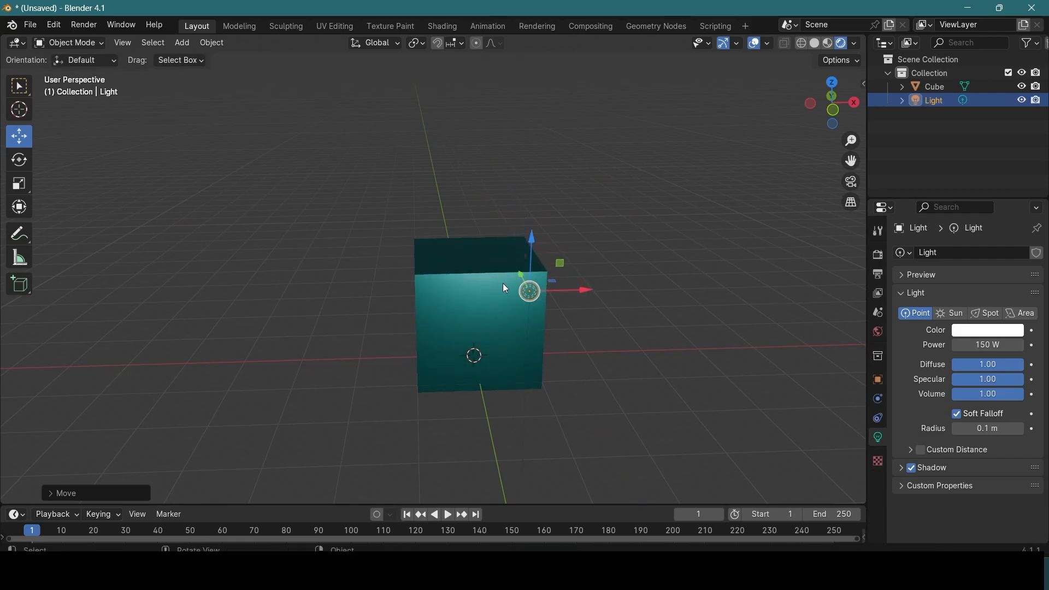
{"action": "left_click_drag", "start_coordinate": [531, 238], "coordinate": [525, 294]}
Step: Bring the point light along X and Y back in front of the cube's positive X face
{"action": "middle_click_drag", "start_coordinate": [676, 302], "coordinate": [552, 325]}
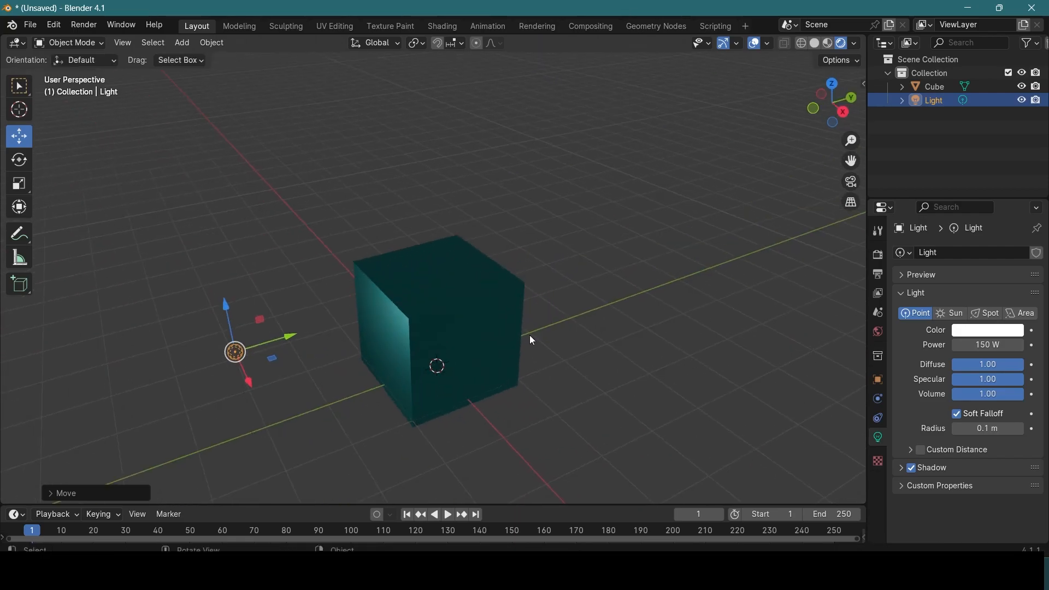
{"action": "left_click_drag", "start_coordinate": [244, 368], "coordinate": [324, 479]}
{"action": "left_click_drag", "start_coordinate": [330, 431], "coordinate": [453, 294]}
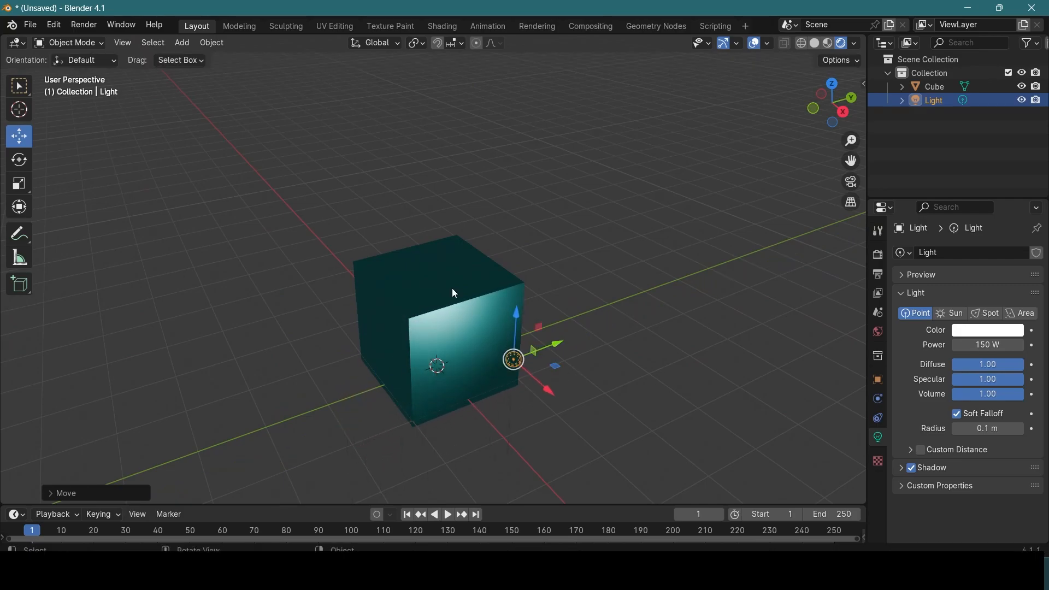
Step: Select the cube and lower its material's metallic value to 0.092
{"action": "left_click", "coordinate": [454, 293]}
{"action": "left_click_drag", "start_coordinate": [1011, 434], "coordinate": [971, 436]}
{"action": "middle_click_drag", "start_coordinate": [663, 350], "coordinate": [424, 229]}
Step: Select the point light and raise it beside the cube's upper corner between the positive X and Y sides
{"action": "left_click_drag", "start_coordinate": [480, 266], "coordinate": [661, 266]}
{"action": "left_click", "coordinate": [657, 266]}
{"action": "left_click_drag", "start_coordinate": [653, 220], "coordinate": [654, 153]}
{"action": "middle_click_drag", "start_coordinate": [707, 219], "coordinate": [656, 338]}
{"action": "left_click_drag", "start_coordinate": [635, 309], "coordinate": [620, 301]}
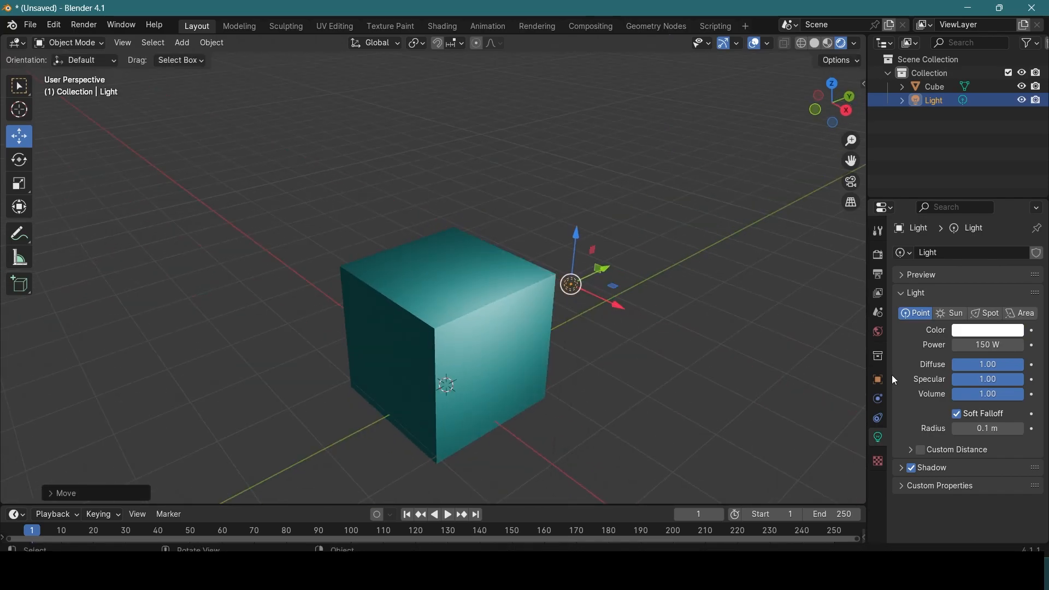
Step: Select the cube and set its material's metallic value to 0.780
{"action": "left_click", "coordinate": [436, 310]}
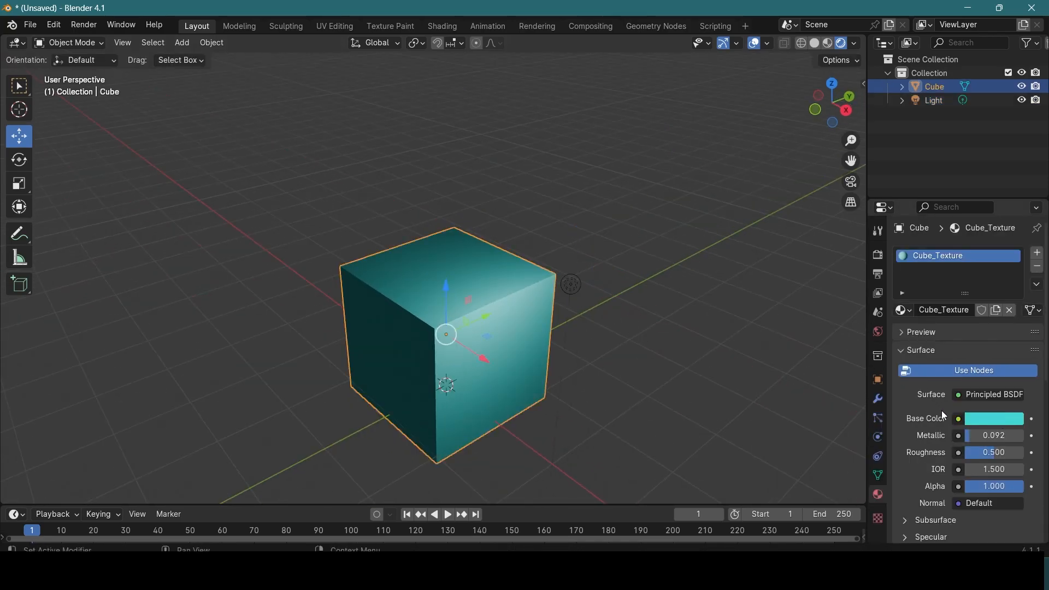
{"action": "scroll", "coordinate": [943, 409], "scroll_direction": "down", "scroll_amount": 1}
{"action": "left_click_drag", "start_coordinate": [969, 408], "coordinate": [1010, 408]}
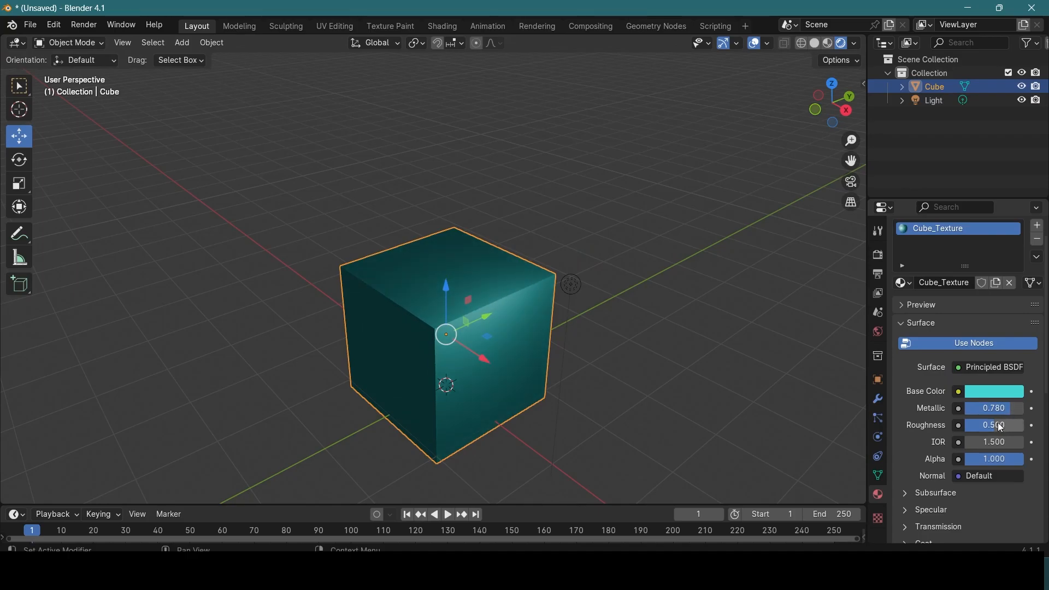
Step: Set the cube material's metallic value to 0.000 and its roughness to 1.000, checking the shading from several angles
{"action": "scroll", "coordinate": [609, 365], "scroll_direction": "up", "scroll_amount": 6}
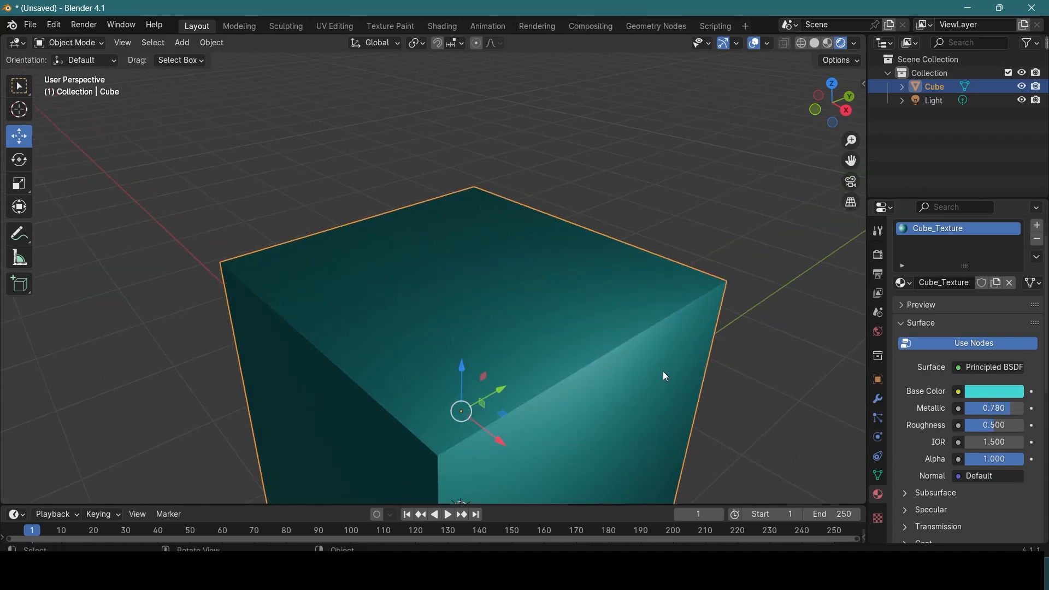
{"action": "middle_click_drag", "start_coordinate": [618, 238], "coordinate": [620, 238], "text": "shift"}
{"action": "left_click_drag", "start_coordinate": [995, 408], "coordinate": [950, 408]}
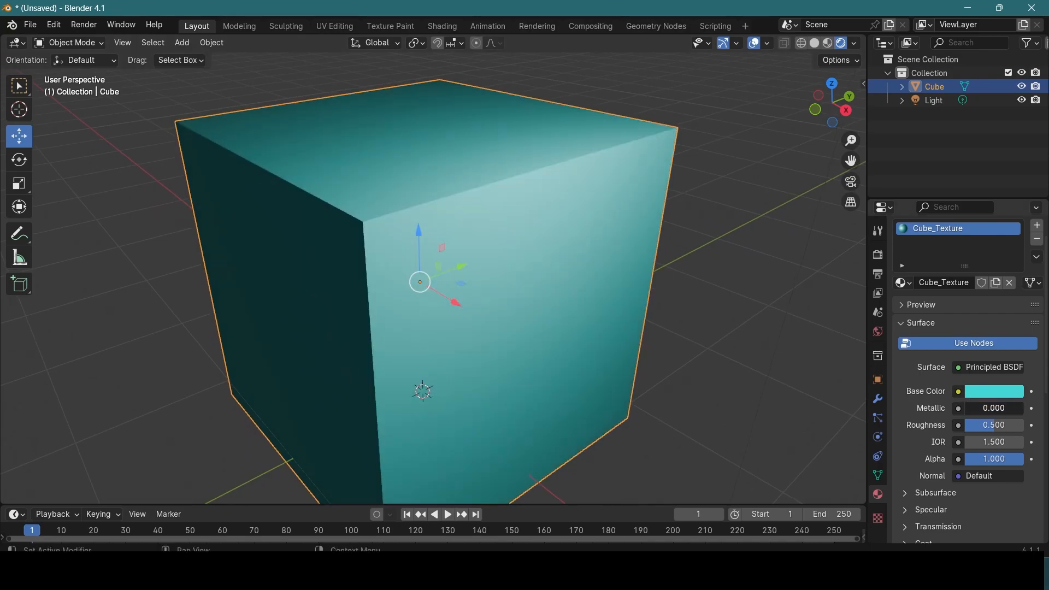
{"action": "middle_click_drag", "start_coordinate": [556, 210], "coordinate": [589, 244]}
{"action": "scroll", "coordinate": [570, 238], "scroll_direction": "down", "scroll_amount": 1}
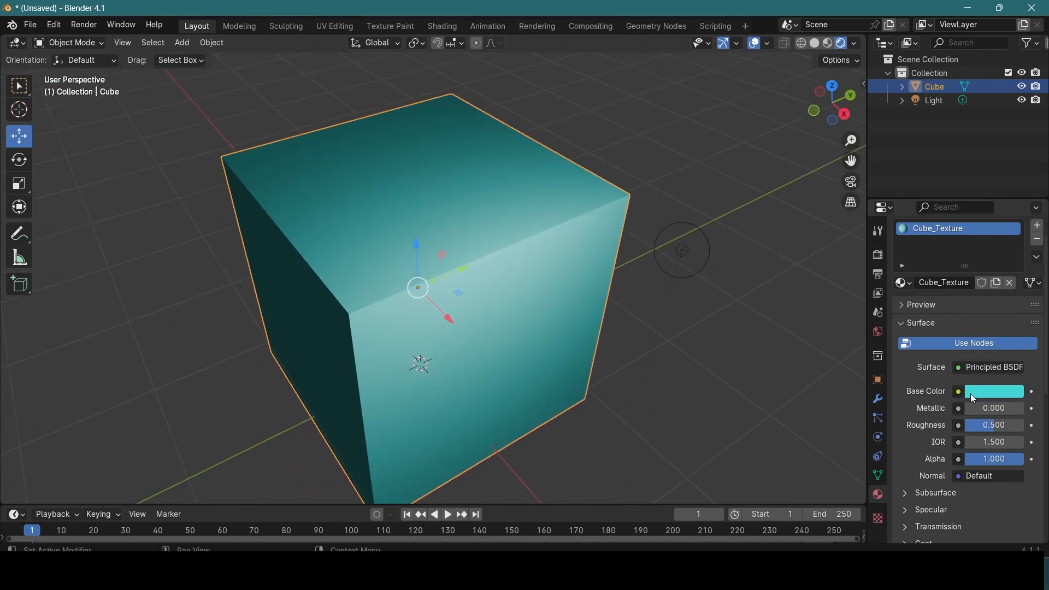
{"action": "left_click_drag", "start_coordinate": [994, 425], "coordinate": [1017, 425]}
{"action": "middle_click_drag", "start_coordinate": [461, 300], "coordinate": [492, 254]}
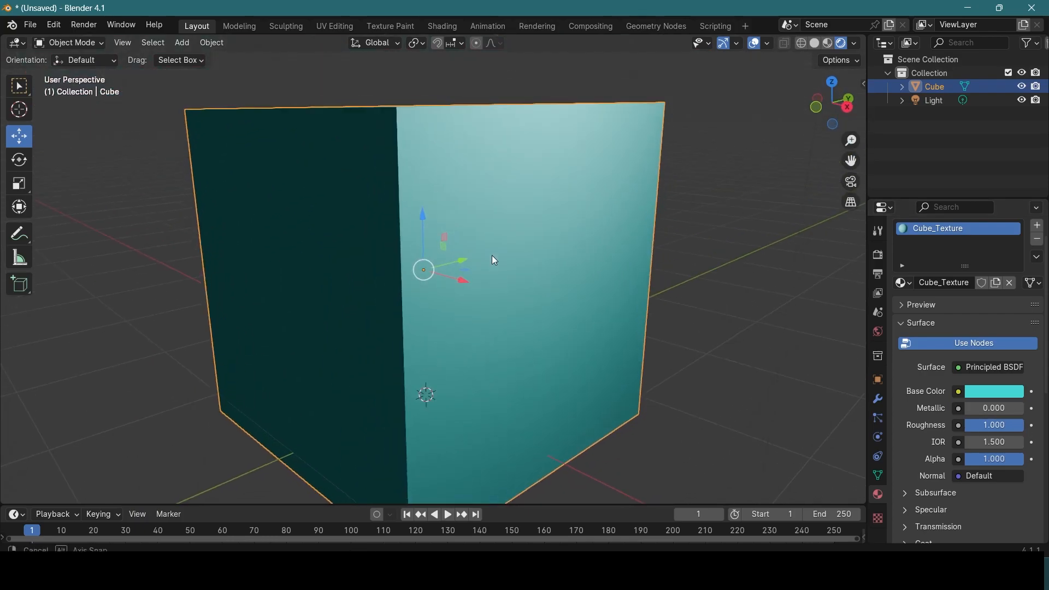
Step: Set the cube material's roughness to 0.000 and its metallic value to 0.734
{"action": "mouse_move", "coordinate": [996, 425]}
{"action": "left_mouse_down"}
{"action": "mouse_move", "coordinate": [974, 425]}
{"action": "mouse_move", "coordinate": [1035, 409]}
{"action": "mouse_move", "coordinate": [975, 431]}
{"action": "mouse_move", "coordinate": [1006, 431]}
{"action": "mouse_move", "coordinate": [965, 425]}
{"action": "left_mouse_up"}
{"action": "scroll", "coordinate": [642, 218], "scroll_direction": "up", "scroll_amount": 2}
{"action": "mouse_move", "coordinate": [613, 217]}
{"action": "middle_mouse_down"}
{"action": "mouse_move", "coordinate": [621, 244]}
{"action": "mouse_move", "coordinate": [603, 222]}
{"action": "middle_mouse_up"}
{"action": "scroll", "coordinate": [620, 240], "scroll_direction": "down", "scroll_amount": 3}
{"action": "scroll", "coordinate": [602, 222], "scroll_direction": "down", "scroll_amount": 1}
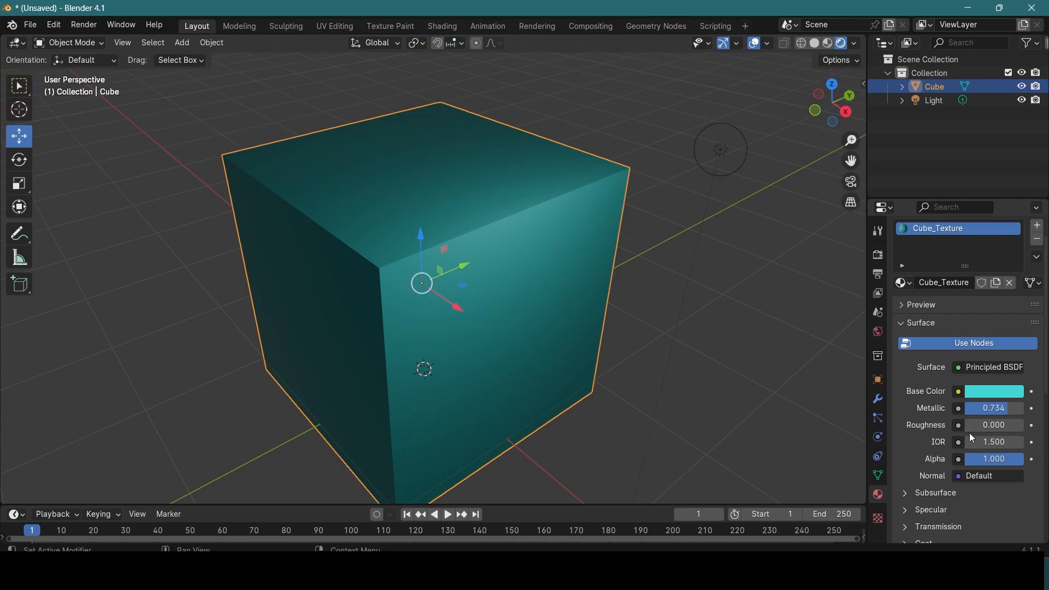
Step: Set the cube material's roughness to 0.862 and inspect the lit faces of the cube
{"action": "left_click_drag", "start_coordinate": [969, 433], "coordinate": [1016, 426]}
{"action": "scroll", "coordinate": [544, 264], "scroll_direction": "up", "scroll_amount": 4}
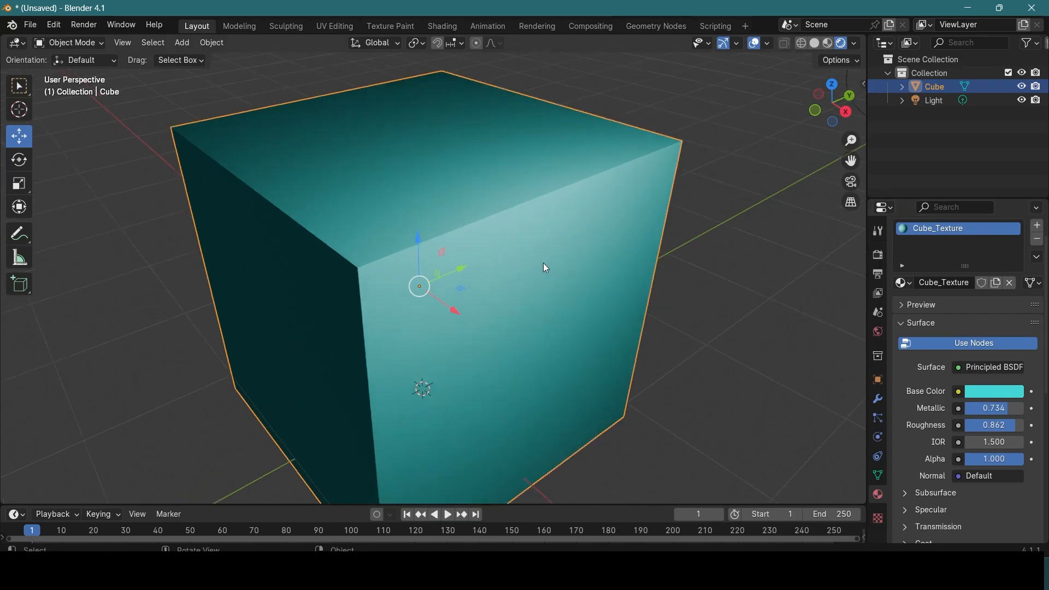
{"action": "mouse_move", "coordinate": [577, 206]}
{"action": "middle_mouse_down"}
{"action": "mouse_move", "coordinate": [557, 235]}
{"action": "mouse_move", "coordinate": [638, 215]}
{"action": "mouse_move", "coordinate": [658, 197]}
{"action": "mouse_move", "coordinate": [570, 248]}
{"action": "mouse_move", "coordinate": [412, 235]}
{"action": "mouse_move", "coordinate": [365, 211]}
{"action": "mouse_move", "coordinate": [506, 179]}
{"action": "mouse_move", "coordinate": [571, 209]}
{"action": "middle_mouse_up"}
{"action": "scroll", "coordinate": [558, 239], "scroll_direction": "down", "scroll_amount": 3}
{"action": "scroll", "coordinate": [570, 208], "scroll_direction": "down", "scroll_amount": 2}
{"action": "middle_click_drag", "start_coordinate": [578, 358], "coordinate": [565, 320]}
{"action": "scroll", "coordinate": [627, 330], "scroll_direction": "down", "scroll_amount": 3}
{"action": "scroll", "coordinate": [537, 333], "scroll_direction": "down", "scroll_amount": 3}
{"action": "scroll", "coordinate": [565, 321], "scroll_direction": "down", "scroll_amount": 2}
Step: Add a cylinder mesh and move it along positive Y until it stands clear beside the cube
{"action": "left_click", "coordinate": [563, 318]}
{"action": "key", "text": "shift+a"}
{"action": "mouse_move", "coordinate": [546, 294]}
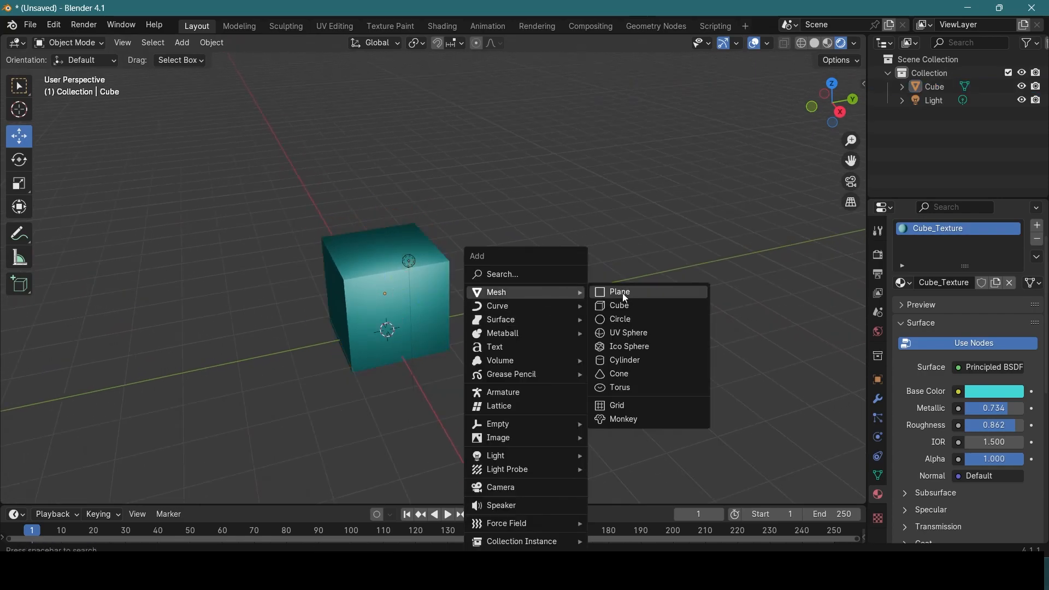
{"action": "left_click", "coordinate": [641, 360]}
{"action": "middle_click_drag", "start_coordinate": [613, 284], "coordinate": [575, 270]}
{"action": "left_click_drag", "start_coordinate": [439, 319], "coordinate": [652, 328]}
{"action": "left_click_drag", "start_coordinate": [592, 273], "coordinate": [612, 296]}
{"action": "scroll", "coordinate": [585, 275], "scroll_direction": "up", "scroll_amount": 3}
{"action": "scroll", "coordinate": [586, 275], "scroll_direction": "down", "scroll_amount": 2}
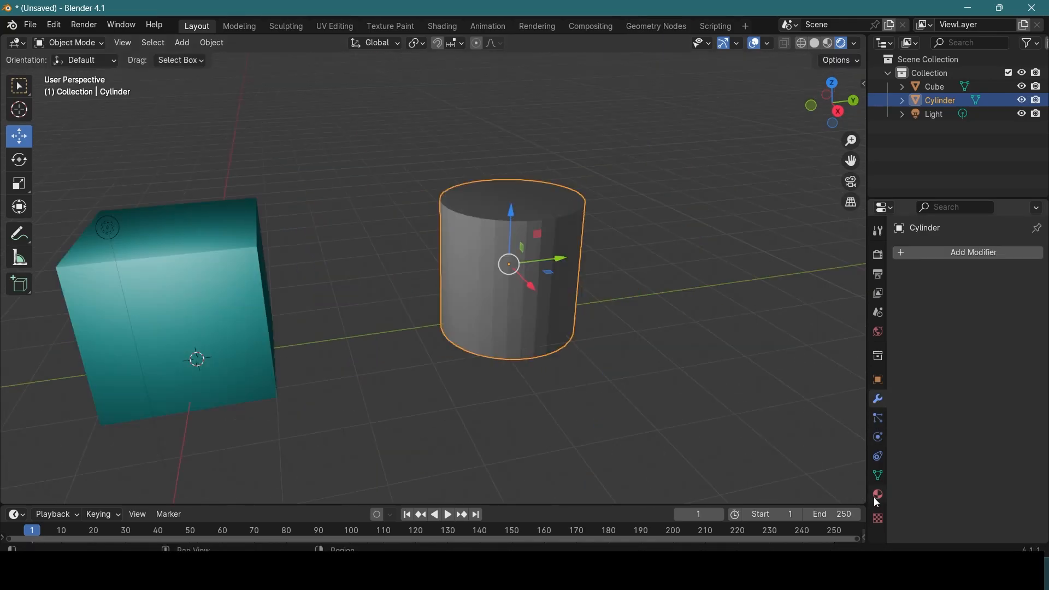
Step: Check the cube's material, then assign the existing Cube_Texture material to the cylinder
{"action": "left_click", "coordinate": [877, 495]}
{"action": "middle_click_drag", "start_coordinate": [437, 326], "coordinate": [386, 316]}
{"action": "scroll", "coordinate": [548, 279], "scroll_direction": "up", "scroll_amount": 2}
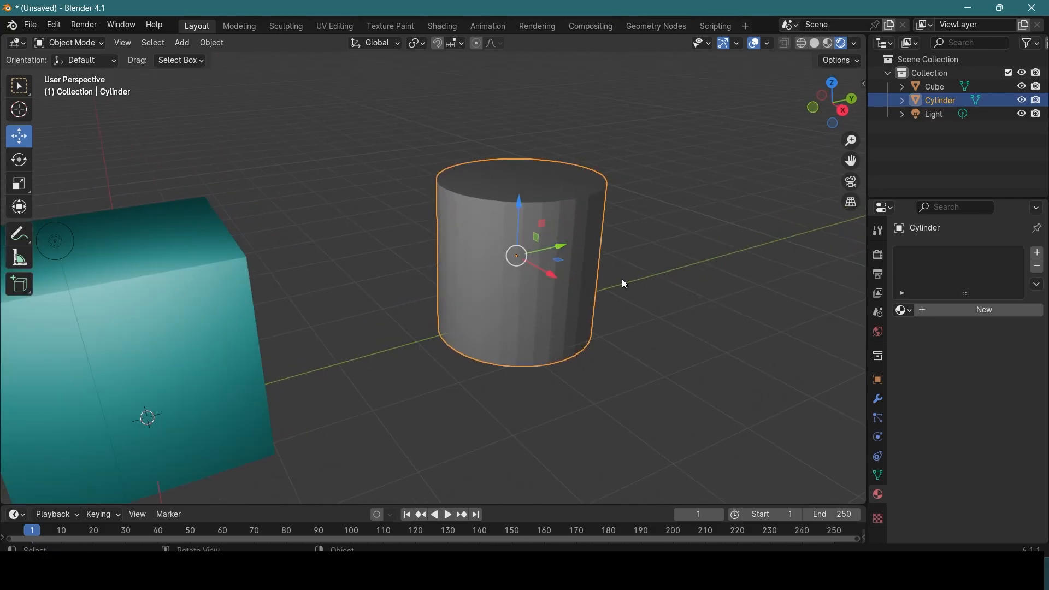
{"action": "scroll", "coordinate": [342, 300], "scroll_direction": "down", "scroll_amount": 1}
{"action": "left_click", "coordinate": [262, 244]}
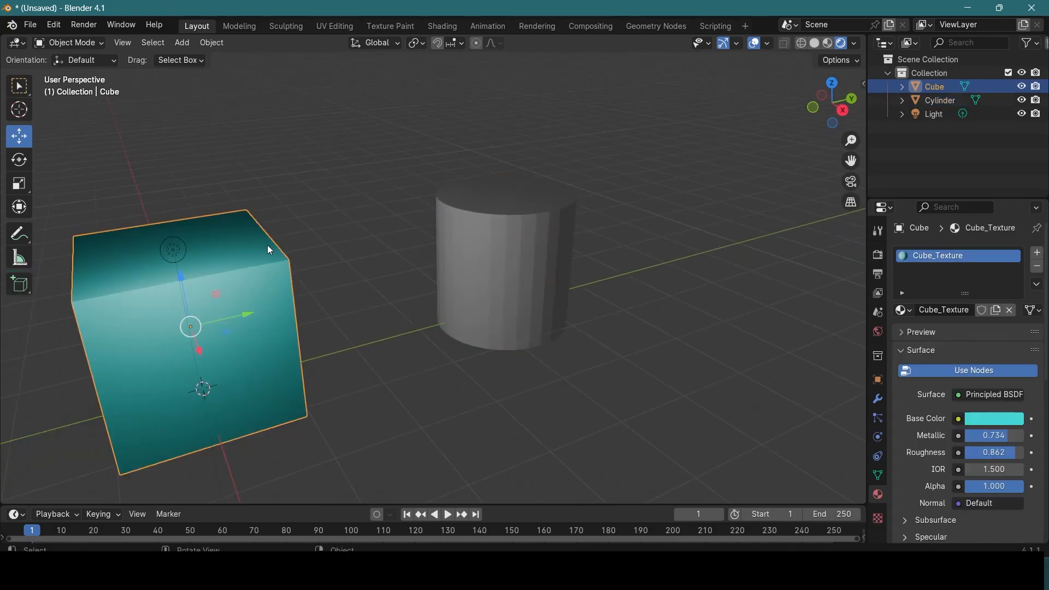
{"action": "middle_click_drag", "start_coordinate": [362, 268], "coordinate": [410, 263]}
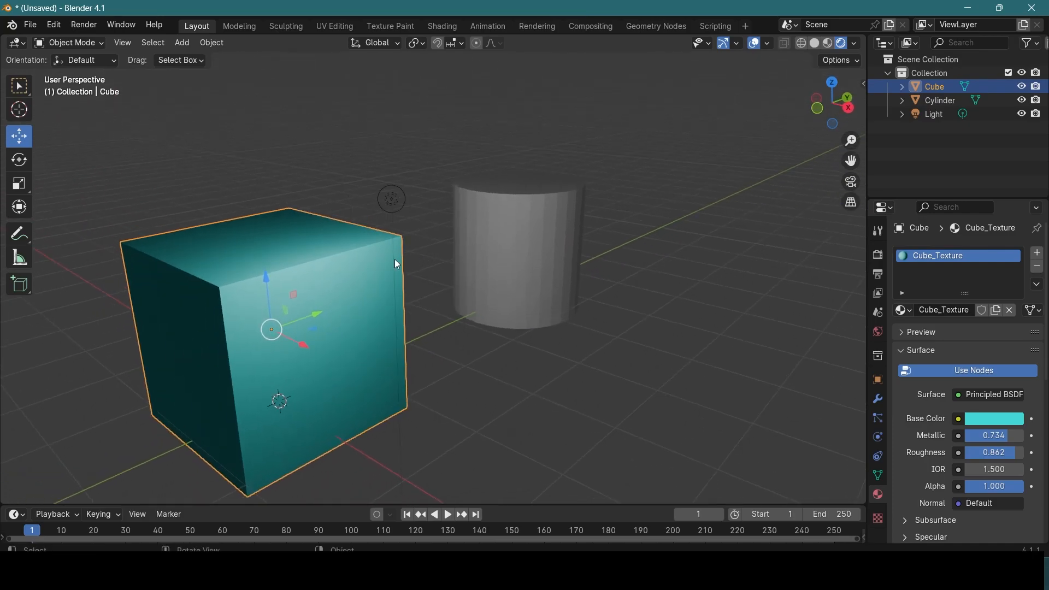
{"action": "middle_click_drag", "start_coordinate": [539, 309], "coordinate": [516, 230]}
{"action": "left_click", "coordinate": [516, 230]}
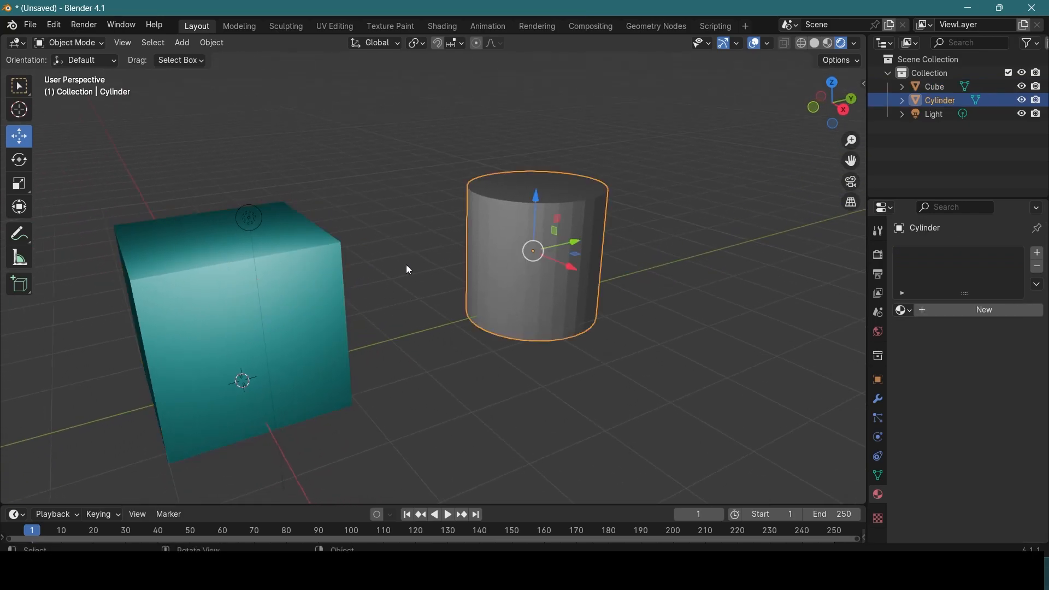
{"action": "scroll", "coordinate": [419, 265], "scroll_direction": "up", "scroll_amount": 1}
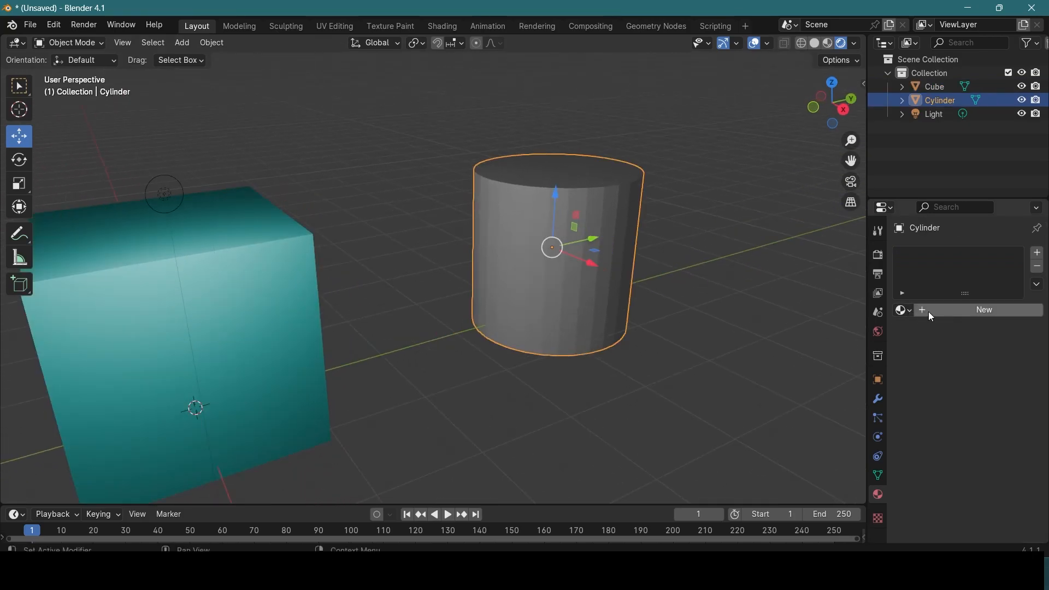
{"action": "left_click", "coordinate": [909, 310]}
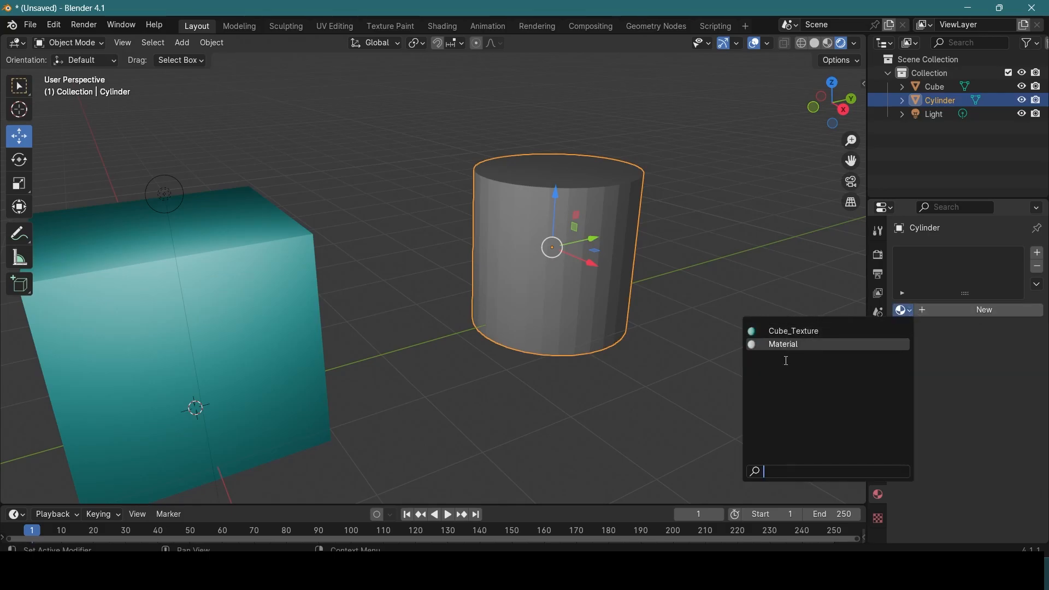
{"action": "left_click", "coordinate": [799, 328]}
{"action": "scroll", "coordinate": [702, 304], "scroll_direction": "up", "scroll_amount": 1}
{"action": "scroll", "coordinate": [294, 258], "scroll_direction": "down", "scroll_amount": 3}
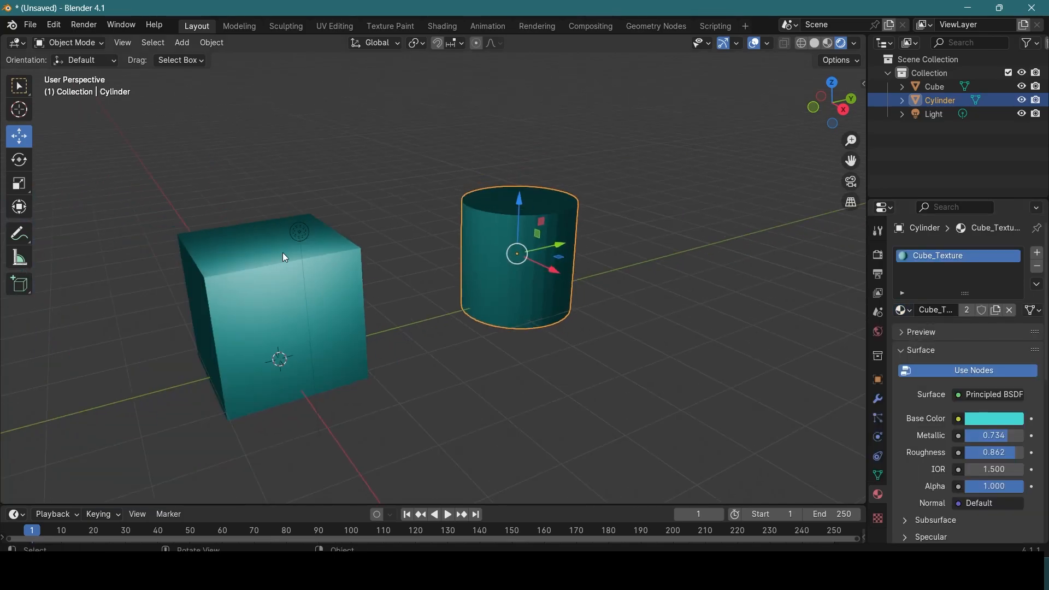
Step: Select the point light and move it along positive Y so that it lights the cylinder
{"action": "left_click", "coordinate": [299, 233]}
{"action": "left_click_drag", "start_coordinate": [299, 233], "coordinate": [601, 219]}
{"action": "scroll", "coordinate": [602, 219], "scroll_direction": "up", "scroll_amount": 4}
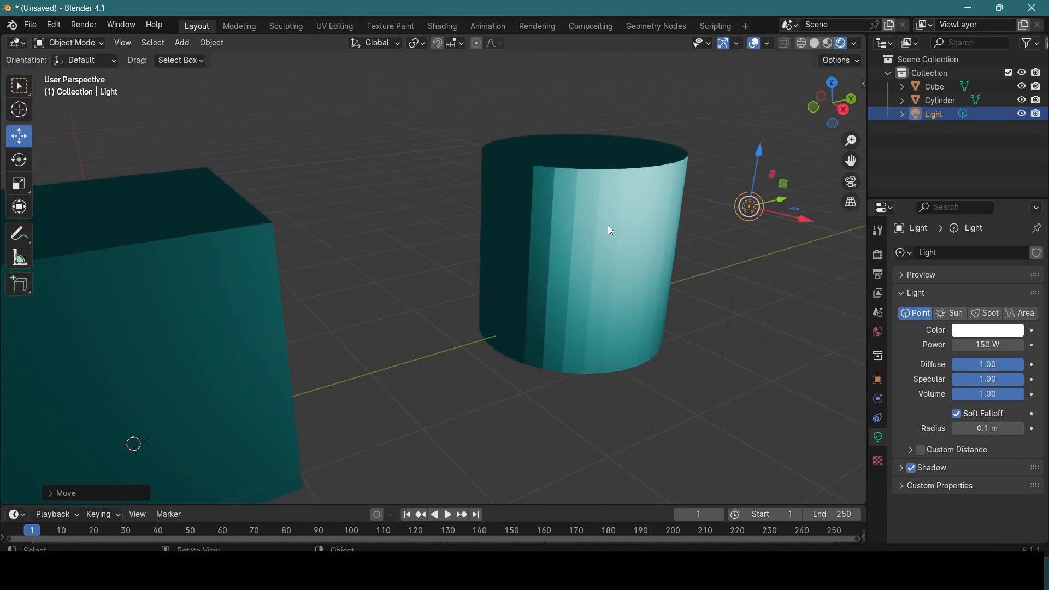
{"action": "middle_click_drag", "start_coordinate": [545, 236], "coordinate": [491, 266]}
{"action": "left_click_drag", "start_coordinate": [572, 336], "coordinate": [574, 275]}
Step: Select the cylinder and set the metallic value of its Cube_Texture material to 0.440
{"action": "left_click", "coordinate": [200, 231]}
{"action": "left_click", "coordinate": [539, 217]}
{"action": "middle_click_drag", "start_coordinate": [540, 218], "coordinate": [697, 271]}
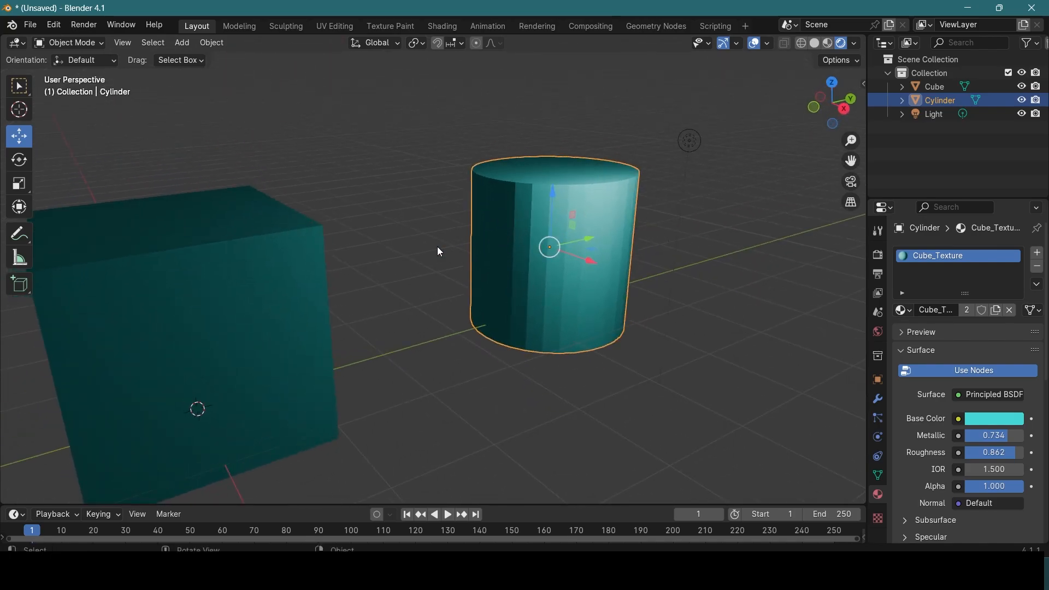
{"action": "left_click_drag", "start_coordinate": [1009, 436], "coordinate": [986, 435]}
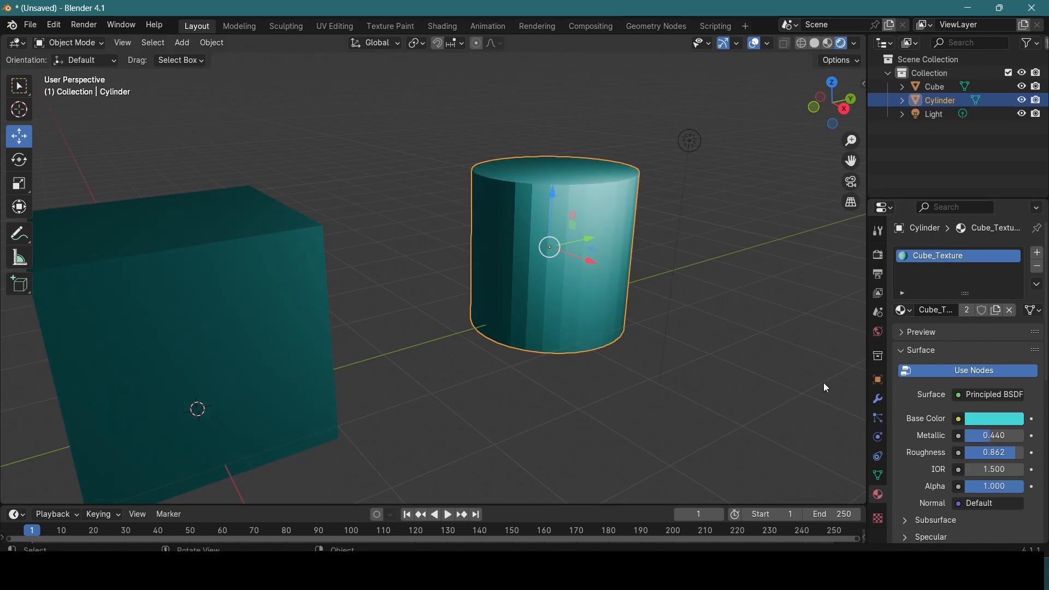
Step: Compare the material on the cube and cylinder, and set the shared material's roughness to 0.807 and alpha to 0.982
{"action": "left_click", "coordinate": [217, 227]}
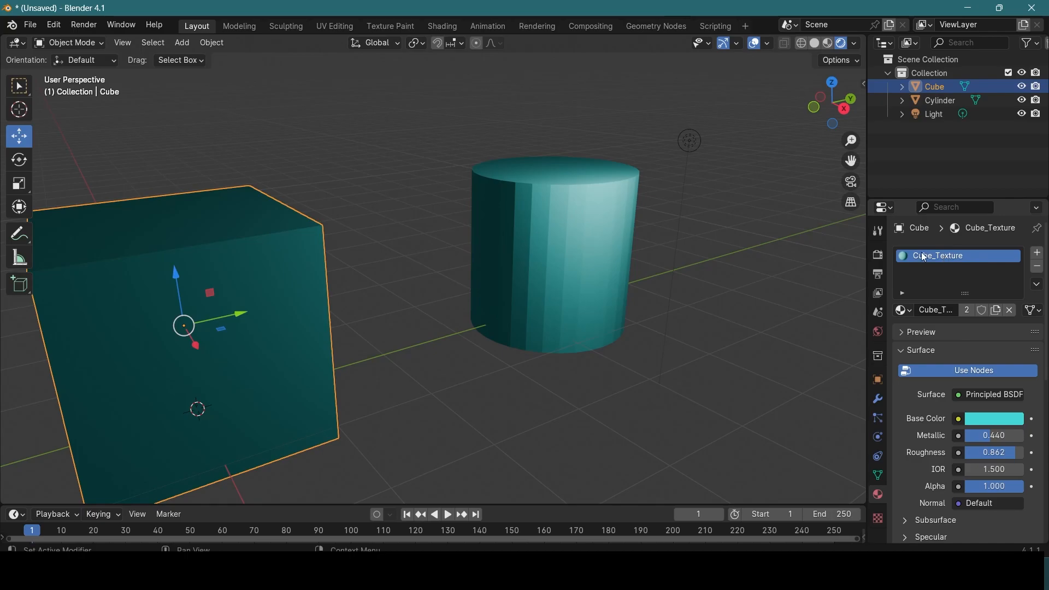
{"action": "left_click", "coordinate": [579, 185]}
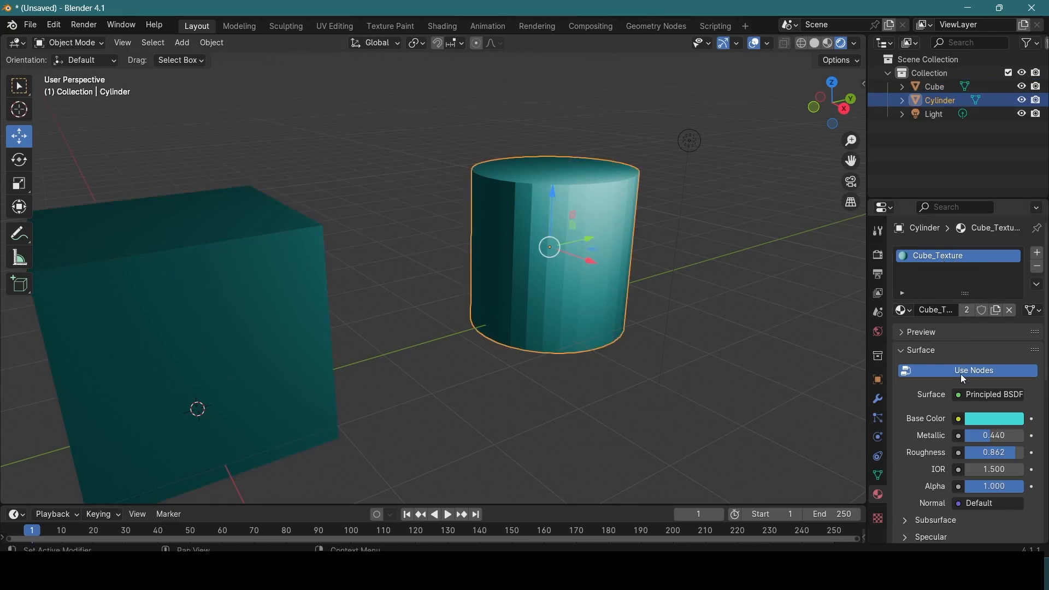
{"action": "left_click_drag", "start_coordinate": [993, 452], "coordinate": [1009, 452]}
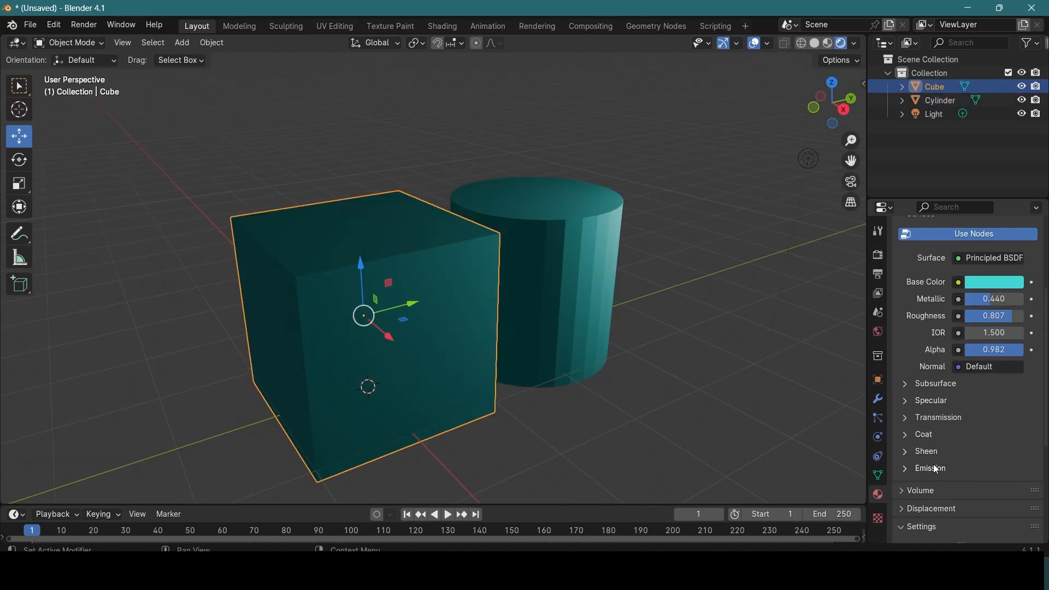
Step: Examine the remaining surface settings of the cube's material and expand its Emission settings
{"action": "scroll", "coordinate": [961, 415], "scroll_direction": "down", "scroll_amount": 1}
{"action": "scroll", "coordinate": [690, 348], "scroll_direction": "down", "scroll_amount": 2}
{"action": "scroll", "coordinate": [690, 350], "scroll_direction": "up", "scroll_amount": 2}
{"action": "middle_click_drag", "start_coordinate": [670, 357], "coordinate": [718, 274]}
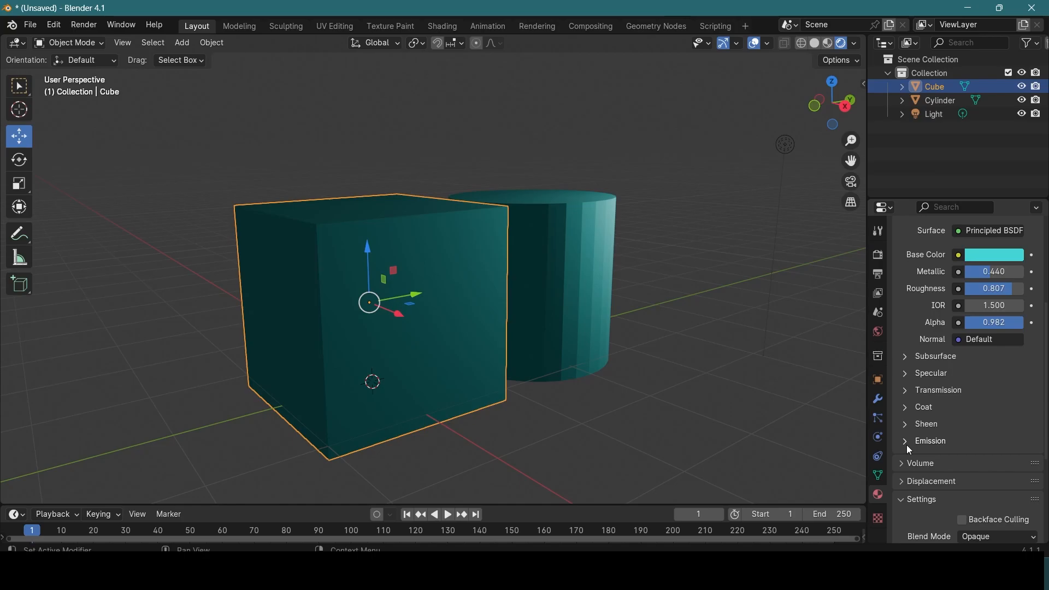
{"action": "middle_click_drag", "start_coordinate": [787, 377], "coordinate": [523, 223]}
{"action": "left_click", "coordinate": [523, 223]}
{"action": "left_click", "coordinate": [522, 223]}
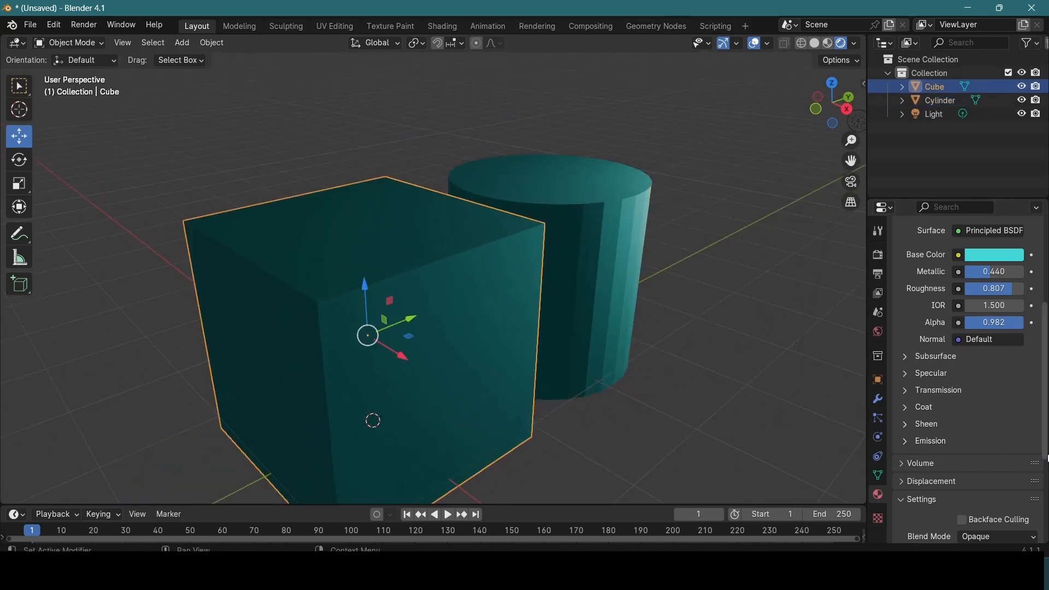
{"action": "left_click", "coordinate": [907, 441]}
{"action": "mouse_move", "coordinate": [551, 300]}
{"action": "middle_mouse_down"}
{"action": "mouse_move", "coordinate": [596, 264]}
{"action": "mouse_move", "coordinate": [621, 272]}
{"action": "mouse_move", "coordinate": [576, 273]}
{"action": "mouse_move", "coordinate": [612, 259]}
{"action": "middle_mouse_up"}
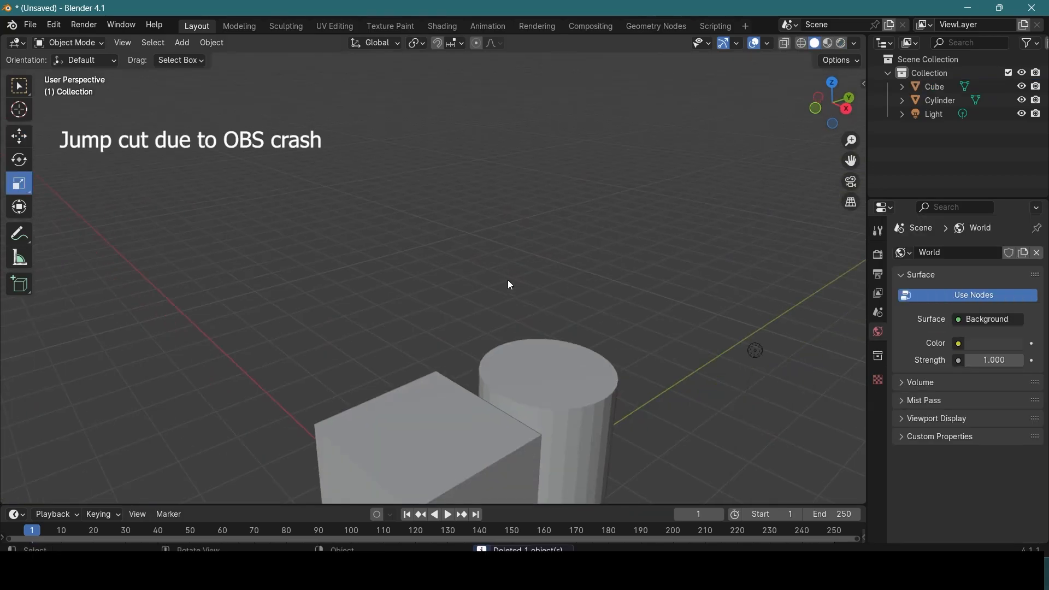
Step: Add another cylinder mesh and raise it along Z to about 5.73 m, above the cube
{"action": "middle_click_drag", "start_coordinate": [487, 303], "coordinate": [504, 274], "text": "shift"}
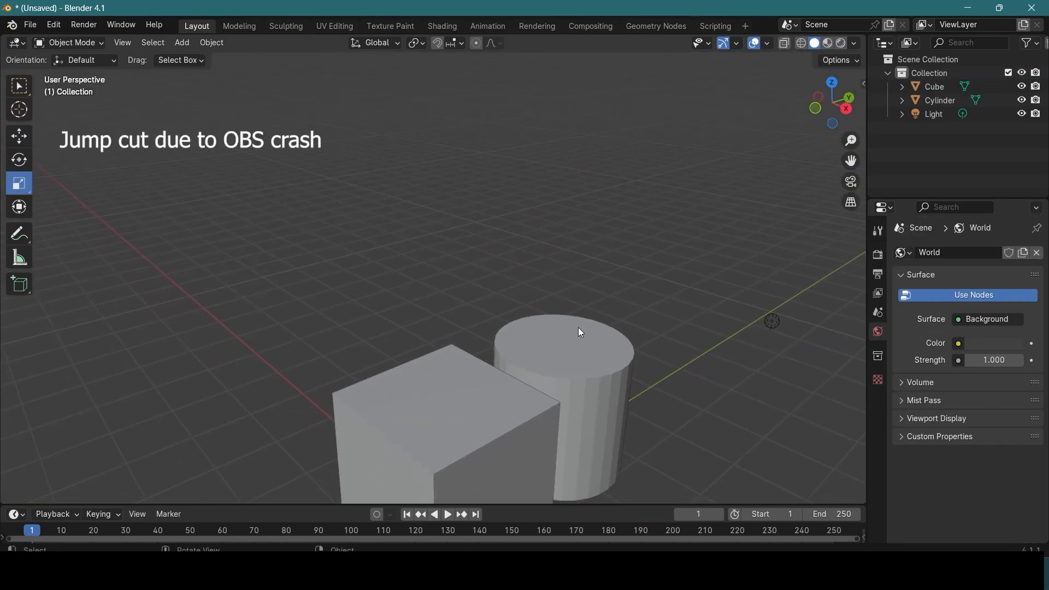
{"action": "scroll", "coordinate": [511, 231], "scroll_direction": "down", "scroll_amount": 2}
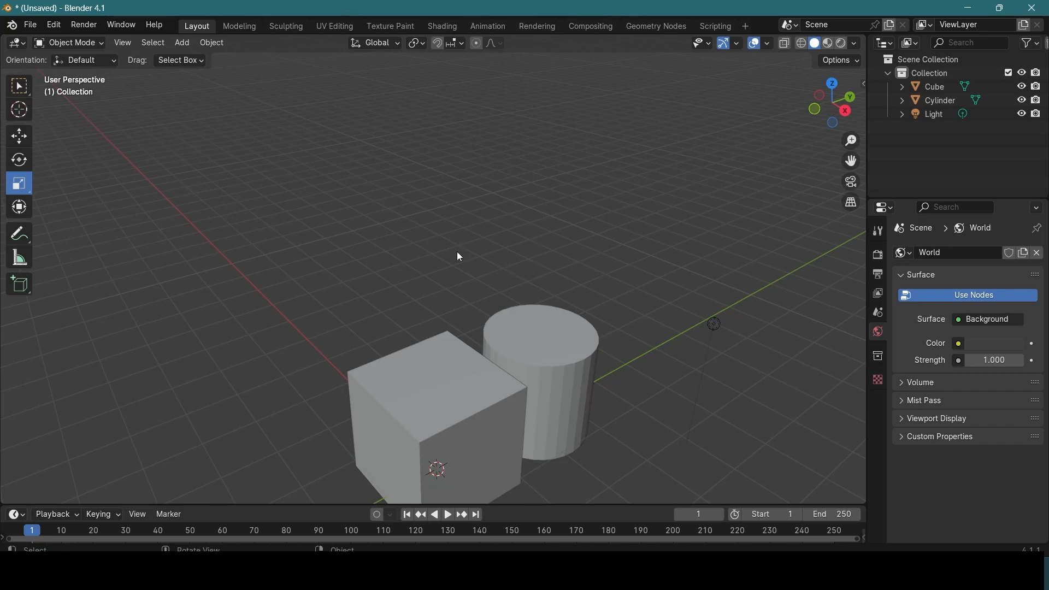
{"action": "key", "text": "shift+a"}
{"action": "mouse_move", "coordinate": [460, 256]}
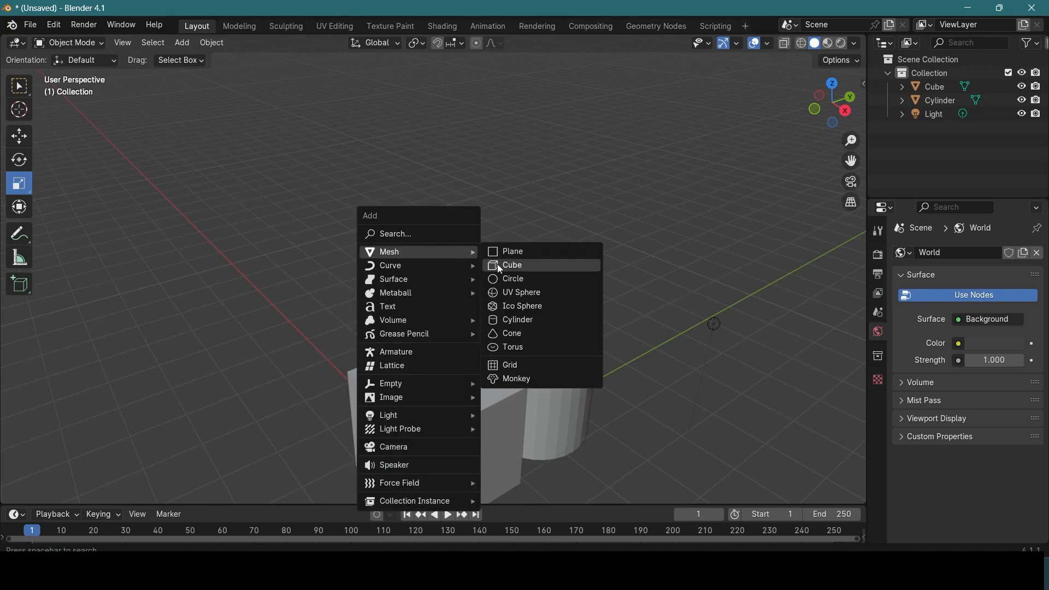
{"action": "left_click", "coordinate": [519, 320]}
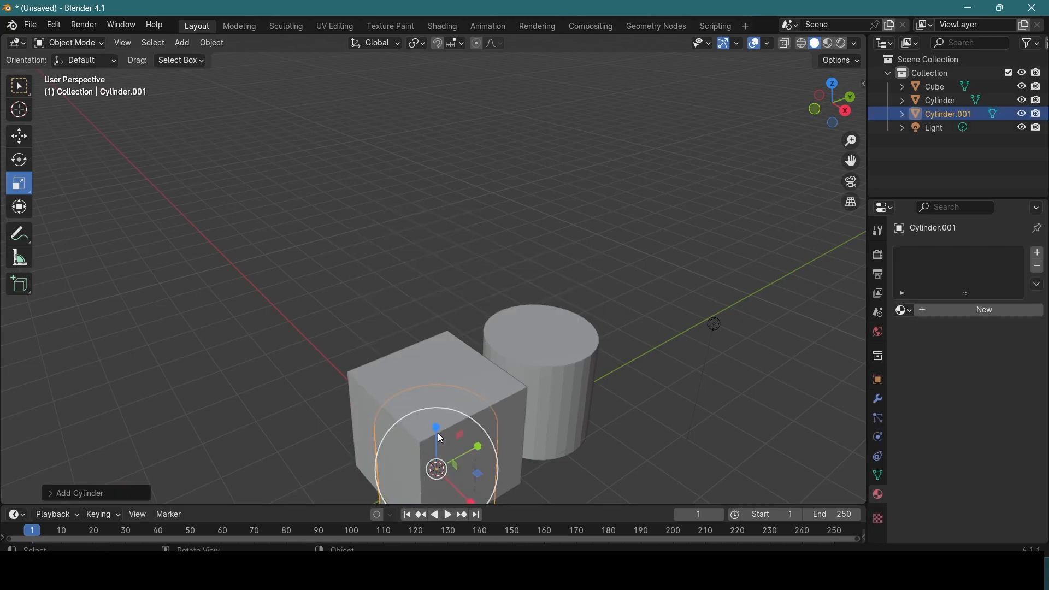
{"action": "key", "text": "shift+space"}
{"action": "key", "text": "g"}
{"action": "left_click_drag", "start_coordinate": [438, 414], "coordinate": [405, 77]}
Step: Set the raised cylinder's X rotation to 90° so that it lies on its side
{"action": "left_click", "coordinate": [878, 380]}
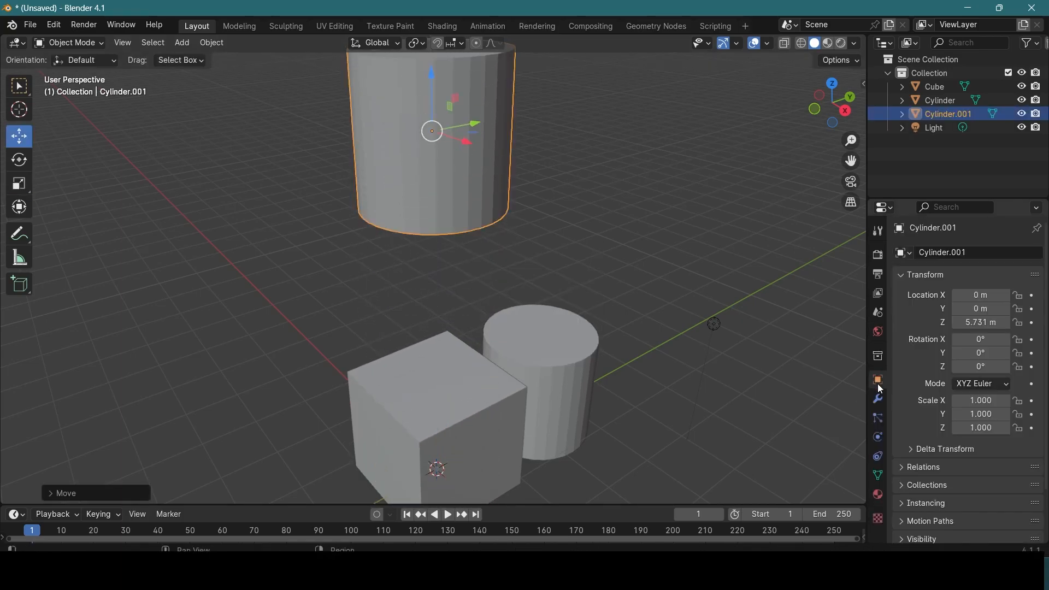
{"action": "left_click", "coordinate": [982, 353]}
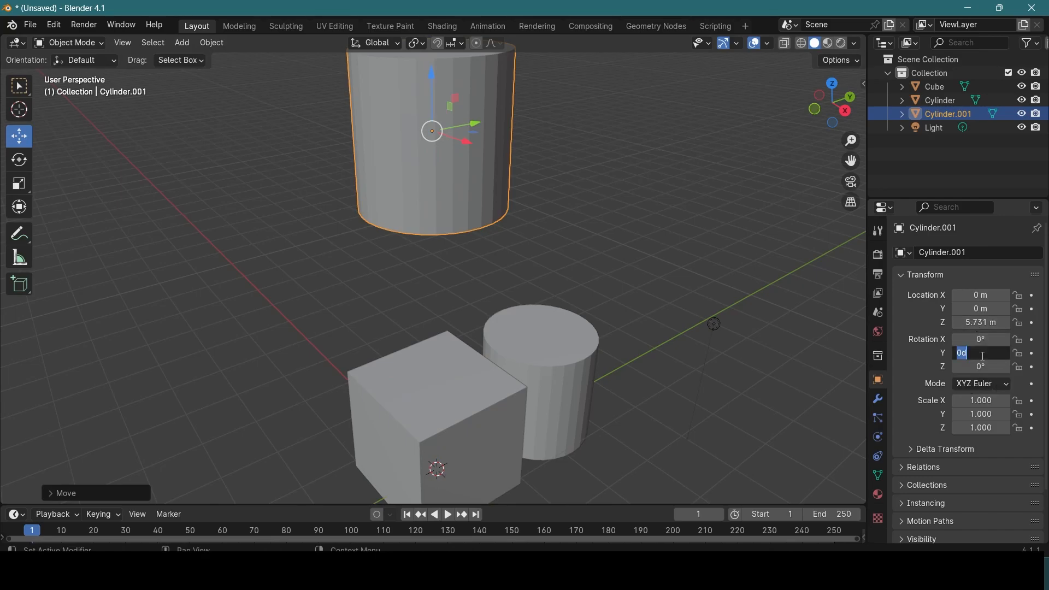
{"action": "left_click", "coordinate": [982, 340]}
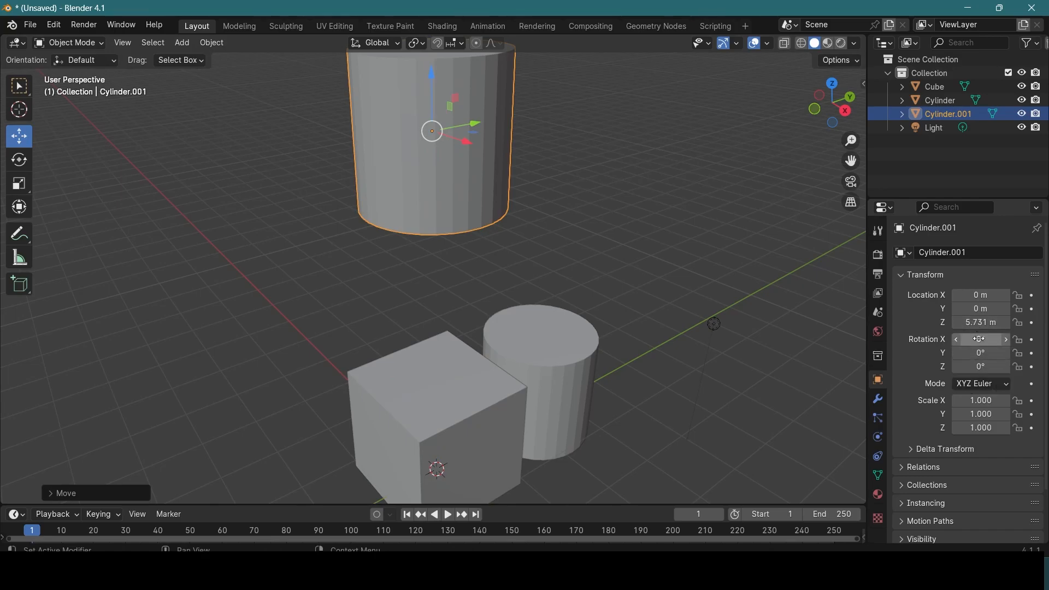
{"action": "left_click", "coordinate": [981, 339]}
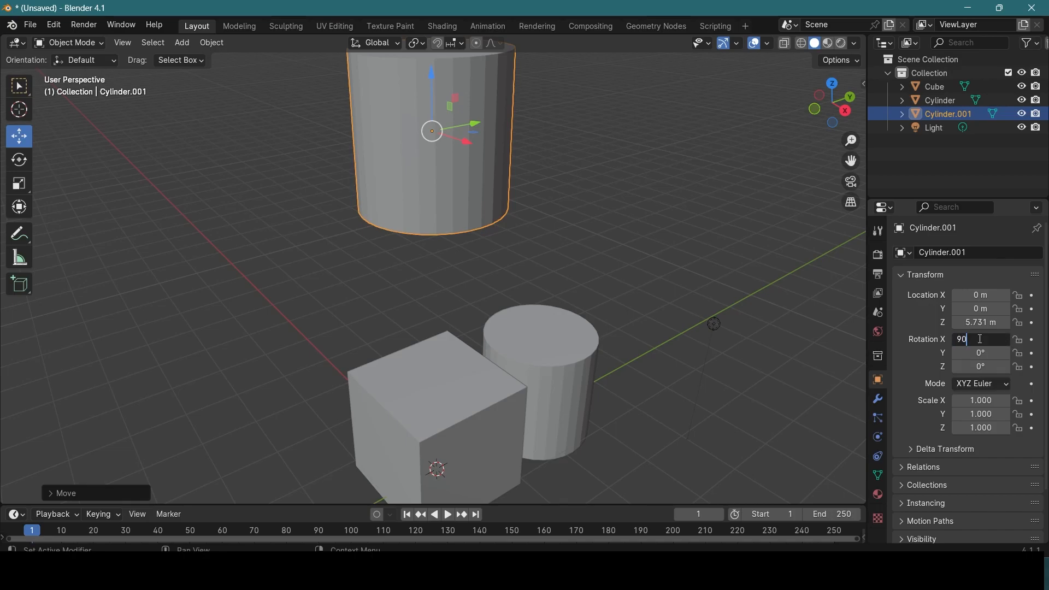
{"action": "key", "text": "Return"}
{"action": "middle_click_drag", "start_coordinate": [622, 254], "coordinate": [638, 262]}
Step: Scale the raised cylinder into a long thin rod, about 0.073 in thickness and 2.032 along its length
{"action": "key", "text": "s"}
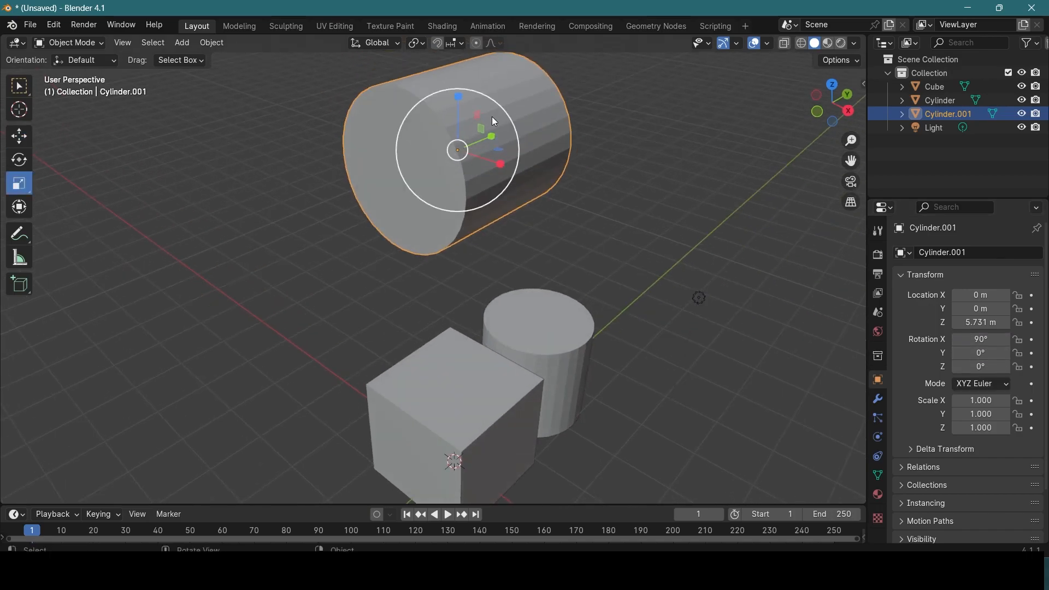
{"action": "middle_click_drag", "start_coordinate": [602, 185], "coordinate": [651, 176]}
{"action": "left_click_drag", "start_coordinate": [548, 96], "coordinate": [512, 131]}
{"action": "middle_click_drag", "start_coordinate": [512, 132], "coordinate": [523, 159]}
{"action": "mouse_move", "coordinate": [522, 159]}
{"action": "left_mouse_down"}
{"action": "mouse_move", "coordinate": [523, 146]}
{"action": "mouse_move", "coordinate": [510, 163]}
{"action": "left_mouse_up"}
{"action": "middle_click_drag", "start_coordinate": [510, 162], "coordinate": [551, 182]}
{"action": "left_click_drag", "start_coordinate": [377, 181], "coordinate": [443, 171]}
{"action": "middle_click_drag", "start_coordinate": [443, 171], "coordinate": [566, 189]}
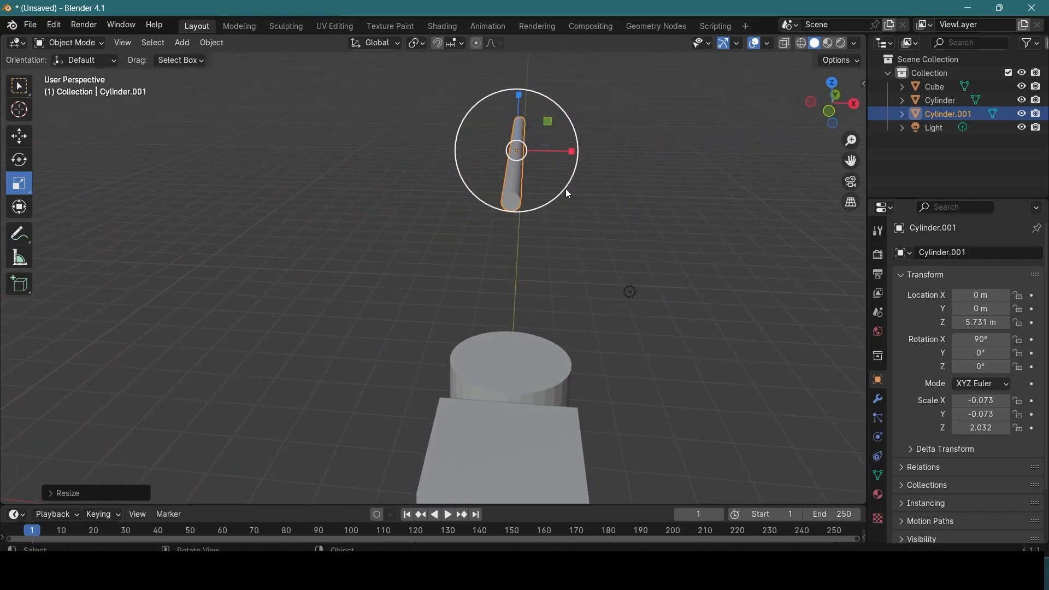
Step: Duplicate the thin rod and offset the copy about -0.155 m along X so the two lie side by side
{"action": "key", "text": "shift+s"}
{"action": "key", "text": "shift+d"}
{"action": "key", "text": "z"}
{"action": "key", "text": "x"}
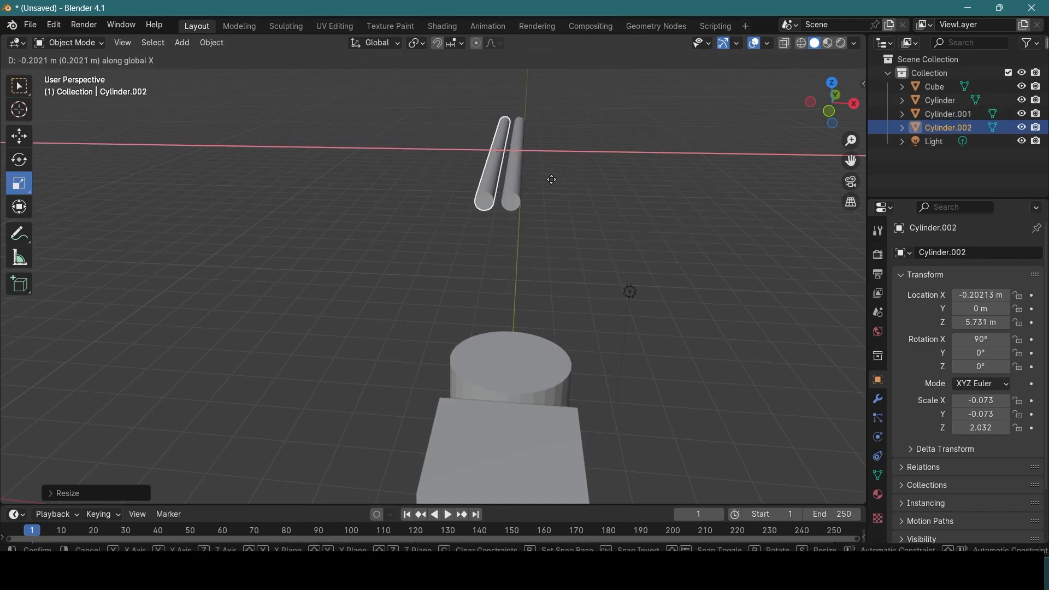
{"action": "left_click", "coordinate": [554, 181]}
{"action": "middle_click_drag", "start_coordinate": [556, 181], "coordinate": [511, 190]}
{"action": "left_click", "coordinate": [486, 272]}
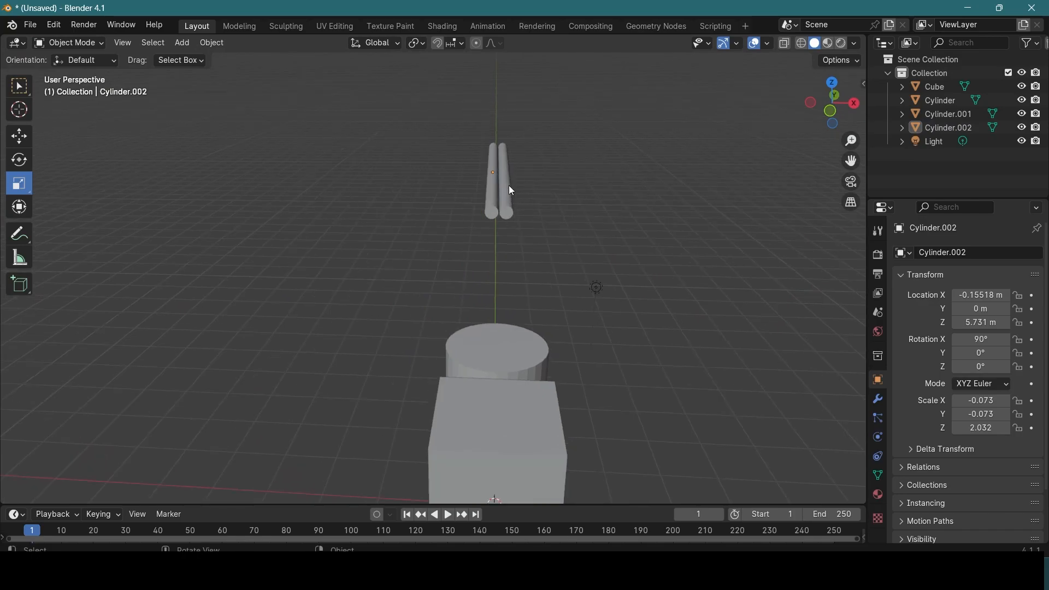
{"action": "left_click", "coordinate": [510, 188]}
{"action": "middle_click_drag", "start_coordinate": [438, 223], "coordinate": [467, 251]}
Step: Add a cube mesh and raise it along Z to about 6.77 m, above the two rods
{"action": "key", "text": "shift+a"}
{"action": "mouse_move", "coordinate": [463, 243]}
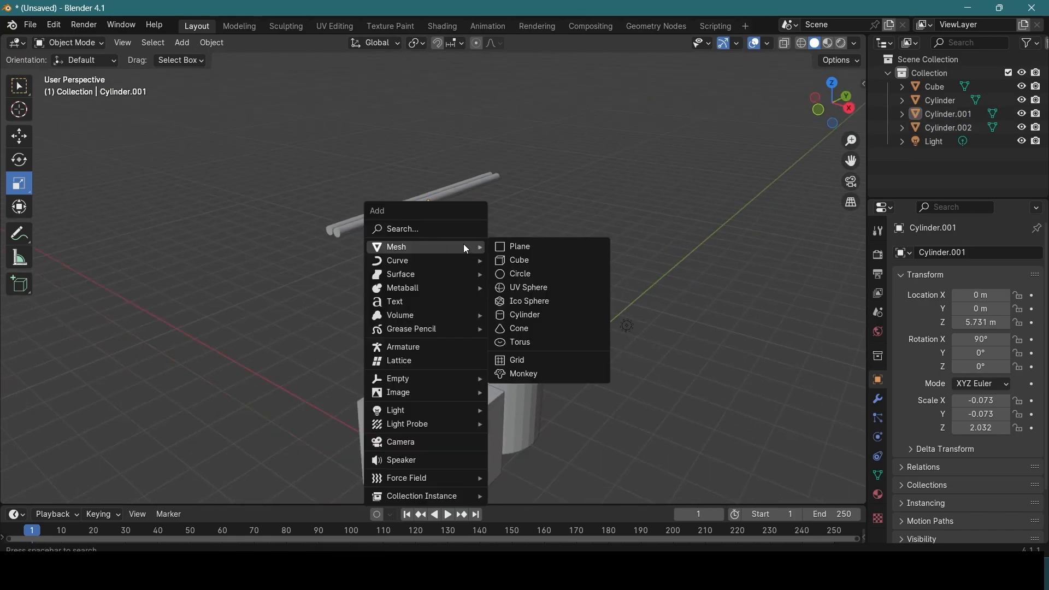
{"action": "left_click", "coordinate": [533, 256]}
{"action": "key", "text": "g"}
{"action": "left_click_drag", "start_coordinate": [432, 429], "coordinate": [428, 135]}
Step: Scale the raised cube into a narrow flat plate, about 0.260 along X and 0.026 along Z
{"action": "key", "text": "s"}
{"action": "middle_click_drag", "start_coordinate": [443, 154], "coordinate": [522, 187]}
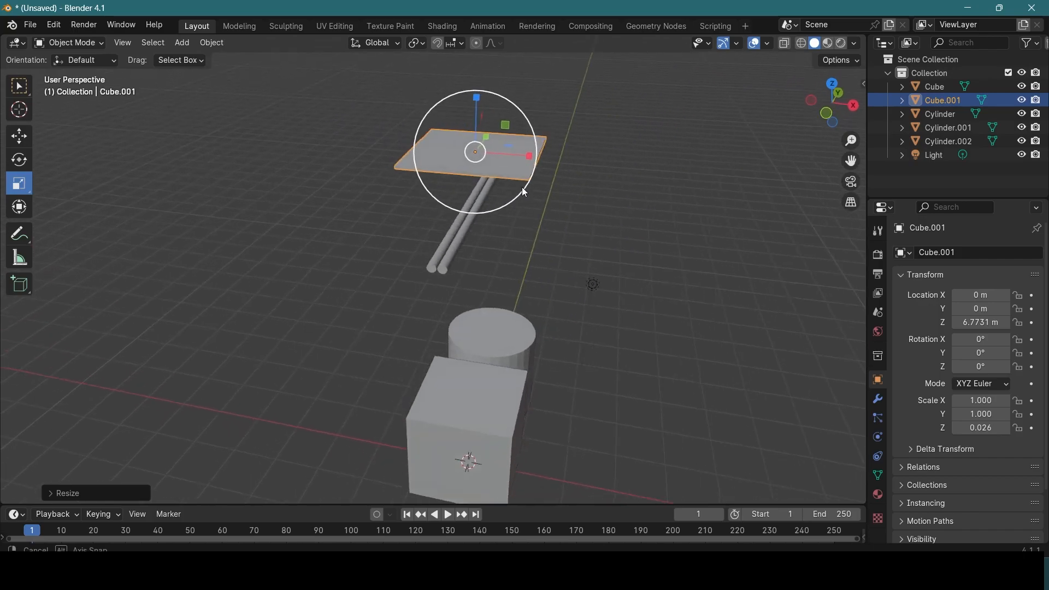
{"action": "left_click_drag", "start_coordinate": [524, 154], "coordinate": [484, 160]}
Step: Lower the plate to about 5.874 m in Z and centre it over both rods at about -0.076 m in X
{"action": "middle_click_drag", "start_coordinate": [563, 213], "coordinate": [478, 325]}
{"action": "scroll", "coordinate": [552, 138], "scroll_direction": "up", "scroll_amount": 4}
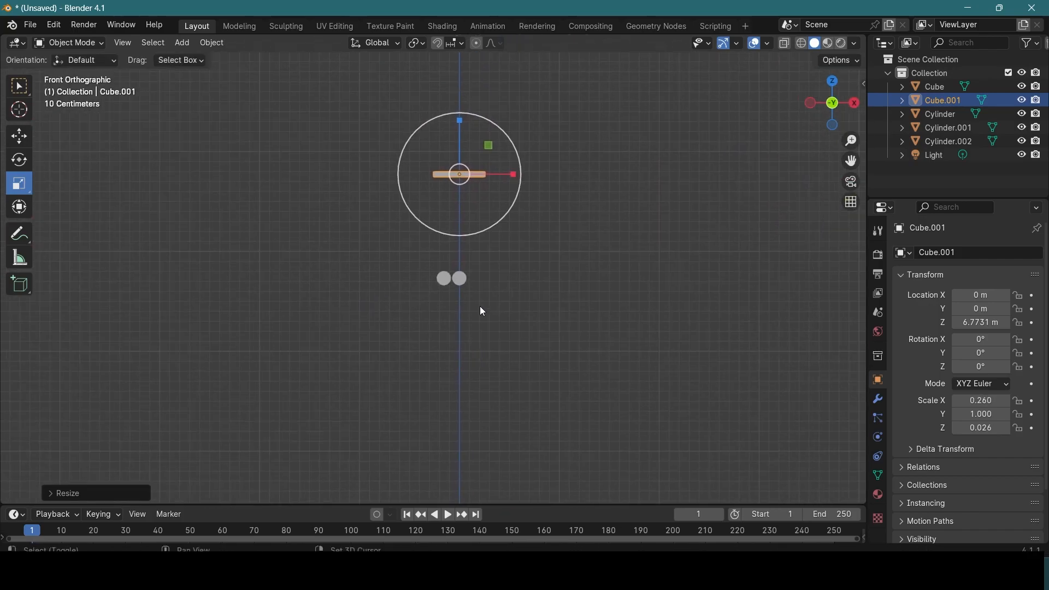
{"action": "scroll", "coordinate": [477, 325], "scroll_direction": "up", "scroll_amount": 3}
{"action": "left_click", "coordinate": [19, 136]}
{"action": "left_click_drag", "start_coordinate": [481, 70], "coordinate": [481, 226]}
{"action": "left_click_drag", "start_coordinate": [522, 261], "coordinate": [501, 266]}
Step: Scale the plate to about 0.159 along X and 2.097 along Y so it covers both rods
{"action": "left_click", "coordinate": [19, 183]}
{"action": "middle_click_drag", "start_coordinate": [569, 286], "coordinate": [350, 294]}
{"action": "left_click_drag", "start_coordinate": [350, 294], "coordinate": [417, 303]}
{"action": "middle_click_drag", "start_coordinate": [416, 304], "coordinate": [667, 201]}
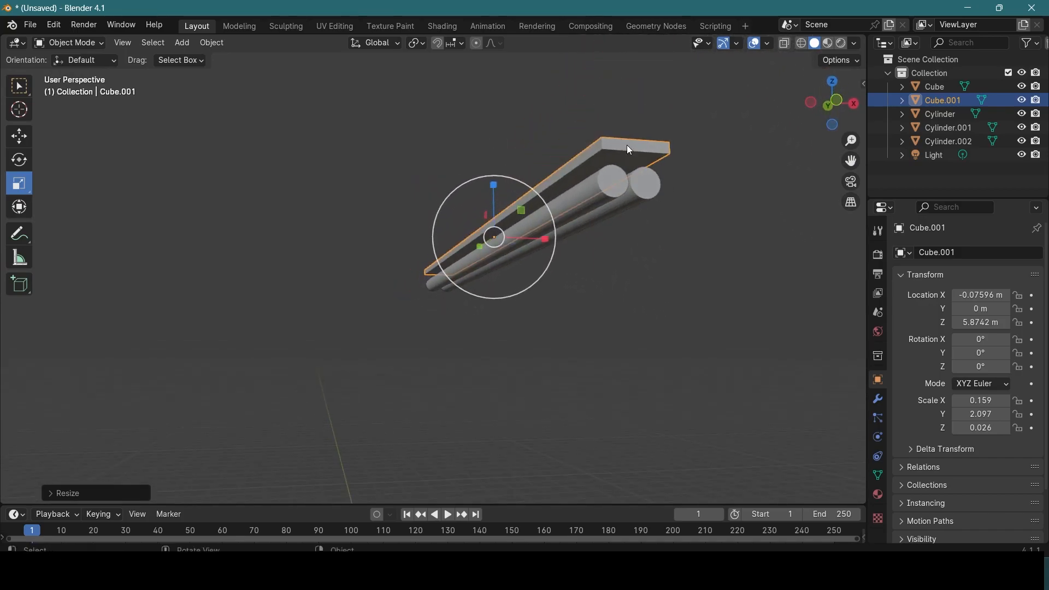
{"action": "middle_click_drag", "start_coordinate": [603, 246], "coordinate": [629, 267]}
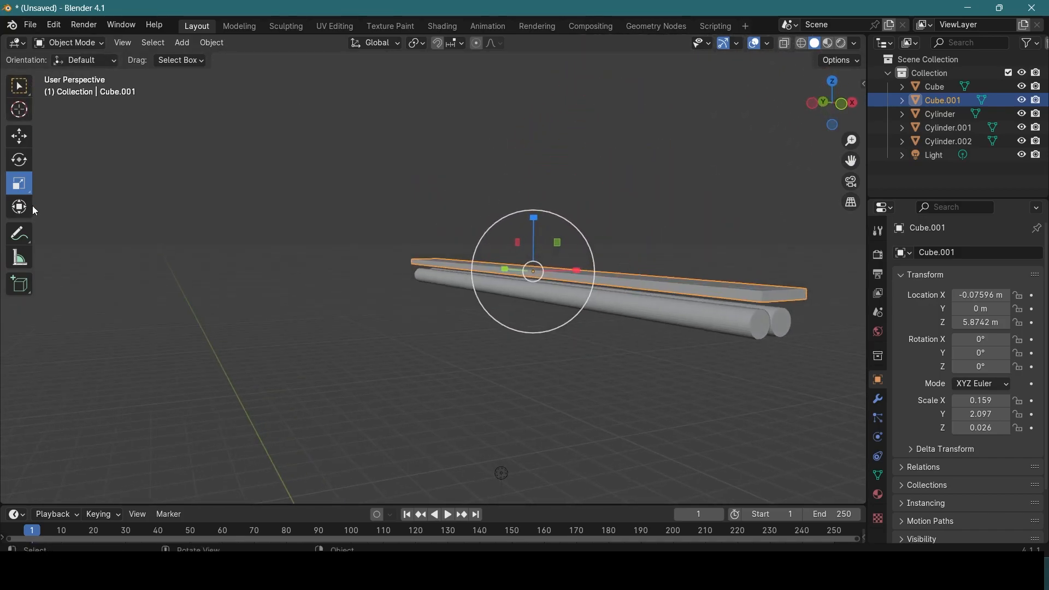
{"action": "middle_click_drag", "start_coordinate": [470, 251], "coordinate": [490, 254]}
Step: Add two loop cuts across the plate in Edit Mode and spread them along Y close to its ends
{"action": "key", "text": "Tab"}
{"action": "middle_click_drag", "start_coordinate": [537, 285], "coordinate": [505, 212]}
{"action": "scroll", "coordinate": [574, 174], "scroll_direction": "up", "scroll_amount": 5}
{"action": "left_click", "coordinate": [130, 44]}
{"action": "left_click", "coordinate": [19, 381]}
{"action": "left_click", "coordinate": [442, 262]}
{"action": "scroll", "coordinate": [442, 262], "scroll_direction": "down", "scroll_amount": 2}
{"action": "left_click", "coordinate": [20, 183]}
{"action": "left_click_drag", "start_coordinate": [397, 256], "coordinate": [309, 255]}
{"action": "middle_click_drag", "start_coordinate": [309, 254], "coordinate": [319, 136]}
Step: Select the small end faces on the plate's underside and extrude them downward past the rods to form end caps
{"action": "left_click", "coordinate": [144, 44]}
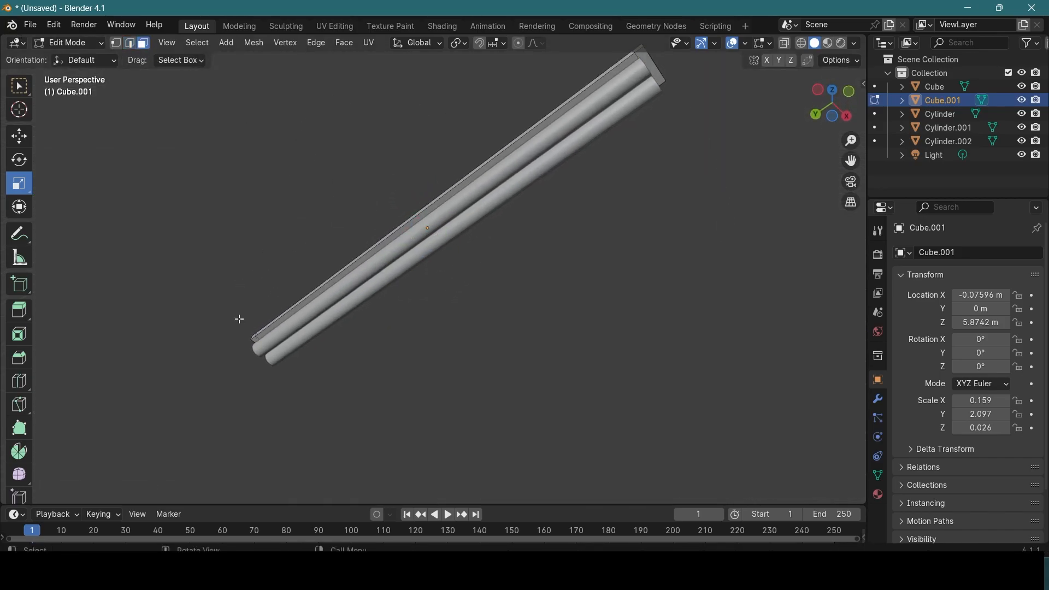
{"action": "left_click", "coordinate": [253, 337]}
{"action": "left_click", "coordinate": [247, 350]}
{"action": "left_click", "coordinate": [267, 346]}
{"action": "left_click", "coordinate": [653, 67]}
{"action": "middle_click_drag", "start_coordinate": [700, 218], "coordinate": [785, 253]}
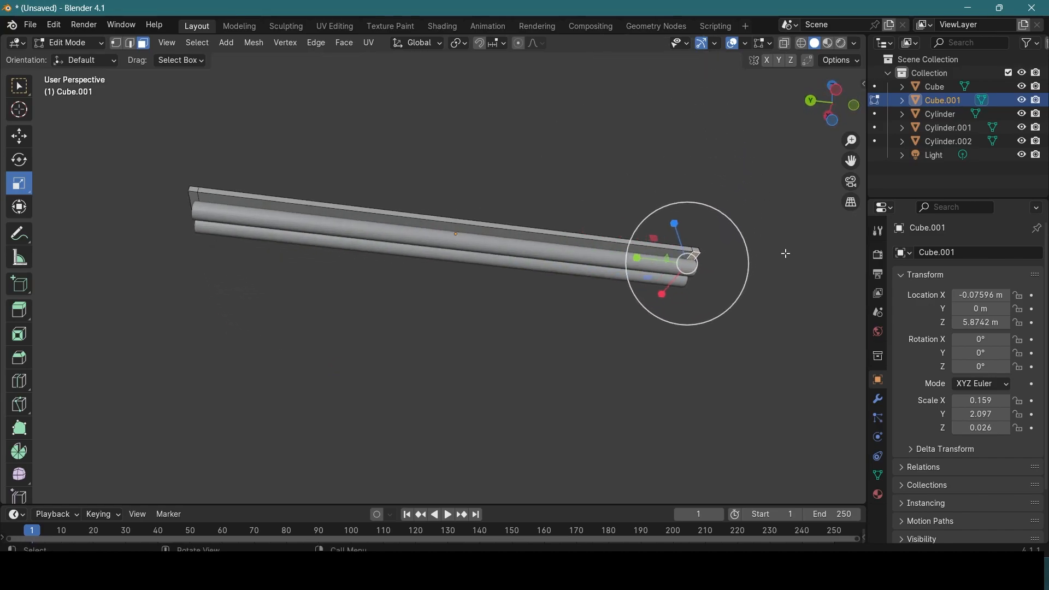
{"action": "left_click", "coordinate": [193, 197], "text": "shift"}
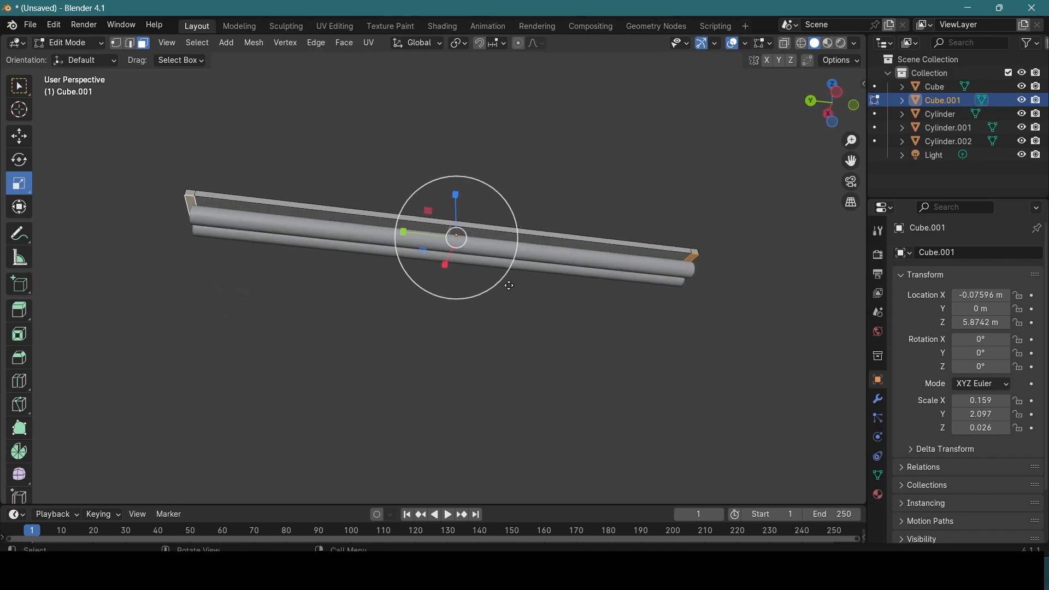
{"action": "key", "text": "e"}
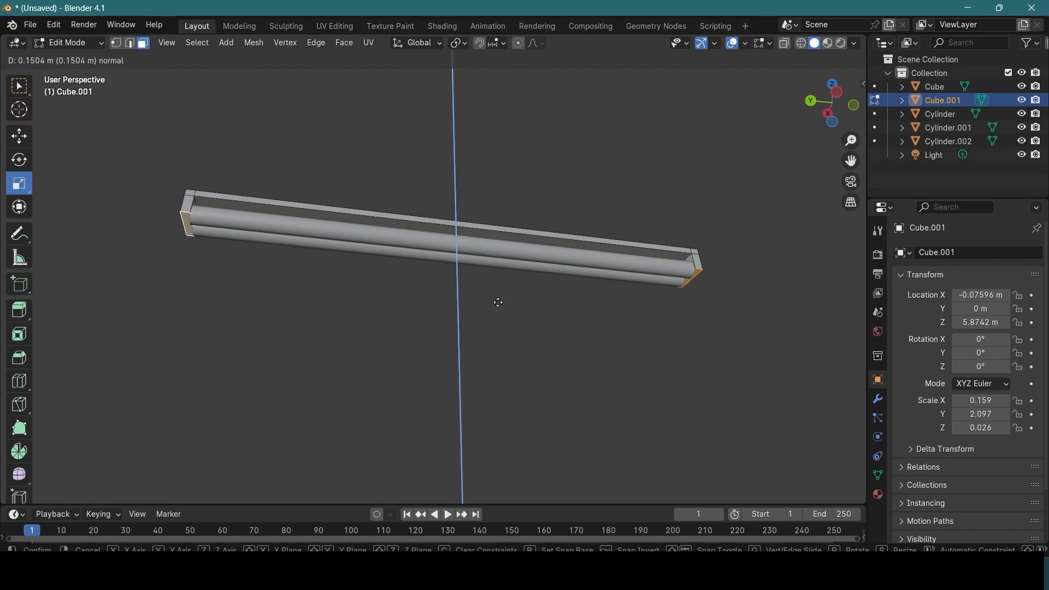
{"action": "left_click", "coordinate": [494, 307]}
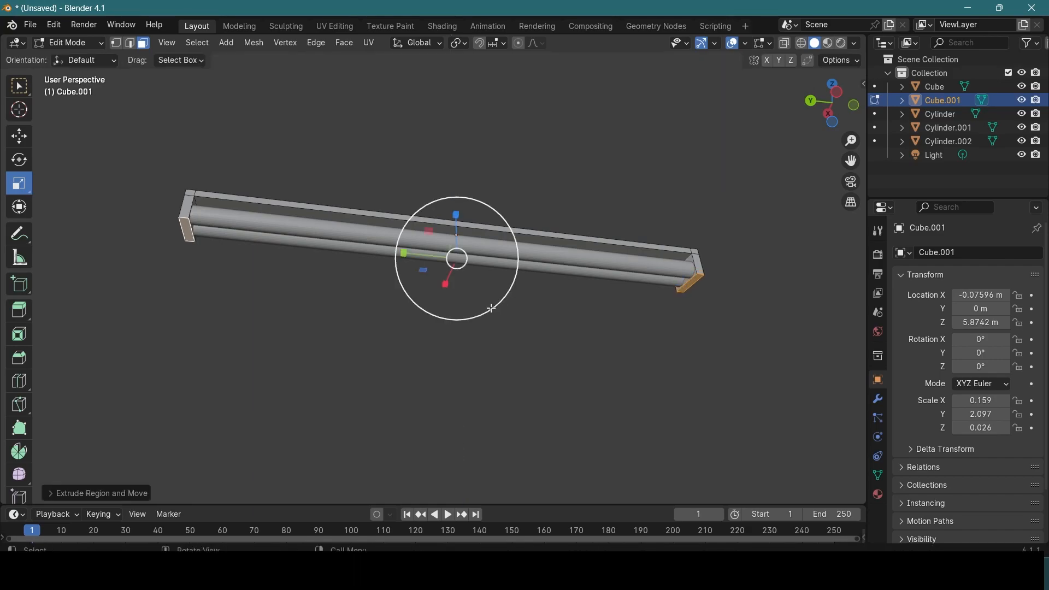
Step: Try to scale the extruded end faces slightly along Y
{"action": "left_click_drag", "start_coordinate": [405, 254], "coordinate": [410, 256]}
{"action": "key", "text": "ctrl+z"}
{"action": "left_click", "coordinate": [339, 294]}
Step: Switch the viewport to Material Preview shading and return the light holder to Object Mode
{"action": "middle_click_drag", "start_coordinate": [625, 324], "coordinate": [388, 328]}
{"action": "scroll", "coordinate": [361, 245], "scroll_direction": "up", "scroll_amount": 3}
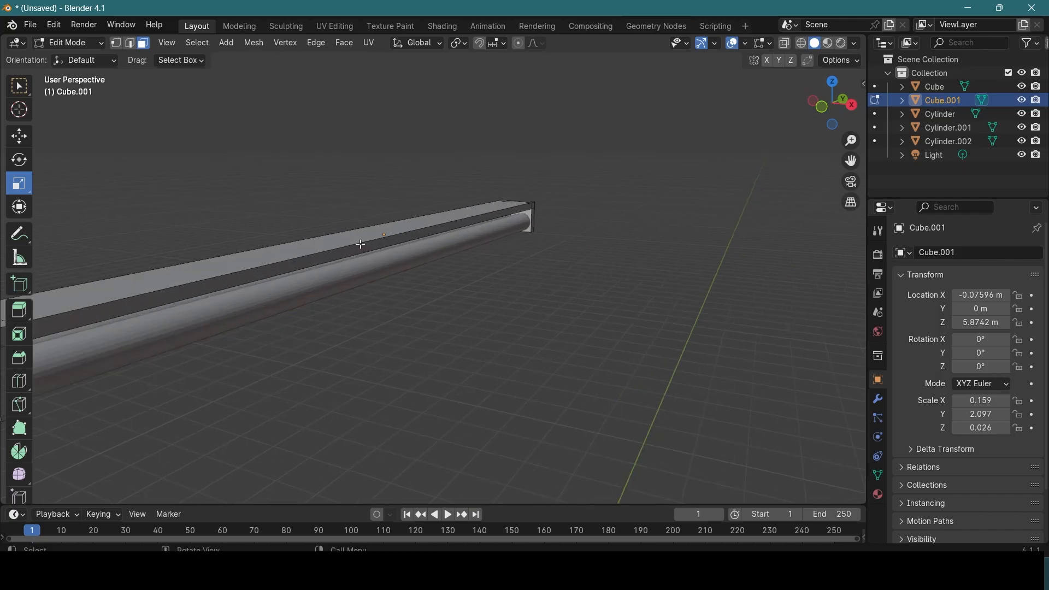
{"action": "middle_click_drag", "start_coordinate": [322, 260], "coordinate": [545, 243]}
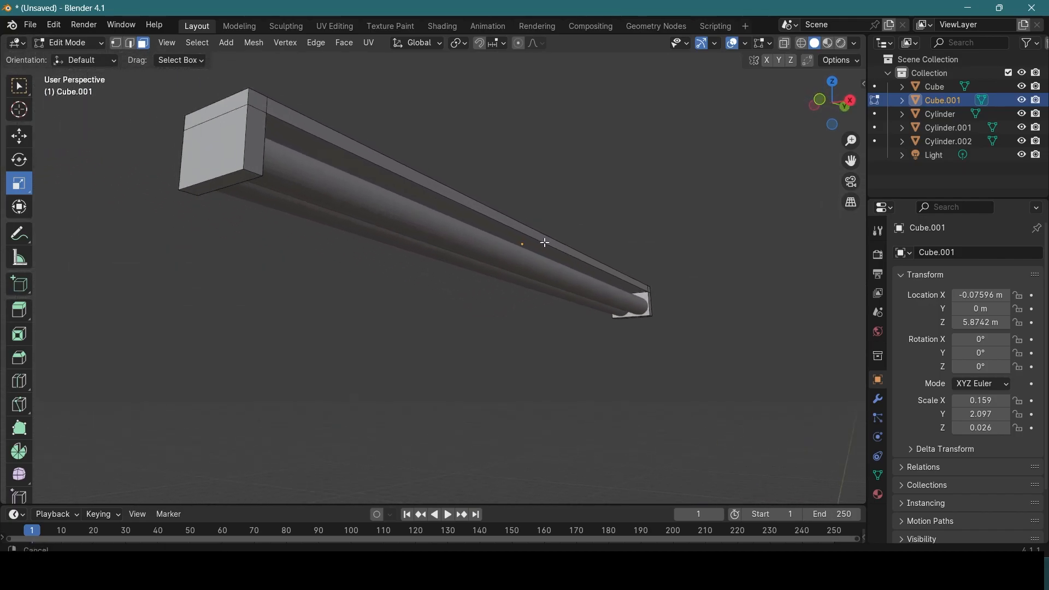
{"action": "left_click", "coordinate": [829, 44]}
{"action": "middle_click_drag", "start_coordinate": [515, 179], "coordinate": [385, 235]}
{"action": "scroll", "coordinate": [480, 168], "scroll_direction": "down", "scroll_amount": 4}
{"action": "scroll", "coordinate": [481, 169], "scroll_direction": "up", "scroll_amount": 3}
{"action": "key", "text": "Tab"}
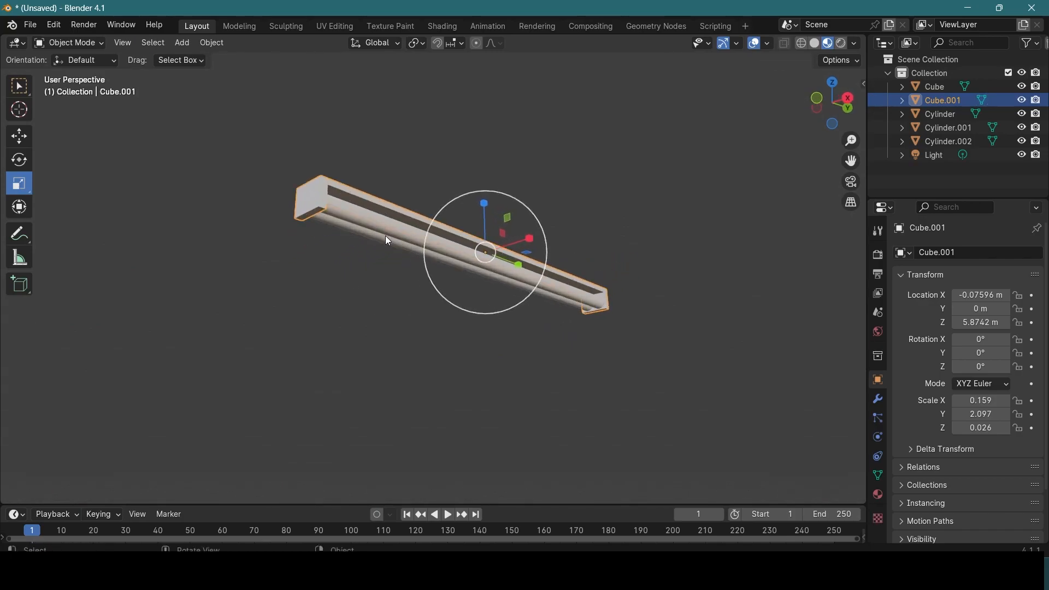
{"action": "left_click", "coordinate": [386, 235]}
{"action": "middle_click_drag", "start_coordinate": [532, 264], "coordinate": [569, 293]}
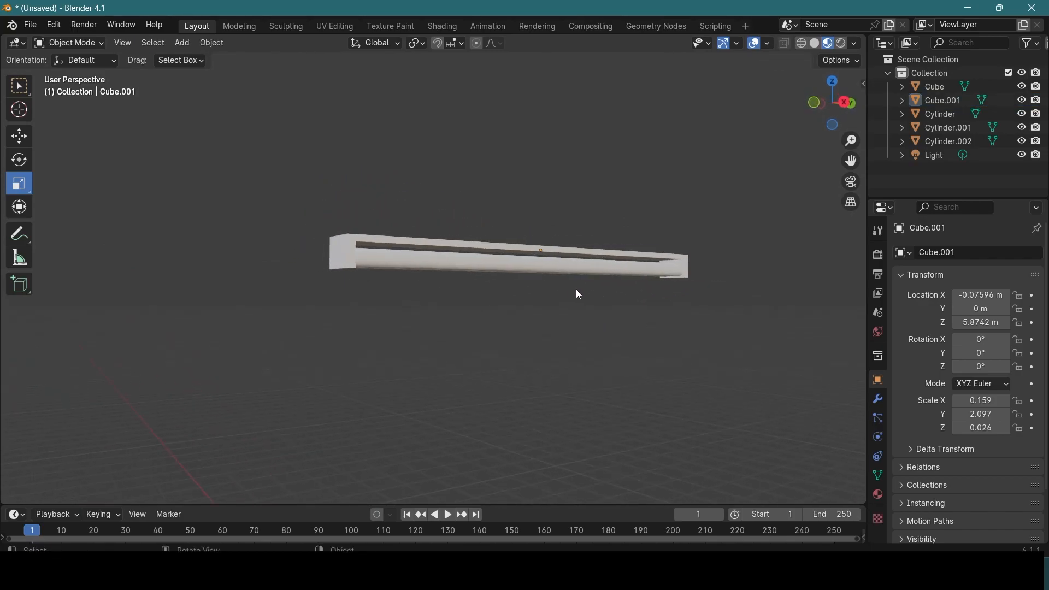
Step: Create a new material on the light holder and name it Light-holder
{"action": "left_click", "coordinate": [879, 495]}
{"action": "scroll", "coordinate": [495, 260], "scroll_direction": "up", "scroll_amount": 2}
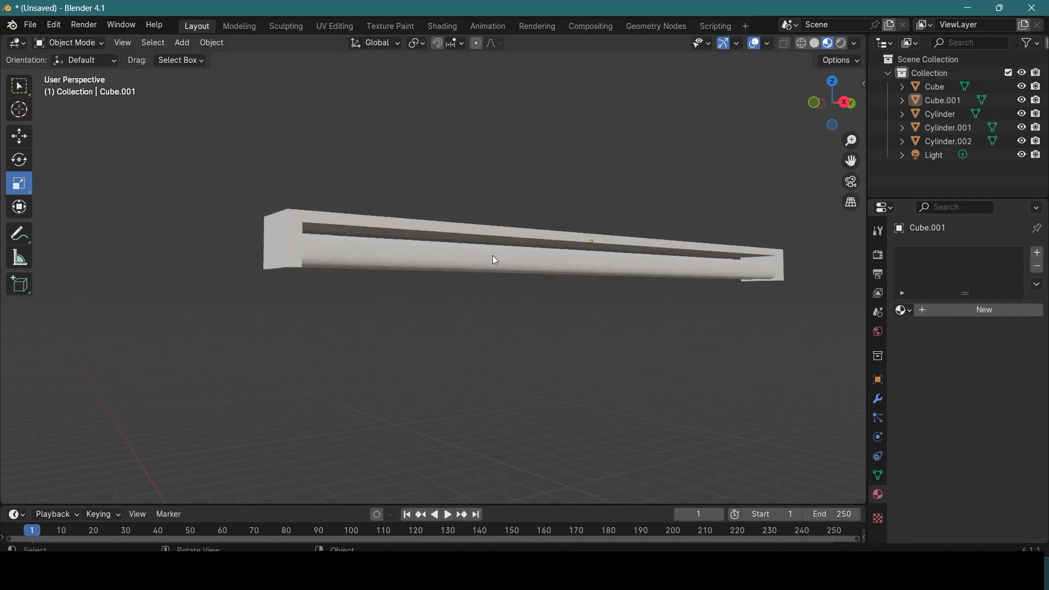
{"action": "left_click", "coordinate": [442, 229]}
{"action": "left_click", "coordinate": [976, 312]}
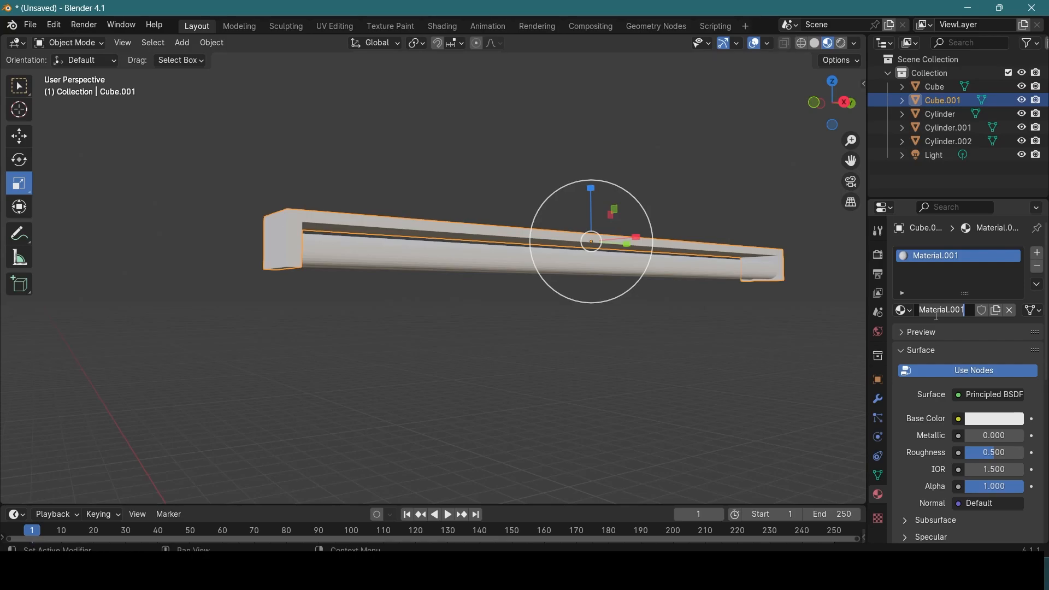
{"action": "type", "text": "Light-holder"}
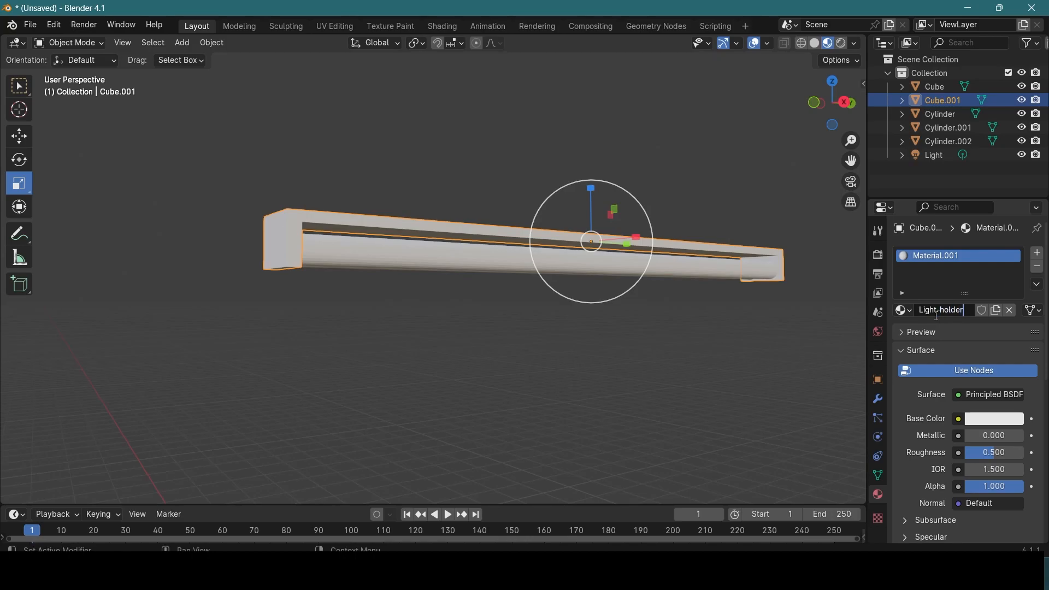
{"action": "key", "text": "Return"}
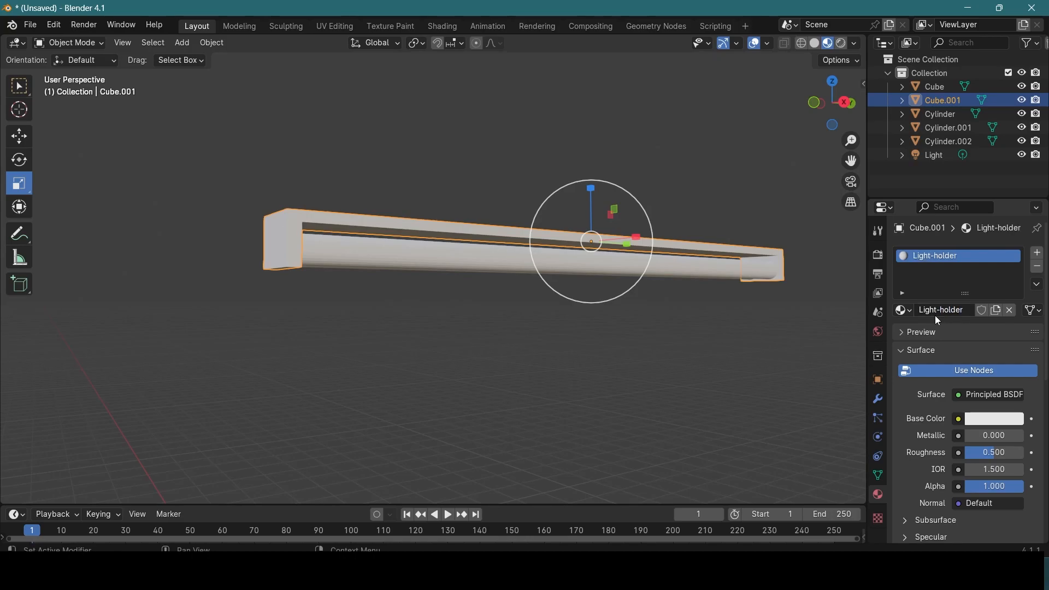
Step: Create a new material on the first rod and name it Lightbulb
{"action": "middle_click_drag", "start_coordinate": [486, 311], "coordinate": [520, 211]}
{"action": "left_click", "coordinate": [498, 184]}
{"action": "middle_click_drag", "start_coordinate": [564, 151], "coordinate": [525, 182]}
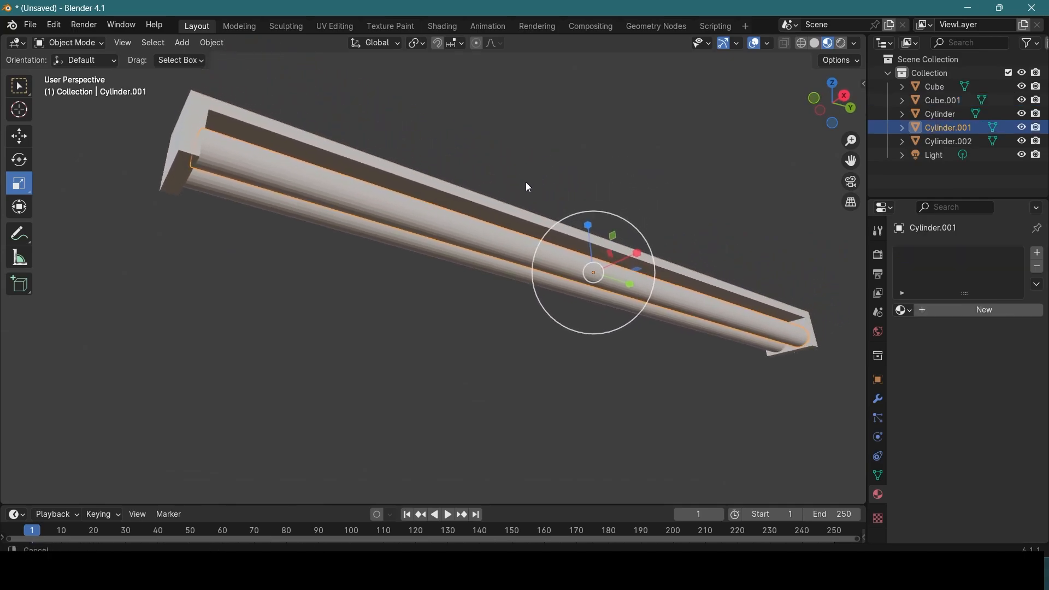
{"action": "left_click", "coordinate": [959, 310]}
{"action": "double_click", "coordinate": [951, 310]}
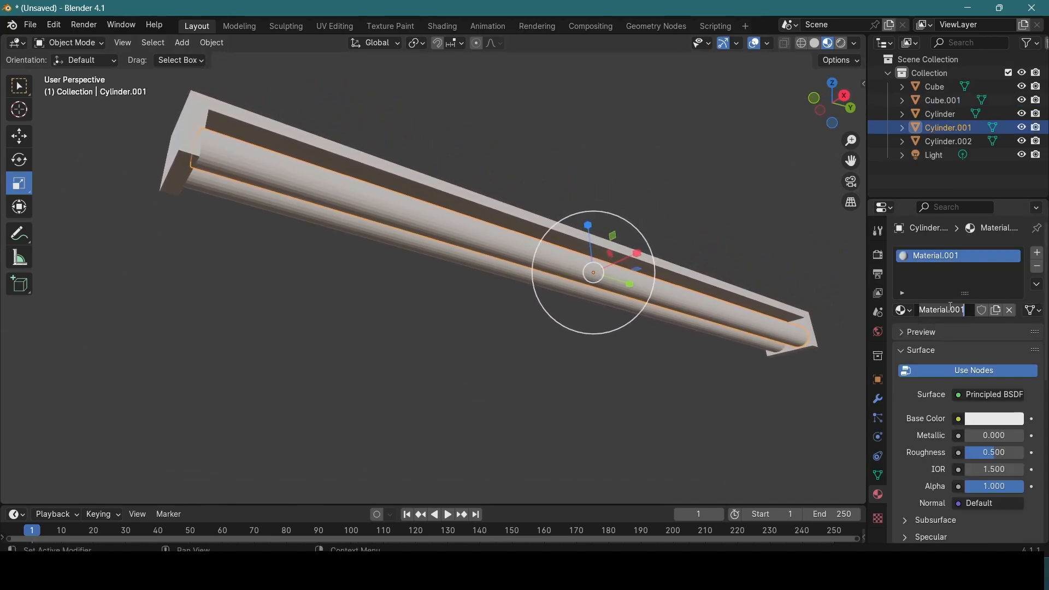
{"action": "type", "text": "Lightbulb"}
{"action": "key", "text": "Return"}
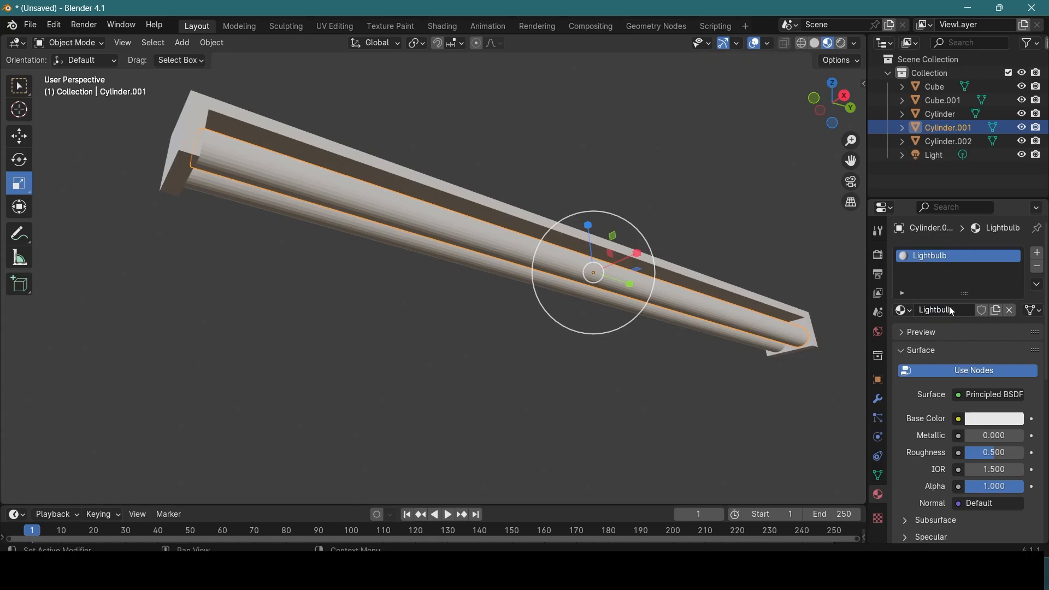
Step: Assign the existing Lightbulb material to the second rod
{"action": "left_click", "coordinate": [361, 235]}
{"action": "left_click", "coordinate": [902, 310]}
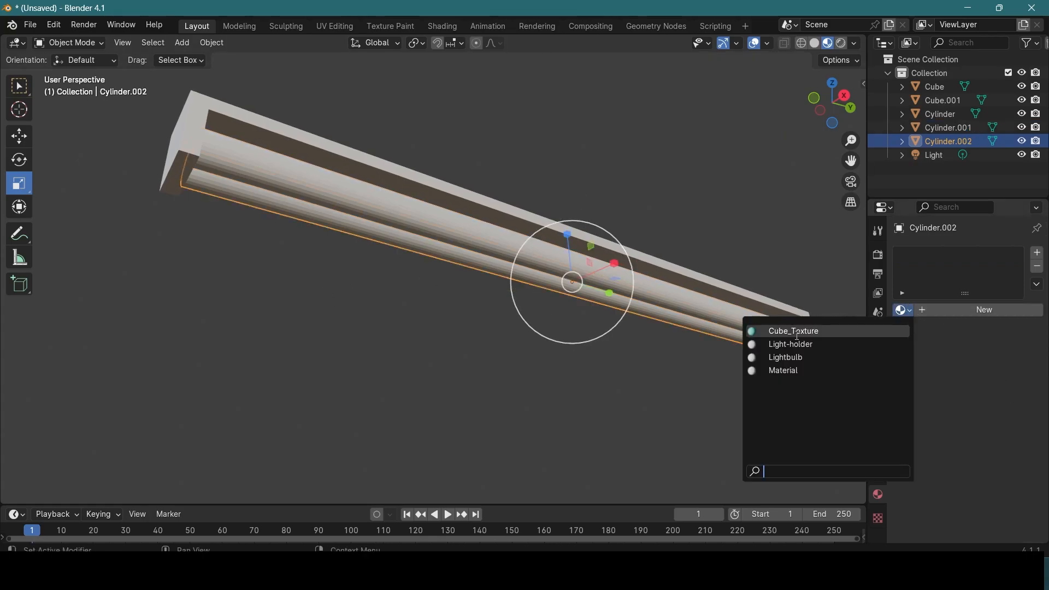
{"action": "left_click", "coordinate": [789, 356]}
Step: Set the Light-holder material's base color to black
{"action": "left_click", "coordinate": [462, 195]}
{"action": "middle_click_drag", "start_coordinate": [519, 149], "coordinate": [531, 175]}
{"action": "middle_click_drag", "start_coordinate": [484, 143], "coordinate": [543, 150]}
{"action": "middle_click_drag", "start_coordinate": [652, 176], "coordinate": [652, 158]}
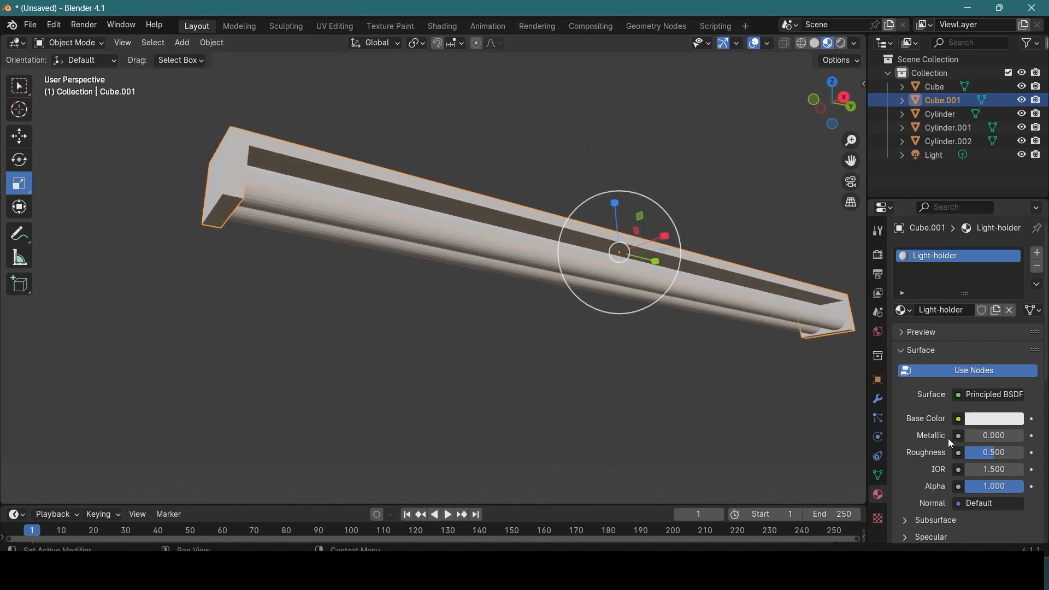
{"action": "scroll", "coordinate": [978, 426], "scroll_direction": "down", "scroll_amount": 2}
{"action": "left_click", "coordinate": [994, 393]}
{"action": "left_click_drag", "start_coordinate": [1010, 242], "coordinate": [1013, 275]}
{"action": "mouse_move", "coordinate": [427, 350]}
{"action": "middle_mouse_down"}
{"action": "mouse_move", "coordinate": [476, 354]}
{"action": "mouse_move", "coordinate": [424, 365]}
{"action": "middle_mouse_up"}
{"action": "scroll", "coordinate": [423, 365], "scroll_direction": "down", "scroll_amount": 5}
{"action": "middle_click_drag", "start_coordinate": [530, 371], "coordinate": [628, 383]}
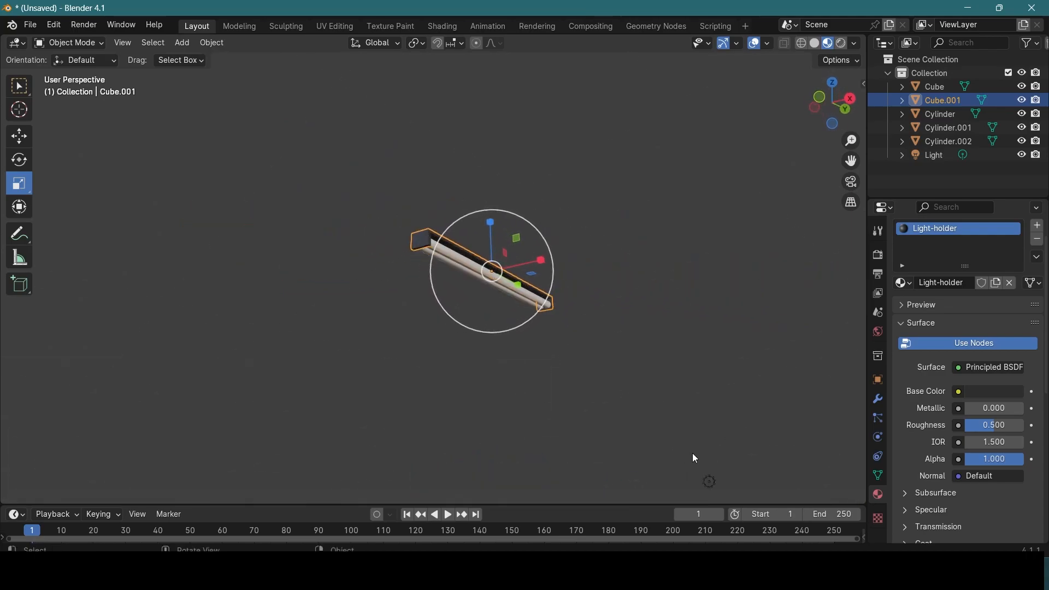
{"action": "left_click", "coordinate": [691, 454]}
{"action": "scroll", "coordinate": [538, 328], "scroll_direction": "up", "scroll_amount": 3}
{"action": "scroll", "coordinate": [539, 328], "scroll_direction": "up", "scroll_amount": 2}
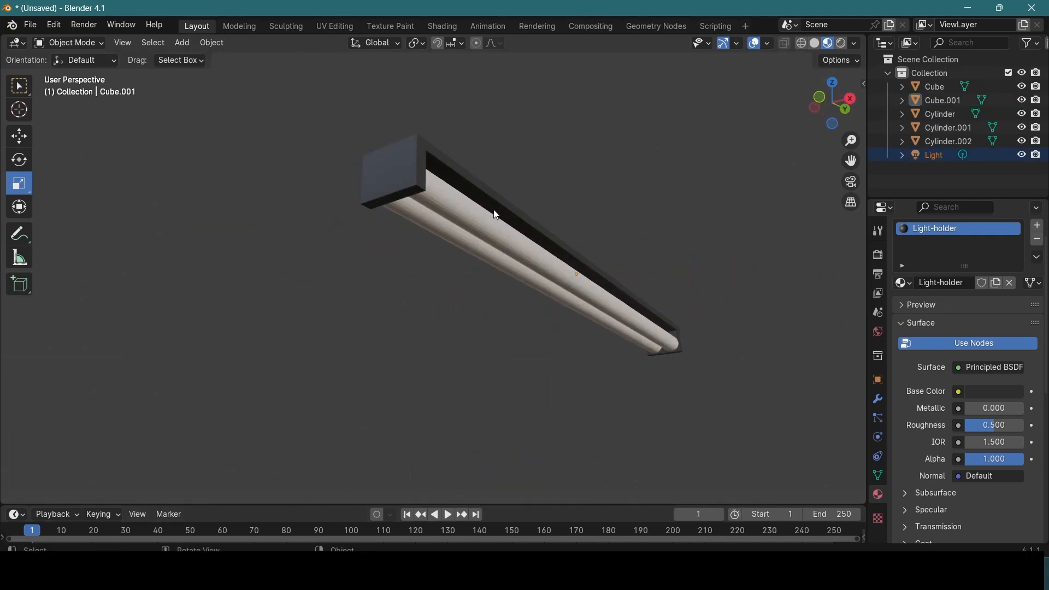
Step: Set the Lightbulb material's Roughness to 0.628 and Metallic to 0.266 on the first rod
{"action": "left_click", "coordinate": [585, 237]}
{"action": "scroll", "coordinate": [579, 258], "scroll_direction": "up", "scroll_amount": 4}
{"action": "left_click", "coordinate": [489, 260]}
{"action": "scroll", "coordinate": [500, 267], "scroll_direction": "up", "scroll_amount": 6}
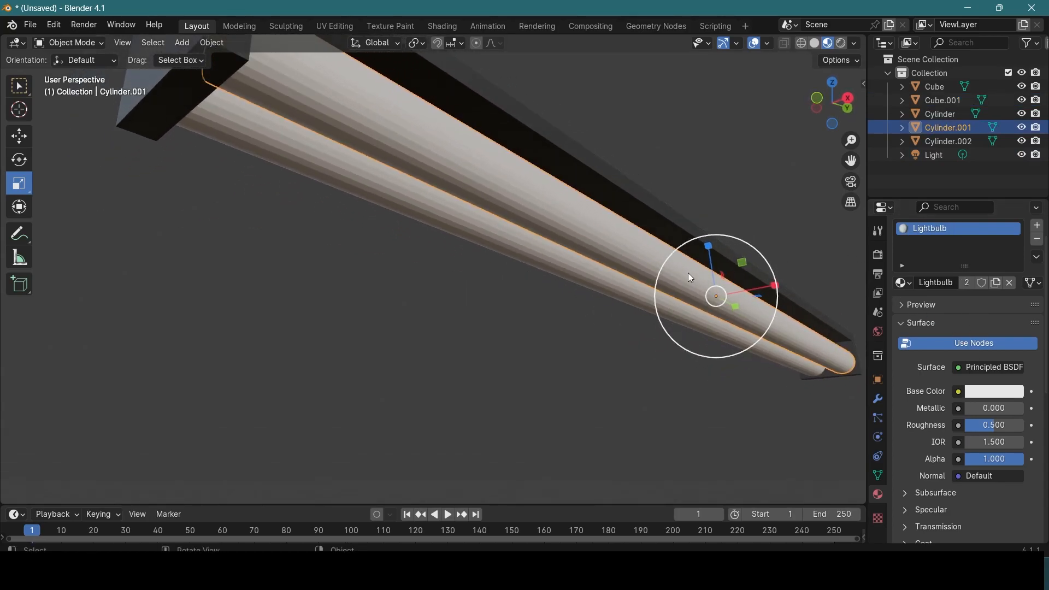
{"action": "scroll", "coordinate": [691, 274], "scroll_direction": "down", "scroll_amount": 2}
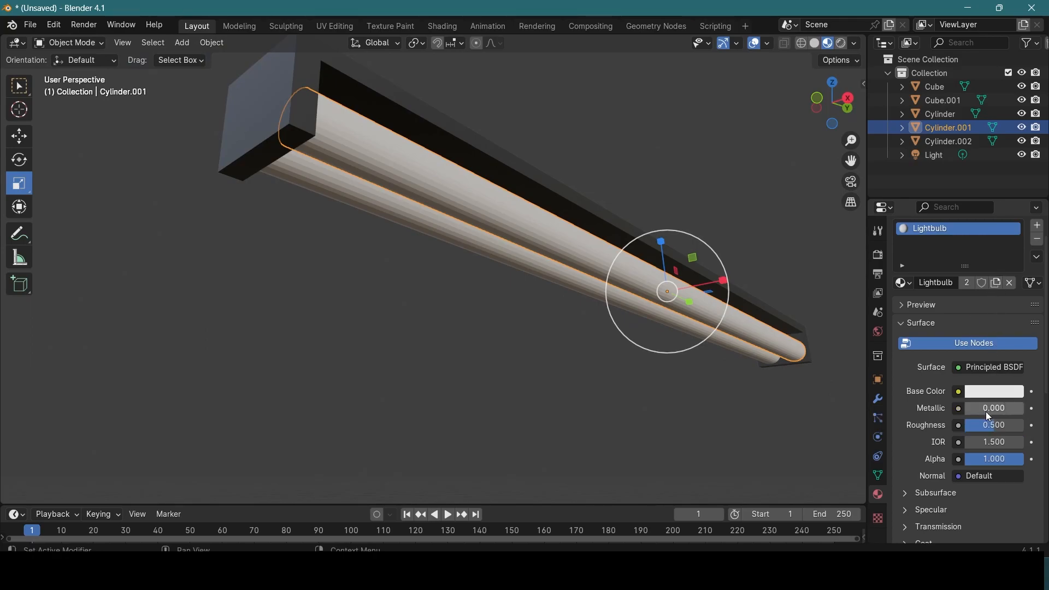
{"action": "mouse_move", "coordinate": [988, 426]}
{"action": "left_mouse_down"}
{"action": "mouse_move", "coordinate": [963, 425]}
{"action": "mouse_move", "coordinate": [1000, 425]}
{"action": "mouse_move", "coordinate": [1009, 413]}
{"action": "mouse_move", "coordinate": [977, 409]}
{"action": "left_mouse_up"}
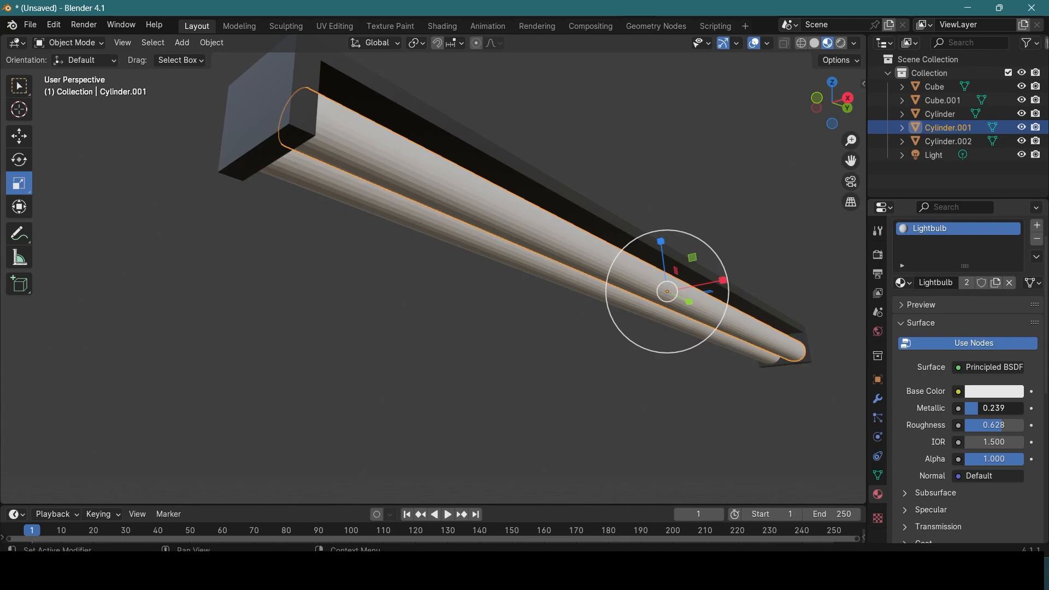
{"action": "scroll", "coordinate": [1014, 425], "scroll_direction": "down", "scroll_amount": 3}
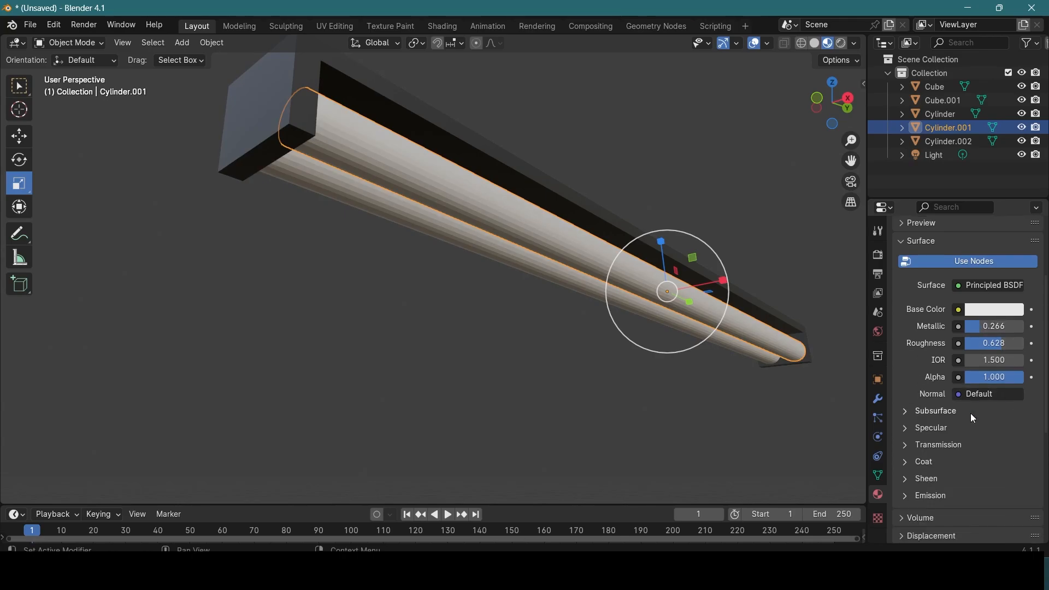
Step: Switch the viewport to Rendered shading and delete the point light from the scene
{"action": "left_click", "coordinate": [842, 43]}
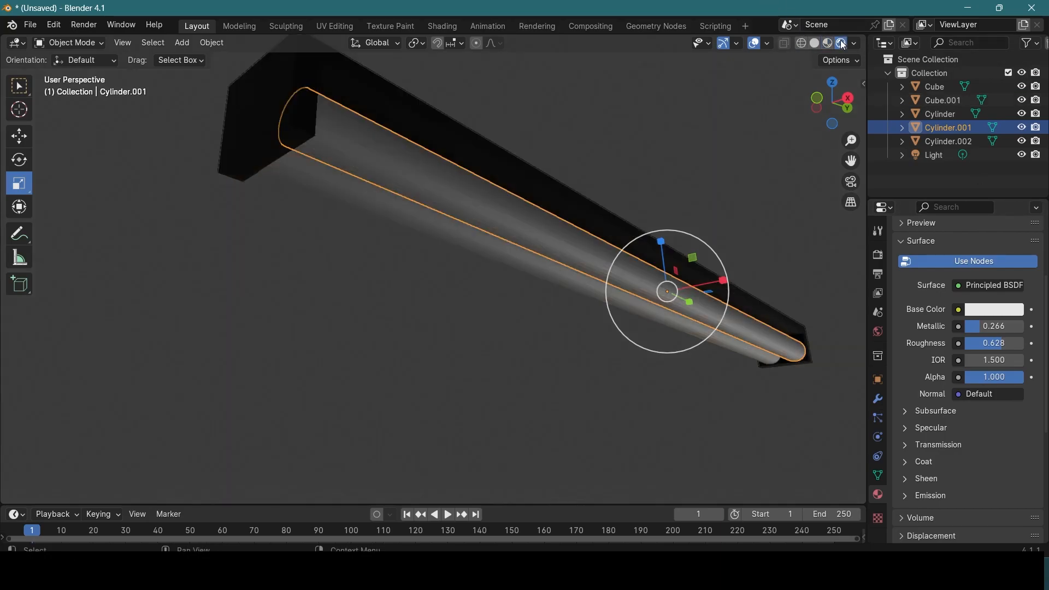
{"action": "left_click", "coordinate": [533, 381]}
{"action": "scroll", "coordinate": [672, 356], "scroll_direction": "down", "scroll_amount": 5}
{"action": "middle_click_drag", "start_coordinate": [671, 338], "coordinate": [725, 365]}
{"action": "scroll", "coordinate": [706, 369], "scroll_direction": "down", "scroll_amount": 4}
{"action": "left_click", "coordinate": [578, 404]}
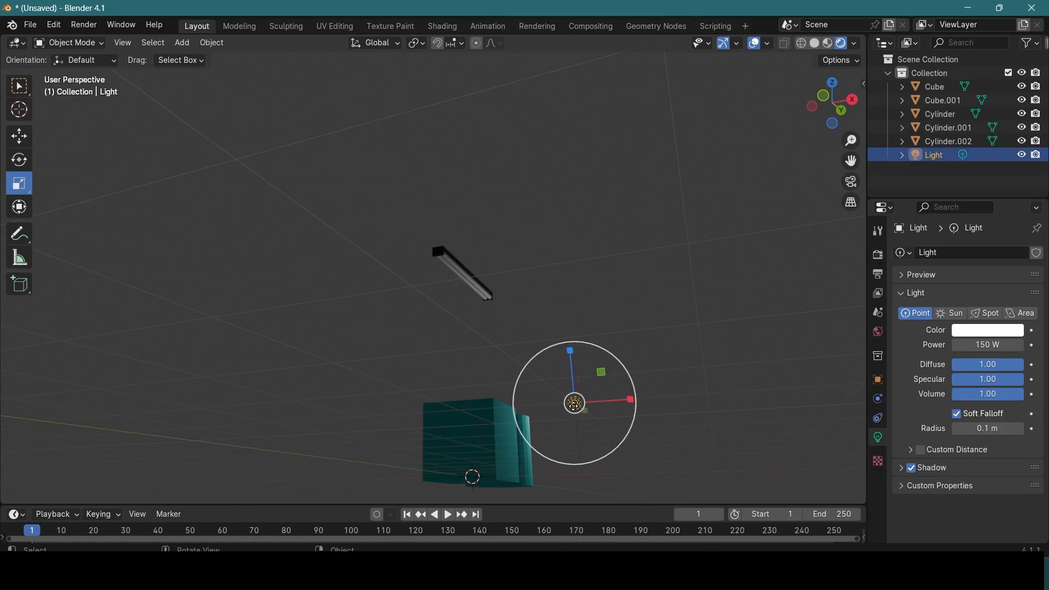
{"action": "key", "text": "Delete"}
{"action": "scroll", "coordinate": [599, 375], "scroll_direction": "up", "scroll_amount": 5}
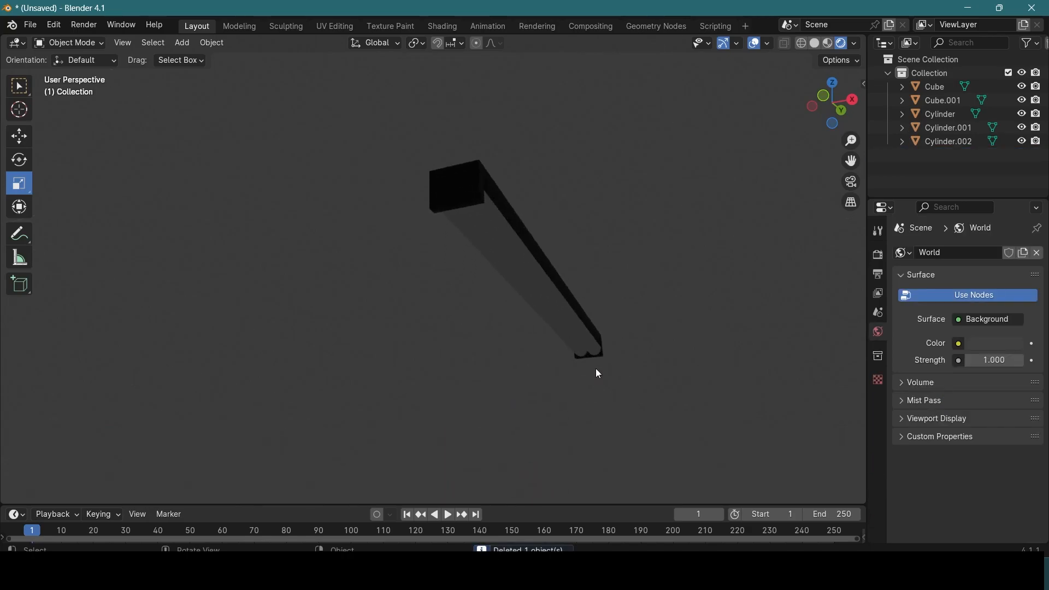
Step: Set the Lightbulb material's emission strength to 150 on the first rod
{"action": "middle_click_drag", "start_coordinate": [570, 377], "coordinate": [473, 230]}
{"action": "left_click", "coordinate": [473, 230]}
{"action": "middle_click_drag", "start_coordinate": [492, 286], "coordinate": [547, 268]}
{"action": "scroll", "coordinate": [971, 403], "scroll_direction": "down", "scroll_amount": 2}
{"action": "scroll", "coordinate": [969, 402], "scroll_direction": "down", "scroll_amount": 4}
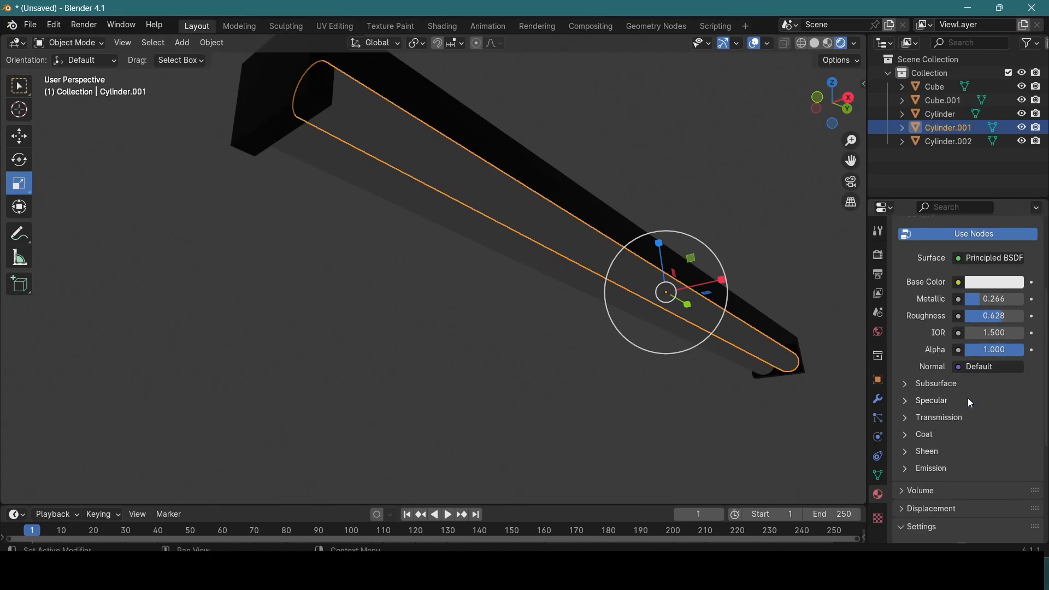
{"action": "left_click", "coordinate": [907, 474]}
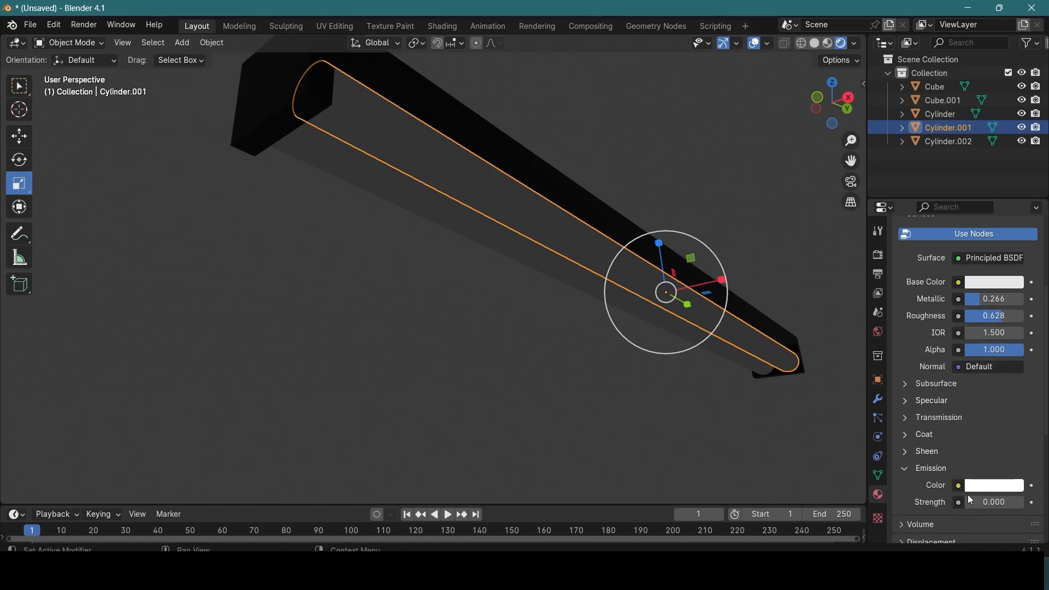
{"action": "left_click", "coordinate": [984, 503]}
{"action": "type", "text": "150"}
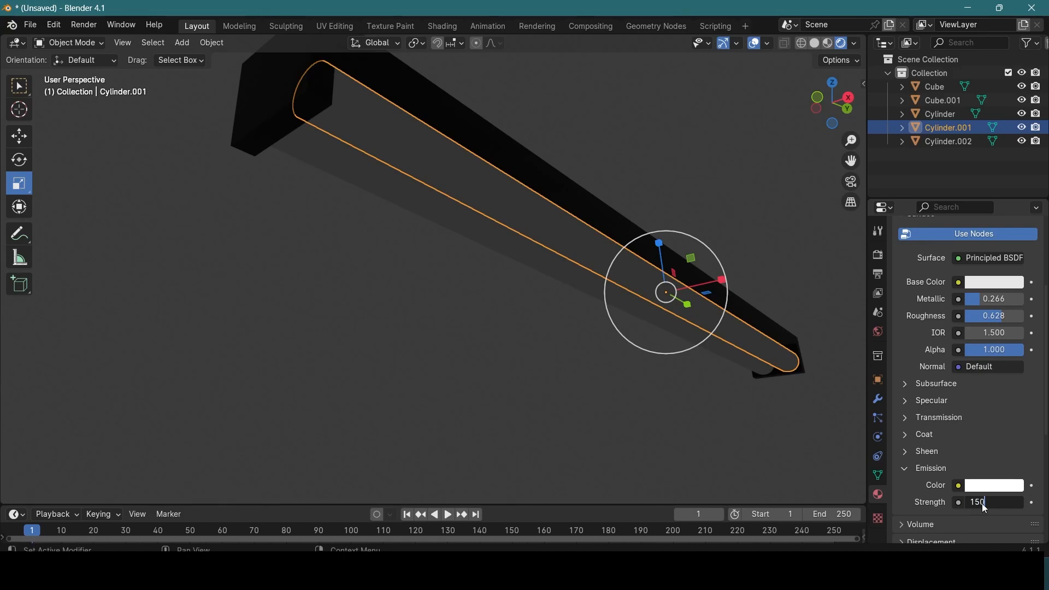
{"action": "key", "text": "Return"}
{"action": "middle_click_drag", "start_coordinate": [653, 411], "coordinate": [684, 271]}
{"action": "left_click", "coordinate": [684, 272]}
{"action": "middle_click_drag", "start_coordinate": [693, 335], "coordinate": [722, 350]}
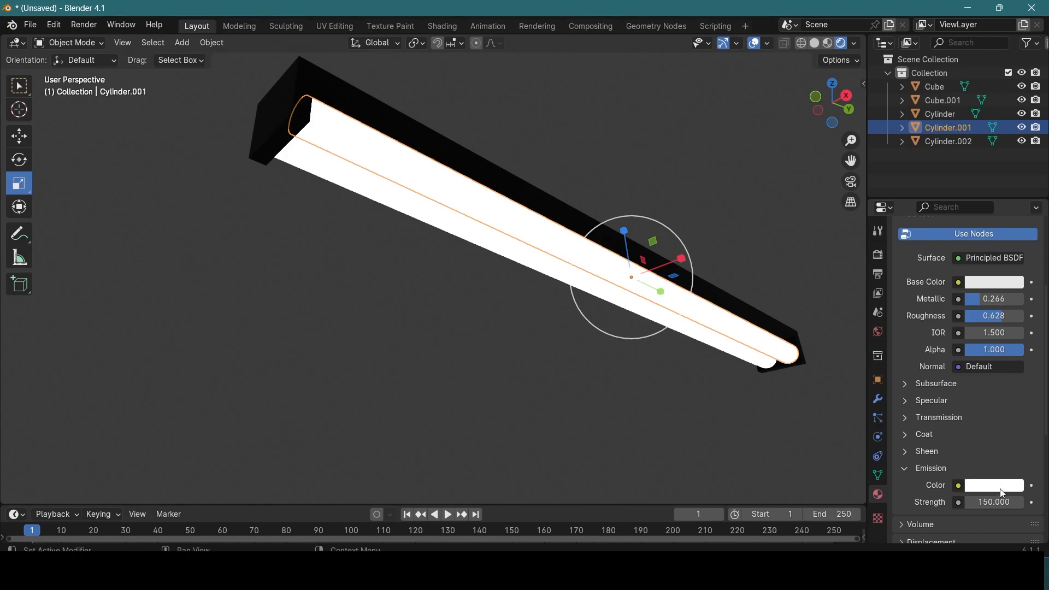
Step: Give the Lightbulb material's emission a pale blue color (hue 0.592, saturation 0.129) and set its strength to 2
{"action": "left_click", "coordinate": [1000, 488]}
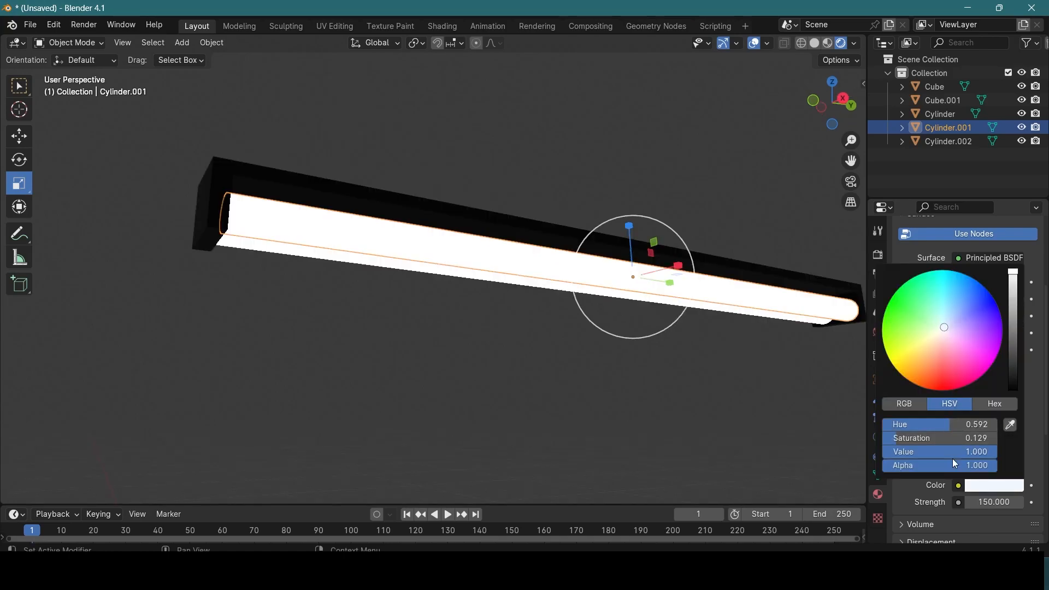
{"action": "left_click_drag", "start_coordinate": [989, 503], "coordinate": [940, 504]}
{"action": "left_click", "coordinate": [995, 503]}
{"action": "type", "text": "1"}
{"action": "key", "text": "Return"}
{"action": "middle_click_drag", "start_coordinate": [549, 333], "coordinate": [735, 278]}
{"action": "left_click", "coordinate": [998, 504]}
{"action": "type", "text": "2"}
{"action": "key", "text": "Return"}
Step: Examine the Lightbulb material's Coat, Transmission, Specular and Subsurface settings, and collapse them together with Emission
{"action": "middle_click_drag", "start_coordinate": [634, 390], "coordinate": [282, 285]}
{"action": "scroll", "coordinate": [410, 304], "scroll_direction": "down", "scroll_amount": 5}
{"action": "middle_click_drag", "start_coordinate": [494, 324], "coordinate": [659, 407]}
{"action": "left_click", "coordinate": [530, 300]}
{"action": "left_click", "coordinate": [909, 435]}
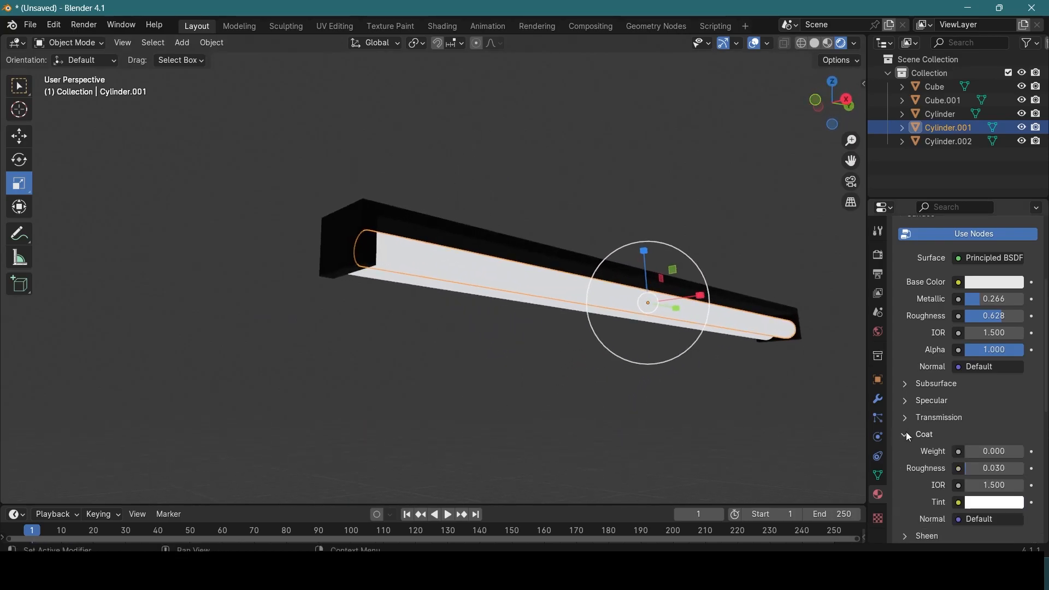
{"action": "left_click", "coordinate": [905, 418]}
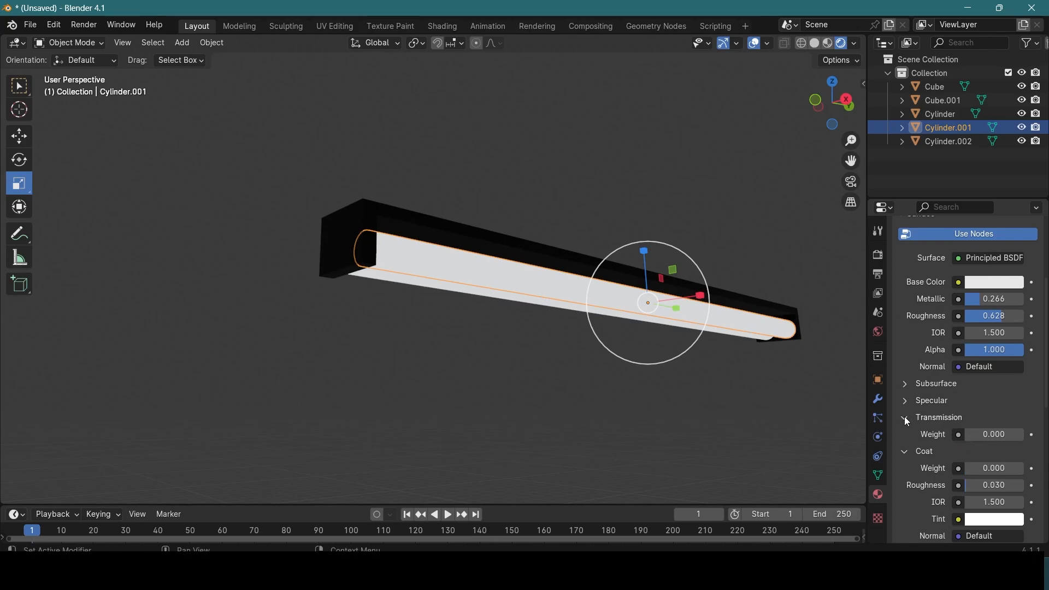
{"action": "left_click", "coordinate": [907, 399]}
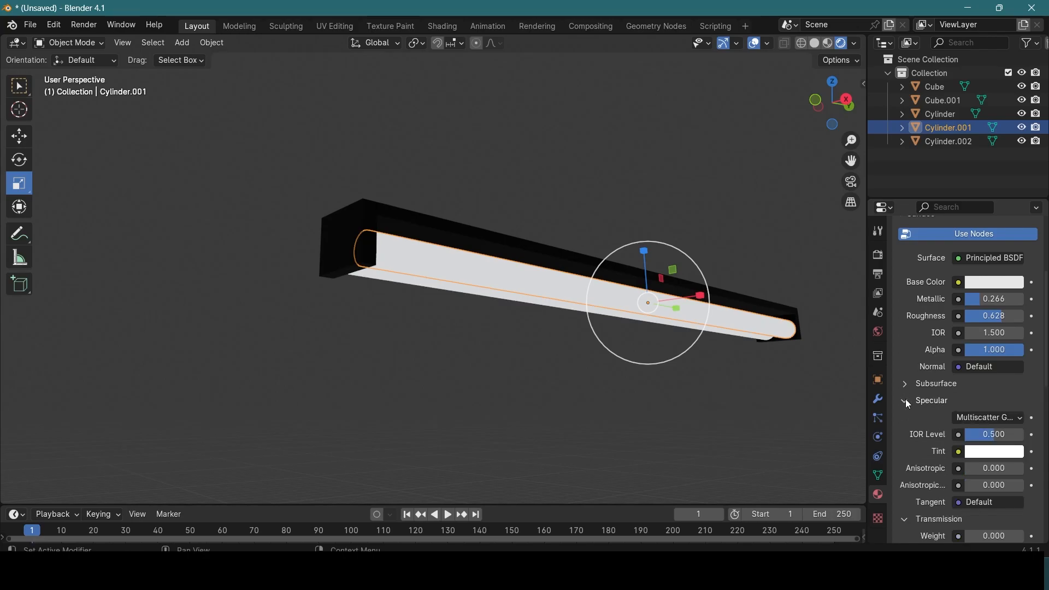
{"action": "left_click", "coordinate": [909, 385]}
{"action": "left_click", "coordinate": [908, 385]}
{"action": "left_click", "coordinate": [908, 400]}
{"action": "left_click", "coordinate": [906, 418]}
{"action": "left_click", "coordinate": [909, 434]}
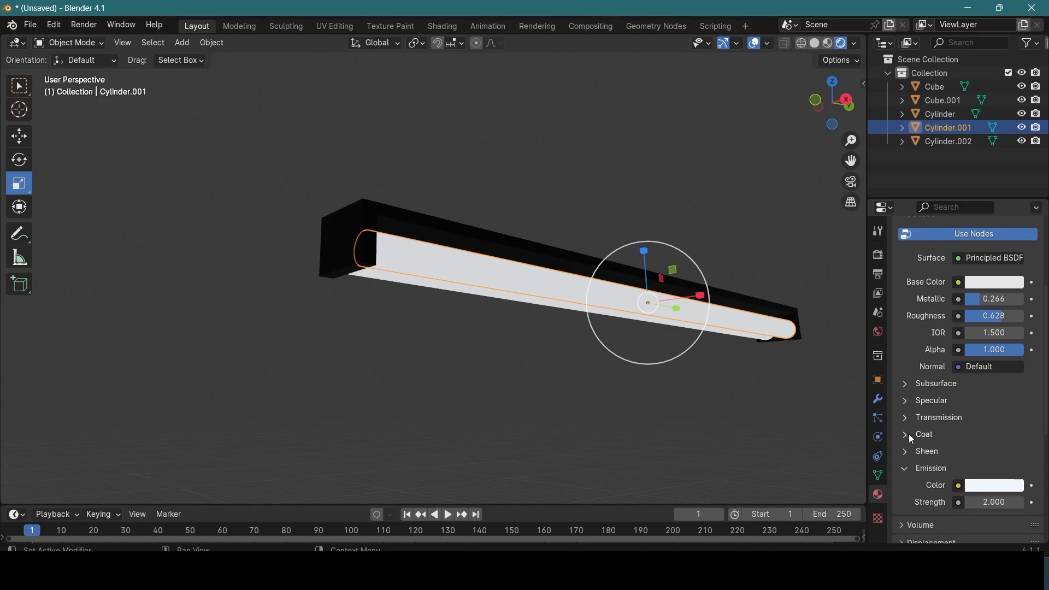
{"action": "left_click", "coordinate": [907, 470]}
Step: Select the light holder with both tubes and lower the lamp along Z toward the cube and cylinder
{"action": "middle_click_drag", "start_coordinate": [668, 359], "coordinate": [391, 153]}
{"action": "left_click", "coordinate": [565, 341]}
{"action": "left_click_drag", "start_coordinate": [392, 153], "coordinate": [487, 239]}
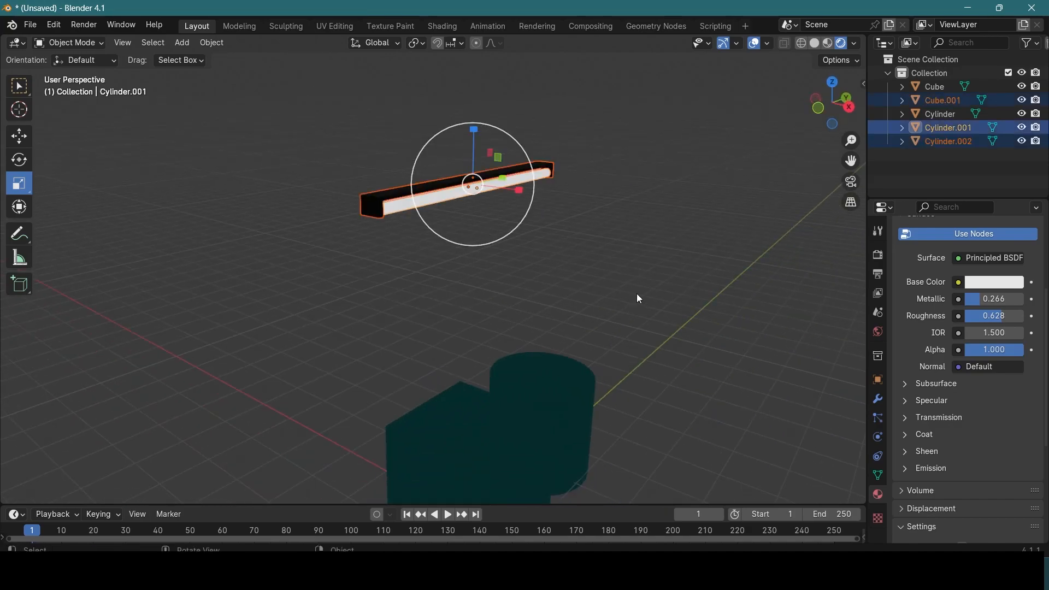
{"action": "middle_click_drag", "start_coordinate": [640, 299], "coordinate": [620, 283]}
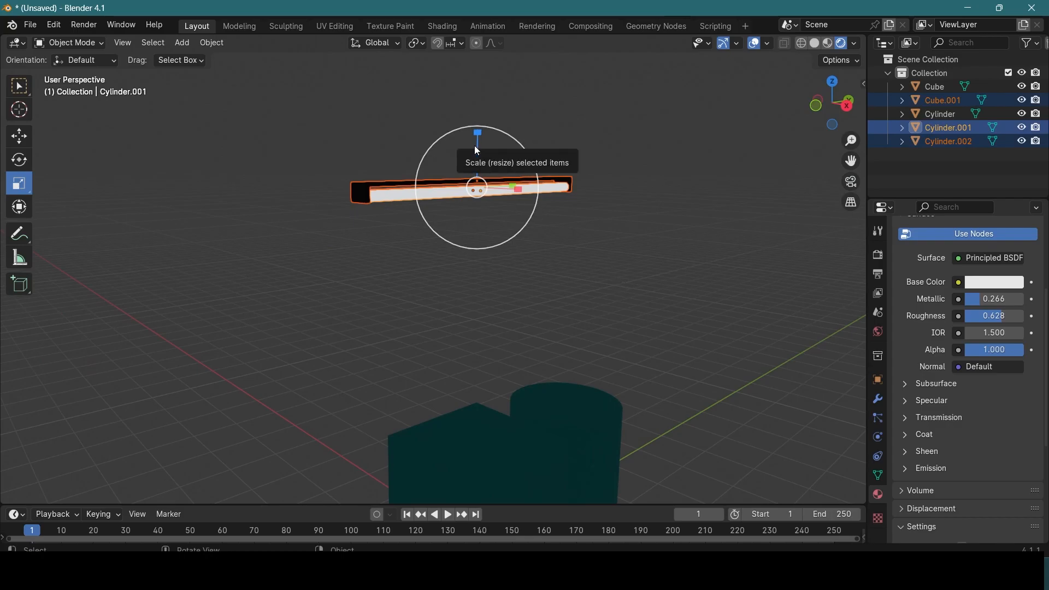
{"action": "key", "text": "shift+space"}
{"action": "key", "text": "g"}
{"action": "left_click_drag", "start_coordinate": [478, 132], "coordinate": [490, 334]}
{"action": "scroll", "coordinate": [585, 393], "scroll_direction": "up", "scroll_amount": 2}
{"action": "scroll", "coordinate": [595, 398], "scroll_direction": "down", "scroll_amount": 1}
{"action": "middle_click_drag", "start_coordinate": [594, 398], "coordinate": [607, 229], "text": "shift"}
{"action": "scroll", "coordinate": [562, 259], "scroll_direction": "up", "scroll_amount": 4}
Step: Select the holder and both tubes again and raise the lamp along Z well above the cube
{"action": "left_click", "coordinate": [599, 451]}
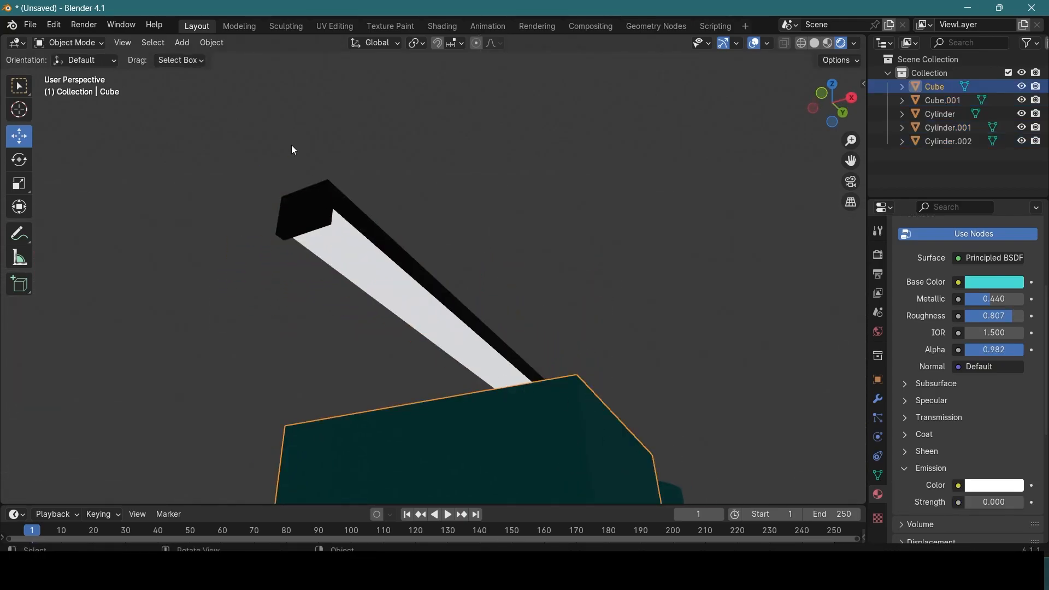
{"action": "left_click_drag", "start_coordinate": [285, 134], "coordinate": [396, 261]}
{"action": "left_click_drag", "start_coordinate": [469, 297], "coordinate": [469, 72]}
{"action": "scroll", "coordinate": [483, 143], "scroll_direction": "down", "scroll_amount": 5}
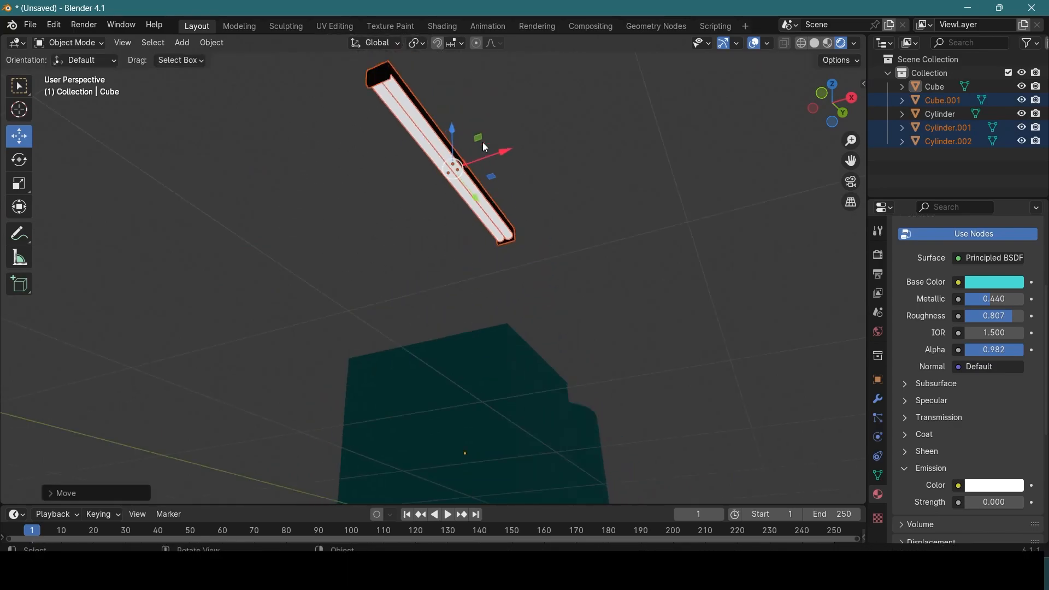
{"action": "middle_click_drag", "start_coordinate": [491, 149], "coordinate": [475, 207]}
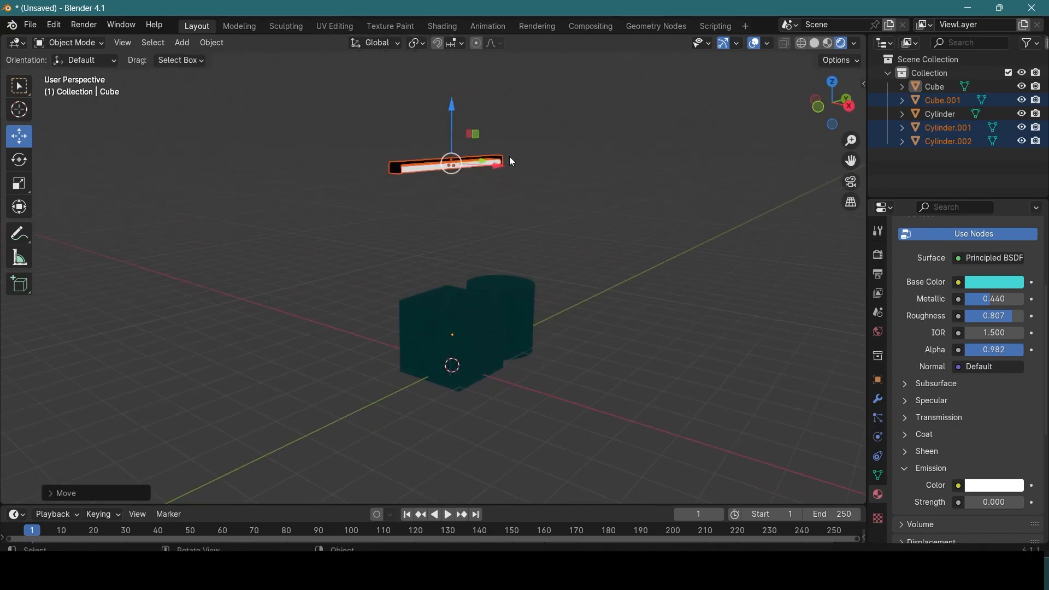
{"action": "scroll", "coordinate": [513, 159], "scroll_direction": "up", "scroll_amount": 4}
{"action": "scroll", "coordinate": [513, 159], "scroll_direction": "down", "scroll_amount": 3}
{"action": "scroll", "coordinate": [512, 159], "scroll_direction": "up", "scroll_amount": 1}
{"action": "middle_click_drag", "start_coordinate": [514, 160], "coordinate": [537, 223]}
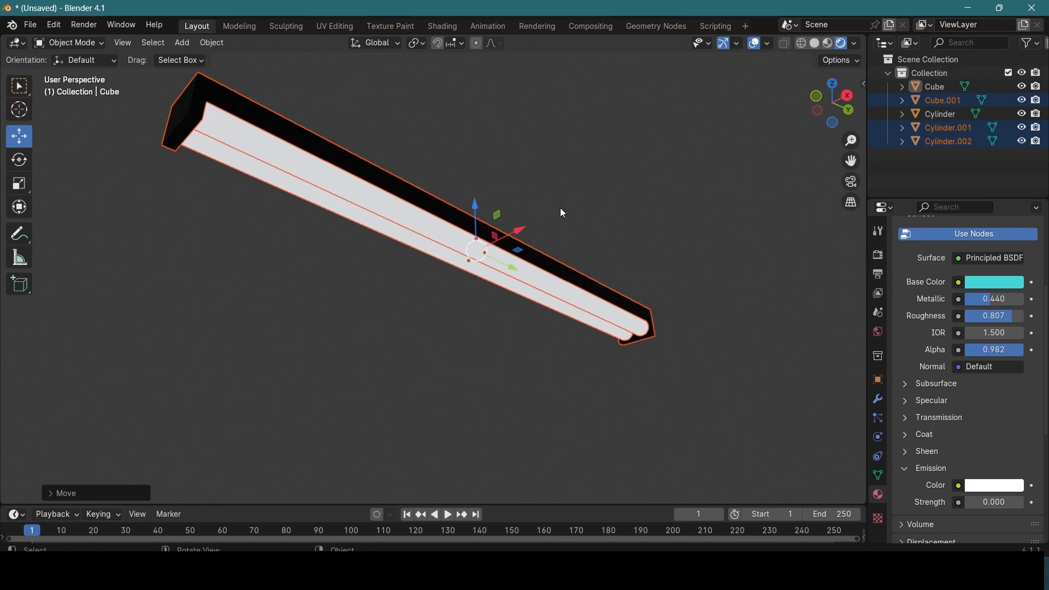
Step: Add an area light and raise it along Z to the height of the lamp
{"action": "left_click", "coordinate": [657, 210]}
{"action": "middle_click_drag", "start_coordinate": [657, 210], "coordinate": [635, 298]}
{"action": "scroll", "coordinate": [677, 265], "scroll_direction": "down", "scroll_amount": 5}
{"action": "key", "text": "shift+a"}
{"action": "mouse_move", "coordinate": [635, 292]}
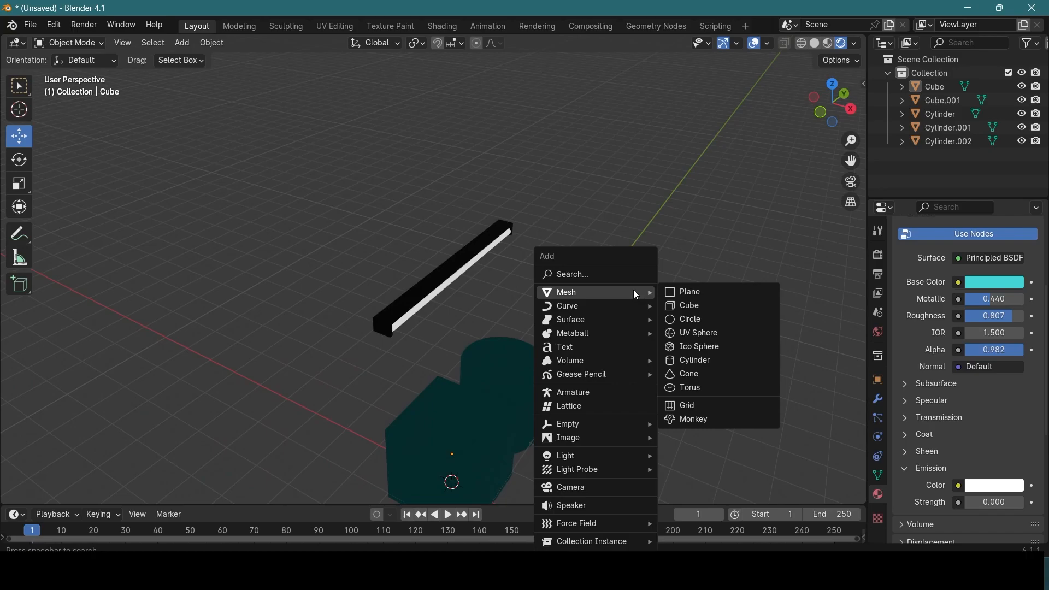
{"action": "mouse_move", "coordinate": [602, 456]}
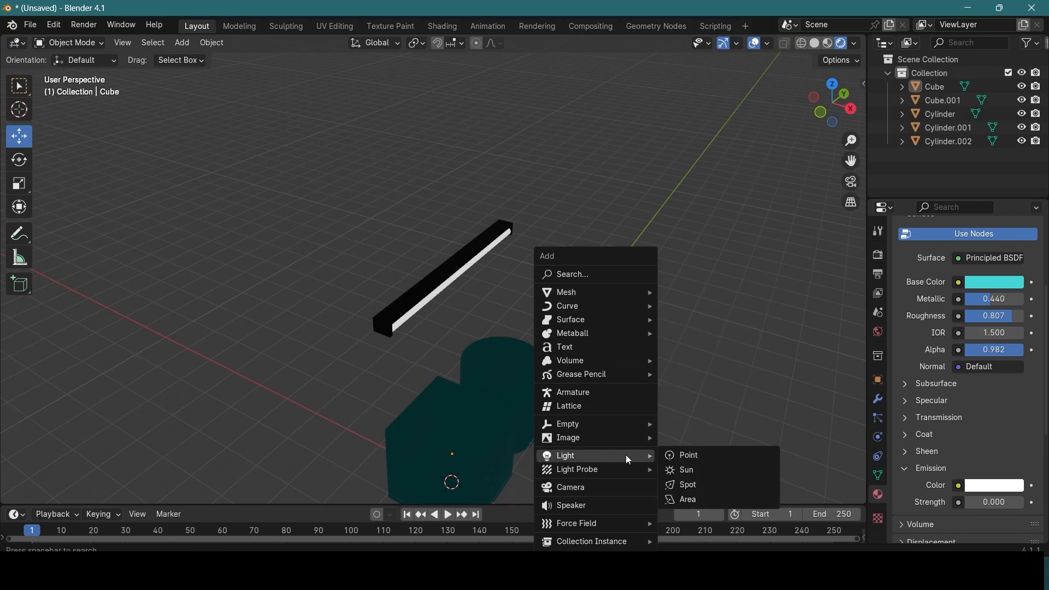
{"action": "left_click", "coordinate": [687, 499]}
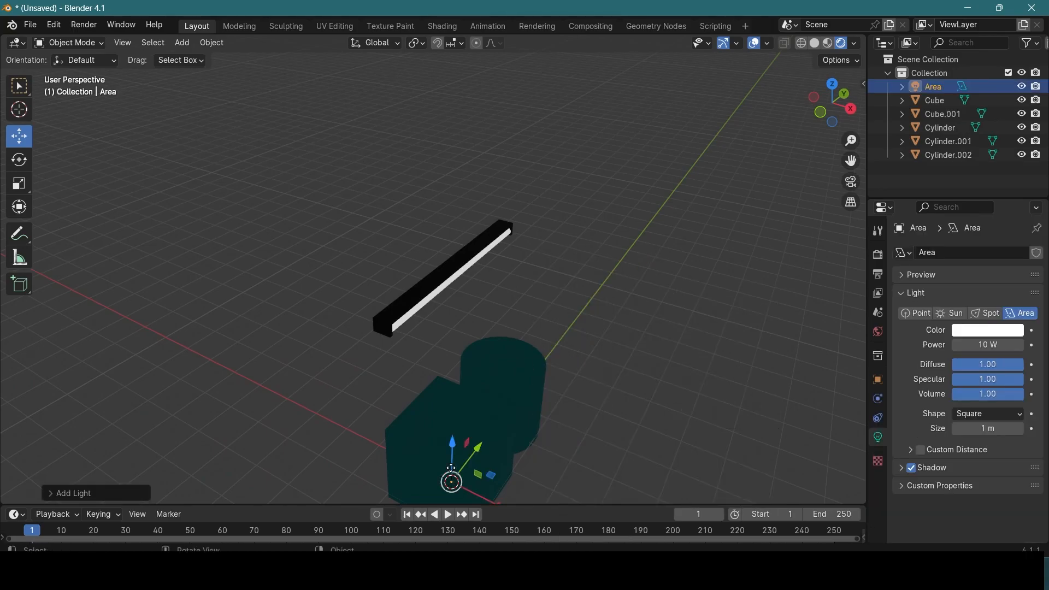
{"action": "left_click_drag", "start_coordinate": [453, 445], "coordinate": [424, 233]}
{"action": "middle_click_drag", "start_coordinate": [511, 323], "coordinate": [460, 313]}
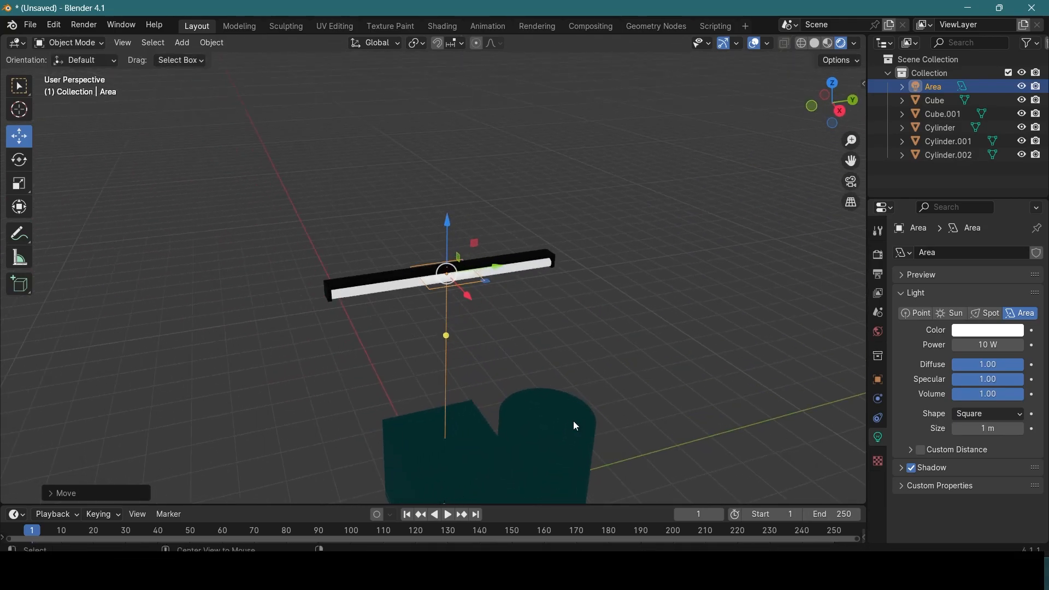
Step: From above, align the area light with the lamp along X, stretch it to the lamp's length and narrow it along X
{"action": "middle_click_drag", "start_coordinate": [588, 432], "coordinate": [432, 418], "text": "alt"}
{"action": "scroll", "coordinate": [440, 322], "scroll_direction": "up", "scroll_amount": 6}
{"action": "scroll", "coordinate": [444, 335], "scroll_direction": "down", "scroll_amount": 2}
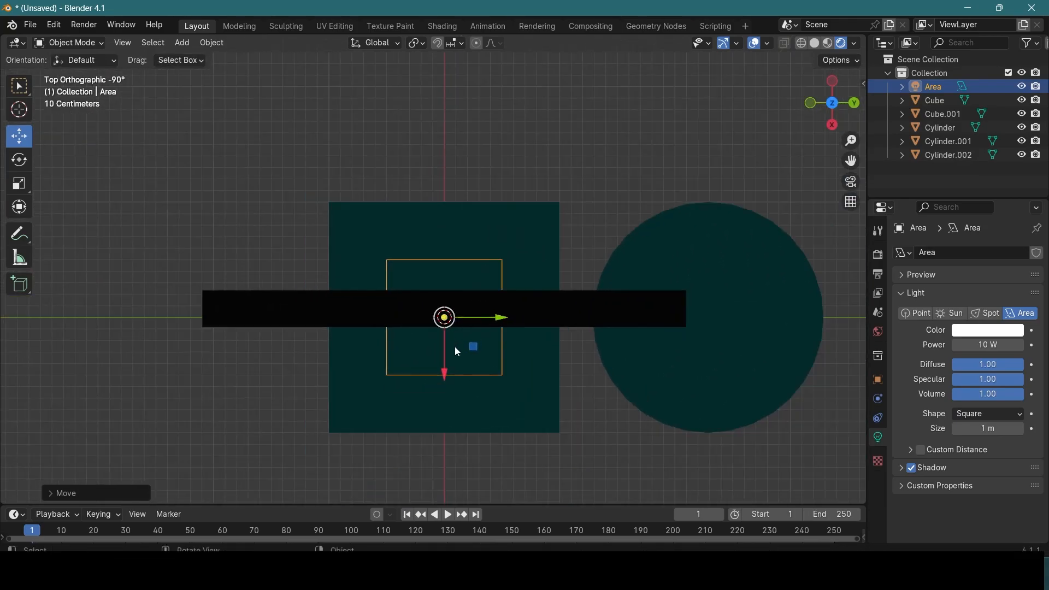
{"action": "left_click_drag", "start_coordinate": [445, 365], "coordinate": [683, 310]}
{"action": "key", "text": "shift+space"}
{"action": "key", "text": "s"}
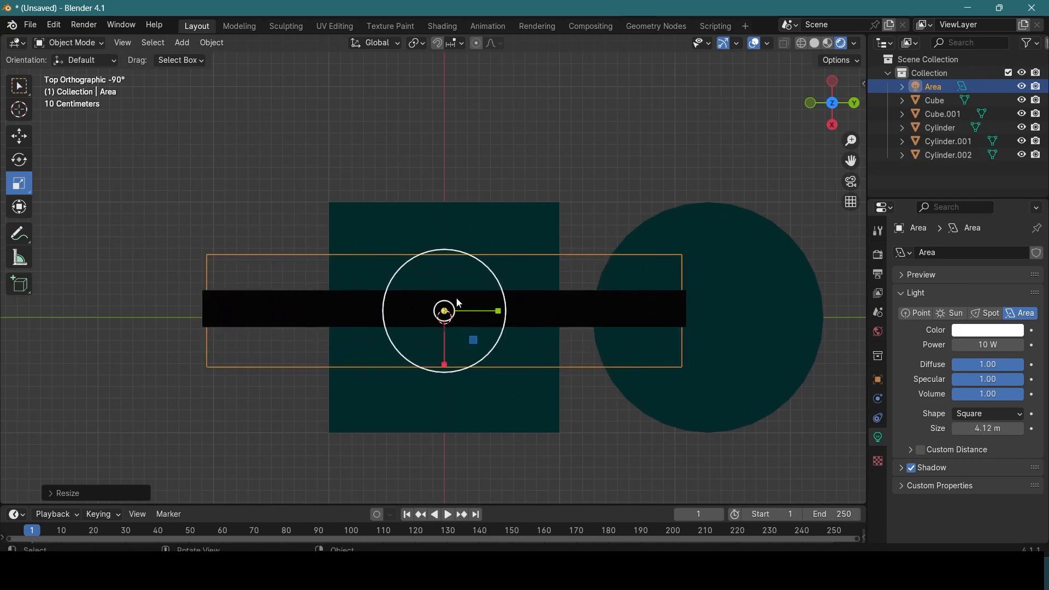
{"action": "left_click_drag", "start_coordinate": [445, 361], "coordinate": [445, 326]}
{"action": "left_click_drag", "start_coordinate": [514, 296], "coordinate": [514, 285]}
{"action": "key", "text": "ctrl+z"}
Step: Enlarge the area light in the horizontal plane and shorten it along Y to fit the lamp
{"action": "scroll", "coordinate": [505, 319], "scroll_direction": "down", "scroll_amount": 1}
{"action": "scroll", "coordinate": [505, 319], "scroll_direction": "up", "scroll_amount": 2}
{"action": "middle_click_drag", "start_coordinate": [505, 319], "coordinate": [435, 350]}
{"action": "key", "text": "s"}
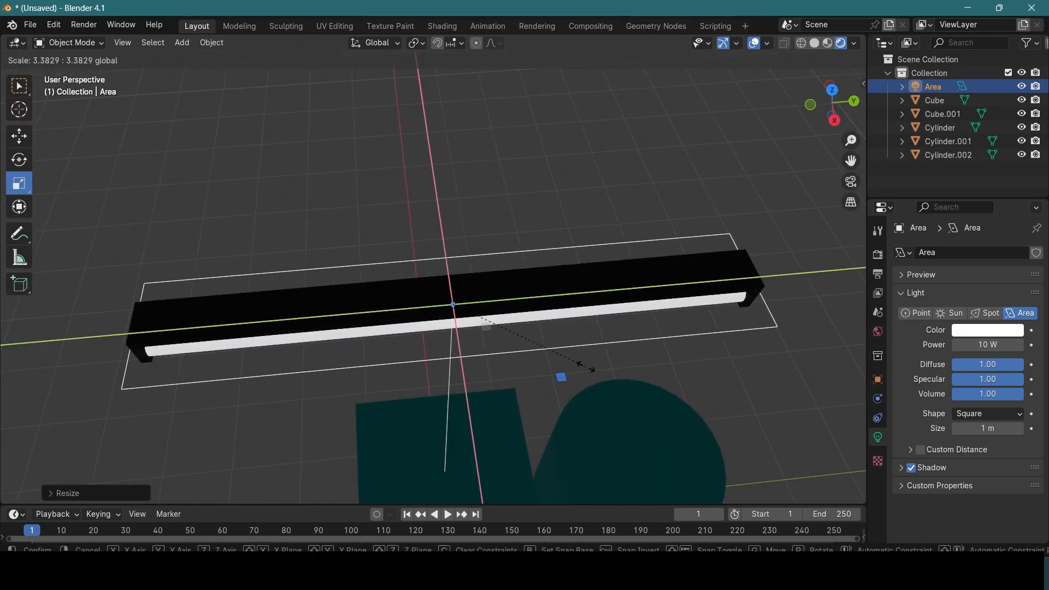
{"action": "left_click", "coordinate": [585, 367]}
{"action": "middle_click_drag", "start_coordinate": [682, 393], "coordinate": [510, 384]}
{"action": "key", "text": "KP_1"}
{"action": "key", "text": "KP_7"}
{"action": "left_click_drag", "start_coordinate": [534, 258], "coordinate": [503, 255]}
{"action": "middle_click_drag", "start_coordinate": [533, 275], "coordinate": [477, 240]}
{"action": "middle_click_drag", "start_coordinate": [488, 293], "coordinate": [441, 192]}
Step: Select the whole lamp with its area light, move it -2.063 m along Z and about 0.44 m along X
{"action": "key", "text": "shift+space"}
{"action": "key", "text": "g"}
{"action": "left_click_drag", "start_coordinate": [441, 192], "coordinate": [508, 240]}
{"action": "scroll", "coordinate": [504, 276], "scroll_direction": "down", "scroll_amount": 4}
{"action": "middle_click_drag", "start_coordinate": [503, 276], "coordinate": [340, 201]}
{"action": "left_click_drag", "start_coordinate": [335, 191], "coordinate": [510, 310]}
{"action": "middle_click_drag", "start_coordinate": [509, 310], "coordinate": [558, 218]}
{"action": "left_click_drag", "start_coordinate": [484, 133], "coordinate": [486, 275]}
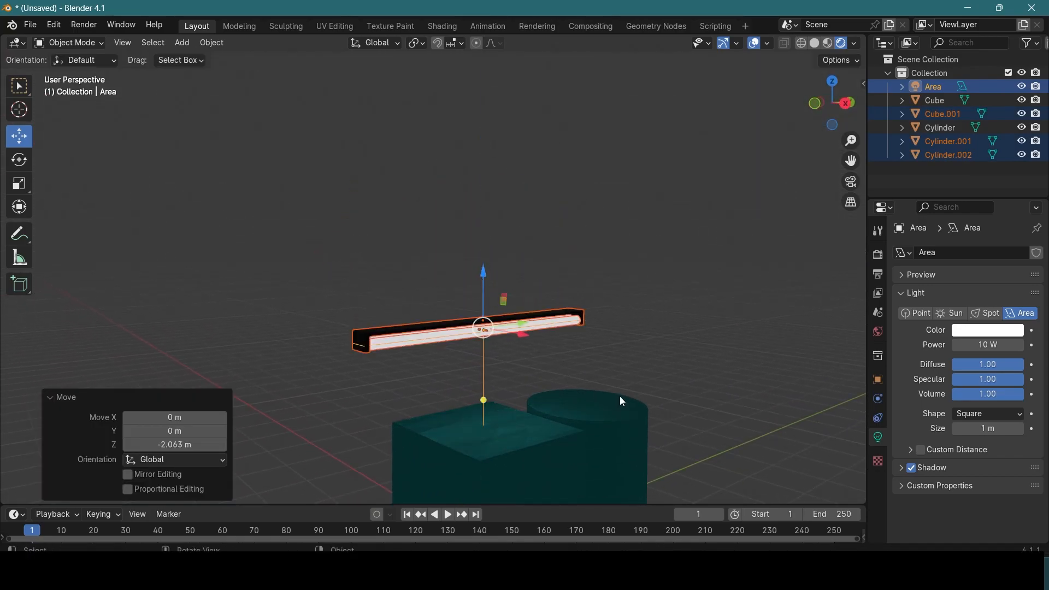
{"action": "middle_click_drag", "start_coordinate": [620, 397], "coordinate": [680, 409]}
{"action": "left_click_drag", "start_coordinate": [532, 325], "coordinate": [560, 328]}
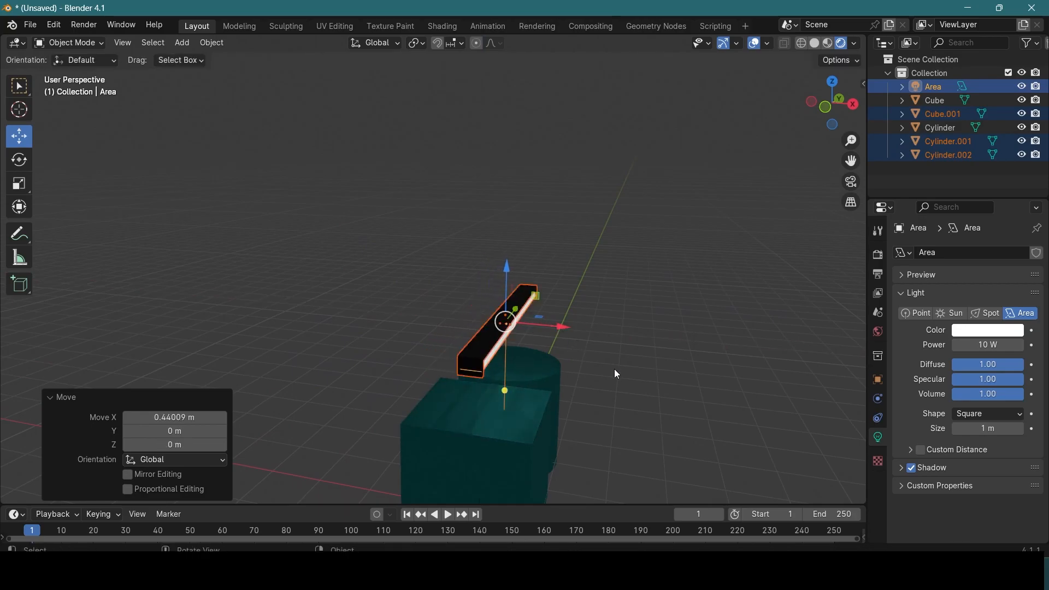
Step: Select only the area light and lower it about 0.07 m along Z to the underside of the lamp
{"action": "middle_click_drag", "start_coordinate": [617, 375], "coordinate": [572, 307]}
{"action": "scroll", "coordinate": [405, 342], "scroll_direction": "up", "scroll_amount": 5}
{"action": "left_click", "coordinate": [379, 266]}
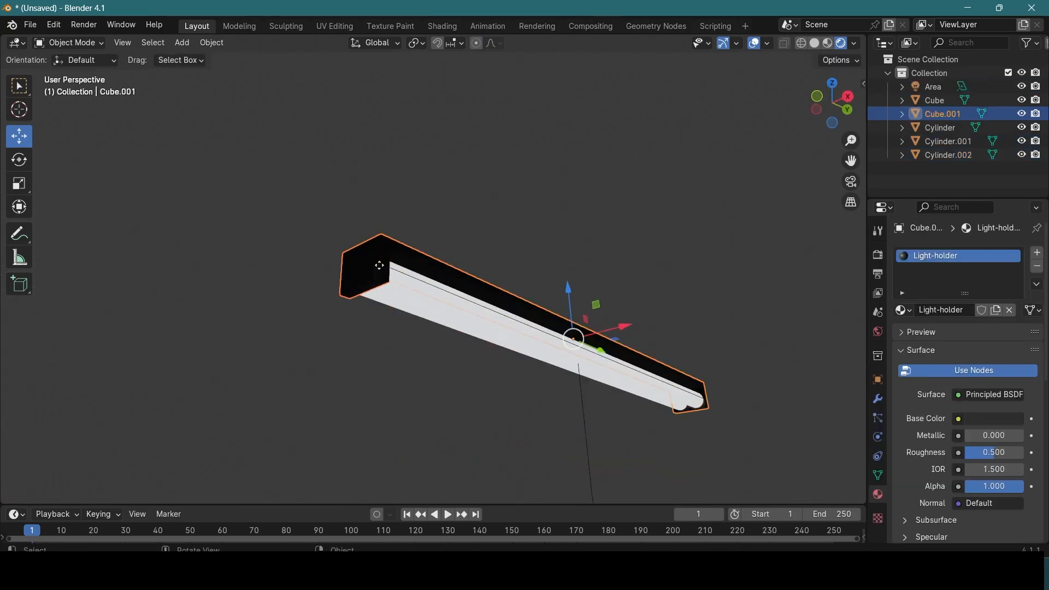
{"action": "left_click_drag", "start_coordinate": [568, 300], "coordinate": [568, 313]}
{"action": "middle_click_drag", "start_coordinate": [568, 313], "coordinate": [419, 285]}
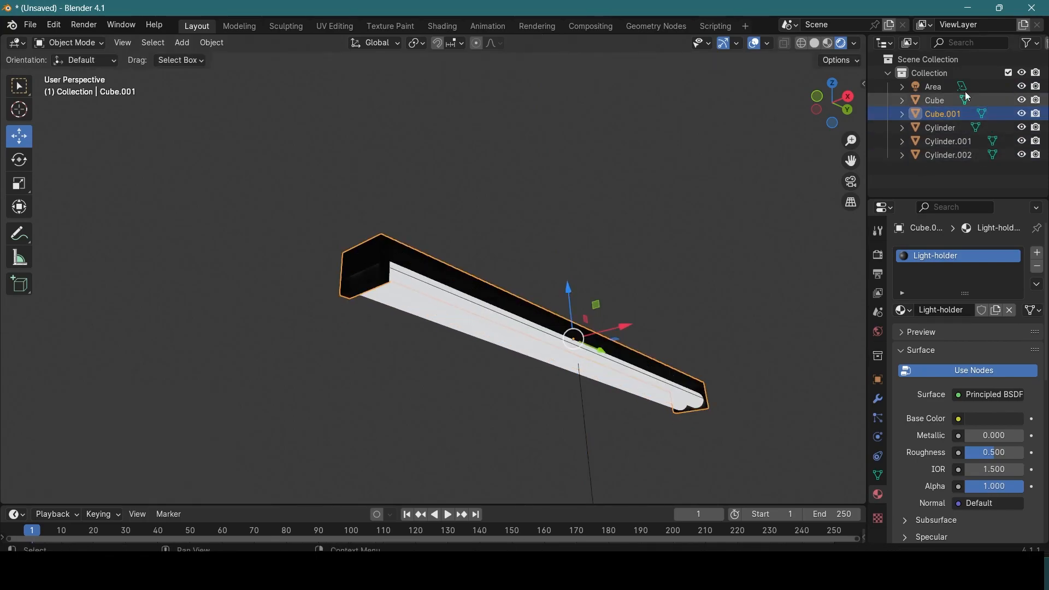
{"action": "left_click", "coordinate": [942, 86]}
{"action": "middle_click_drag", "start_coordinate": [735, 295], "coordinate": [762, 359]}
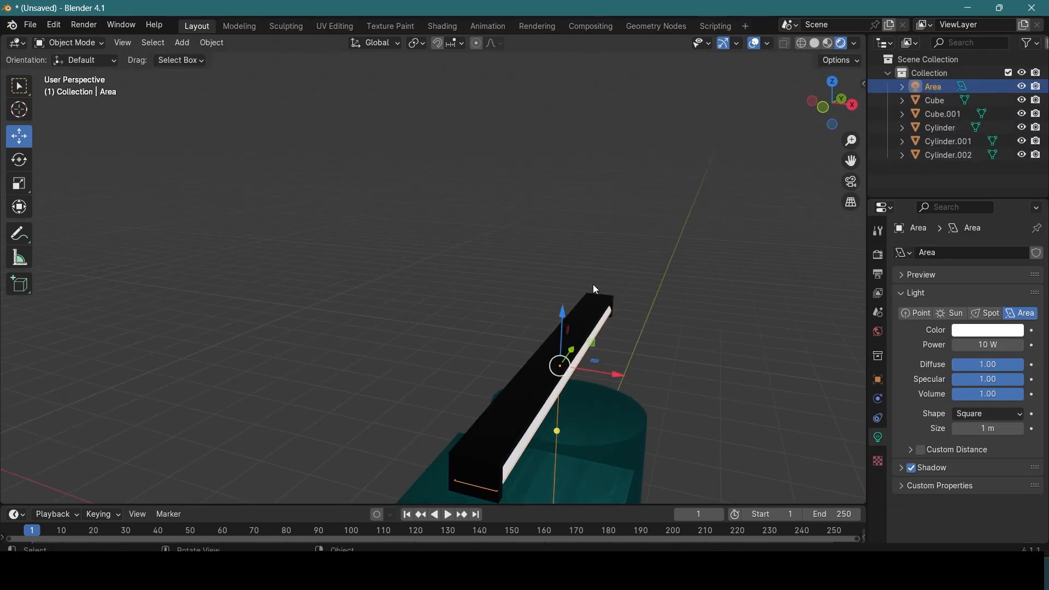
{"action": "scroll", "coordinate": [588, 171], "scroll_direction": "down", "scroll_amount": 2}
{"action": "left_click_drag", "start_coordinate": [555, 219], "coordinate": [555, 229]}
{"action": "middle_click_drag", "start_coordinate": [727, 415], "coordinate": [752, 412]}
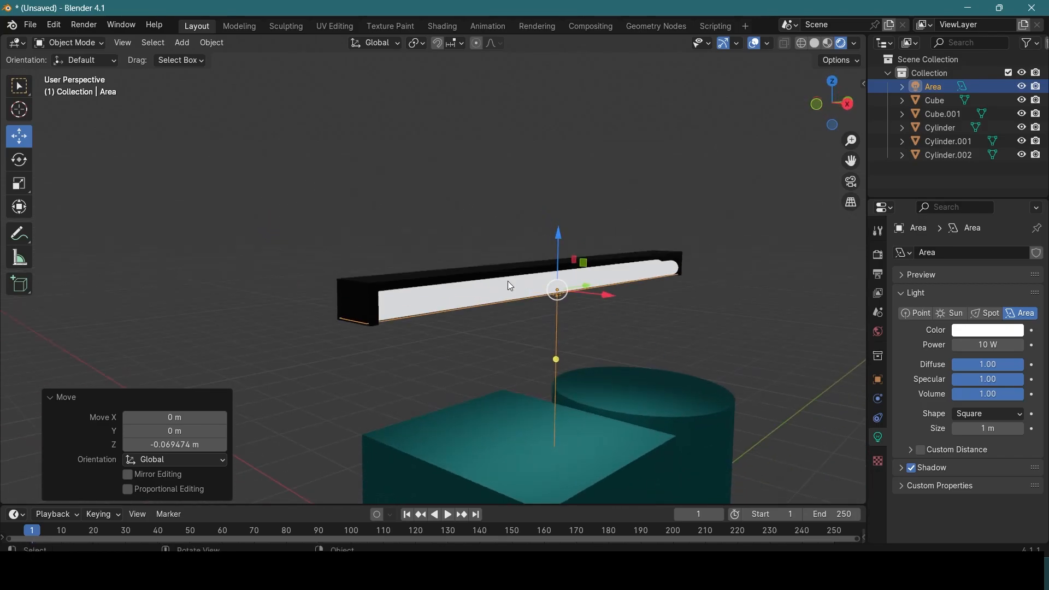
Step: Undo the last change and move the area light about 0.093 m down along Z, just below the tubes
{"action": "middle_click_drag", "start_coordinate": [541, 328], "coordinate": [512, 297]}
{"action": "left_click_drag", "start_coordinate": [508, 330], "coordinate": [527, 352]}
{"action": "key", "text": "ctrl+z"}
{"action": "left_click_drag", "start_coordinate": [515, 221], "coordinate": [516, 227]}
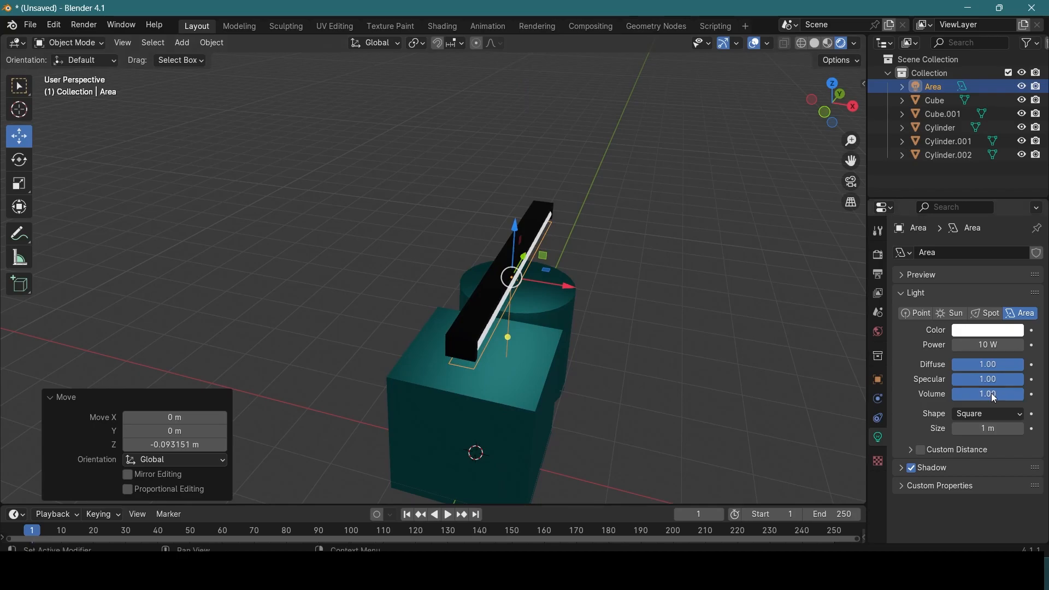
Step: Set the area light's power to 7.5 W and open its color for editing
{"action": "left_click_drag", "start_coordinate": [991, 344], "coordinate": [973, 343]}
{"action": "middle_click_drag", "start_coordinate": [705, 328], "coordinate": [549, 286]}
{"action": "left_click", "coordinate": [966, 331]}
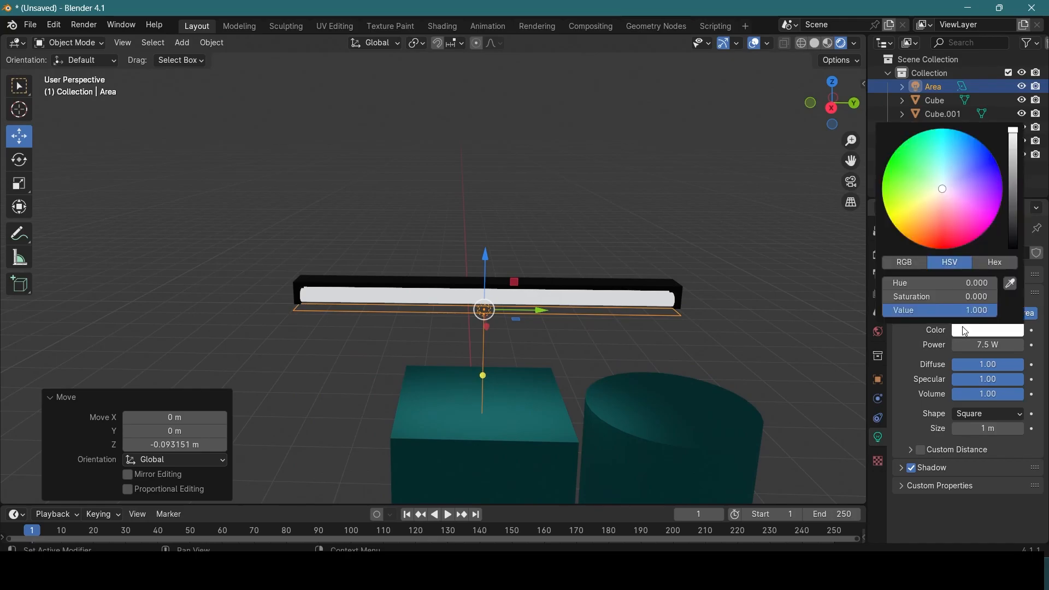
{"action": "scroll", "coordinate": [563, 292], "scroll_direction": "down", "scroll_amount": 3}
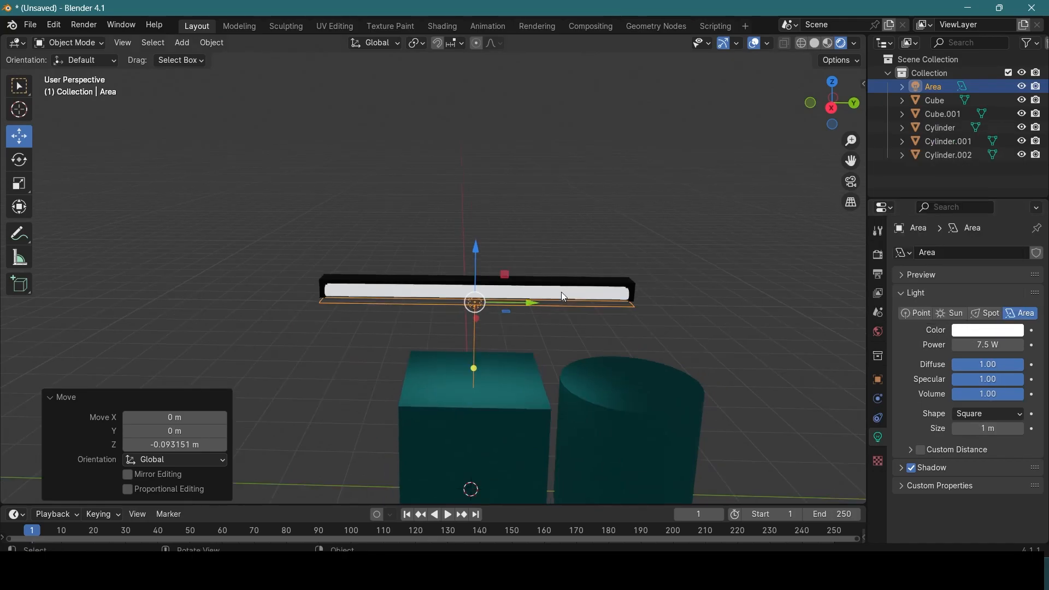
Step: Select the lamp together with its area light, adjust its height above the cube and cylinder, and deselect everything
{"action": "left_click_drag", "start_coordinate": [359, 226], "coordinate": [462, 309]}
{"action": "left_click_drag", "start_coordinate": [472, 271], "coordinate": [569, 208]}
{"action": "left_click_drag", "start_coordinate": [521, 154], "coordinate": [519, 240]}
{"action": "left_click", "coordinate": [384, 320]}
{"action": "middle_click_drag", "start_coordinate": [506, 340], "coordinate": [438, 332]}
{"action": "scroll", "coordinate": [556, 334], "scroll_direction": "up", "scroll_amount": 4}
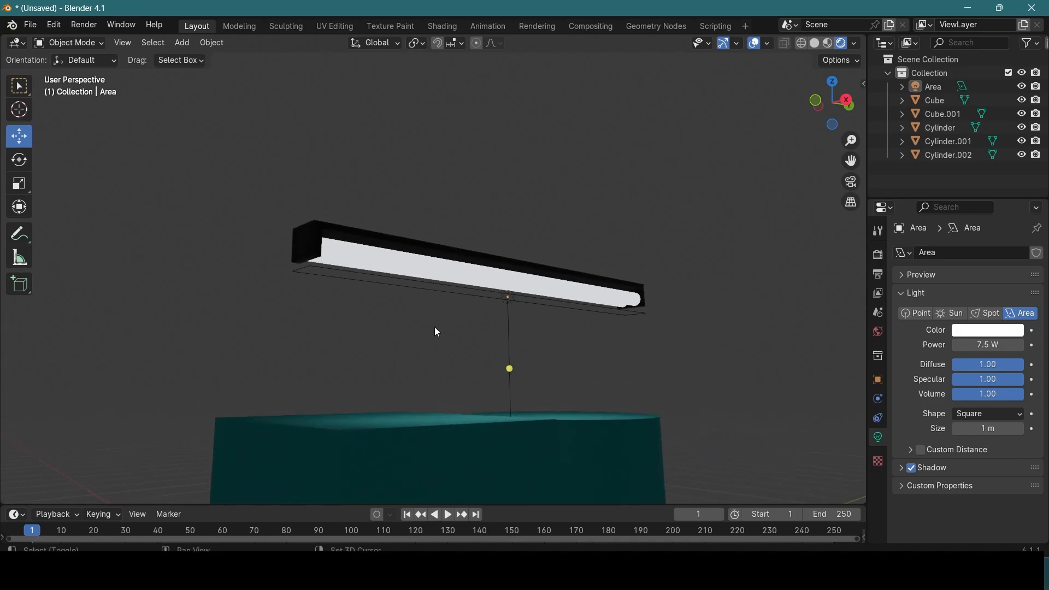
Step: Switch the viewport to Material Preview shading and delete the holder, both tubes and the area light
{"action": "left_click", "coordinate": [828, 43]}
{"action": "middle_click_drag", "start_coordinate": [680, 357], "coordinate": [512, 283]}
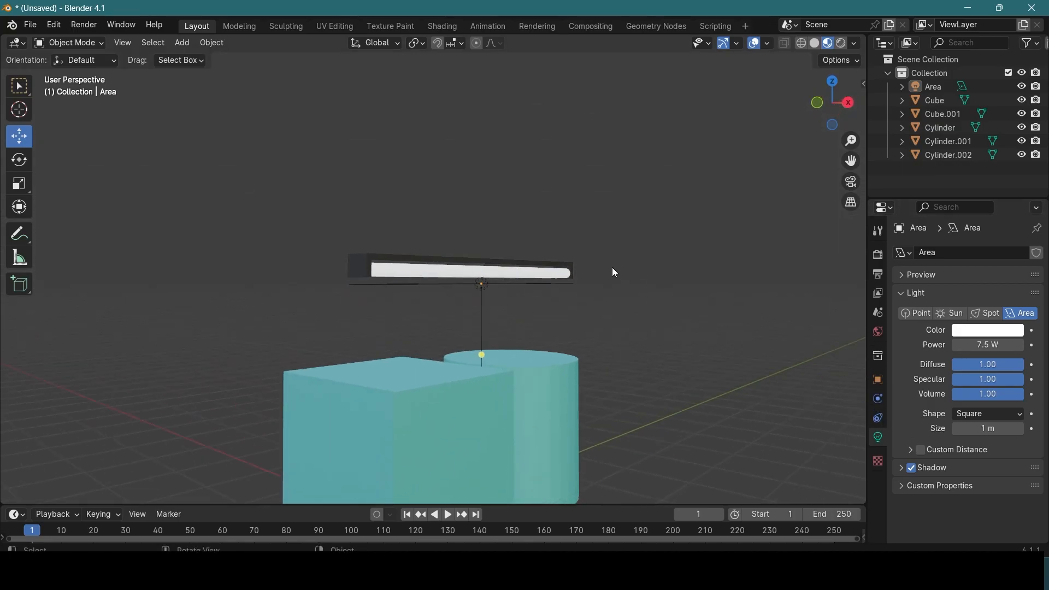
{"action": "left_click_drag", "start_coordinate": [317, 195], "coordinate": [576, 301]}
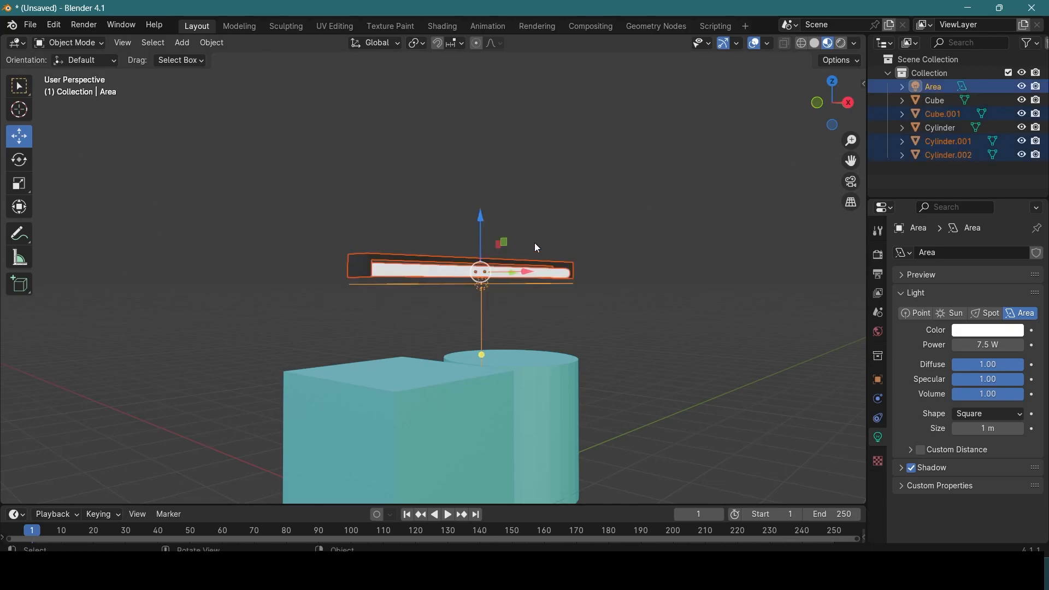
{"action": "key", "text": "Delete"}
Step: Move the cylinder about 2.76 m along Y, away from the cube
{"action": "middle_click_drag", "start_coordinate": [572, 304], "coordinate": [582, 361]}
{"action": "left_click", "coordinate": [613, 389]}
{"action": "left_click_drag", "start_coordinate": [613, 389], "coordinate": [768, 374]}
{"action": "scroll", "coordinate": [483, 310], "scroll_direction": "down", "scroll_amount": 2}
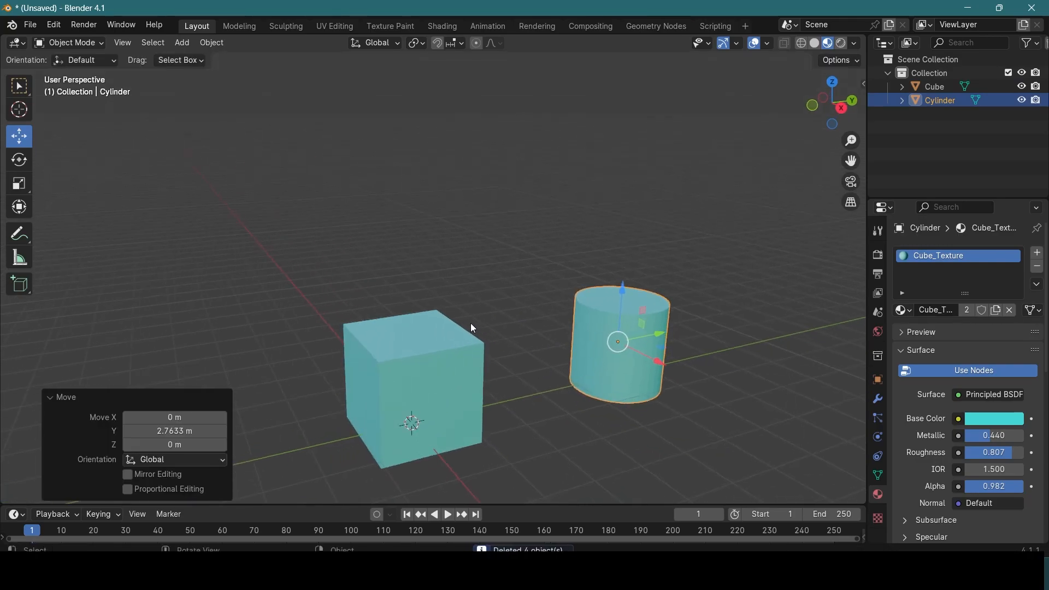
Step: Remove the Cube_Texture material from the cube and assign a new material to it
{"action": "left_click", "coordinate": [477, 362]}
{"action": "scroll", "coordinate": [514, 343], "scroll_direction": "up", "scroll_amount": 3}
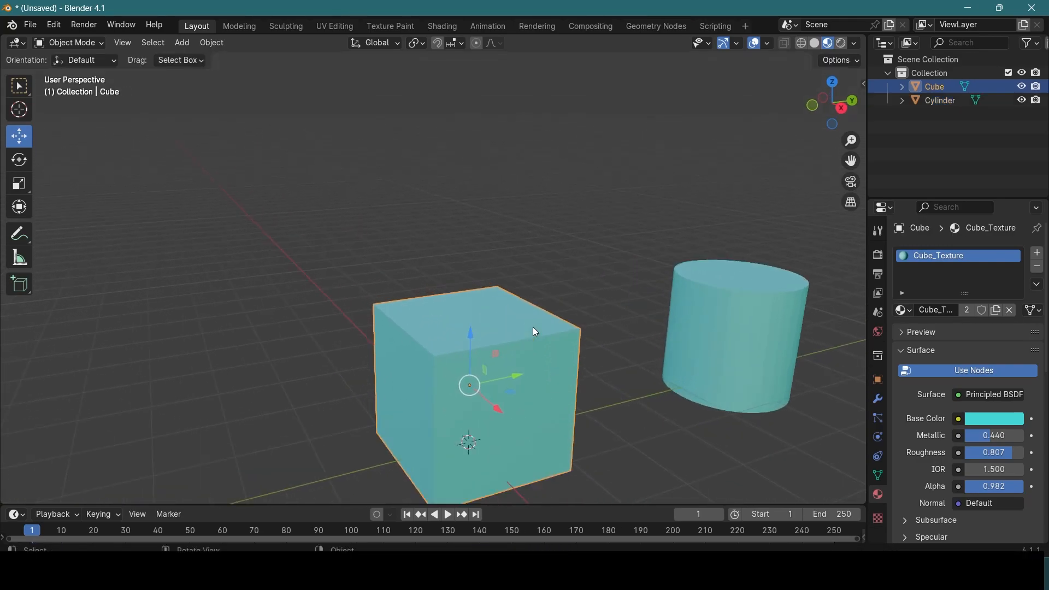
{"action": "scroll", "coordinate": [533, 327], "scroll_direction": "down", "scroll_amount": 3}
{"action": "middle_click_drag", "start_coordinate": [543, 339], "coordinate": [550, 264]}
{"action": "scroll", "coordinate": [546, 278], "scroll_direction": "up", "scroll_amount": 2}
{"action": "scroll", "coordinate": [547, 282], "scroll_direction": "up", "scroll_amount": 1}
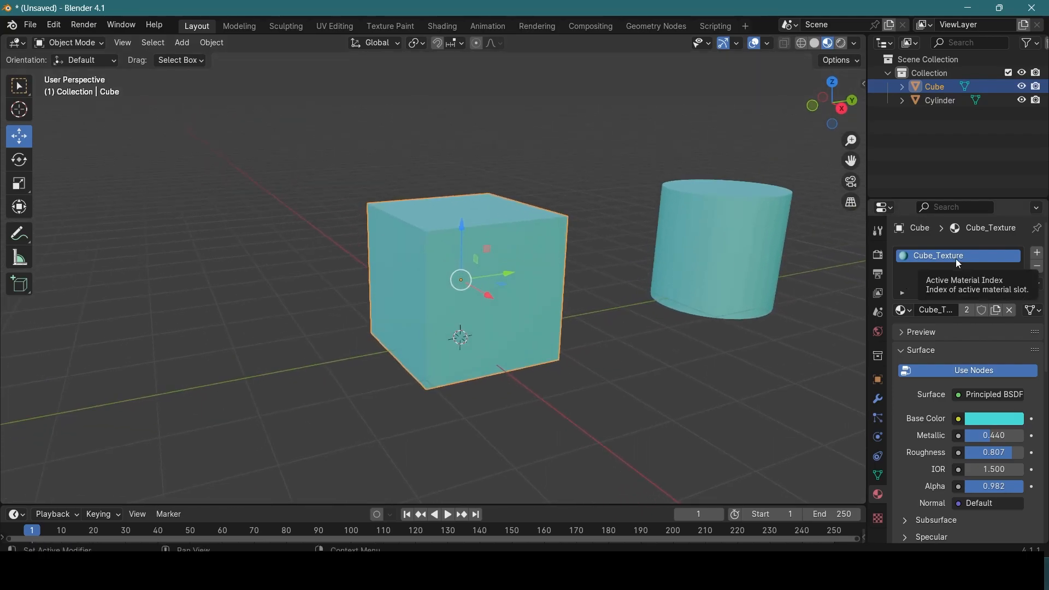
{"action": "left_click", "coordinate": [1011, 311]}
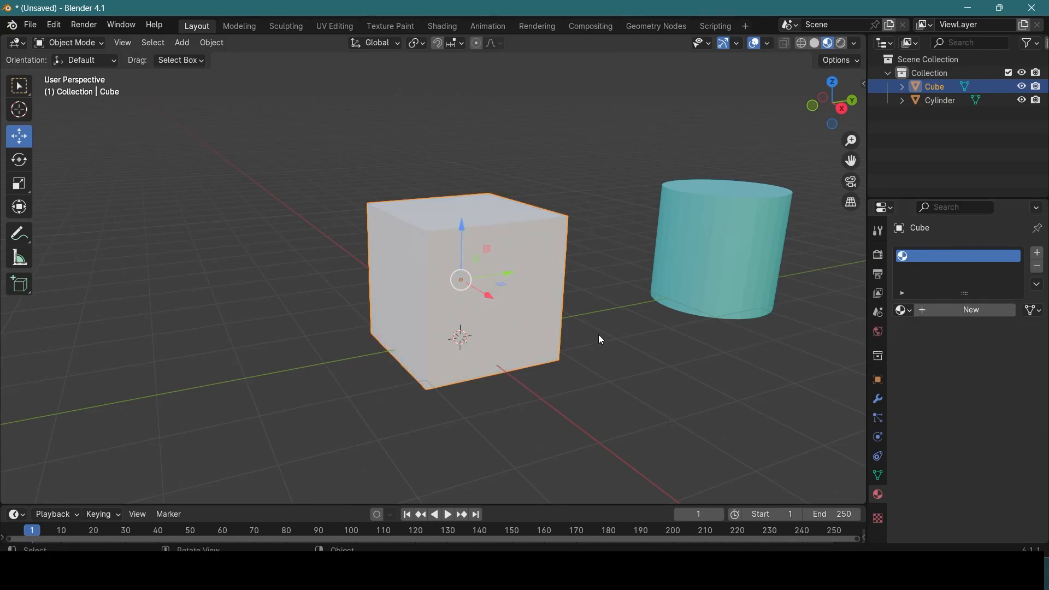
{"action": "left_click", "coordinate": [904, 311]}
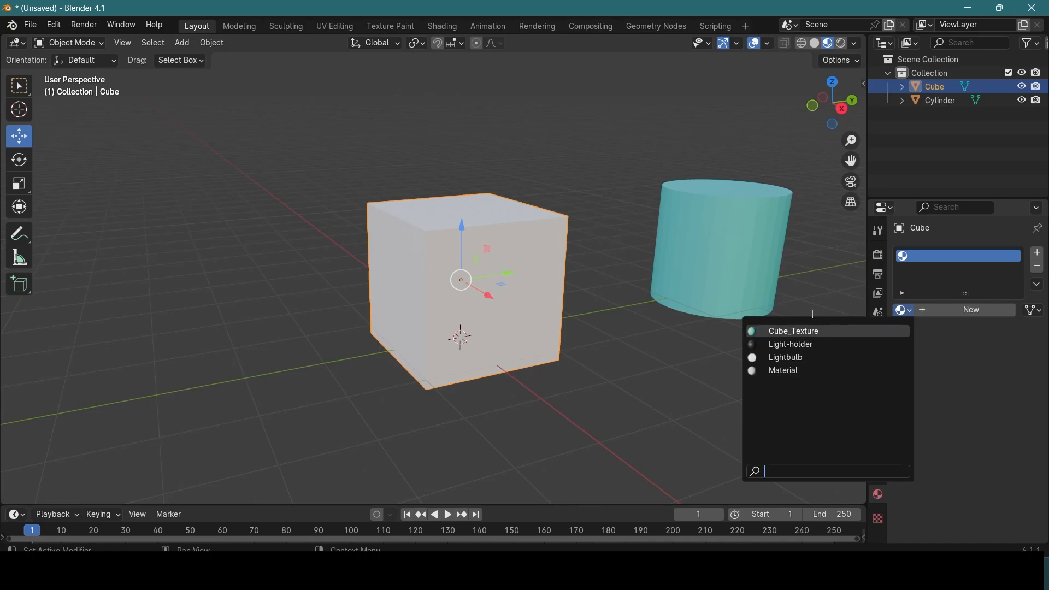
{"action": "left_click", "coordinate": [958, 311]}
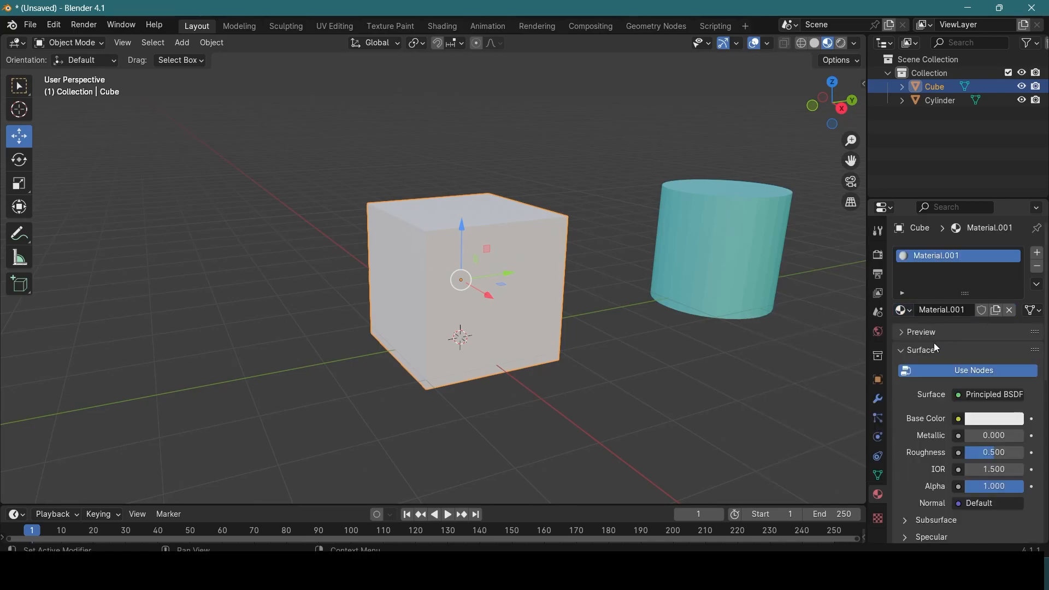
Step: Find the Node Wrangler add-on in the preferences, make sure it is enabled, and save the preferences
{"action": "scroll", "coordinate": [680, 298], "scroll_direction": "up", "scroll_amount": 1}
{"action": "scroll", "coordinate": [600, 363], "scroll_direction": "down", "scroll_amount": 2}
{"action": "middle_click_drag", "start_coordinate": [607, 288], "coordinate": [595, 319]}
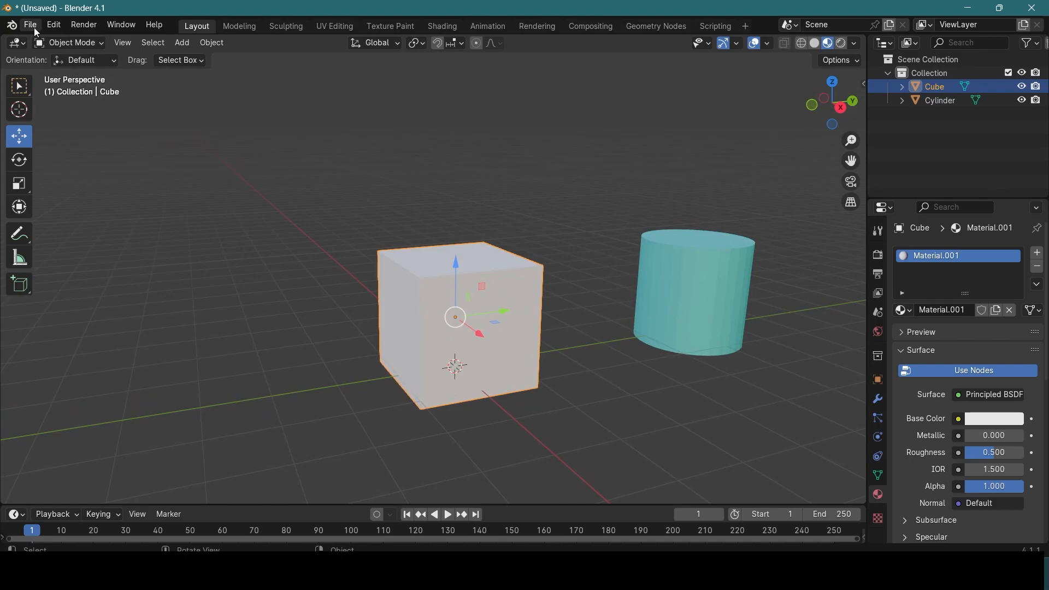
{"action": "left_click", "coordinate": [53, 28]}
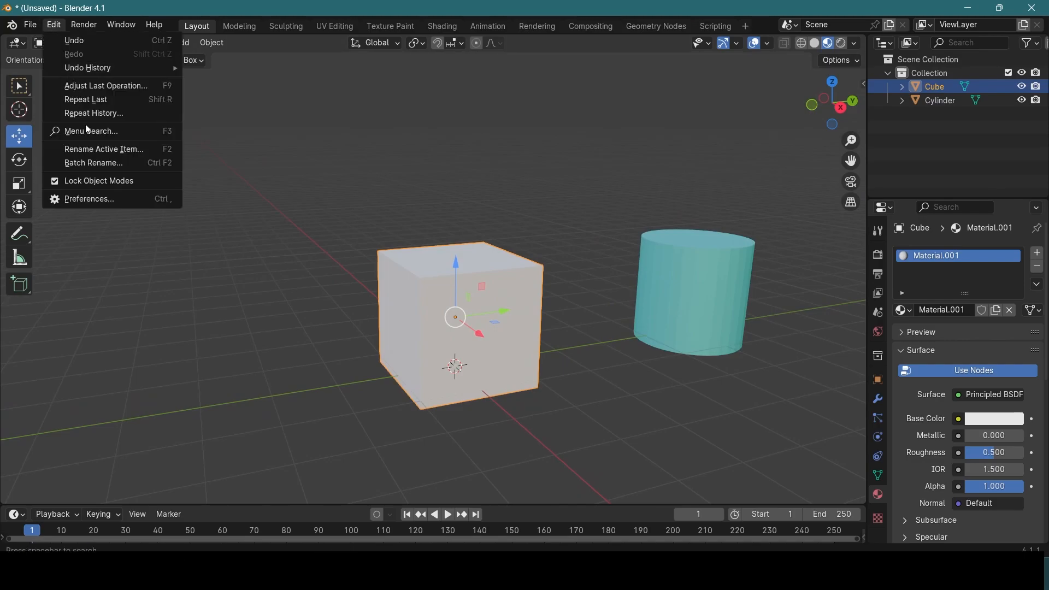
{"action": "left_click", "coordinate": [91, 200]}
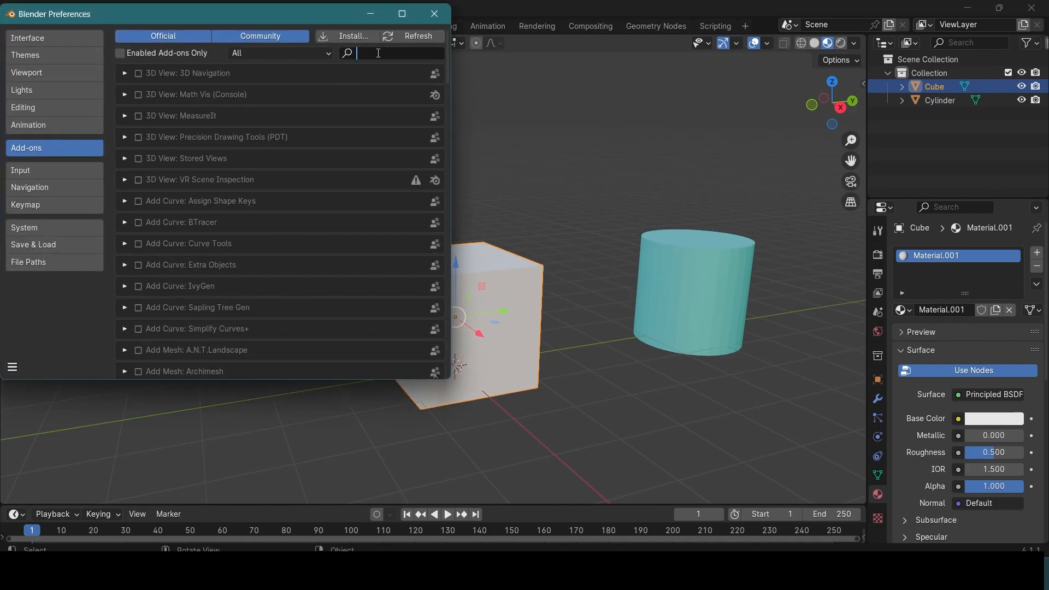
{"action": "type", "text": "node"}
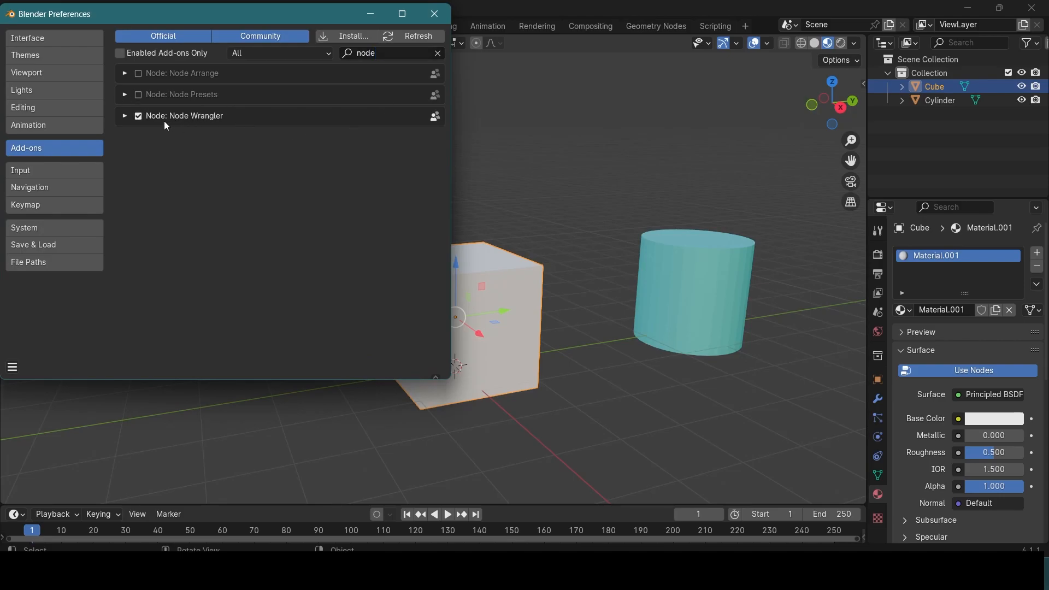
{"action": "left_click", "coordinate": [138, 117]}
{"action": "left_click", "coordinate": [139, 117]}
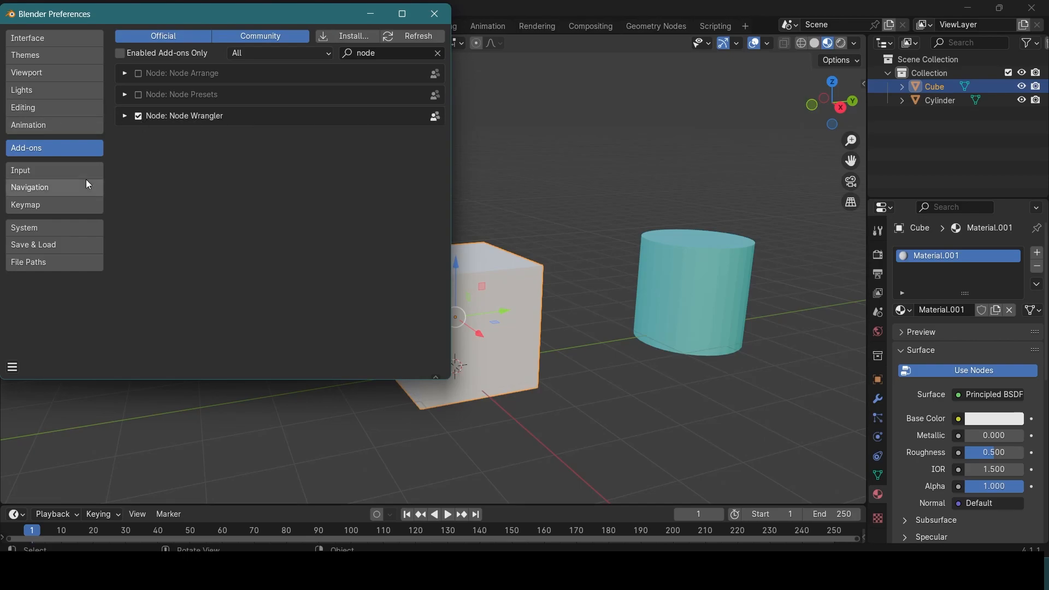
{"action": "left_click", "coordinate": [13, 368]}
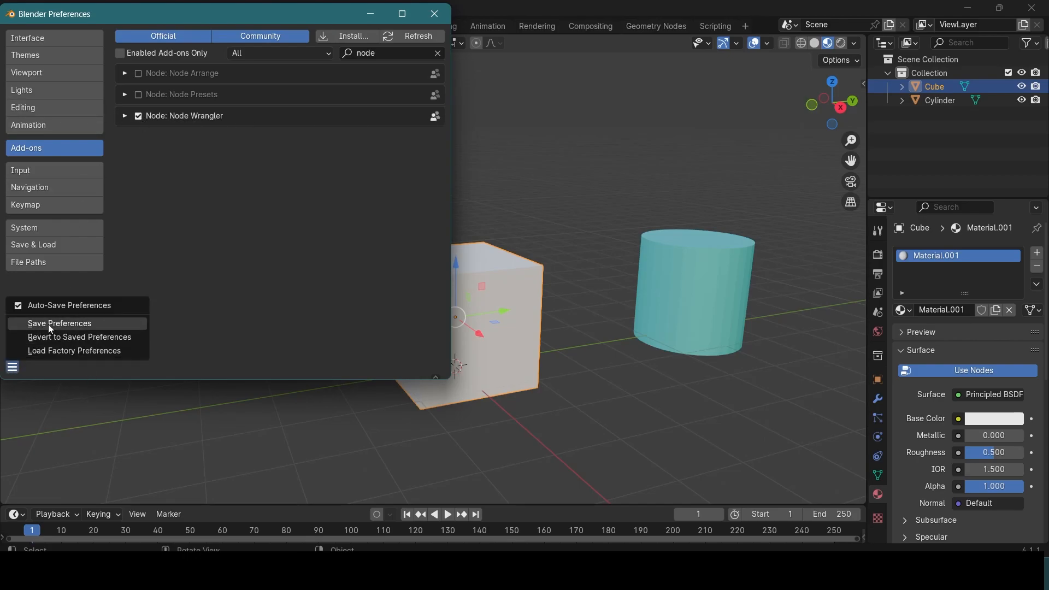
{"action": "left_click", "coordinate": [49, 323]}
{"action": "left_click", "coordinate": [443, 16]}
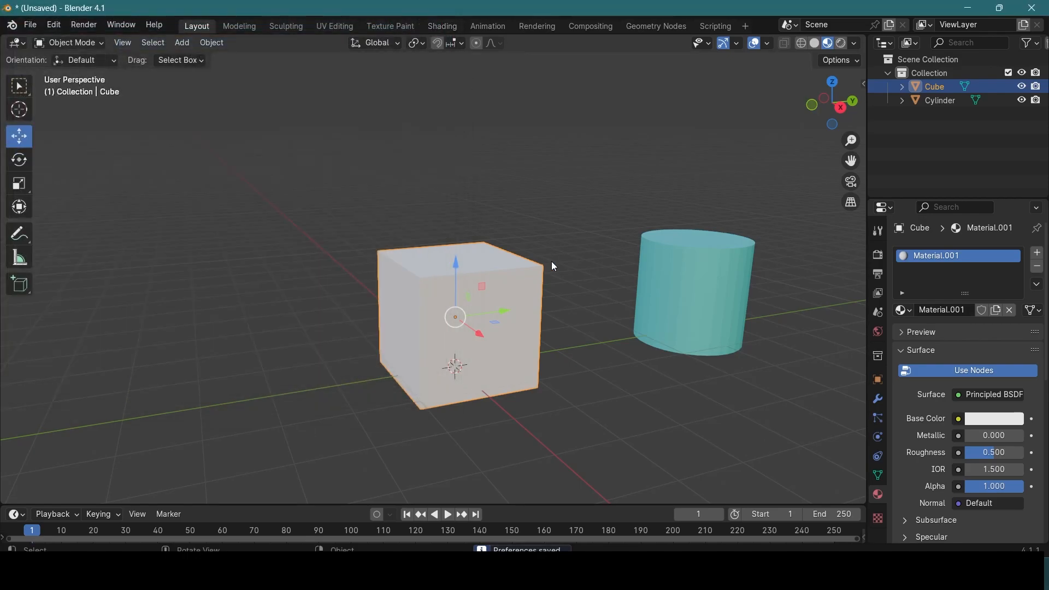
Step: Switch to the Shading workspace and frame the cube along with its material's Principled BSDF and Material Output nodes
{"action": "left_click", "coordinate": [445, 25]}
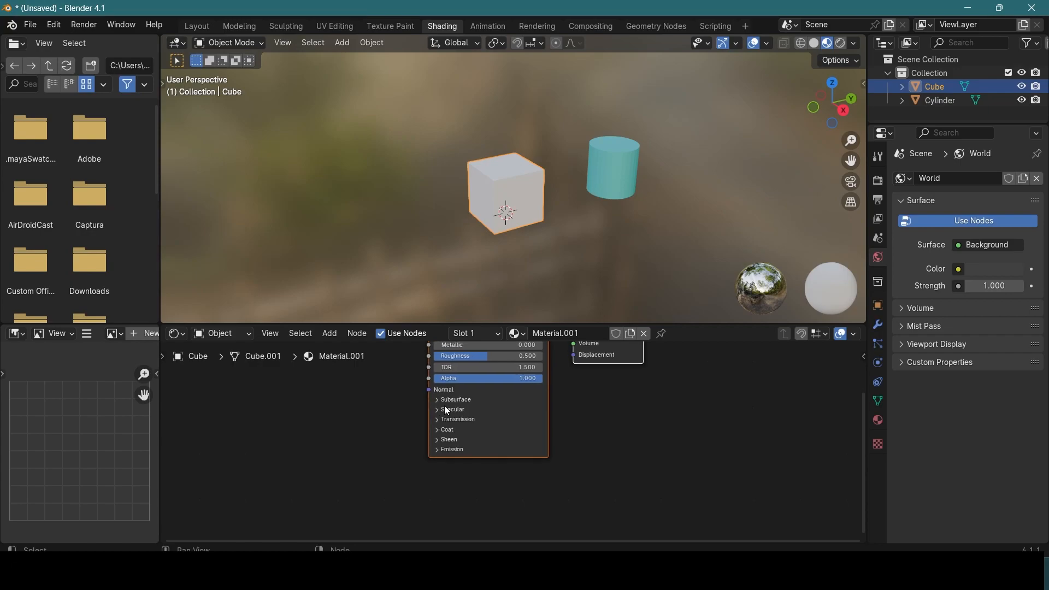
{"action": "middle_click_drag", "start_coordinate": [403, 399], "coordinate": [393, 425]}
{"action": "scroll", "coordinate": [453, 441], "scroll_direction": "up", "scroll_amount": 1}
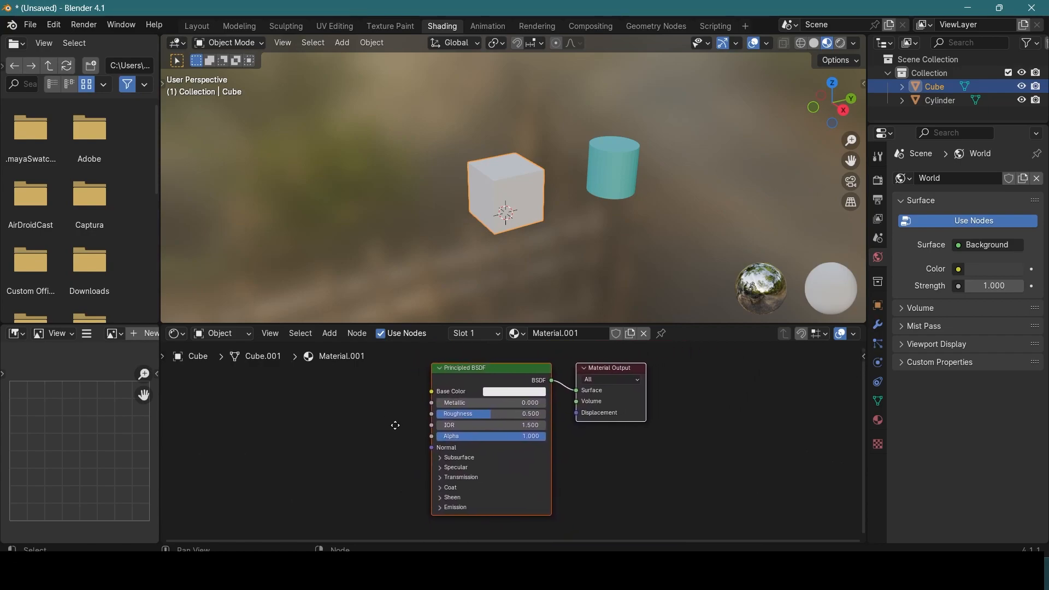
{"action": "scroll", "coordinate": [650, 367], "scroll_direction": "down", "scroll_amount": 1}
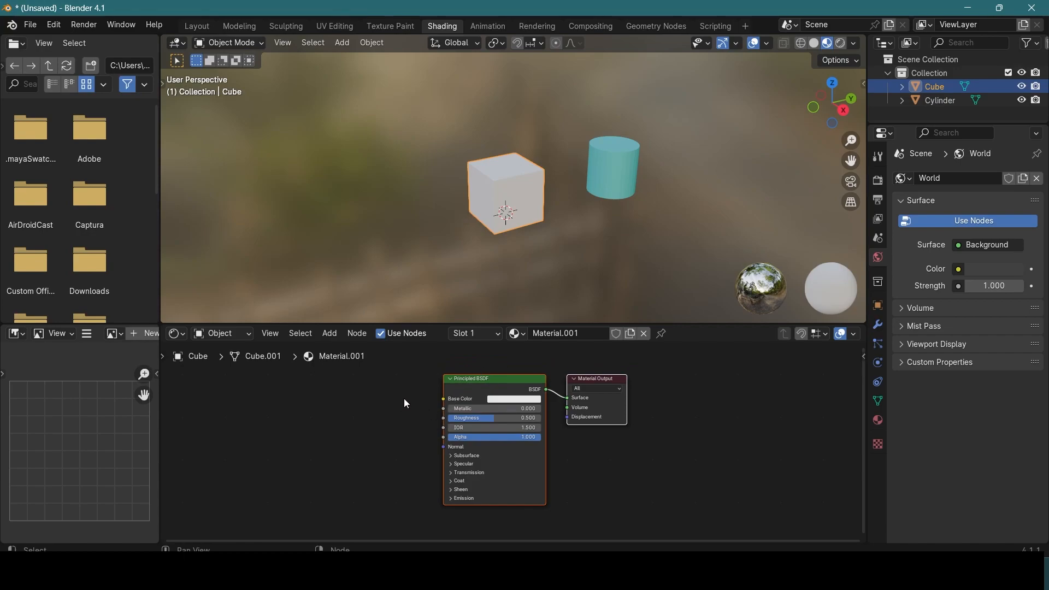
{"action": "middle_click_drag", "start_coordinate": [484, 218], "coordinate": [668, 287]}
{"action": "middle_click_drag", "start_coordinate": [644, 405], "coordinate": [683, 419]}
{"action": "scroll", "coordinate": [601, 432], "scroll_direction": "up", "scroll_amount": 1}
{"action": "scroll", "coordinate": [590, 429], "scroll_direction": "down", "scroll_amount": 2}
{"action": "middle_click_drag", "start_coordinate": [513, 438], "coordinate": [543, 419]}
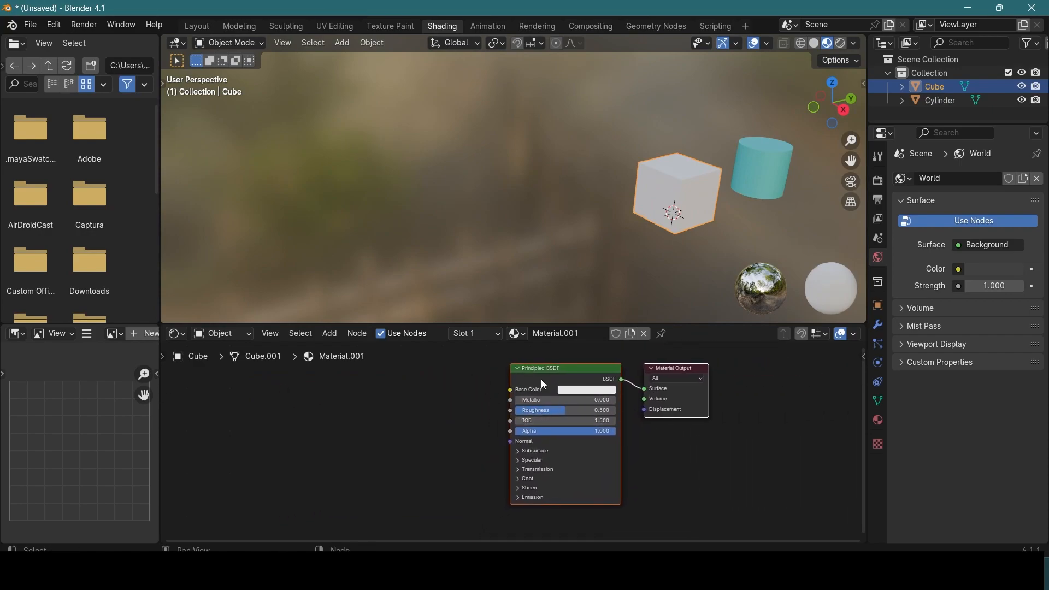
{"action": "left_click_drag", "start_coordinate": [509, 389], "coordinate": [451, 441]}
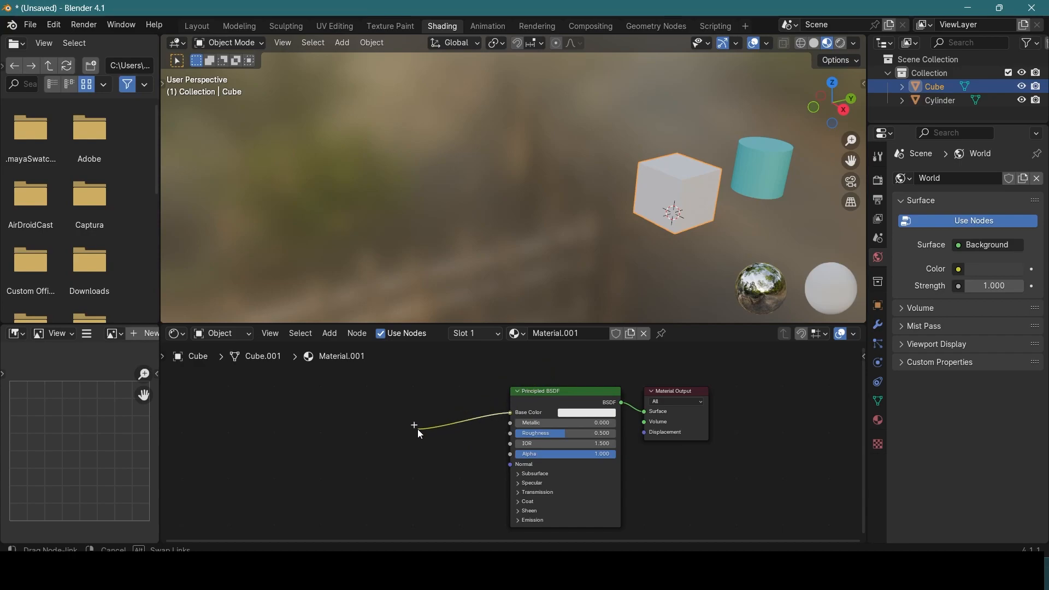
{"action": "left_click_drag", "start_coordinate": [381, 494], "coordinate": [426, 385]}
{"action": "left_click", "coordinate": [464, 363]}
{"action": "middle_click_drag", "start_coordinate": [716, 230], "coordinate": [592, 193]}
{"action": "scroll", "coordinate": [506, 235], "scroll_direction": "up", "scroll_amount": 3}
{"action": "scroll", "coordinate": [591, 192], "scroll_direction": "down", "scroll_amount": 1}
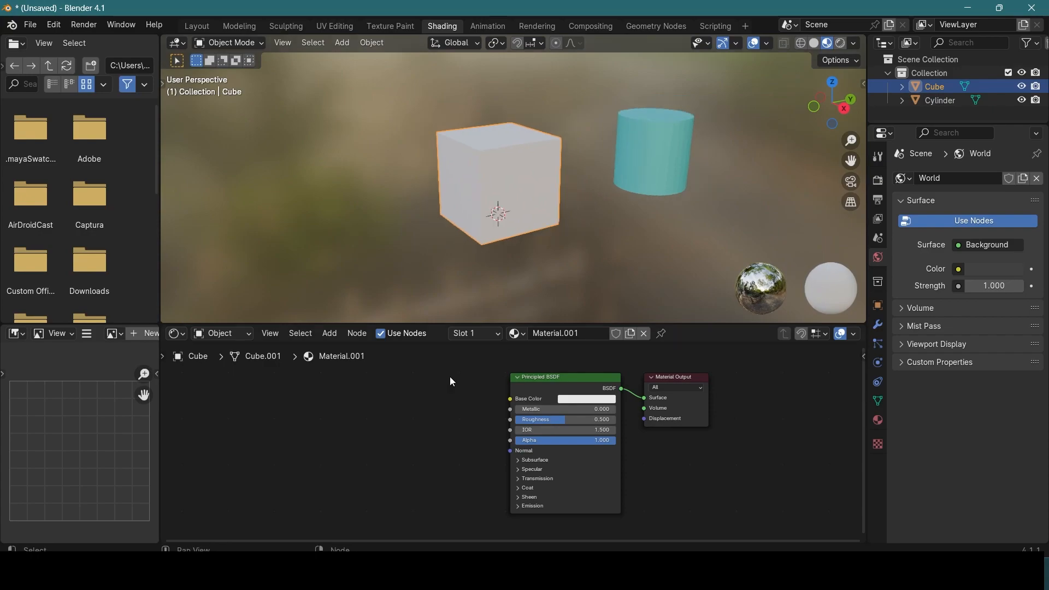
{"action": "left_click", "coordinate": [327, 333]}
Step: Switch to File Explorer, open the 3D TEXTURES AND HDRIS folder on the desktop, and move its window aside
{"action": "mouse_move", "coordinate": [602, 571]}
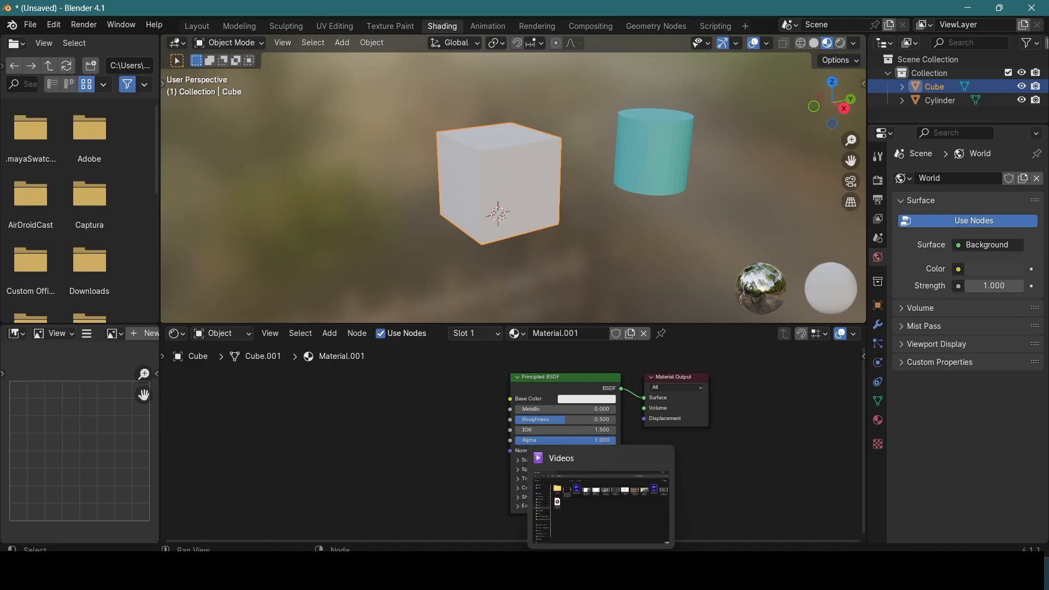
{"action": "left_click", "coordinate": [601, 572]}
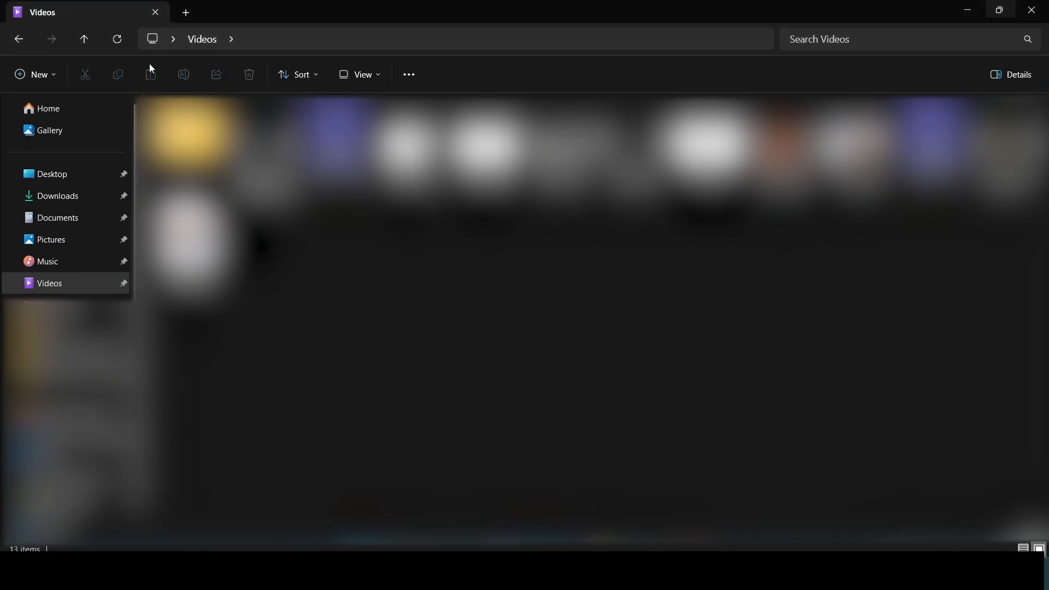
{"action": "left_click", "coordinate": [67, 179]}
{"action": "double_click", "coordinate": [189, 158]}
{"action": "left_click_drag", "start_coordinate": [356, 10], "coordinate": [815, 27]}
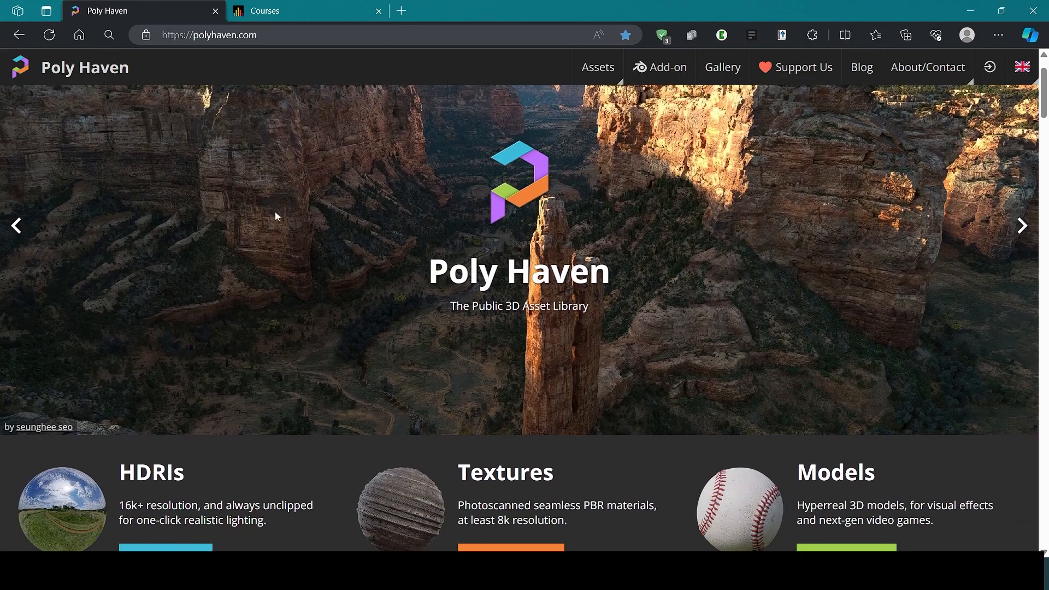
Step: Open the Textures library on the Poly Haven website in the browser and look through the available textures
{"action": "scroll", "coordinate": [363, 215], "scroll_direction": "down", "scroll_amount": 2}
{"action": "left_click", "coordinate": [503, 424]}
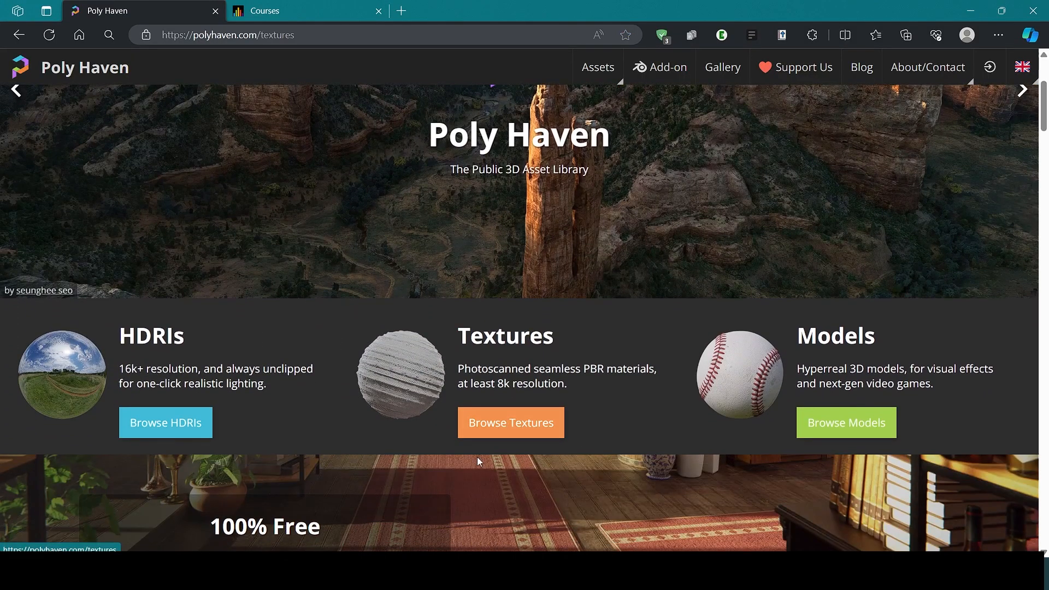
{"action": "scroll", "coordinate": [296, 282], "scroll_direction": "down", "scroll_amount": 3}
{"action": "scroll", "coordinate": [297, 282], "scroll_direction": "down", "scroll_amount": 8}
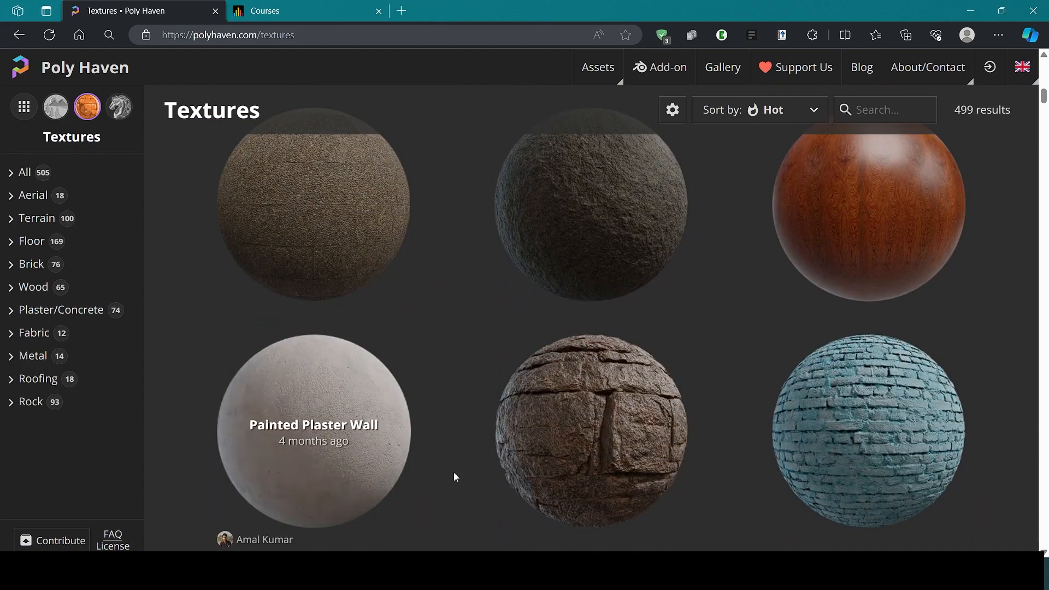
{"action": "scroll", "coordinate": [433, 471], "scroll_direction": "down", "scroll_amount": 8}
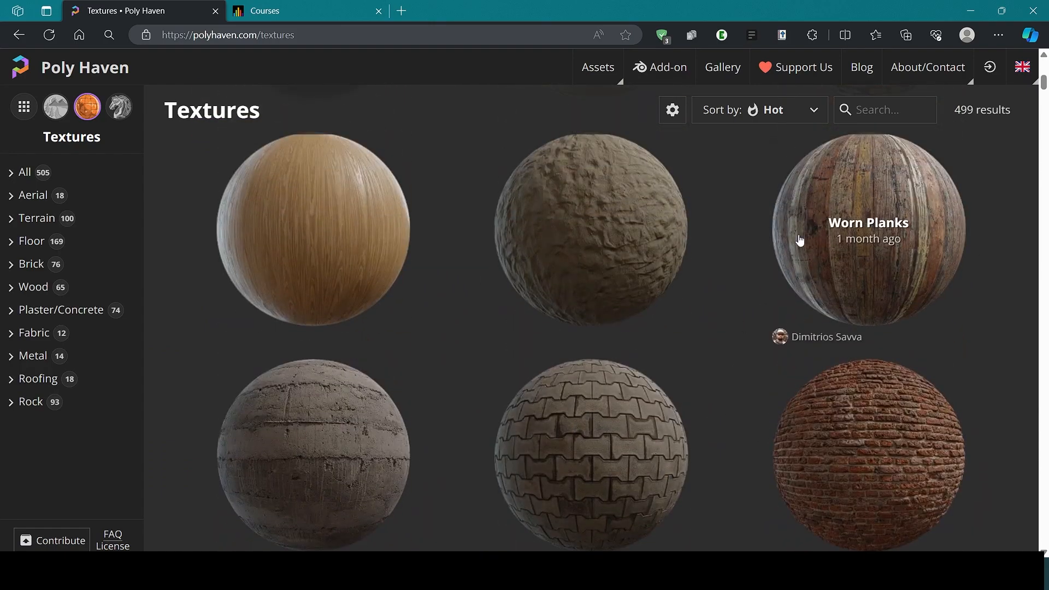
{"action": "scroll", "coordinate": [494, 307], "scroll_direction": "down", "scroll_amount": 10}
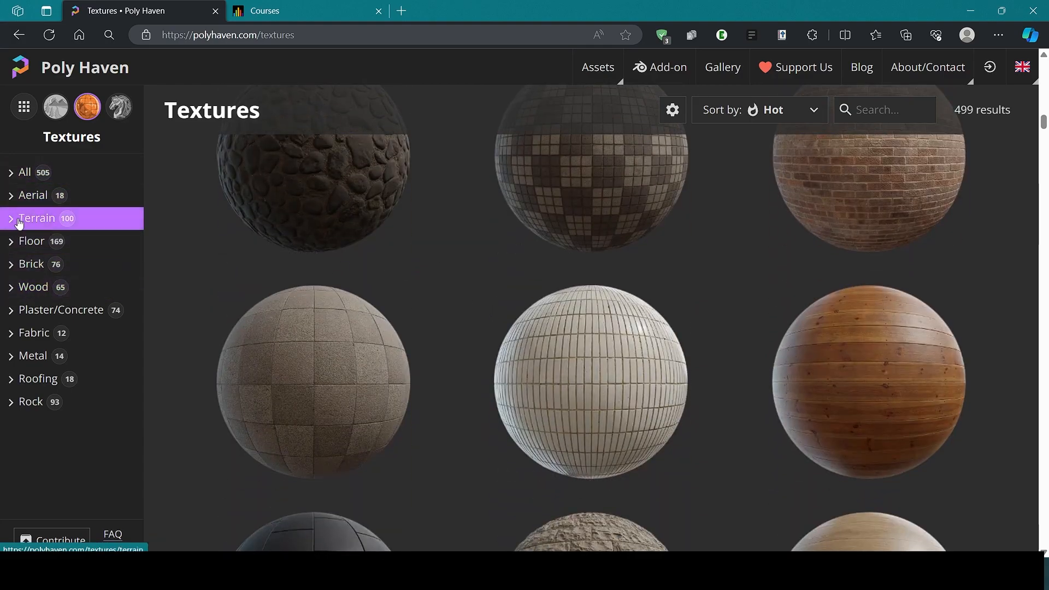
Step: Filter the Poly Haven textures to the Wood category and open the Bark Willow texture's page
{"action": "left_click", "coordinate": [22, 287]}
{"action": "scroll", "coordinate": [636, 271], "scroll_direction": "down", "scroll_amount": 3}
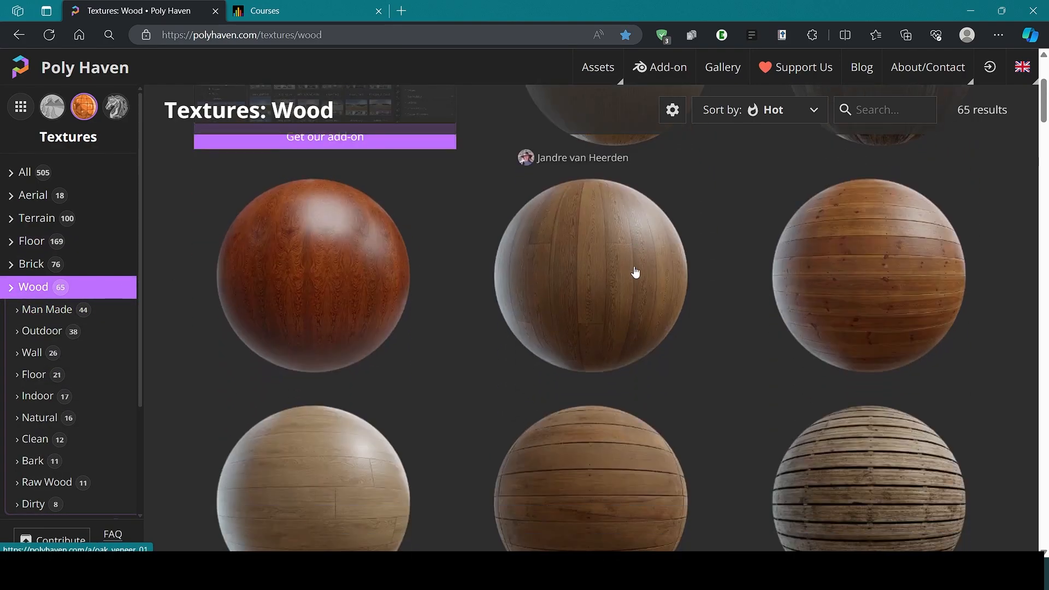
{"action": "scroll", "coordinate": [634, 273], "scroll_direction": "down", "scroll_amount": 5}
{"action": "scroll", "coordinate": [888, 235], "scroll_direction": "down", "scroll_amount": 10}
{"action": "scroll", "coordinate": [516, 253], "scroll_direction": "down", "scroll_amount": 4}
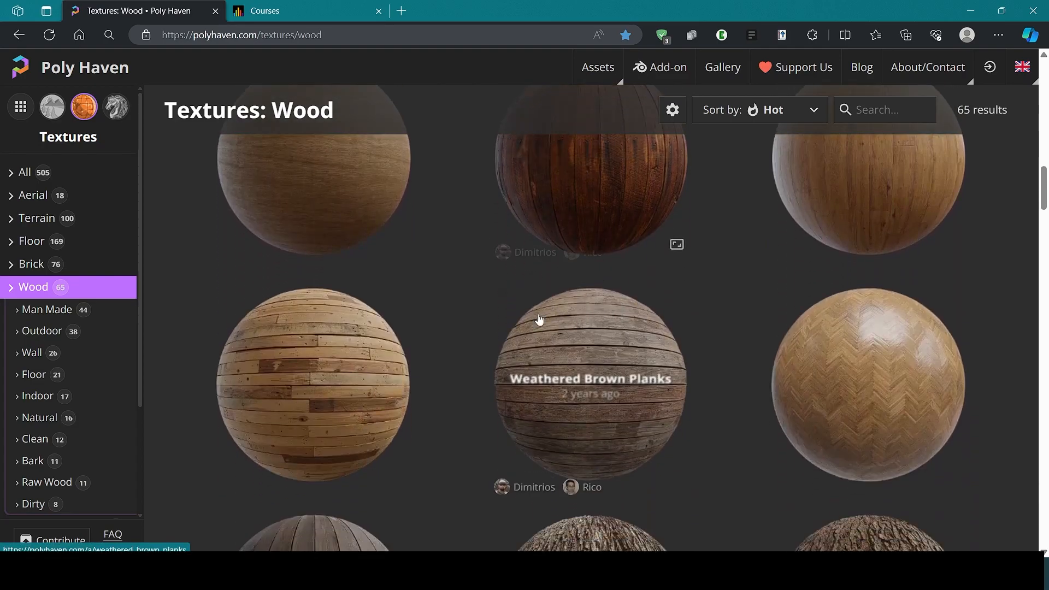
{"action": "scroll", "coordinate": [582, 320], "scroll_direction": "down", "scroll_amount": 5}
{"action": "scroll", "coordinate": [602, 387], "scroll_direction": "down", "scroll_amount": 3}
{"action": "left_click", "coordinate": [589, 278]}
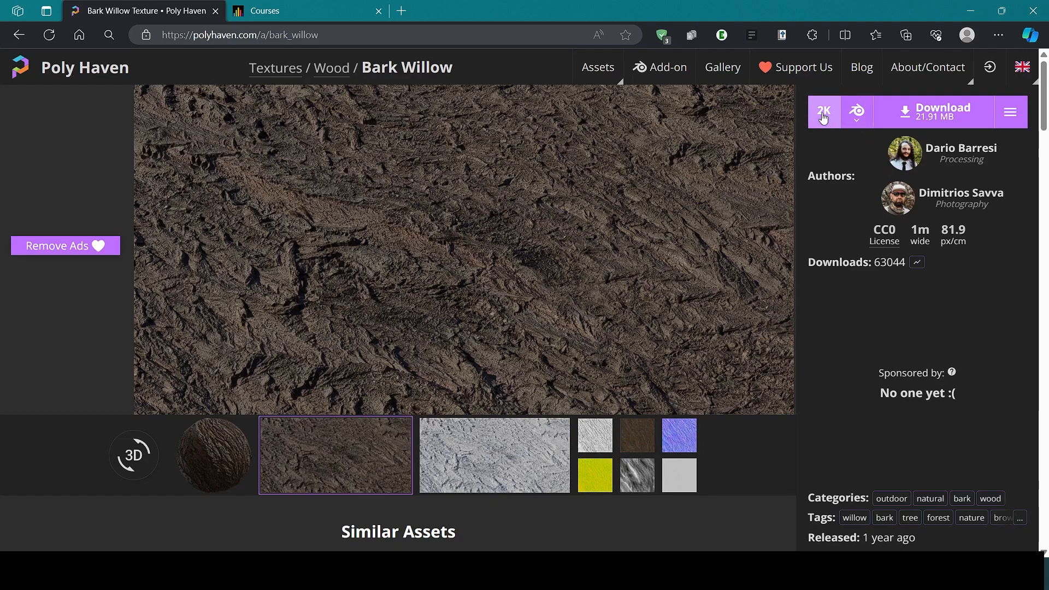
Step: Download Bark Willow at 2K in Blend format and extract bark_willow_2k.blend.zip into the desktop's 3D TEXTURES AND HDRIS folder
{"action": "left_click", "coordinate": [824, 117]}
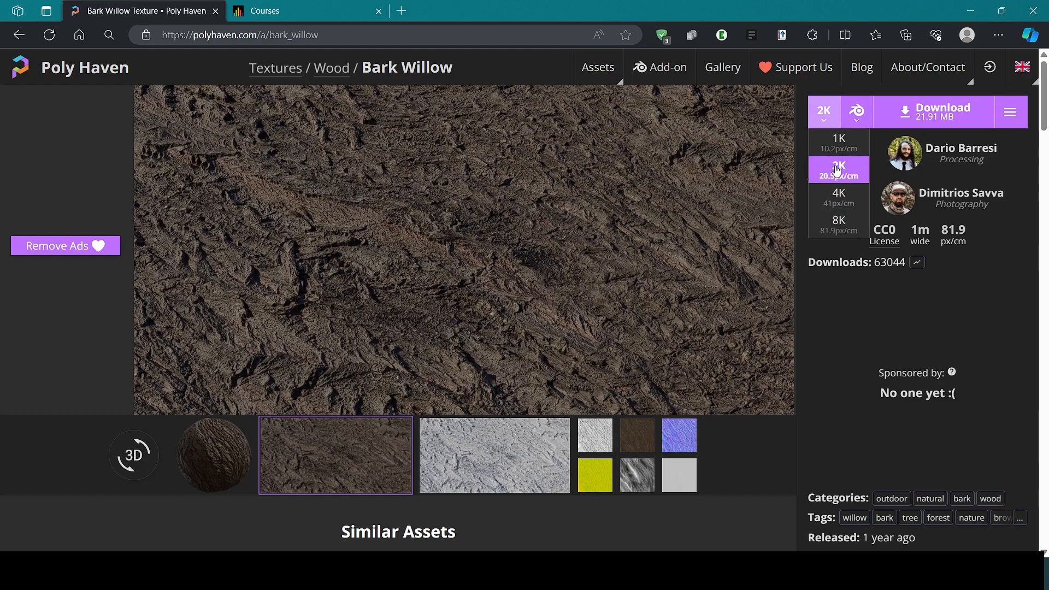
{"action": "left_click", "coordinate": [909, 114]}
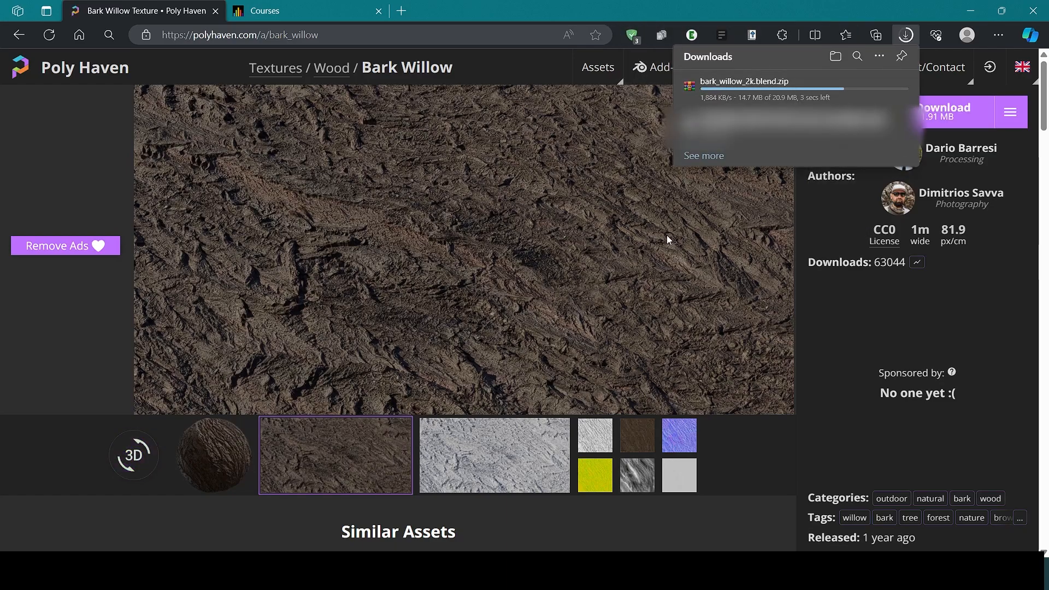
{"action": "left_click", "coordinate": [714, 92]}
{"action": "left_click", "coordinate": [289, 179]}
{"action": "scroll", "coordinate": [600, 369], "scroll_direction": "down", "scroll_amount": 1}
{"action": "left_click", "coordinate": [665, 427]}
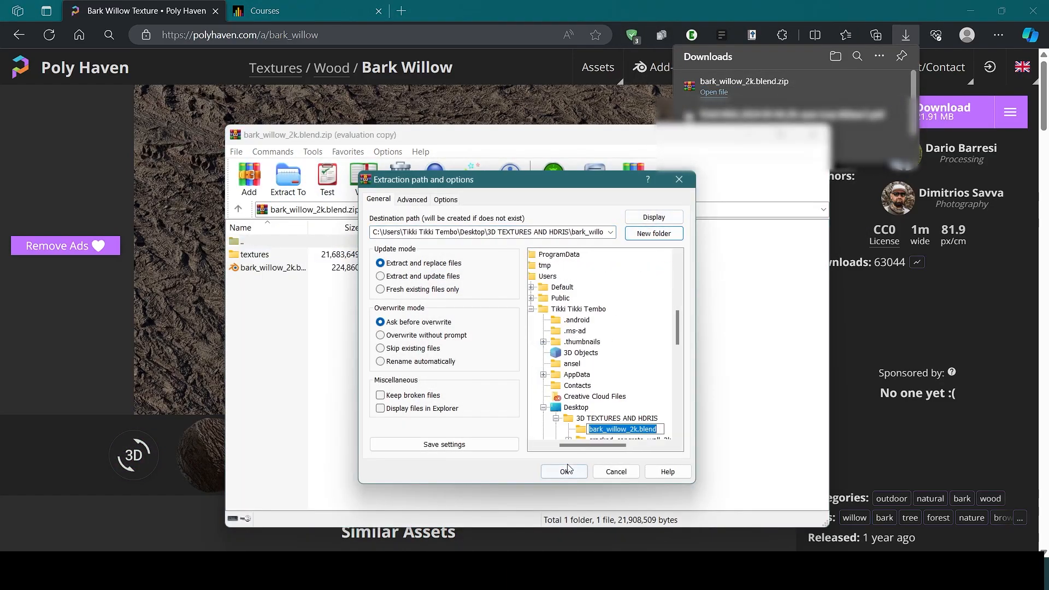
{"action": "left_click", "coordinate": [564, 472]}
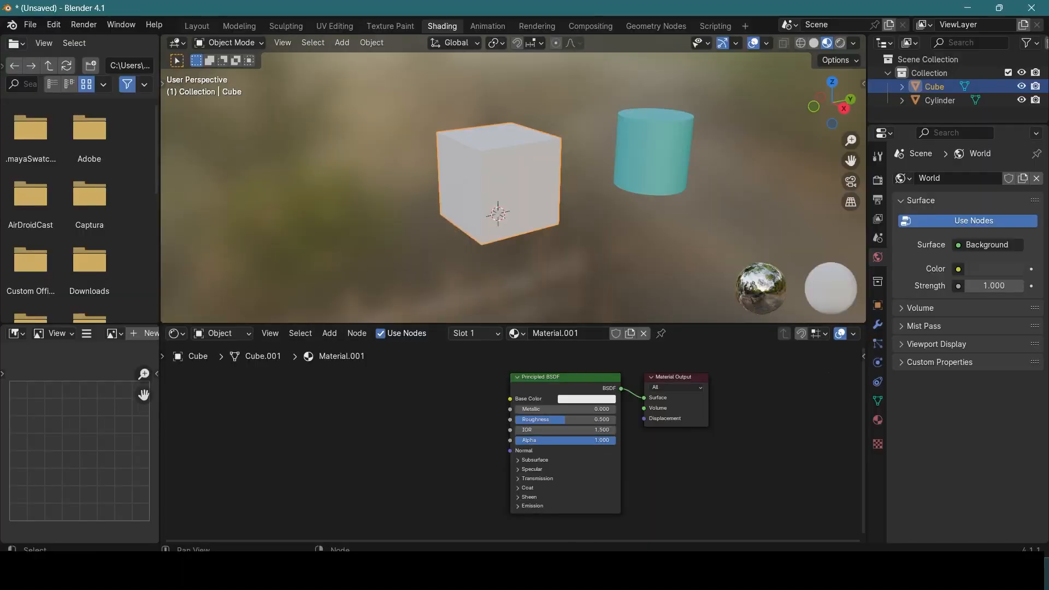
Step: Return to File Explorer over Blender and open the textures folder inside bark_willow_2k.blend
{"action": "left_click", "coordinate": [601, 569]}
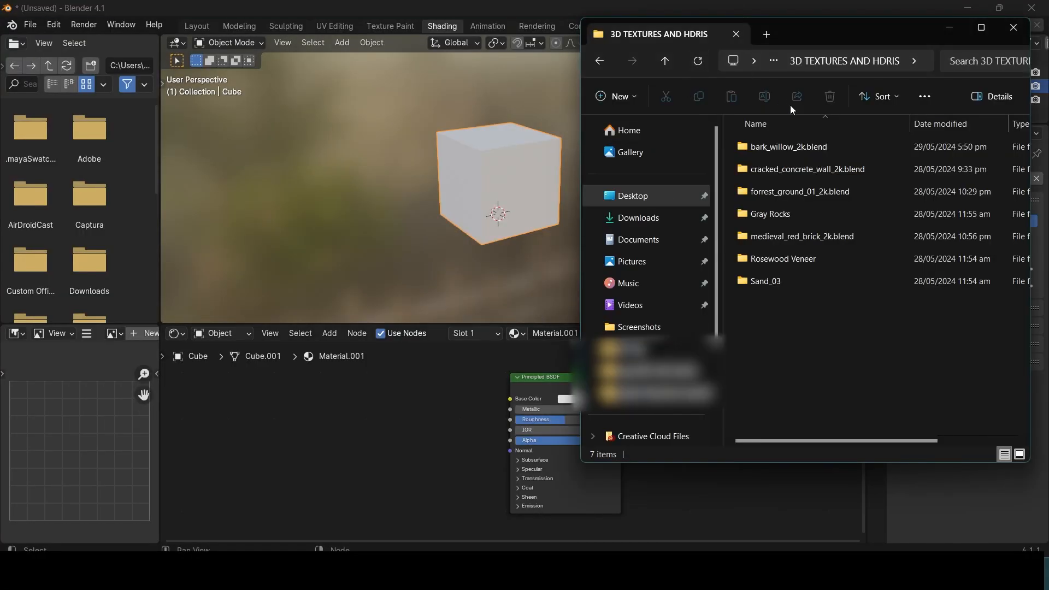
{"action": "double_click", "coordinate": [807, 149]}
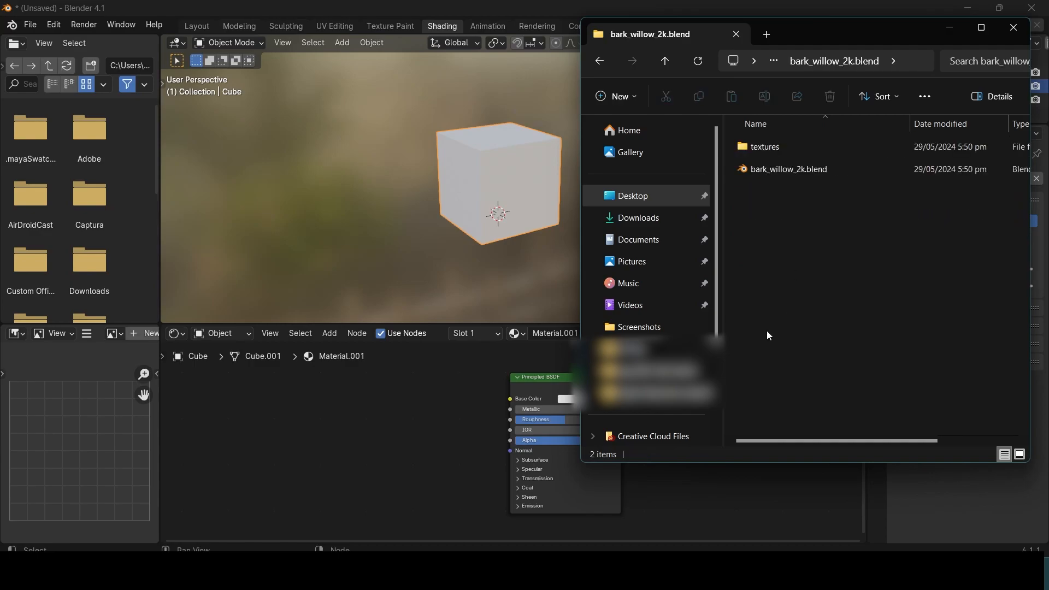
{"action": "double_click", "coordinate": [783, 150]}
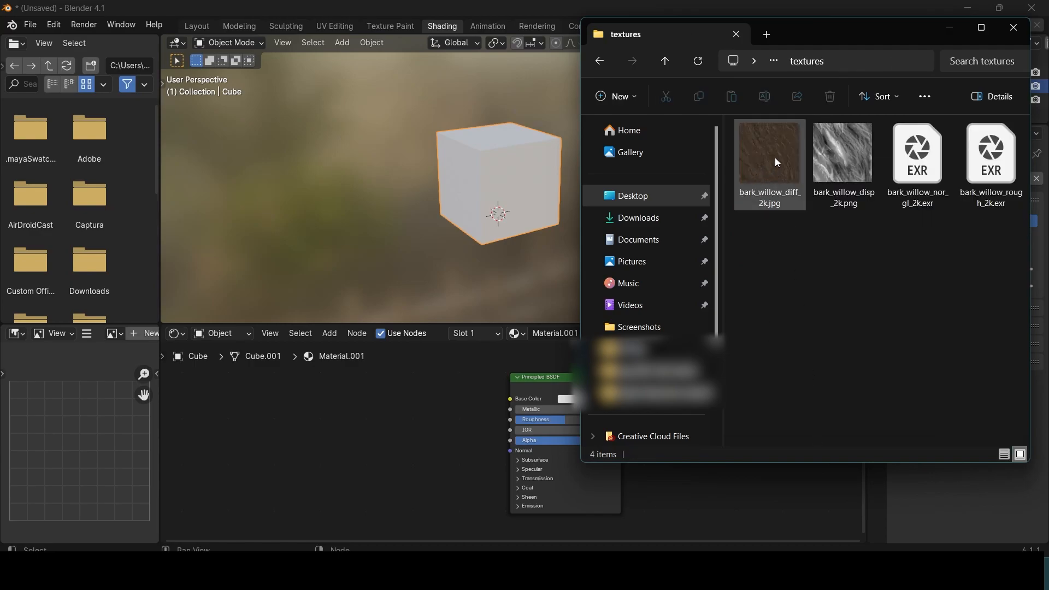
Step: Add bark_willow_disp_2k.png from the textures folder to the cube's material and connect its Color output to Base Color
{"action": "left_click", "coordinate": [777, 159]}
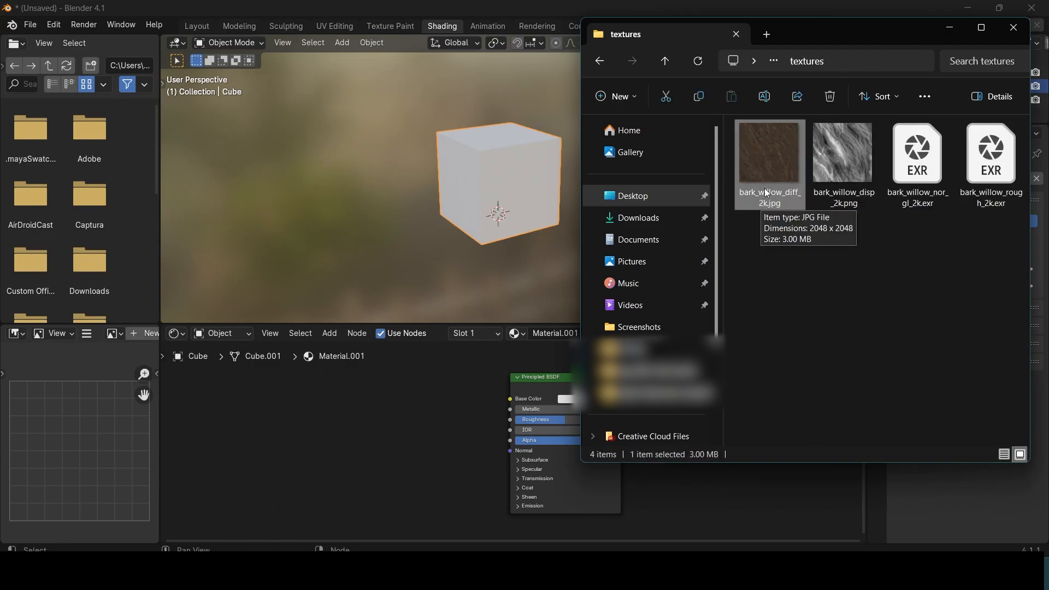
{"action": "left_click_drag", "start_coordinate": [769, 172], "coordinate": [752, 136]}
{"action": "left_click_drag", "start_coordinate": [834, 147], "coordinate": [428, 411]}
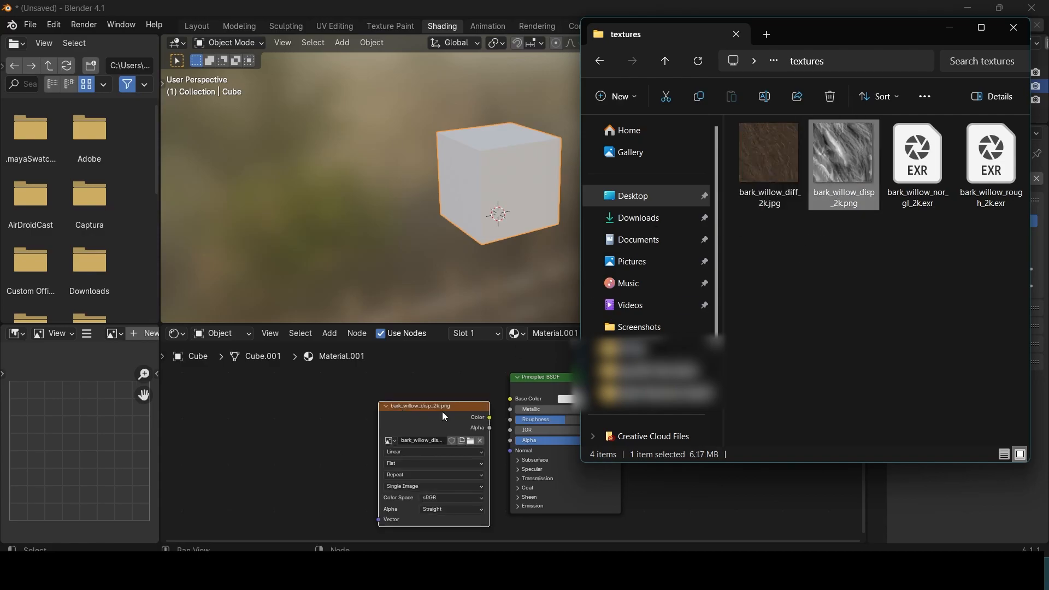
{"action": "left_click_drag", "start_coordinate": [490, 418], "coordinate": [510, 399]}
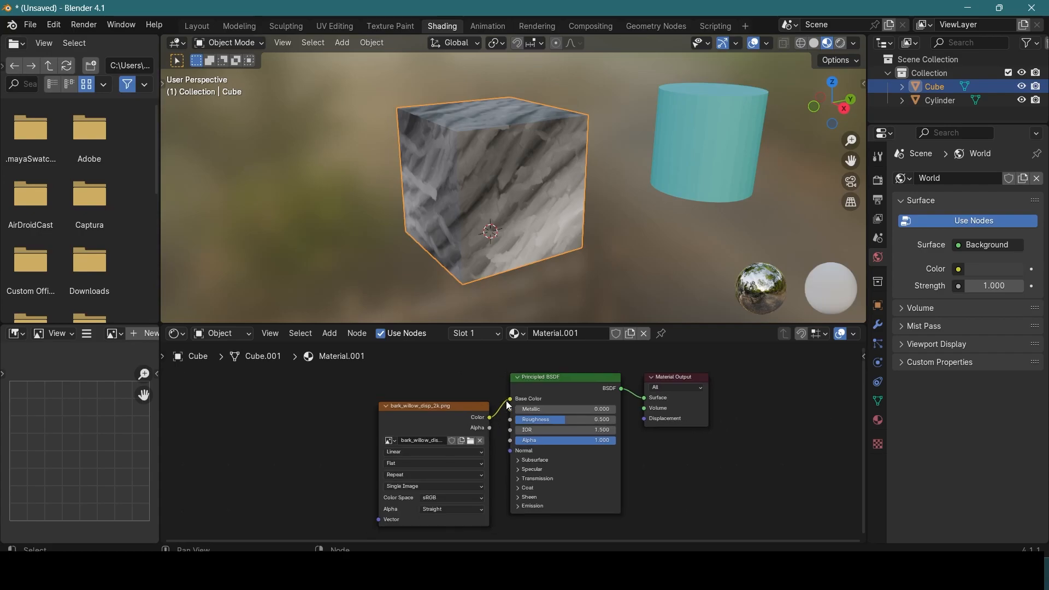
Step: Cut the link between the displacement image and Base Color and delete the bark_willow_disp_2k.png node
{"action": "scroll", "coordinate": [506, 399], "scroll_direction": "up", "scroll_amount": 1}
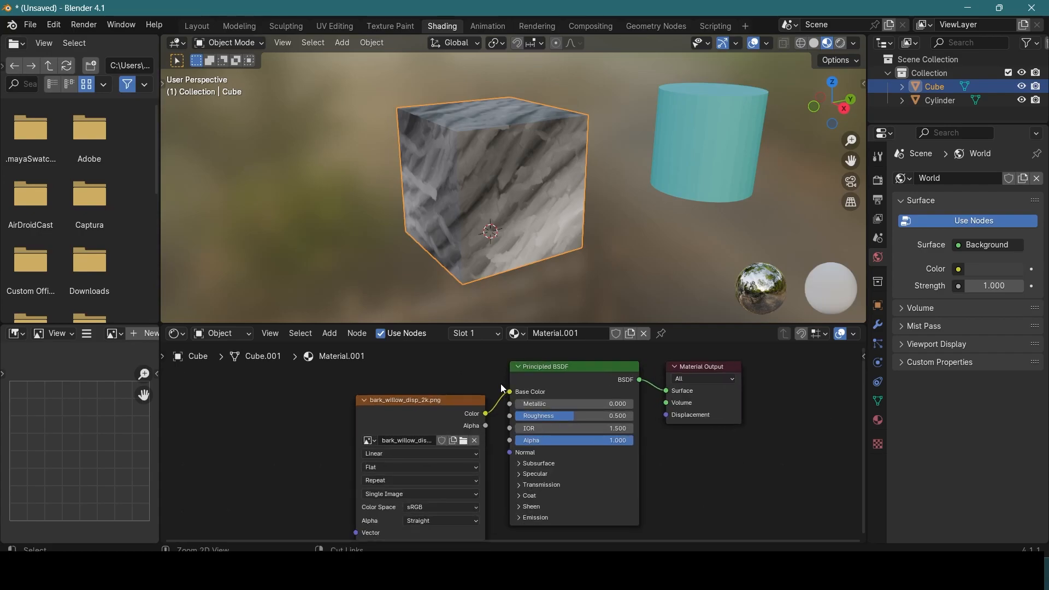
{"action": "right_click_drag", "start_coordinate": [494, 374], "coordinate": [498, 437], "text": "ctrl"}
{"action": "left_click", "coordinate": [451, 402]}
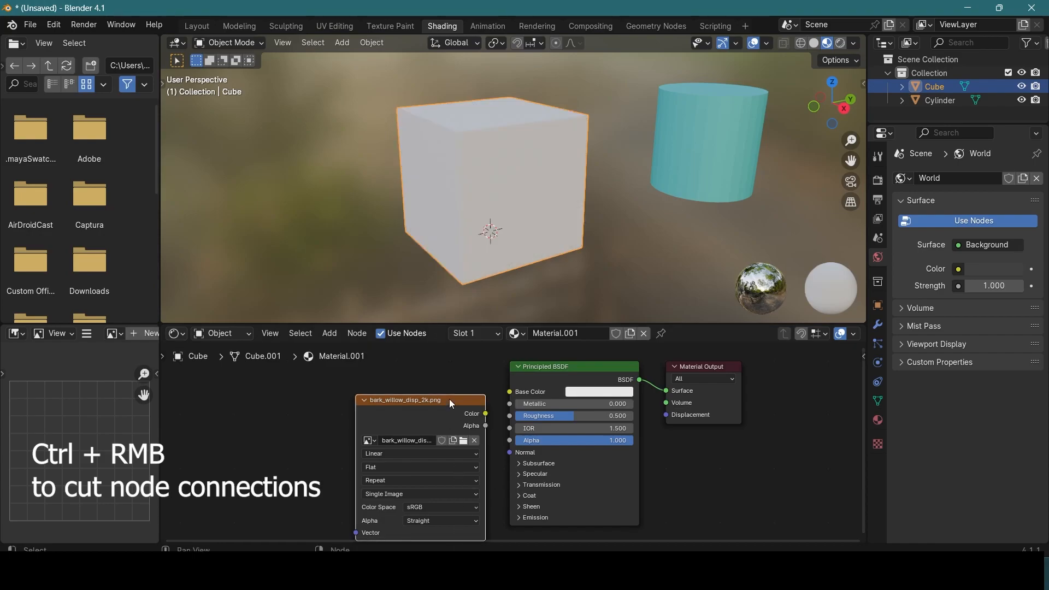
{"action": "key", "text": "x"}
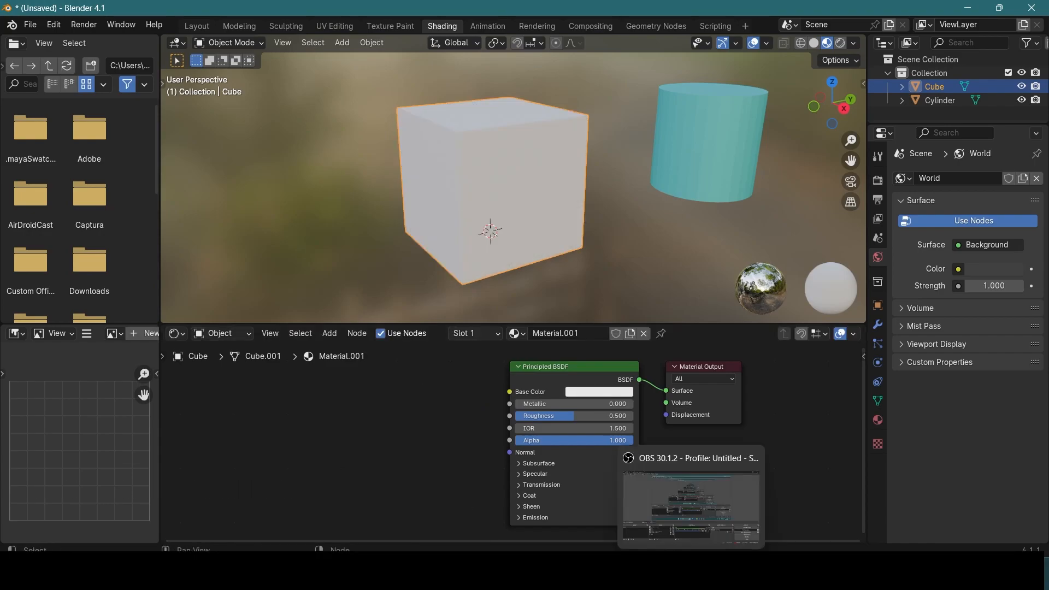
Step: Add bark_willow_diff_2k.jpg to the cube's material, connect its Color to Base Color and place the node well clear of the Principled BSDF
{"action": "left_click", "coordinate": [579, 571]}
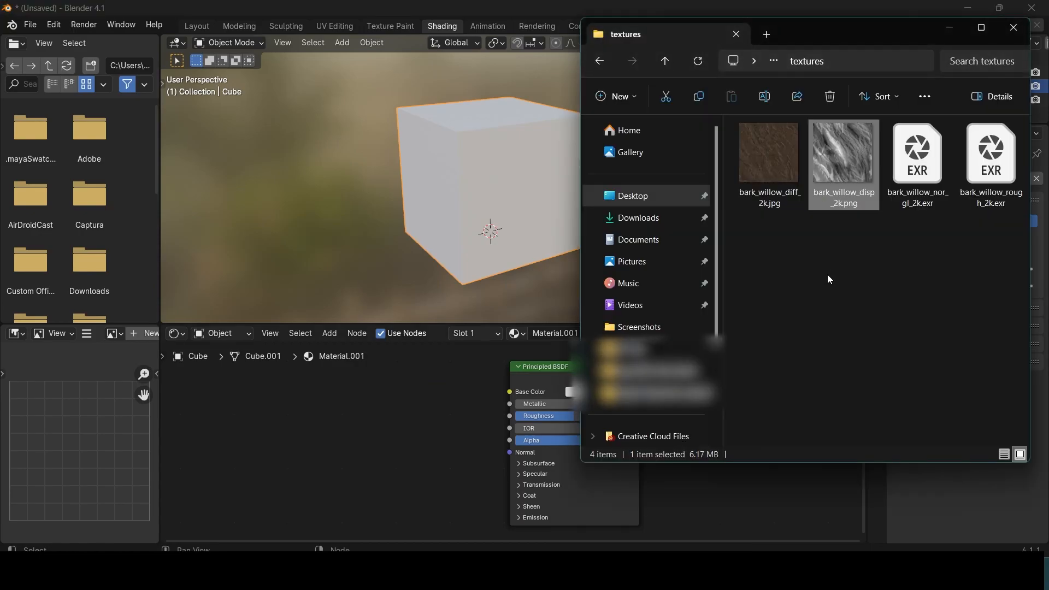
{"action": "left_click_drag", "start_coordinate": [777, 166], "coordinate": [356, 413]}
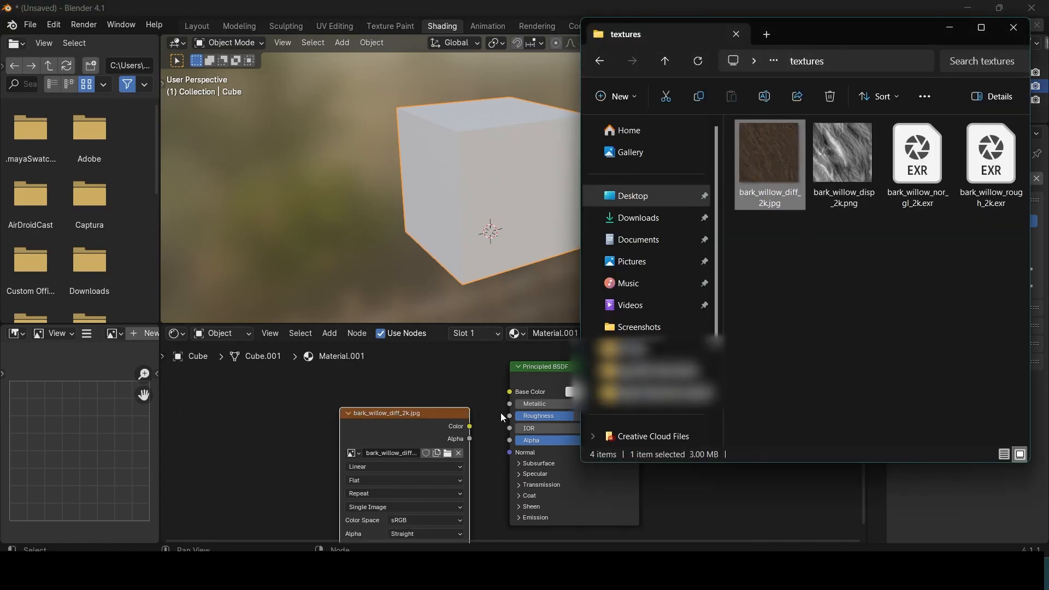
{"action": "left_click", "coordinate": [471, 383]}
{"action": "left_click_drag", "start_coordinate": [510, 392], "coordinate": [485, 385]}
{"action": "left_click_drag", "start_coordinate": [469, 441], "coordinate": [470, 437]}
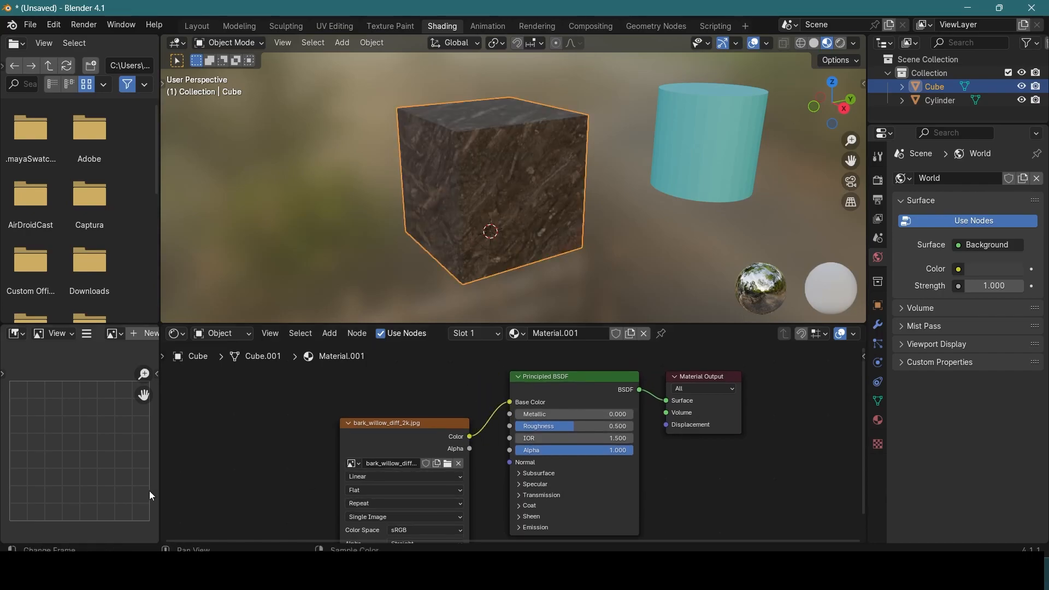
{"action": "left_click_drag", "start_coordinate": [409, 421], "coordinate": [259, 404]}
Step: Examine the bark texture on the cube from several angles beside the plain cylinder
{"action": "scroll", "coordinate": [464, 211], "scroll_direction": "up", "scroll_amount": 7}
{"action": "scroll", "coordinate": [465, 211], "scroll_direction": "down", "scroll_amount": 4}
{"action": "mouse_move", "coordinate": [552, 181]}
{"action": "middle_mouse_down"}
{"action": "mouse_move", "coordinate": [421, 198]}
{"action": "mouse_move", "coordinate": [607, 206]}
{"action": "mouse_move", "coordinate": [780, 159]}
{"action": "mouse_move", "coordinate": [756, 133]}
{"action": "mouse_move", "coordinate": [624, 145]}
{"action": "mouse_move", "coordinate": [565, 159]}
{"action": "mouse_move", "coordinate": [553, 182]}
{"action": "middle_mouse_up"}
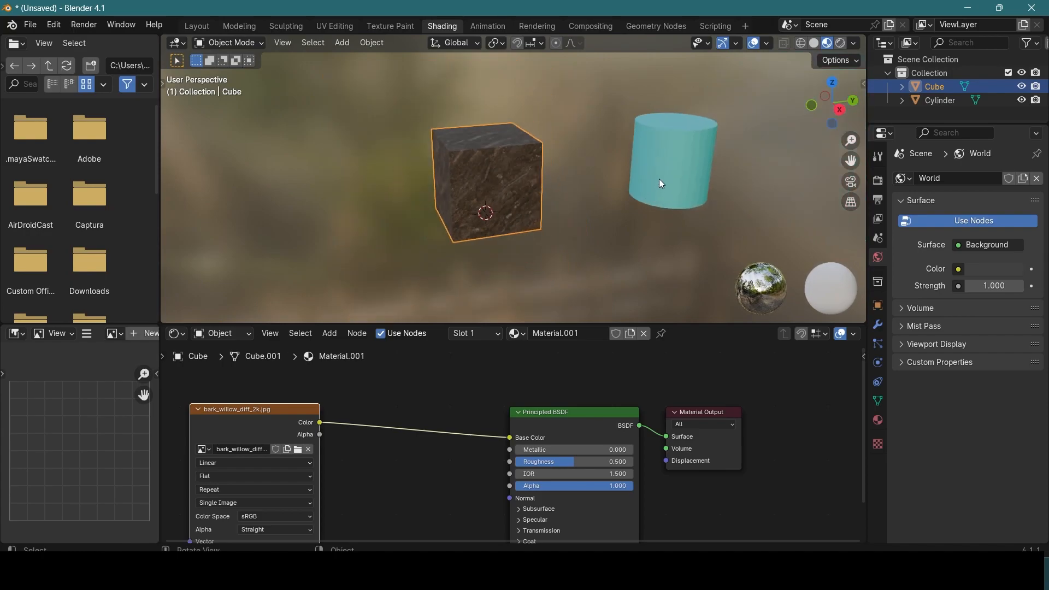
{"action": "left_click", "coordinate": [699, 162]}
{"action": "left_click", "coordinate": [517, 211]}
{"action": "middle_click_drag", "start_coordinate": [517, 211], "coordinate": [611, 193]}
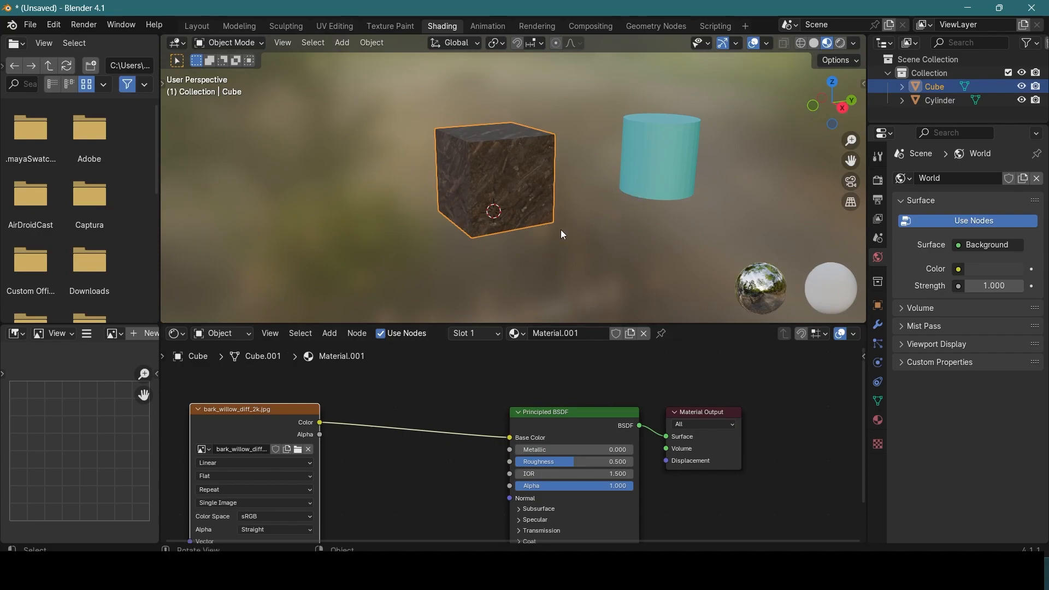
{"action": "scroll", "coordinate": [498, 202], "scroll_direction": "up", "scroll_amount": 1}
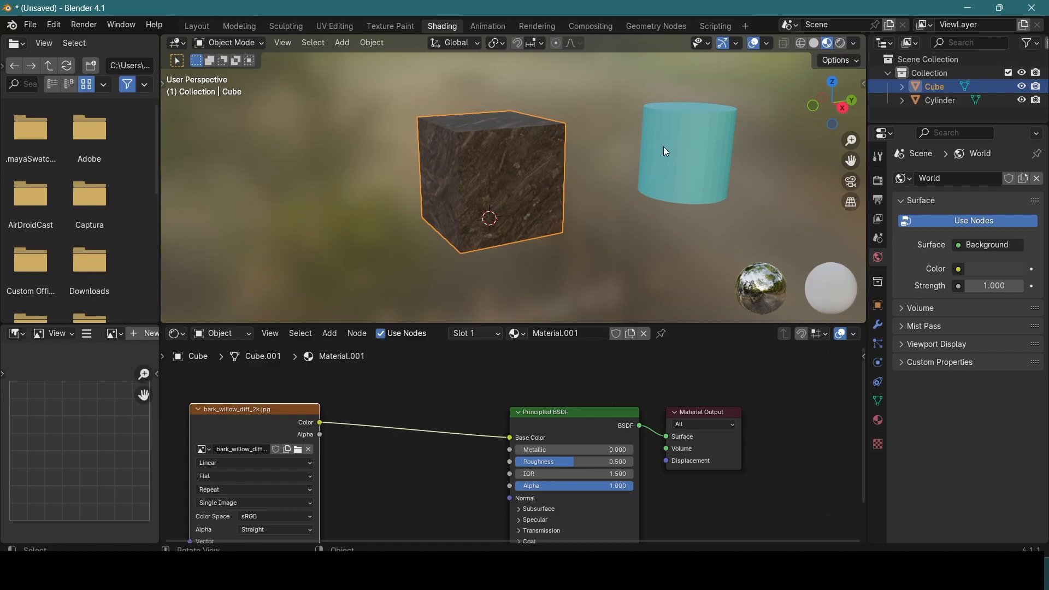
{"action": "middle_click_drag", "start_coordinate": [422, 254], "coordinate": [477, 225], "text": "shift"}
Step: Reposition the bark_willow_diff_2k.jpg node and enlarge the shader editor to show the node's settings in full
{"action": "left_click_drag", "start_coordinate": [277, 407], "coordinate": [291, 364]}
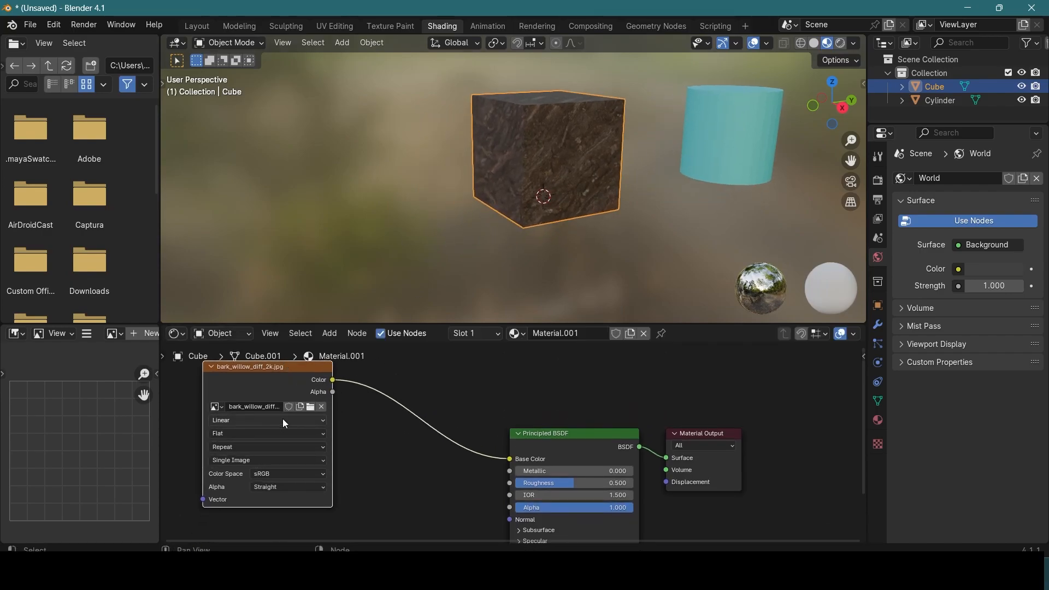
{"action": "scroll", "coordinate": [328, 388], "scroll_direction": "up", "scroll_amount": 1}
{"action": "left_click", "coordinate": [381, 333]}
{"action": "left_click_drag", "start_coordinate": [383, 326], "coordinate": [390, 219]}
{"action": "left_click", "coordinate": [380, 226]}
{"action": "left_click_drag", "start_coordinate": [248, 299], "coordinate": [310, 301]}
{"action": "scroll", "coordinate": [316, 349], "scroll_direction": "up", "scroll_amount": 2}
{"action": "middle_click_drag", "start_coordinate": [375, 391], "coordinate": [515, 372]}
Step: Look through the diffuse image node's interpolation, projection, extension, source, color space and alpha options
{"action": "left_click", "coordinate": [451, 334]}
{"action": "left_click", "coordinate": [452, 336]}
{"action": "left_click", "coordinate": [439, 356]}
{"action": "left_click", "coordinate": [439, 357]}
{"action": "left_click", "coordinate": [421, 379]}
{"action": "left_click", "coordinate": [422, 379]}
{"action": "left_click", "coordinate": [412, 399]}
{"action": "left_click", "coordinate": [412, 400]}
{"action": "left_click", "coordinate": [410, 422]}
{"action": "left_click", "coordinate": [410, 425]}
{"action": "left_click", "coordinate": [409, 439]}
{"action": "left_click", "coordinate": [409, 440]}
Step: Reduce the shader editor's height to give the 3D viewport more room around the cube
{"action": "scroll", "coordinate": [454, 318], "scroll_direction": "down", "scroll_amount": 2}
{"action": "scroll", "coordinate": [454, 318], "scroll_direction": "down", "scroll_amount": 1}
{"action": "left_click_drag", "start_coordinate": [448, 307], "coordinate": [322, 351]}
{"action": "middle_click_drag", "start_coordinate": [569, 164], "coordinate": [486, 204]}
{"action": "left_click_drag", "start_coordinate": [592, 216], "coordinate": [592, 349]}
{"action": "middle_click_drag", "start_coordinate": [496, 251], "coordinate": [512, 190]}
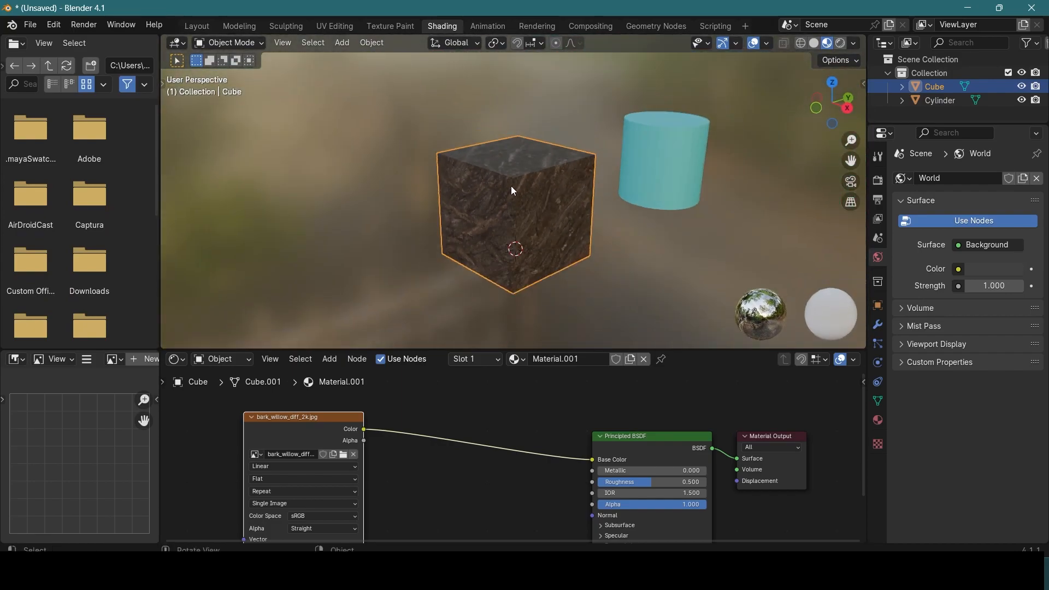
Step: Switch to the UV Editing workspace and frame the cube's full UV layout over the bark texture
{"action": "left_click", "coordinate": [350, 27]}
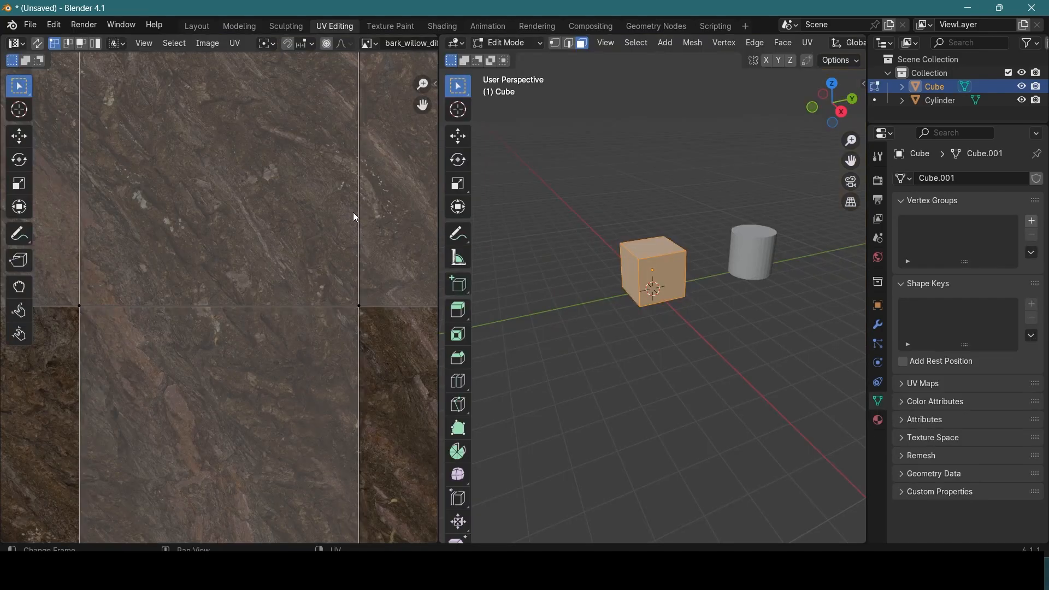
{"action": "scroll", "coordinate": [354, 212], "scroll_direction": "down", "scroll_amount": 8}
{"action": "scroll", "coordinate": [349, 208], "scroll_direction": "up", "scroll_amount": 4}
{"action": "scroll", "coordinate": [789, 79], "scroll_direction": "up", "scroll_amount": 3}
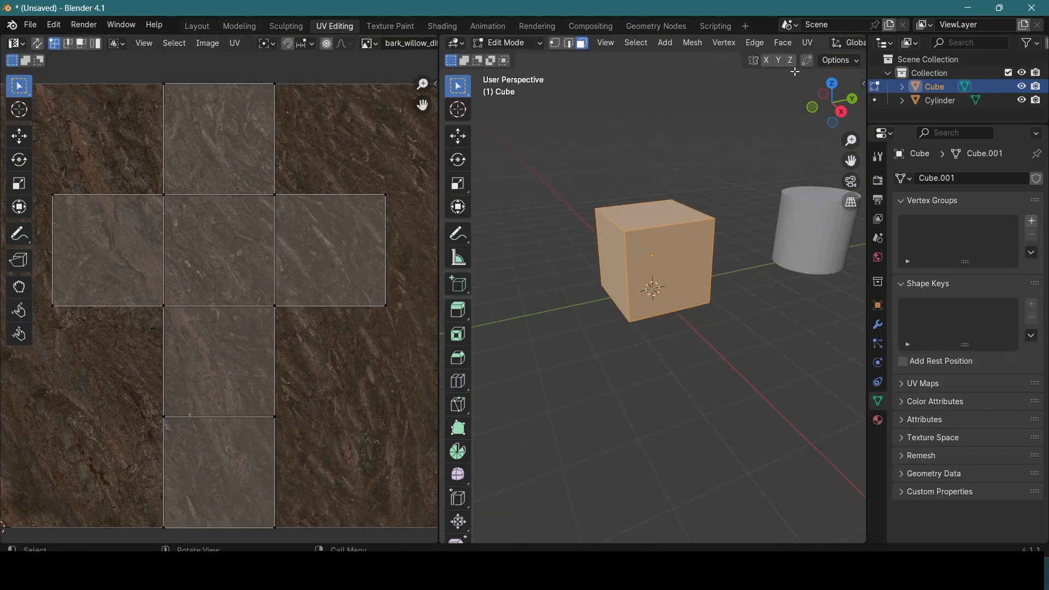
Step: Deselect the cube's faces and set the UV Editing viewport's shading to Material Preview
{"action": "left_click", "coordinate": [675, 146]}
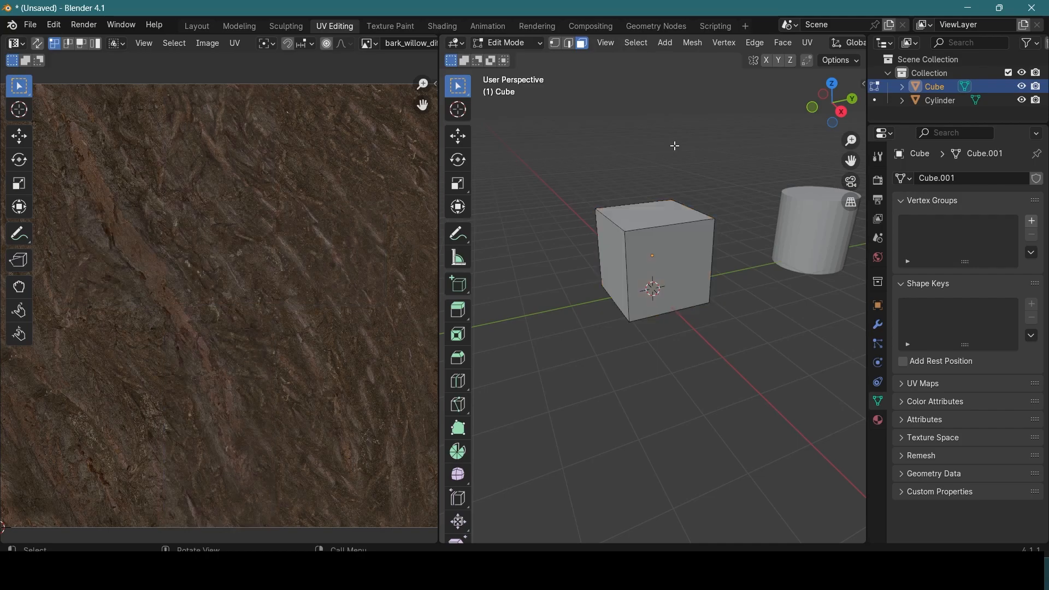
{"action": "key", "text": "z"}
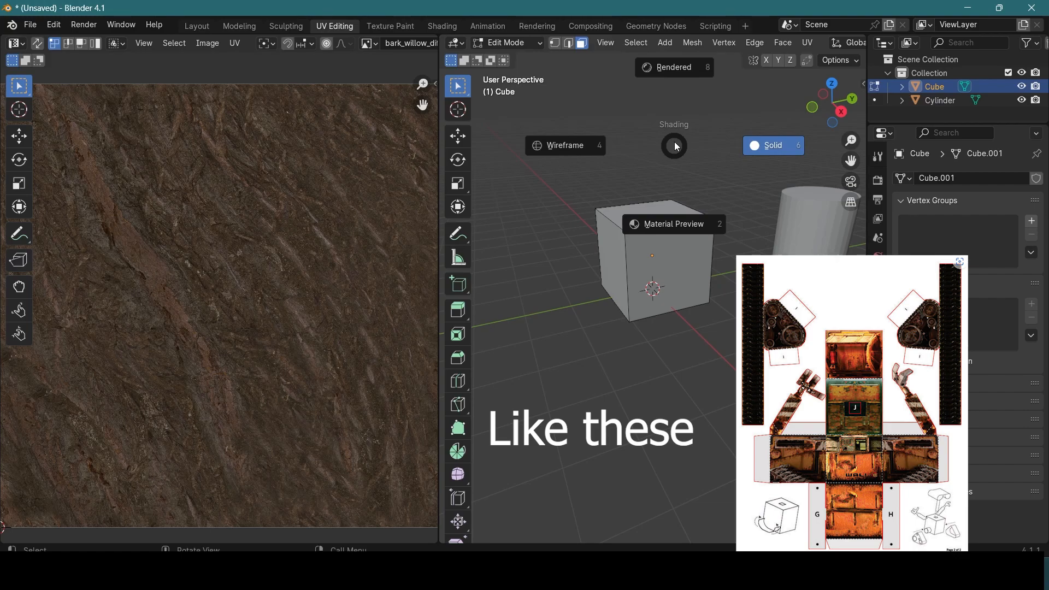
{"action": "left_click", "coordinate": [673, 73]}
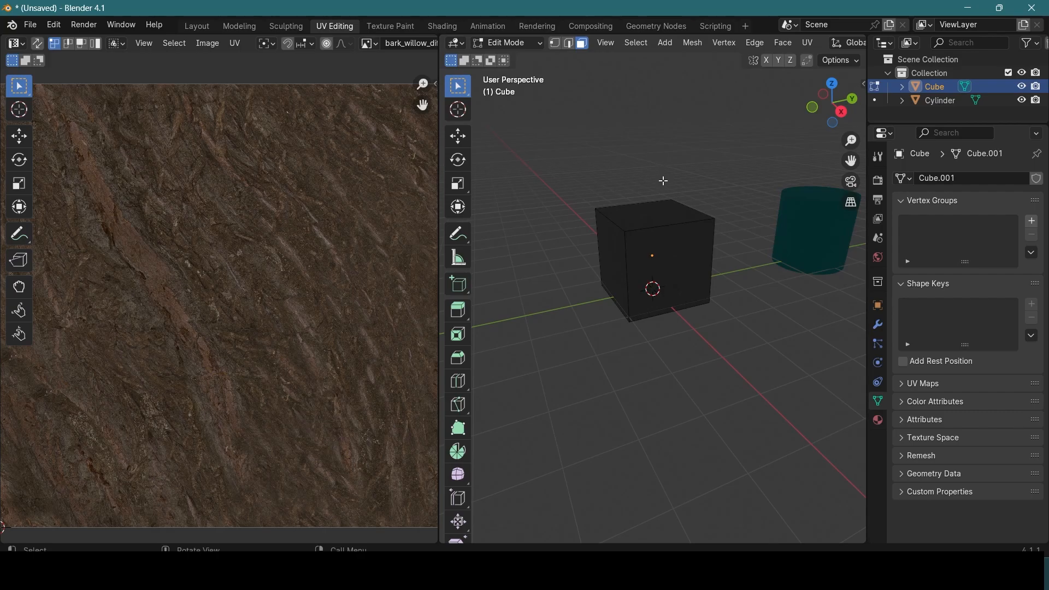
{"action": "key", "text": "z"}
{"action": "left_click", "coordinate": [650, 284]}
{"action": "scroll", "coordinate": [649, 242], "scroll_direction": "up", "scroll_amount": 4}
{"action": "scroll", "coordinate": [649, 242], "scroll_direction": "down", "scroll_amount": 2}
{"action": "mouse_move", "coordinate": [657, 227]}
{"action": "middle_mouse_down"}
{"action": "mouse_move", "coordinate": [671, 237]}
{"action": "mouse_move", "coordinate": [661, 234]}
{"action": "mouse_move", "coordinate": [691, 227]}
{"action": "mouse_move", "coordinate": [679, 213]}
{"action": "middle_mouse_up"}
{"action": "scroll", "coordinate": [361, 200], "scroll_direction": "down", "scroll_amount": 3}
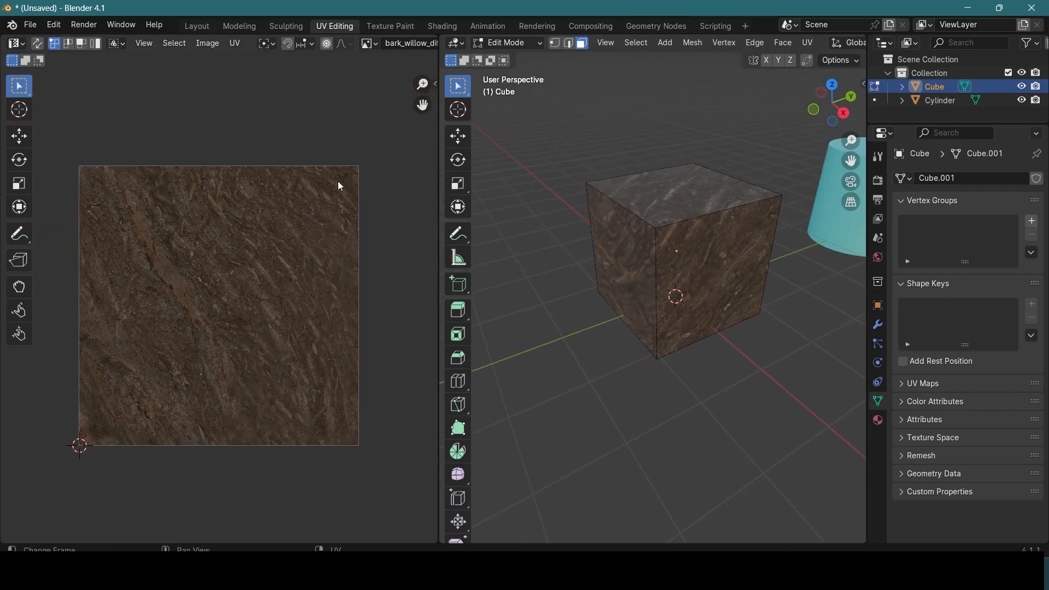
{"action": "scroll", "coordinate": [283, 237], "scroll_direction": "down", "scroll_amount": 1}
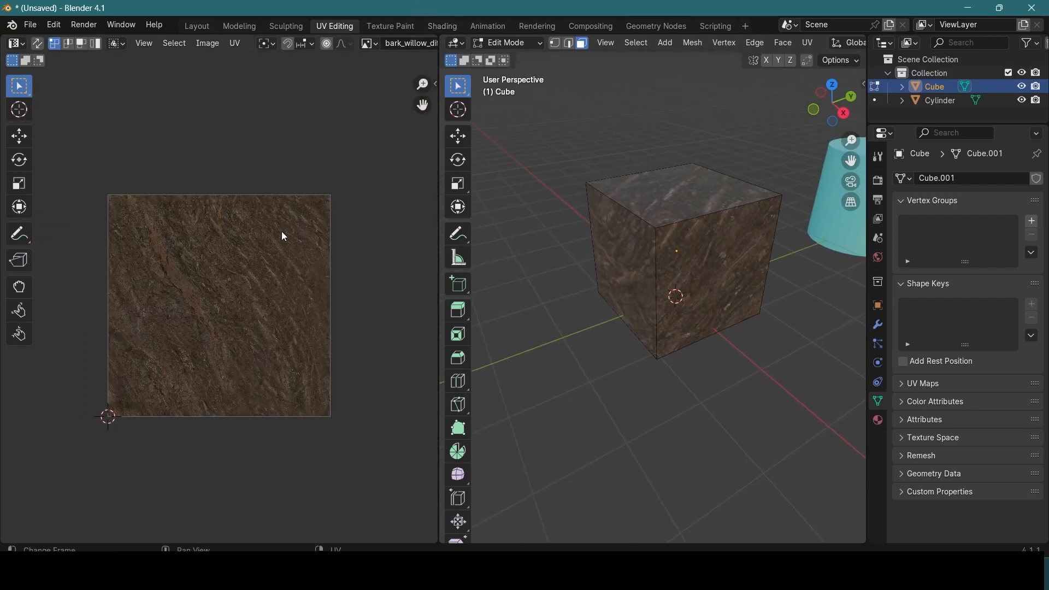
Step: Select the cube's faces one at a time to examine where each one lies in the UV layout
{"action": "left_click", "coordinate": [711, 198]}
{"action": "key", "text": "Tab"}
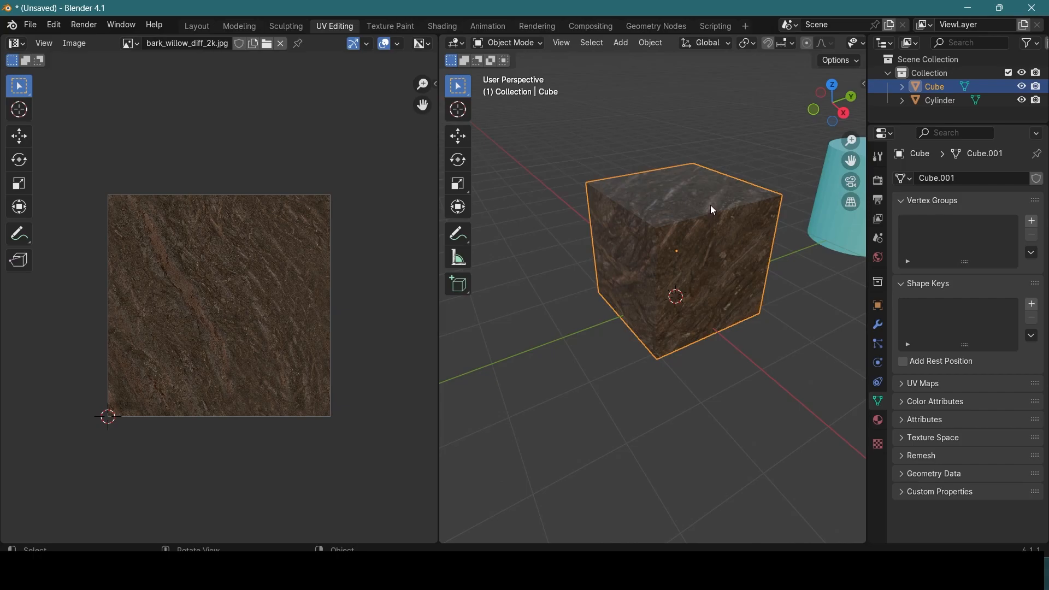
{"action": "key", "text": "Tab"}
{"action": "scroll", "coordinate": [654, 210], "scroll_direction": "up", "scroll_amount": 3}
{"action": "middle_click_drag", "start_coordinate": [680, 215], "coordinate": [687, 205]}
{"action": "left_click", "coordinate": [618, 277]}
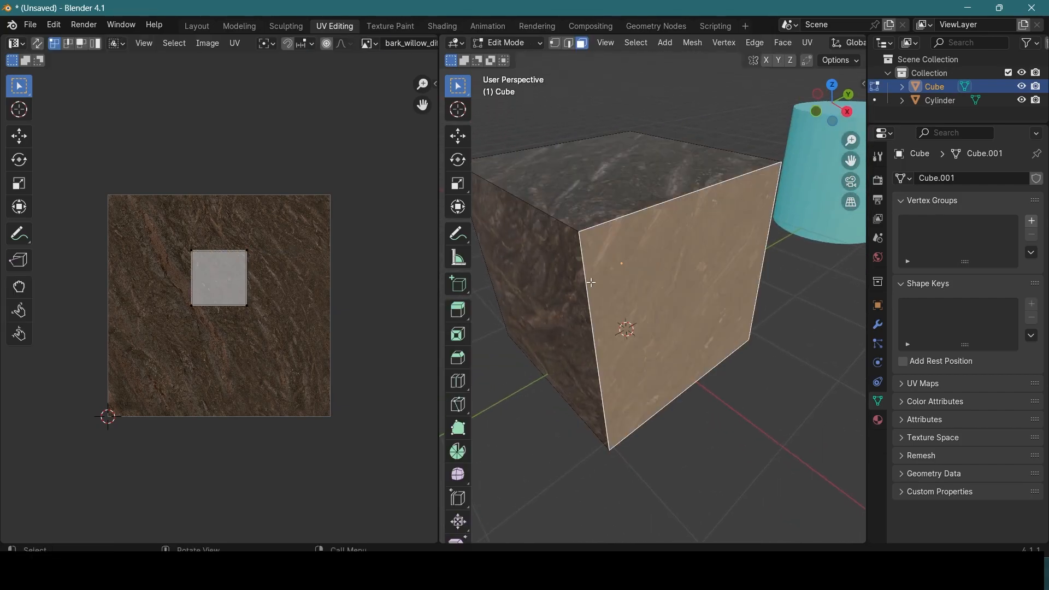
{"action": "left_click", "coordinate": [543, 276]}
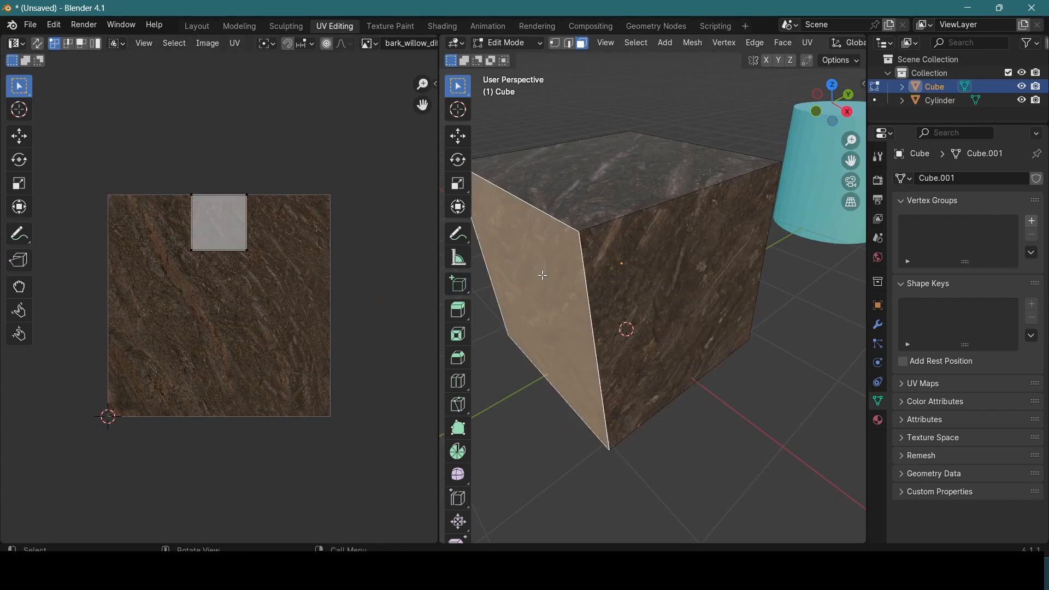
{"action": "left_click", "coordinate": [610, 180]}
{"action": "left_click", "coordinate": [677, 250]}
{"action": "middle_click_drag", "start_coordinate": [677, 251], "coordinate": [715, 205]}
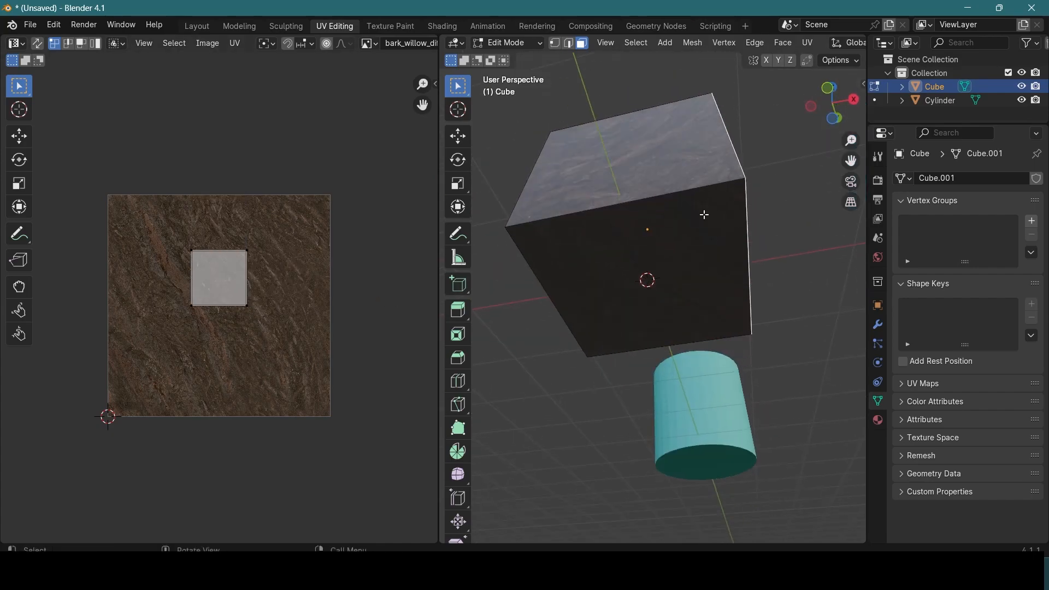
{"action": "left_click", "coordinate": [677, 239]}
{"action": "middle_click_drag", "start_coordinate": [770, 185], "coordinate": [703, 328]}
{"action": "left_click", "coordinate": [674, 270]}
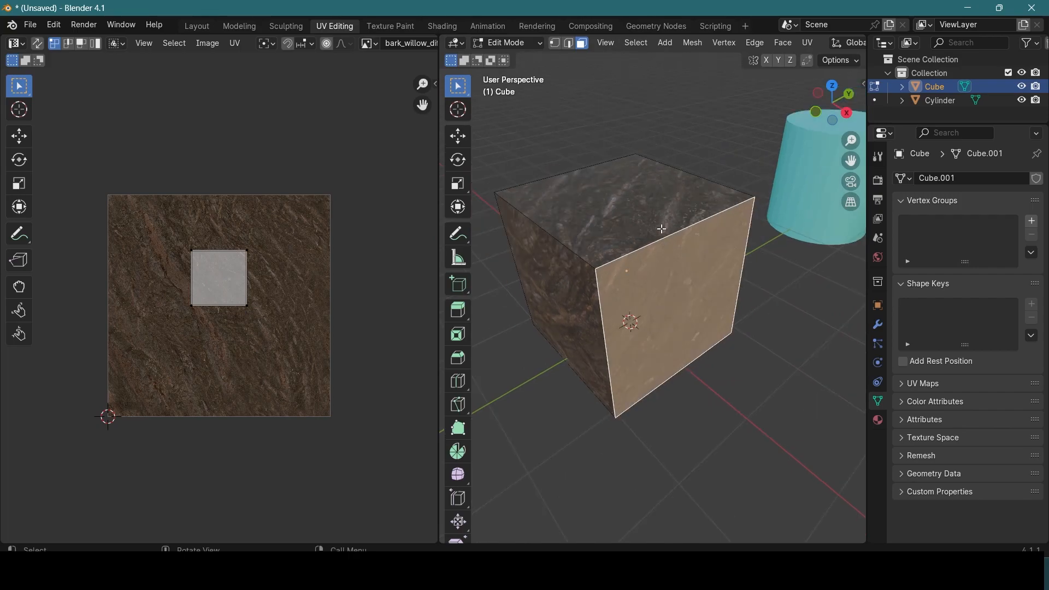
Step: Compare the top face's place in the UV layout with the whole unwrapped cube, ending with all faces selected
{"action": "key", "text": "a"}
{"action": "middle_click_drag", "start_coordinate": [662, 229], "coordinate": [608, 242]}
{"action": "left_click", "coordinate": [617, 229]}
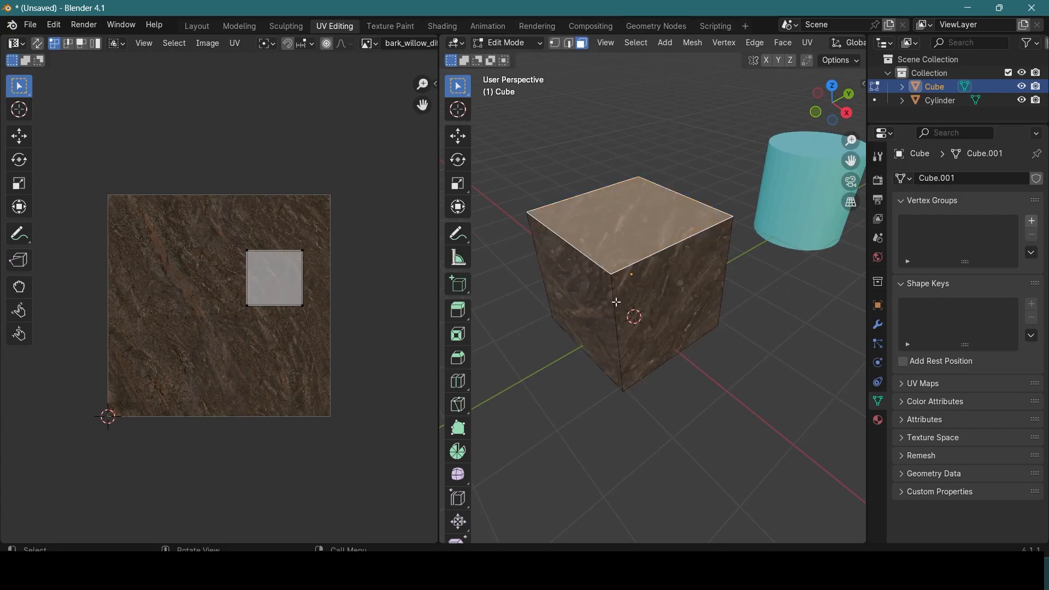
{"action": "middle_click_drag", "start_coordinate": [617, 302], "coordinate": [653, 324]}
{"action": "key", "text": "a"}
{"action": "left_click", "coordinate": [739, 283]}
{"action": "key", "text": "a"}
{"action": "middle_click_drag", "start_coordinate": [737, 282], "coordinate": [661, 286]}
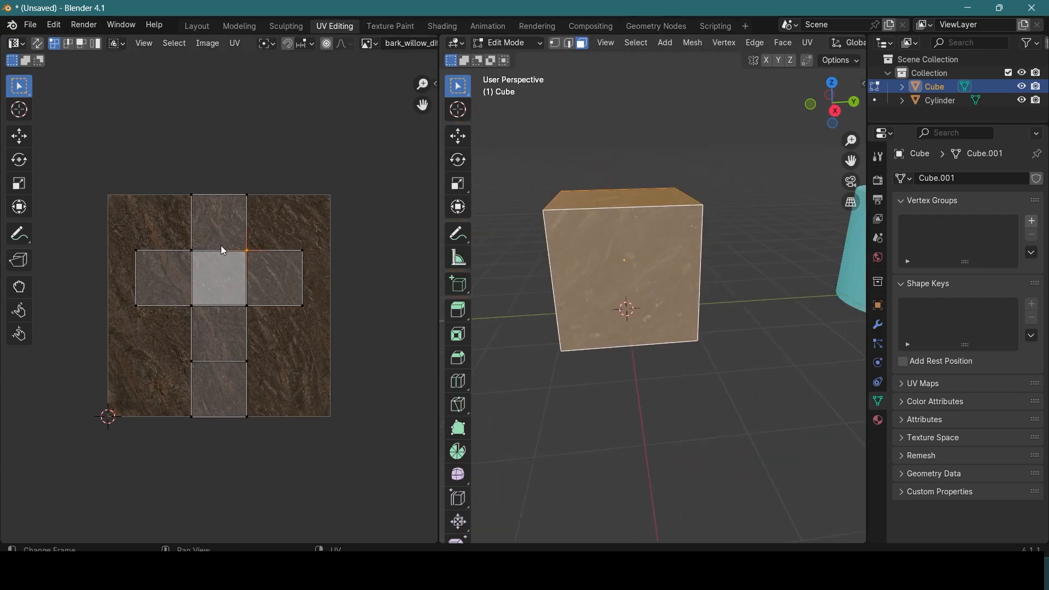
Step: Set the UV selection mode to Face and move all of the cube's UV faces together over the bark texture
{"action": "left_click", "coordinate": [96, 45]}
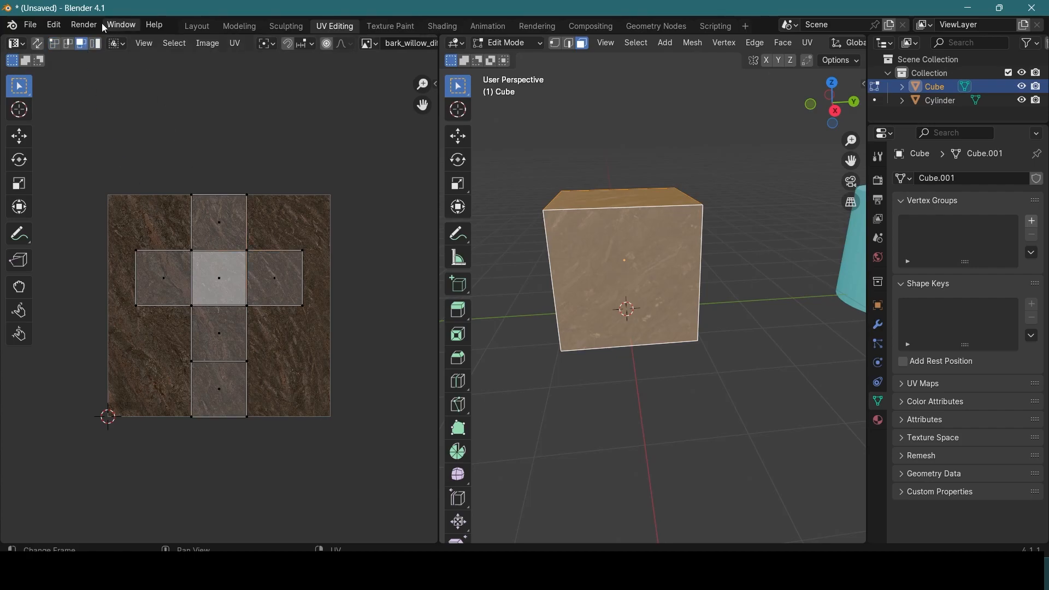
{"action": "left_click", "coordinate": [213, 258]}
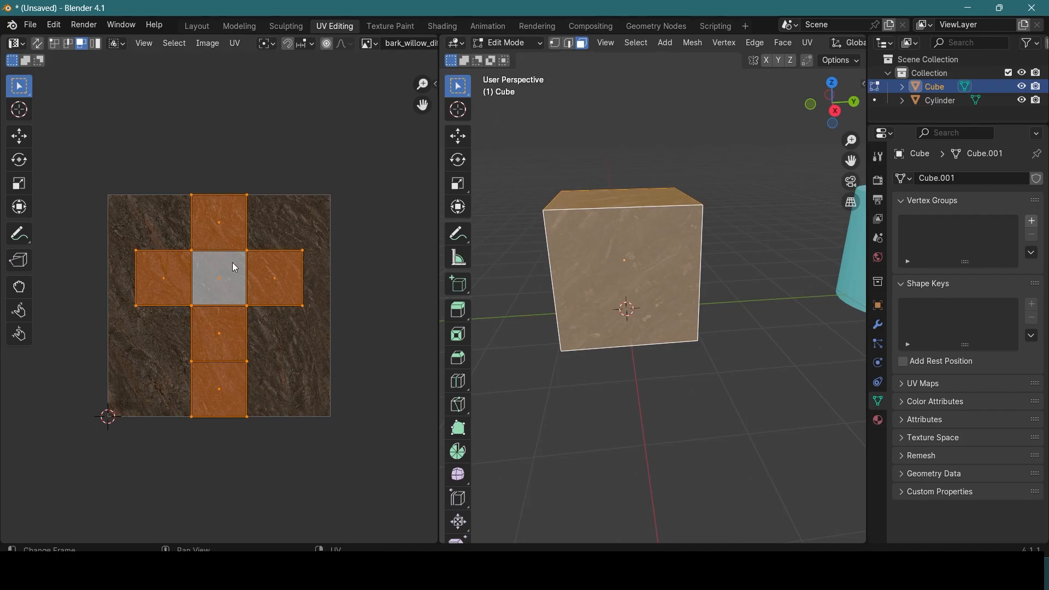
{"action": "middle_click_drag", "start_coordinate": [393, 309], "coordinate": [401, 318]}
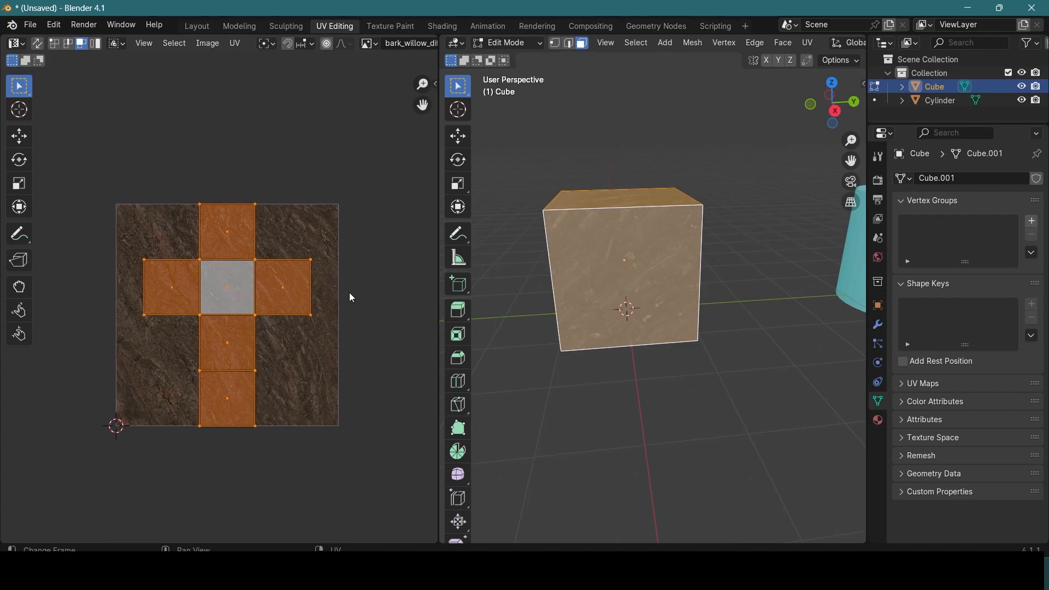
{"action": "left_click", "coordinate": [19, 136]}
{"action": "mouse_move", "coordinate": [225, 255]}
{"action": "left_mouse_down"}
{"action": "mouse_move", "coordinate": [225, 156]}
{"action": "mouse_move", "coordinate": [225, 269]}
{"action": "left_mouse_up"}
{"action": "scroll", "coordinate": [553, 240], "scroll_direction": "up", "scroll_amount": 4}
{"action": "middle_click_drag", "start_coordinate": [553, 240], "coordinate": [514, 235]}
{"action": "scroll", "coordinate": [584, 228], "scroll_direction": "down", "scroll_amount": 3}
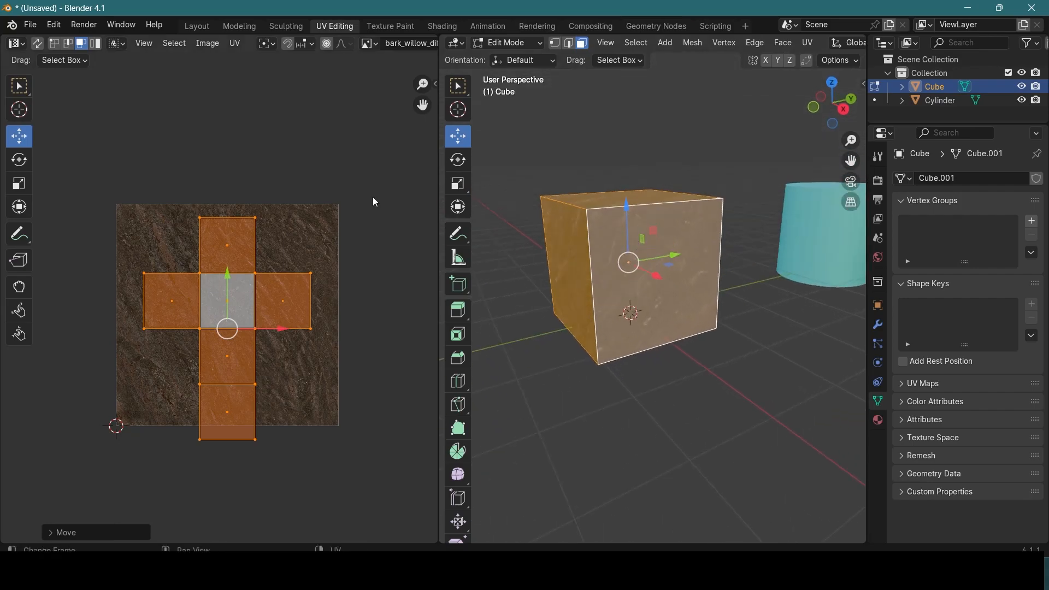
{"action": "left_click_drag", "start_coordinate": [236, 290], "coordinate": [350, 280]}
Step: Compare the cube's front face in the UV layout with the whole unwrapped cube, then pick the uppermost UV face
{"action": "key", "text": "alt+a"}
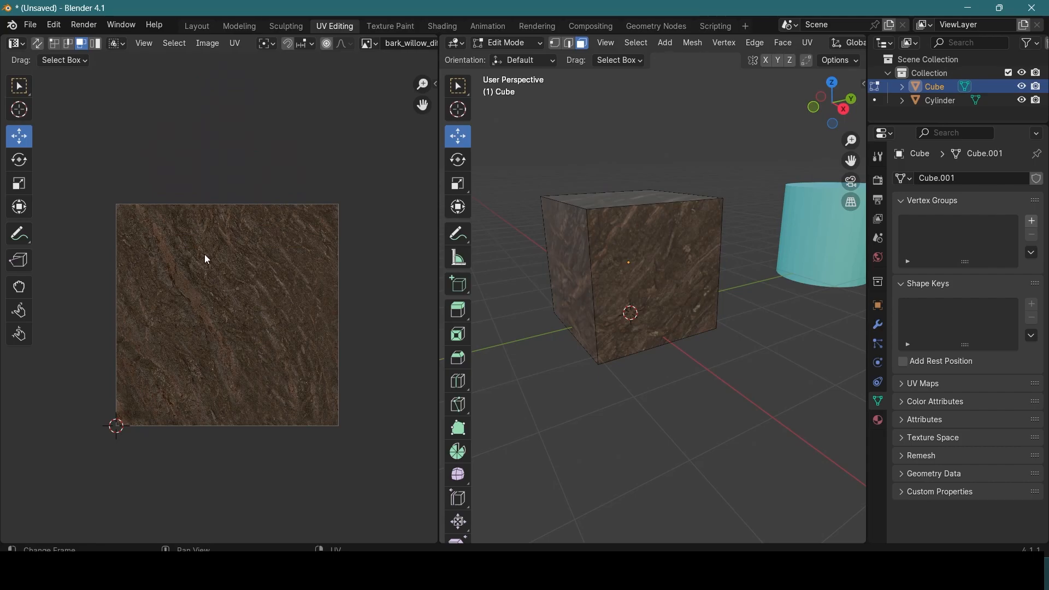
{"action": "left_click", "coordinate": [631, 218]}
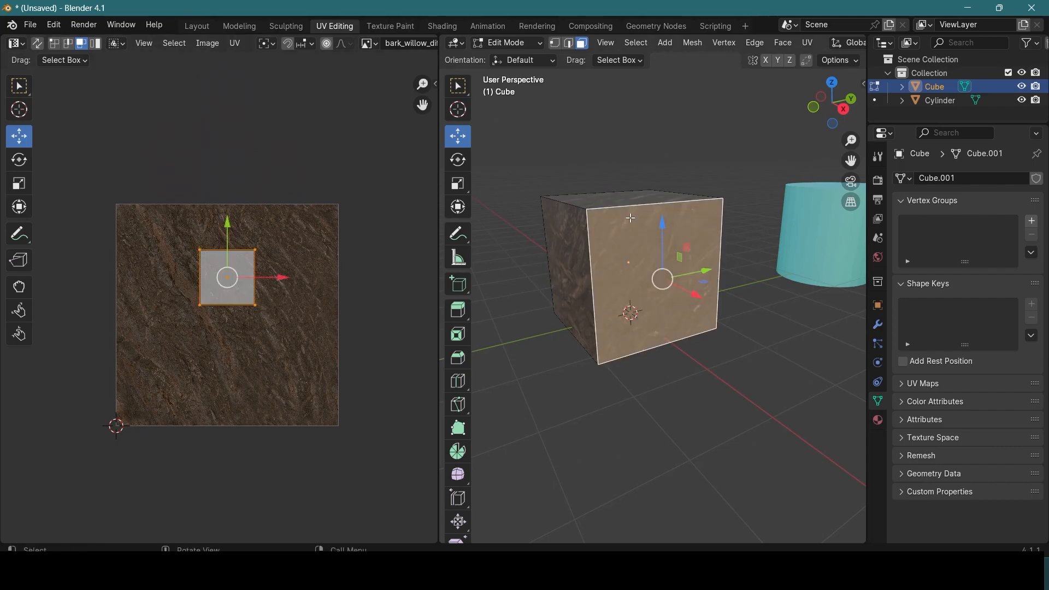
{"action": "key", "text": "Tab"}
{"action": "key", "text": "Tab"}
{"action": "key", "text": "a"}
{"action": "left_click", "coordinate": [197, 227]}
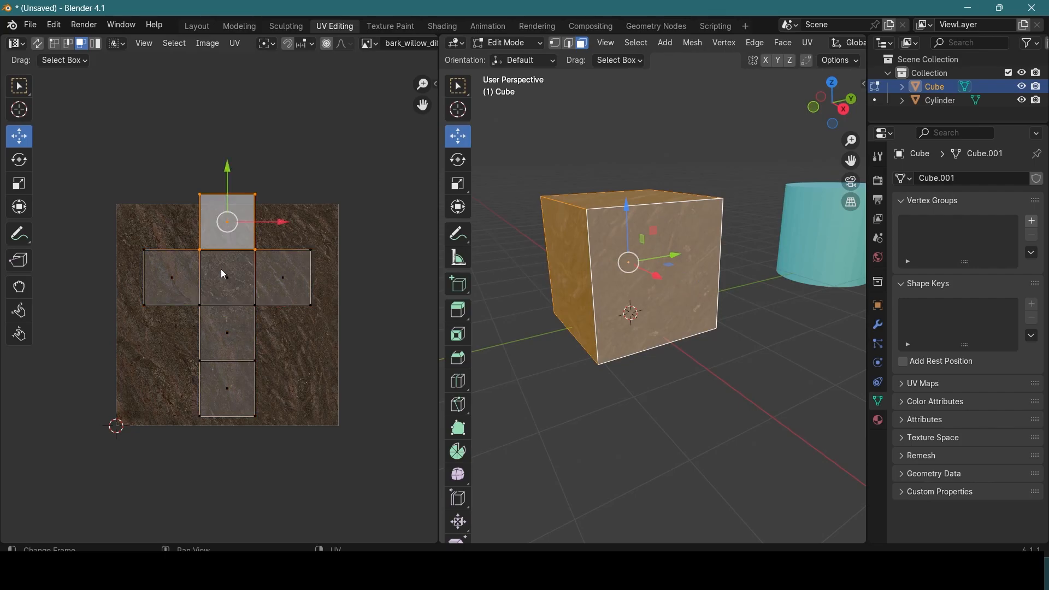
Step: Select the cube's whole linked UV island and shift it slightly, then try rotating it and undo the rotation
{"action": "key", "text": "l"}
{"action": "mouse_move", "coordinate": [281, 307]}
{"action": "left_mouse_down"}
{"action": "mouse_move", "coordinate": [369, 306]}
{"action": "mouse_move", "coordinate": [280, 307]}
{"action": "left_mouse_up"}
{"action": "key", "text": "r"}
{"action": "left_click_drag", "start_coordinate": [256, 251], "coordinate": [234, 324]}
{"action": "key", "text": "ctrl+z"}
Step: Scale the cube's whole UV island up over the bark texture
{"action": "key", "text": "s"}
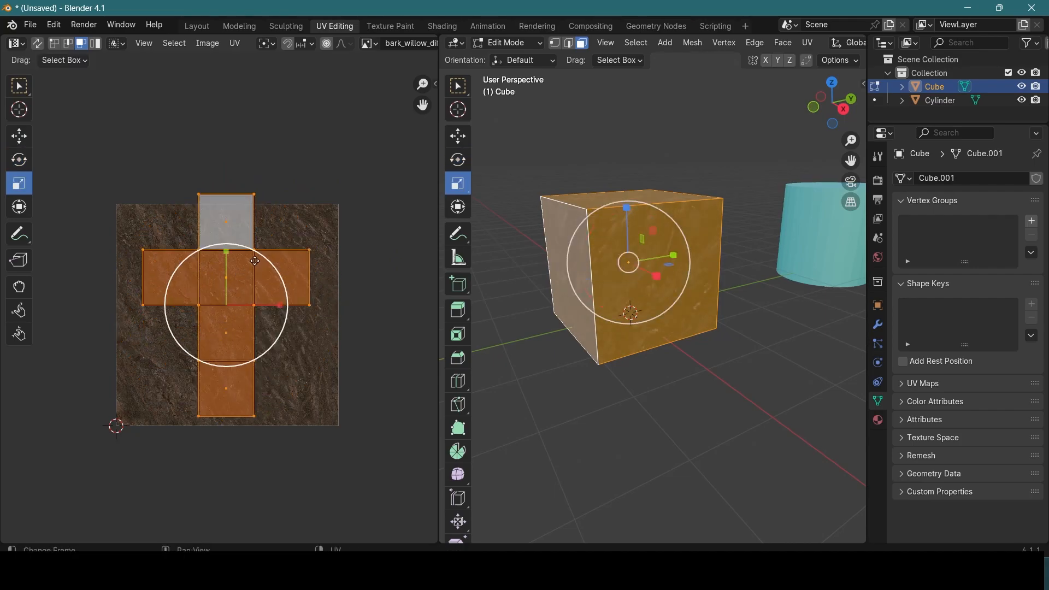
{"action": "left_click_drag", "start_coordinate": [274, 266], "coordinate": [358, 223]}
{"action": "left_click", "coordinate": [518, 299]}
{"action": "middle_click_drag", "start_coordinate": [541, 293], "coordinate": [484, 342]}
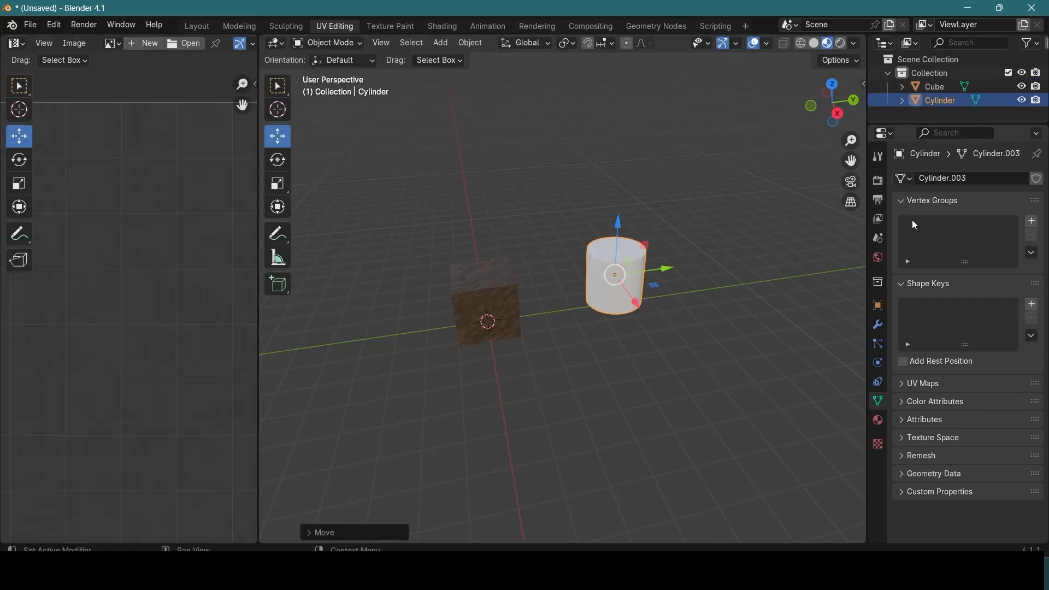
Step: Create a new material for the selected cylinder and name it cylinder
{"action": "left_click", "coordinate": [881, 326]}
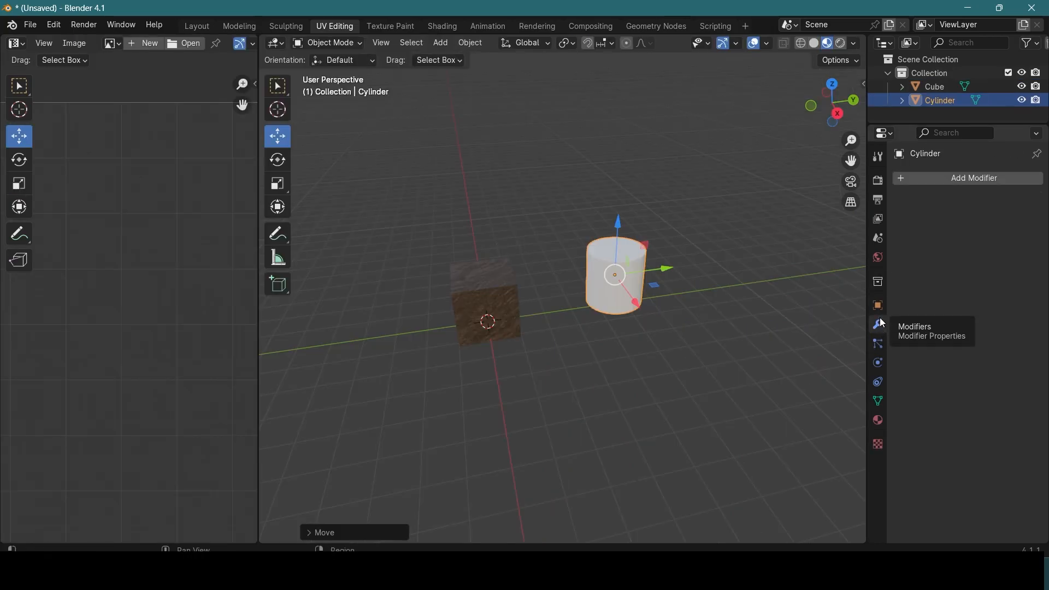
{"action": "left_click", "coordinate": [879, 307]}
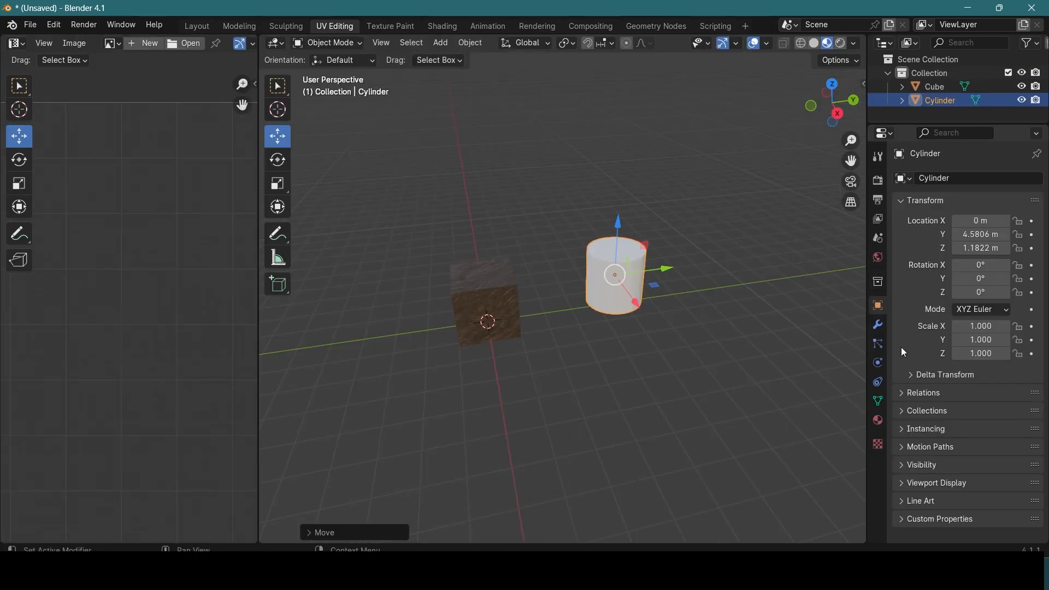
{"action": "left_click", "coordinate": [880, 423]}
{"action": "left_click", "coordinate": [967, 237]}
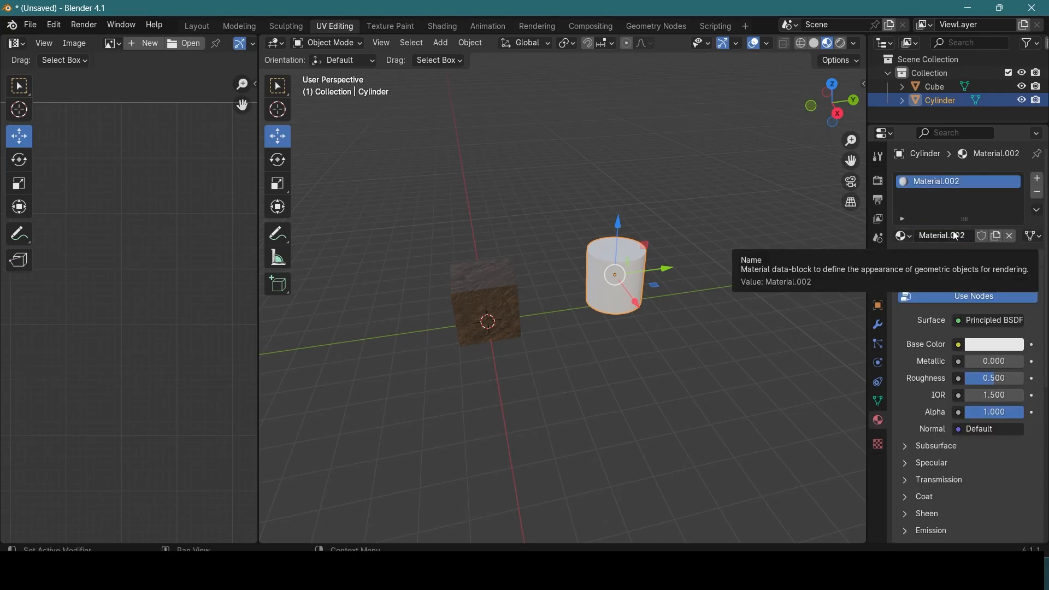
{"action": "left_click", "coordinate": [958, 240]}
{"action": "type", "text": "cylinder"}
{"action": "key", "text": "Return"}
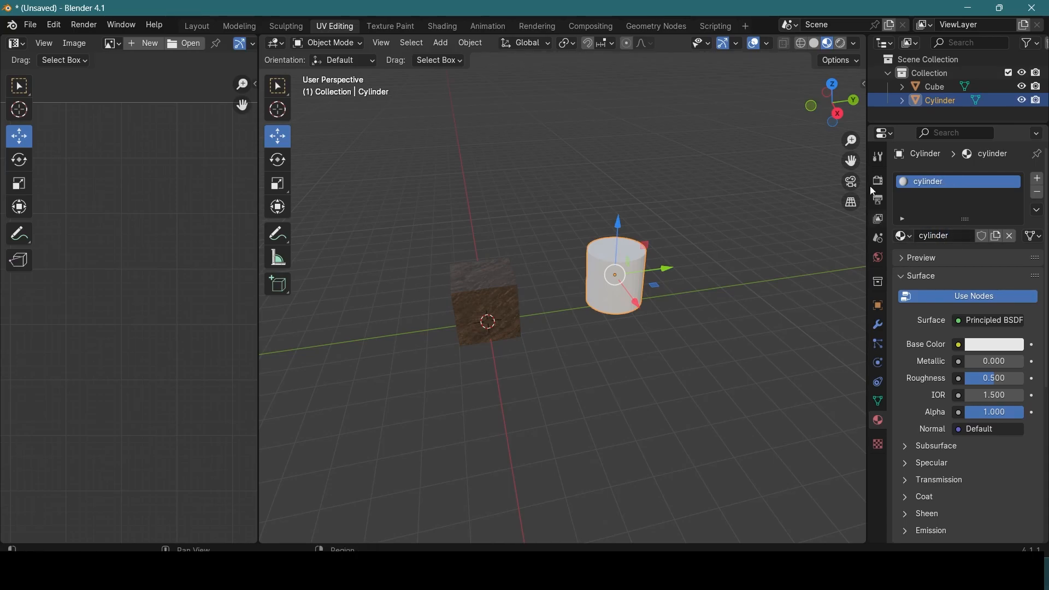
Step: Open the Shading workspace with the cylinder in view, and switch to File Explorer to open the 3D TEXTURES AND HDRIS folder
{"action": "left_click", "coordinate": [442, 26]}
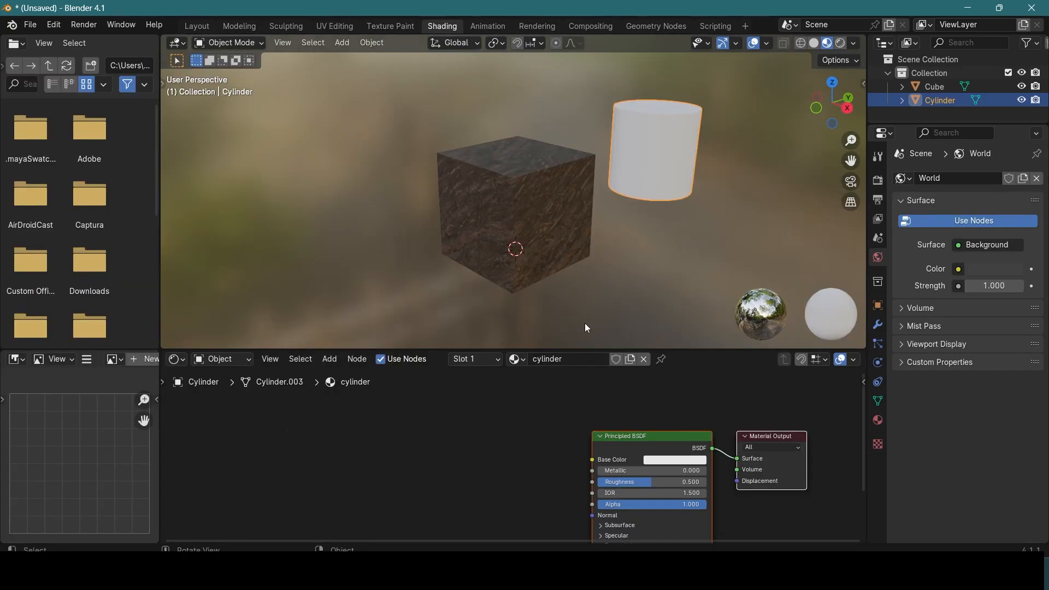
{"action": "middle_click_drag", "start_coordinate": [671, 156], "coordinate": [530, 158]}
{"action": "left_click_drag", "start_coordinate": [648, 433], "coordinate": [641, 399]}
{"action": "key", "text": "alt+Tab"}
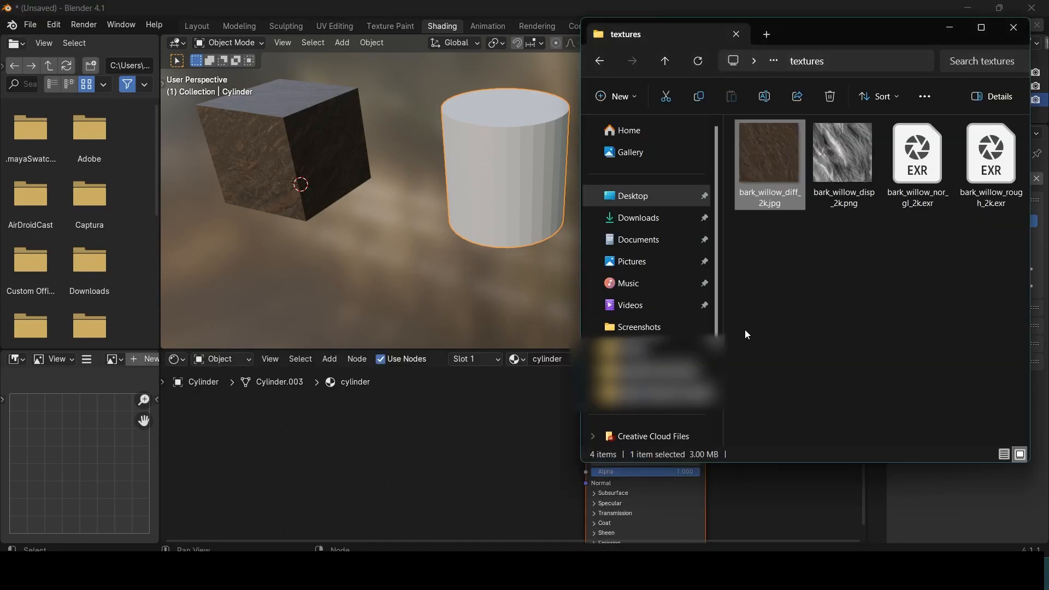
{"action": "left_click", "coordinate": [798, 243]}
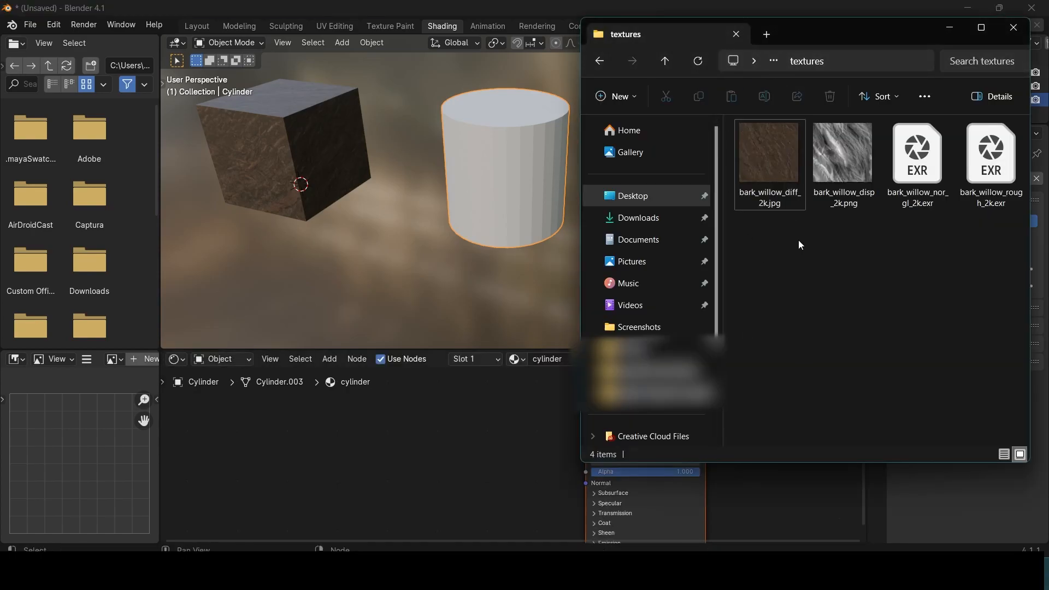
{"action": "key", "text": "alt+Up"}
{"action": "key", "text": "alt+Up"}
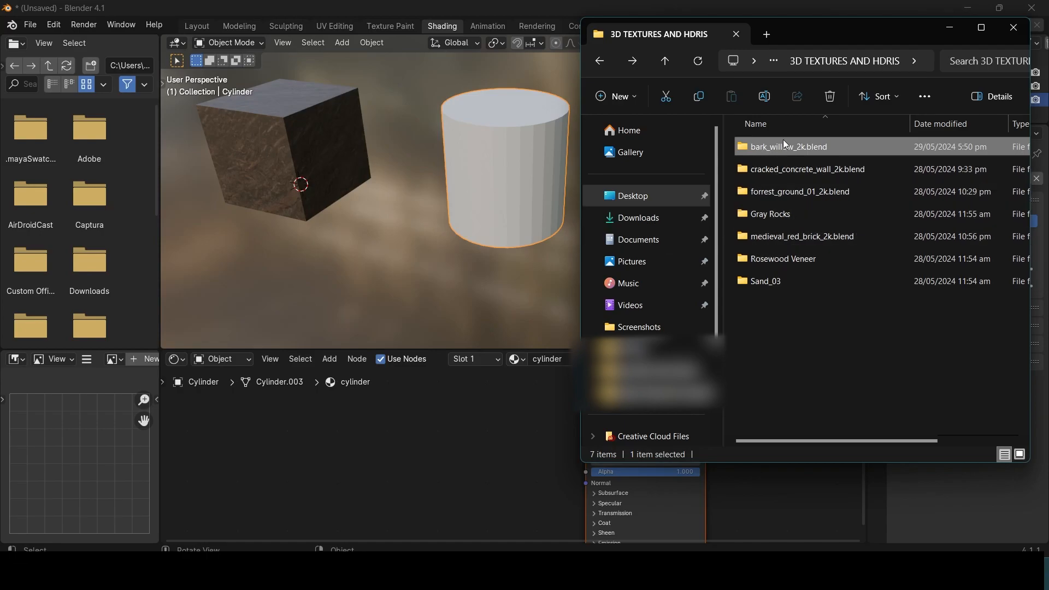
Step: Add bark_willow_diff_2k.jpg from the bark_willow_2k.blend textures folder as an image node in the cylinder's material
{"action": "left_click_drag", "start_coordinate": [786, 150], "coordinate": [323, 435]}
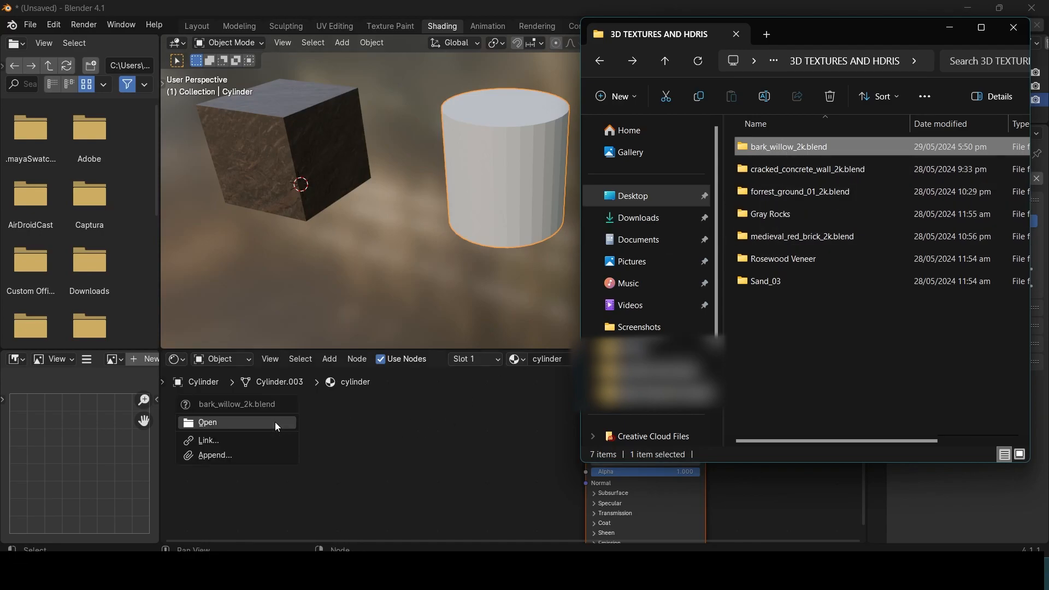
{"action": "double_click", "coordinate": [791, 147]}
{"action": "double_click", "coordinate": [789, 145]}
{"action": "left_click_drag", "start_coordinate": [776, 165], "coordinate": [294, 446]}
{"action": "key", "text": "alt+Left"}
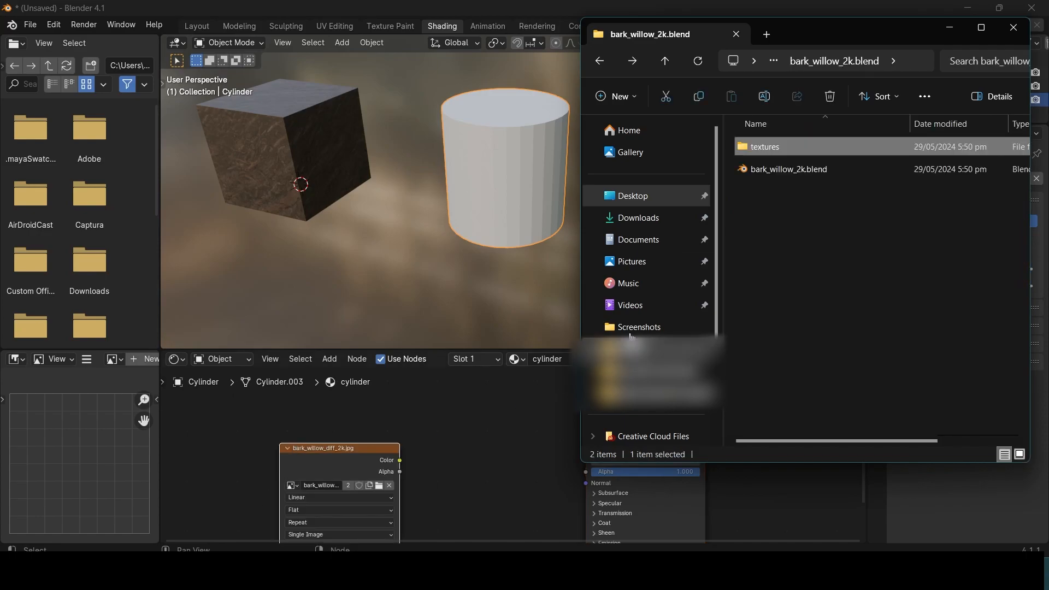
Step: Return to Blender, connect the bark image's Color output to the Principled BSDF's Base Color, and reposition the image node
{"action": "left_click", "coordinate": [950, 28]}
{"action": "left_click_drag", "start_coordinate": [405, 462], "coordinate": [596, 428]}
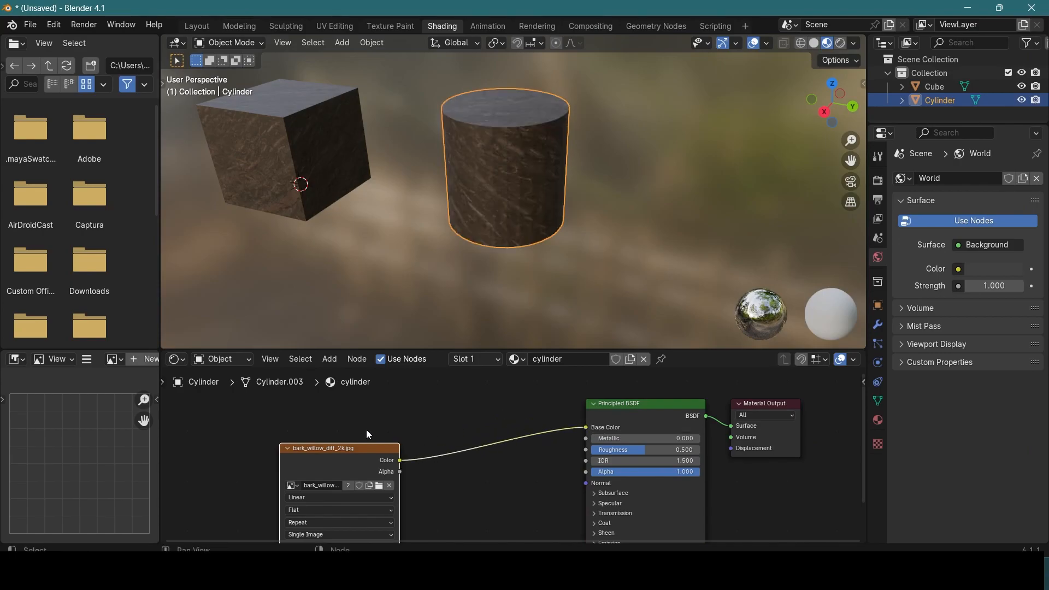
{"action": "left_click_drag", "start_coordinate": [350, 456], "coordinate": [334, 418]}
Step: Examine how the bark texture lies on the cylinder's side and top face
{"action": "scroll", "coordinate": [499, 152], "scroll_direction": "up", "scroll_amount": 4}
{"action": "middle_click_drag", "start_coordinate": [500, 152], "coordinate": [497, 128]}
{"action": "scroll", "coordinate": [443, 143], "scroll_direction": "down", "scroll_amount": 3}
{"action": "middle_click_drag", "start_coordinate": [534, 161], "coordinate": [514, 156]}
{"action": "scroll", "coordinate": [514, 155], "scroll_direction": "down", "scroll_amount": 2}
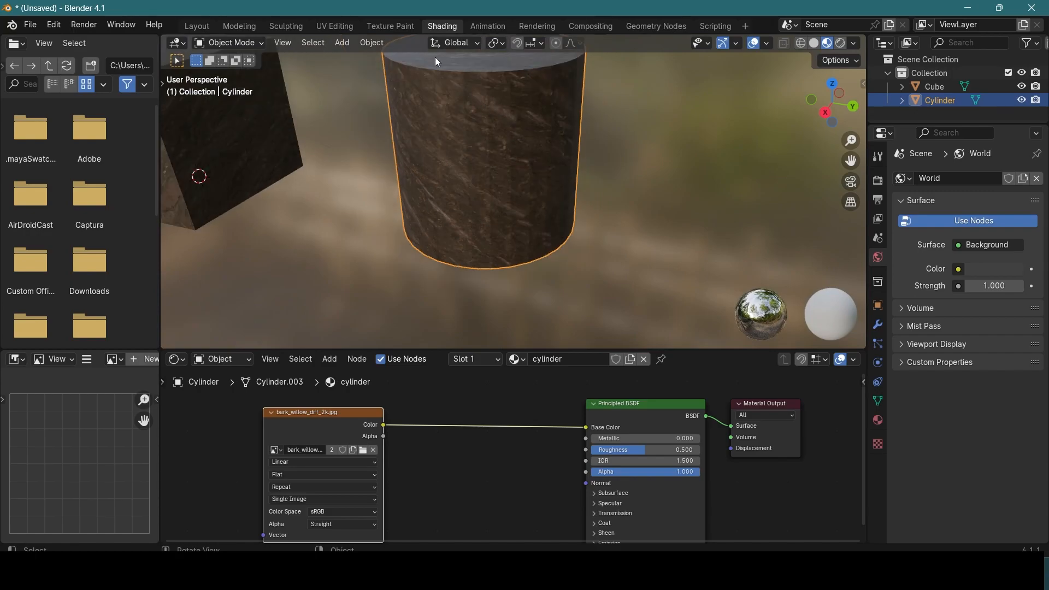
{"action": "middle_click_drag", "start_coordinate": [401, 50], "coordinate": [579, 212]}
{"action": "middle_click_drag", "start_coordinate": [419, 90], "coordinate": [453, 153]}
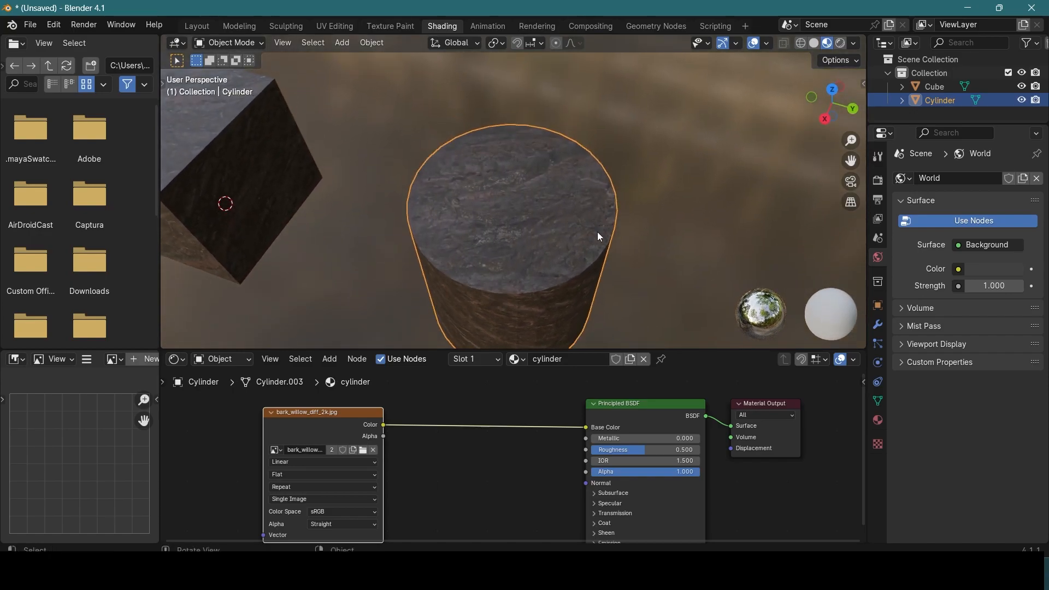
{"action": "scroll", "coordinate": [481, 194], "scroll_direction": "up", "scroll_amount": 1}
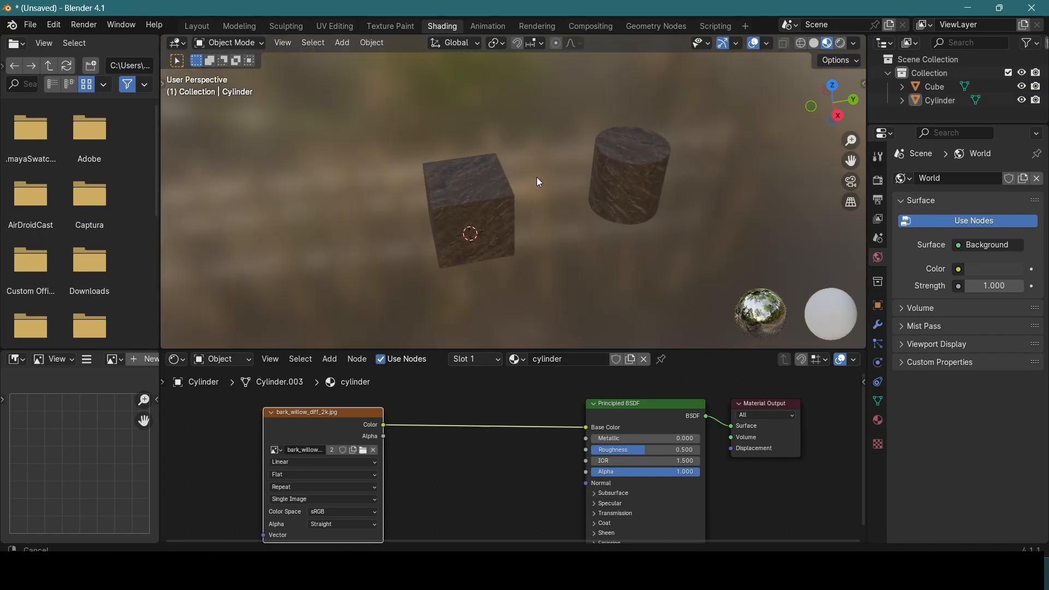
{"action": "middle_click_drag", "start_coordinate": [537, 177], "coordinate": [527, 178]}
Step: Add a plane mesh and scale it up into a large floor beneath the cube and cylinder
{"action": "key", "text": "shift+a"}
{"action": "mouse_move", "coordinate": [529, 178]}
{"action": "left_click", "coordinate": [578, 178]}
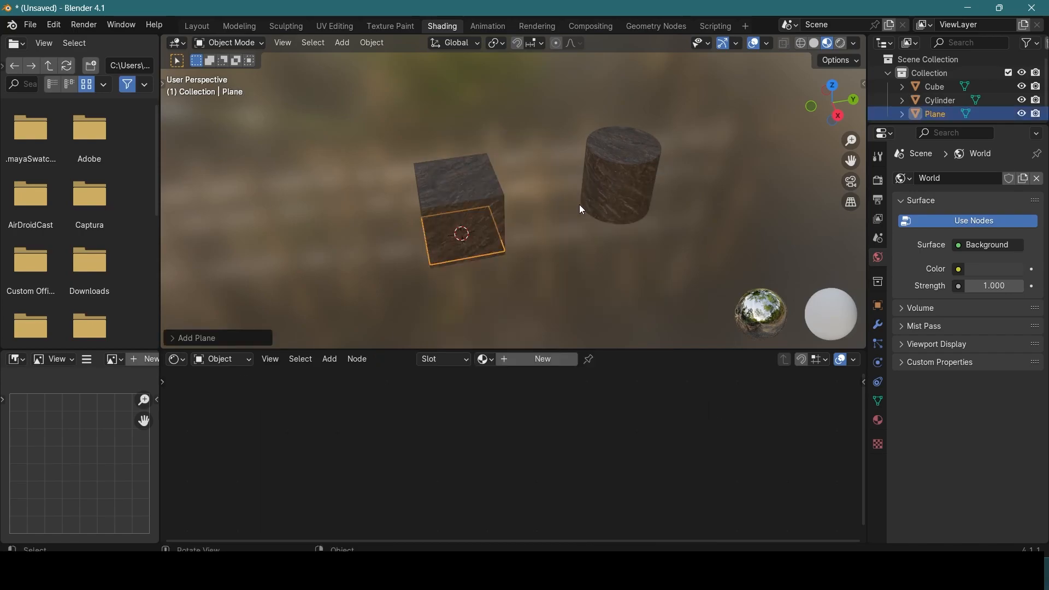
{"action": "middle_click_drag", "start_coordinate": [585, 199], "coordinate": [625, 245]}
{"action": "scroll", "coordinate": [628, 247], "scroll_direction": "down", "scroll_amount": 4}
{"action": "key", "text": "s"}
{"action": "left_click_drag", "start_coordinate": [566, 234], "coordinate": [776, 201]}
{"action": "middle_click_drag", "start_coordinate": [431, 141], "coordinate": [376, 86]}
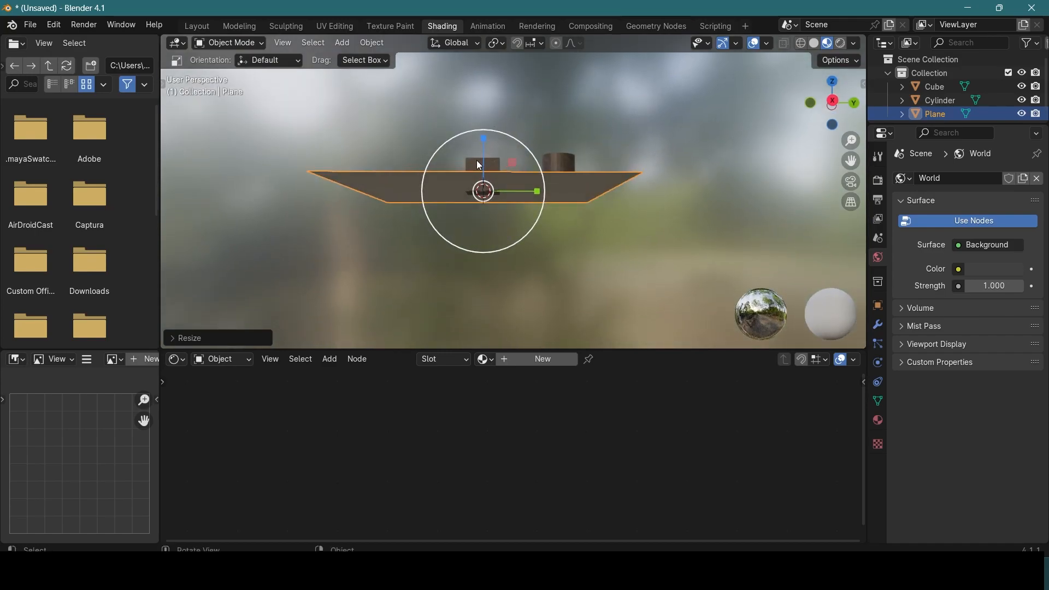
Step: Raise the cube vertically so it stands on the floor plane, then select the plane
{"action": "left_click", "coordinate": [479, 164]}
{"action": "left_click_drag", "start_coordinate": [484, 129], "coordinate": [481, 127]}
{"action": "middle_click_drag", "start_coordinate": [509, 143], "coordinate": [558, 191]}
{"action": "left_click", "coordinate": [593, 257]}
{"action": "scroll", "coordinate": [559, 191], "scroll_direction": "down", "scroll_amount": 3}
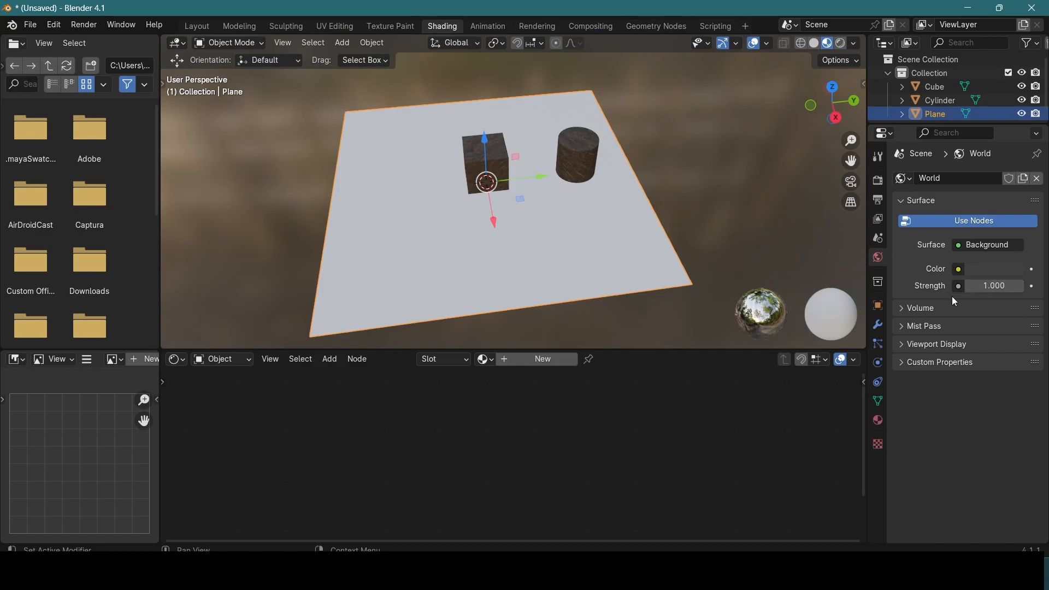
Step: Create a new material for the plane and name it floor
{"action": "left_click", "coordinate": [881, 427]}
{"action": "left_click", "coordinate": [951, 236]}
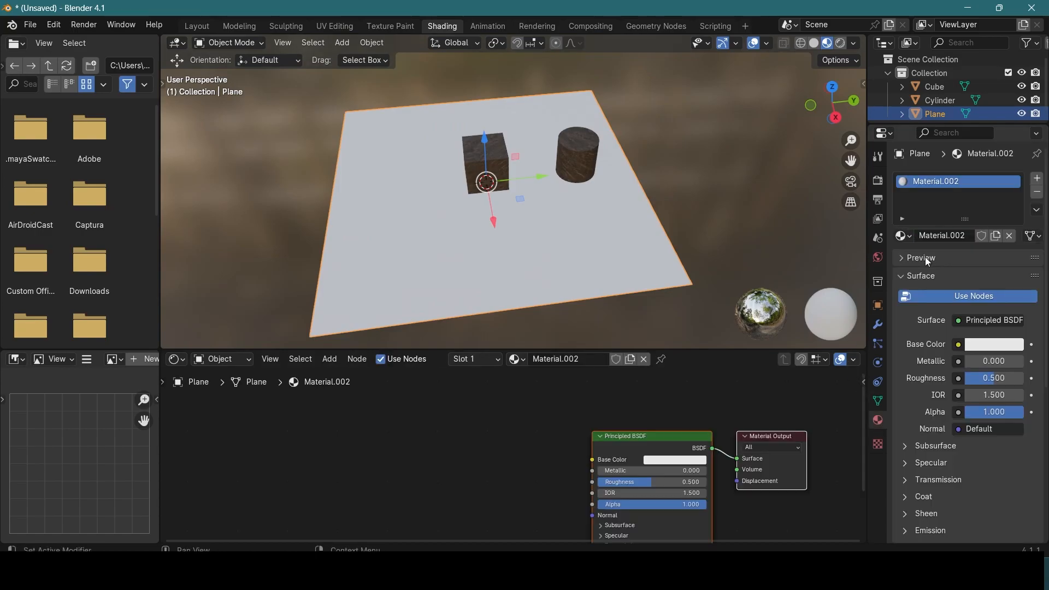
{"action": "type", "text": "p"}
{"action": "key", "text": "Return"}
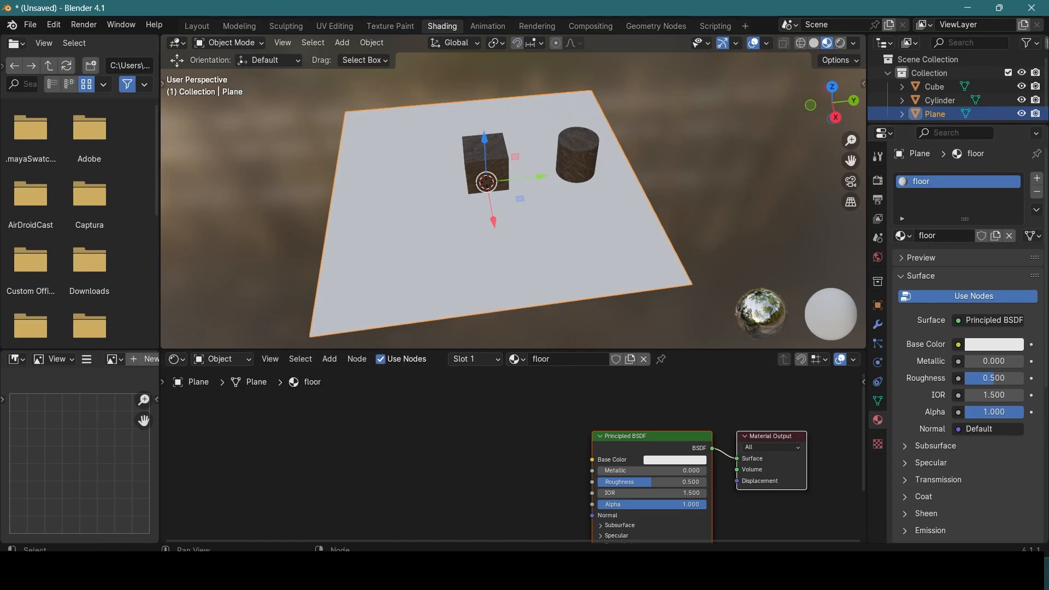
Step: Switch to File Explorer and add forrest_ground_01_diff_2k.jpg from the forrest_ground_01_2k.blend textures folder to the floor material's nodes
{"action": "key", "text": "alt+Tab"}
{"action": "left_click", "coordinate": [830, 213]}
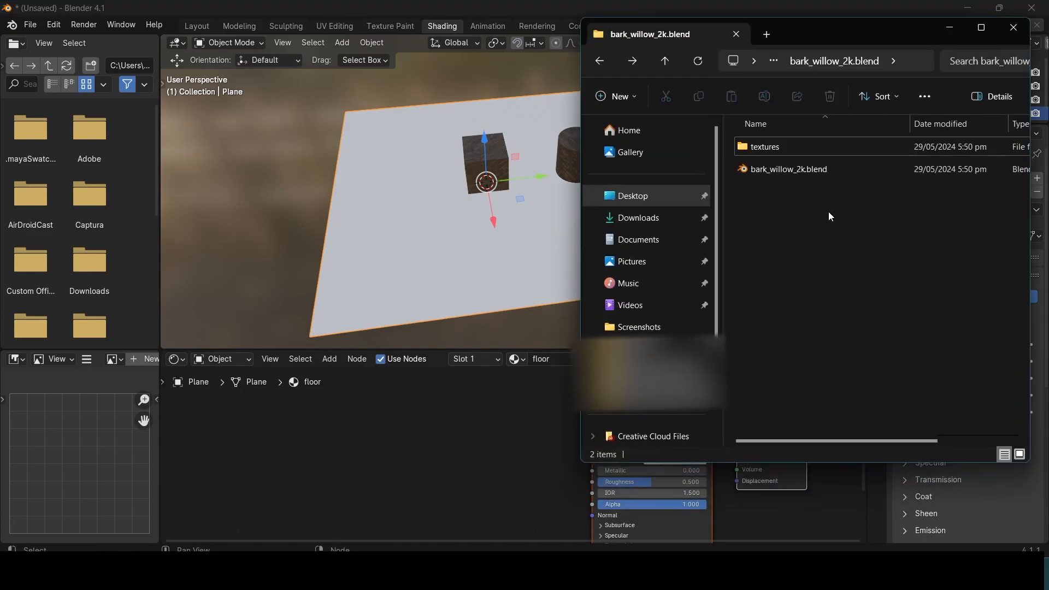
{"action": "key", "text": "alt+Up"}
{"action": "left_click", "coordinate": [798, 191]}
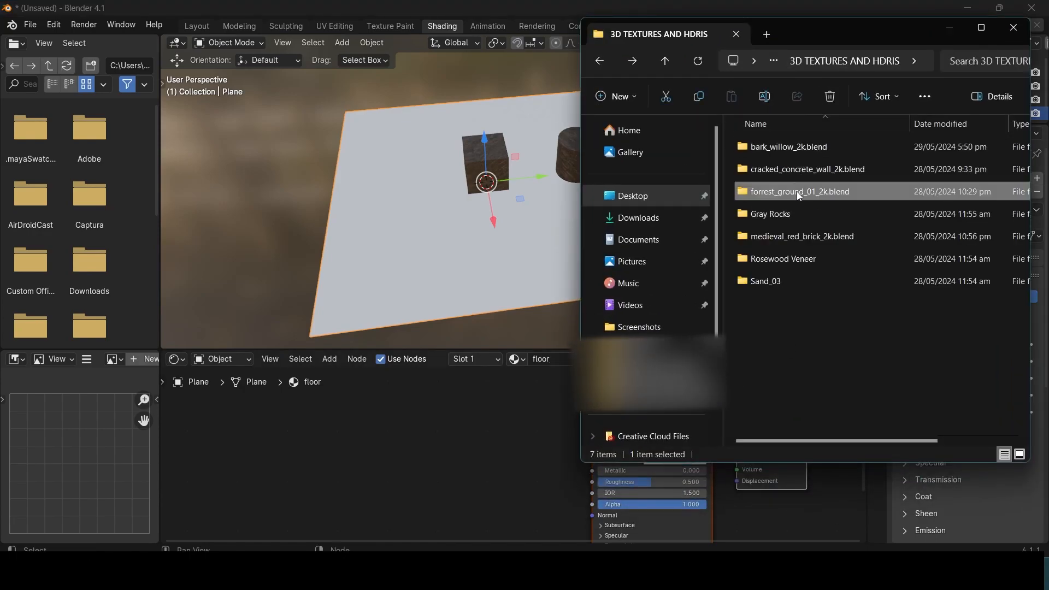
{"action": "double_click", "coordinate": [798, 192]}
{"action": "double_click", "coordinate": [794, 152]}
{"action": "left_click_drag", "start_coordinate": [779, 169], "coordinate": [437, 456]}
{"action": "key", "text": "BackSpace"}
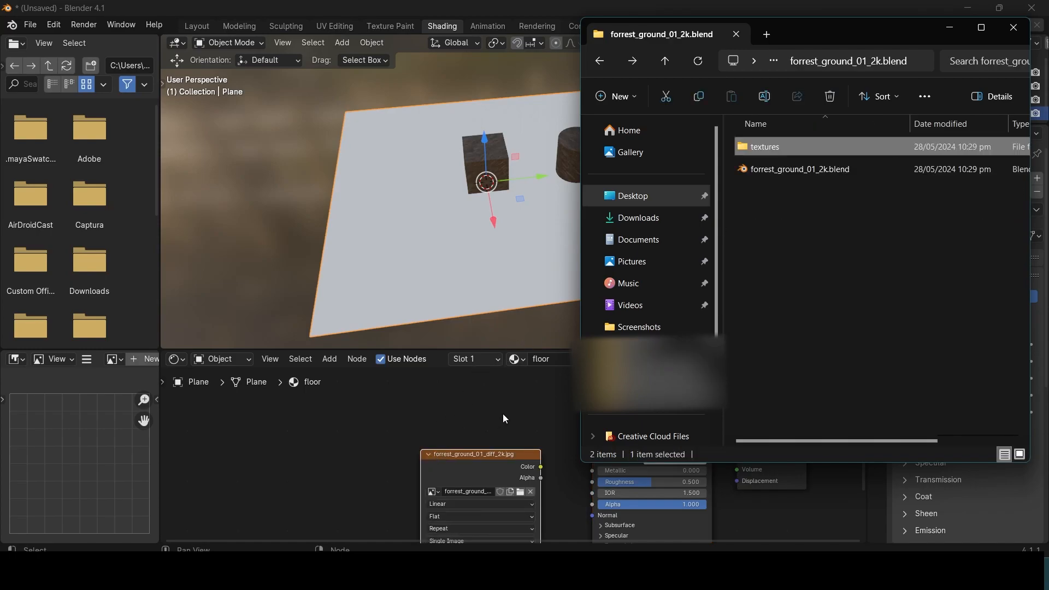
Step: Back in Blender, connect the forest ground image's Color output to the Principled BSDF's Base Color and arrange the image node
{"action": "left_click", "coordinate": [502, 415]}
{"action": "scroll", "coordinate": [546, 447], "scroll_direction": "up", "scroll_amount": 1}
{"action": "middle_click_drag", "start_coordinate": [543, 447], "coordinate": [545, 415]}
{"action": "left_click_drag", "start_coordinate": [544, 435], "coordinate": [600, 428]}
{"action": "left_click_drag", "start_coordinate": [477, 426], "coordinate": [329, 418]}
Step: Move the cube across the floor away from the cylinder, then select the floor plane
{"action": "scroll", "coordinate": [466, 202], "scroll_direction": "up", "scroll_amount": 4}
{"action": "scroll", "coordinate": [466, 205], "scroll_direction": "down", "scroll_amount": 4}
{"action": "scroll", "coordinate": [520, 225], "scroll_direction": "up", "scroll_amount": 4}
{"action": "middle_click_drag", "start_coordinate": [487, 251], "coordinate": [524, 215]}
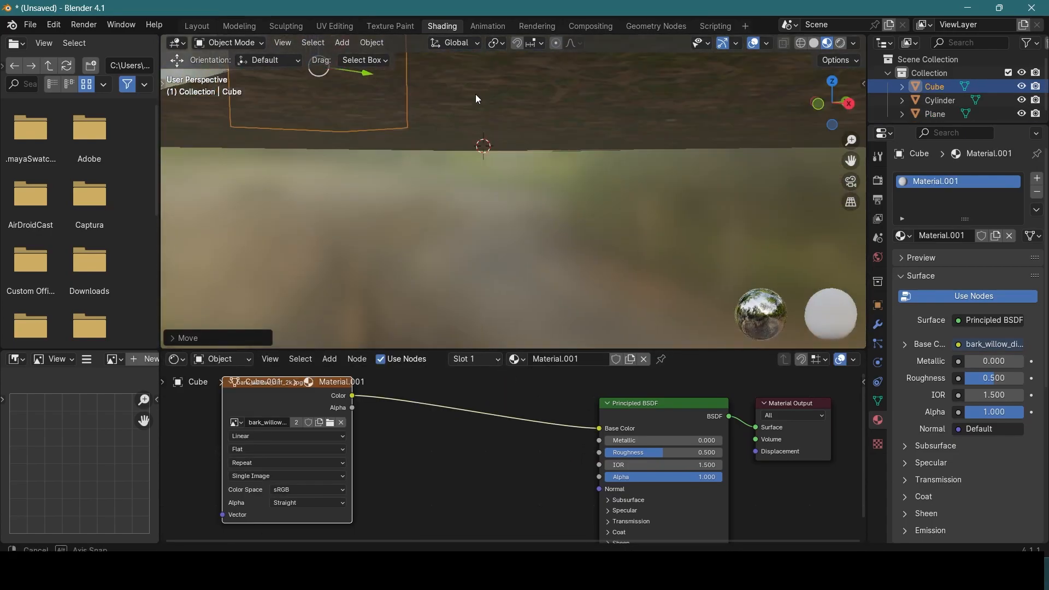
{"action": "middle_click_drag", "start_coordinate": [476, 94], "coordinate": [408, 168]}
{"action": "scroll", "coordinate": [408, 167], "scroll_direction": "down", "scroll_amount": 8}
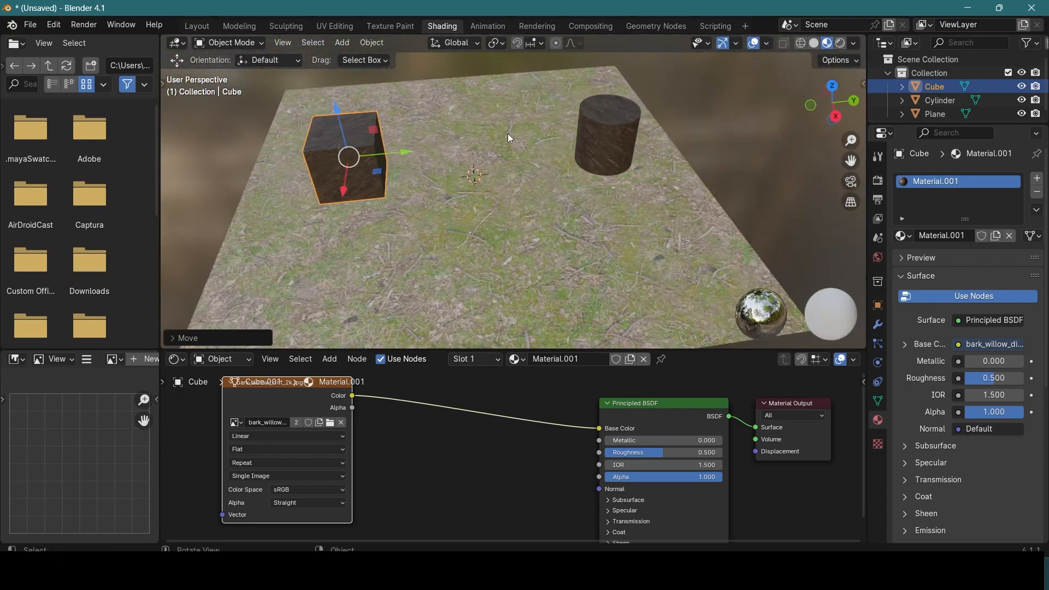
{"action": "scroll", "coordinate": [484, 135], "scroll_direction": "up", "scroll_amount": 5}
{"action": "scroll", "coordinate": [486, 145], "scroll_direction": "down", "scroll_amount": 1}
{"action": "left_click", "coordinate": [514, 206]}
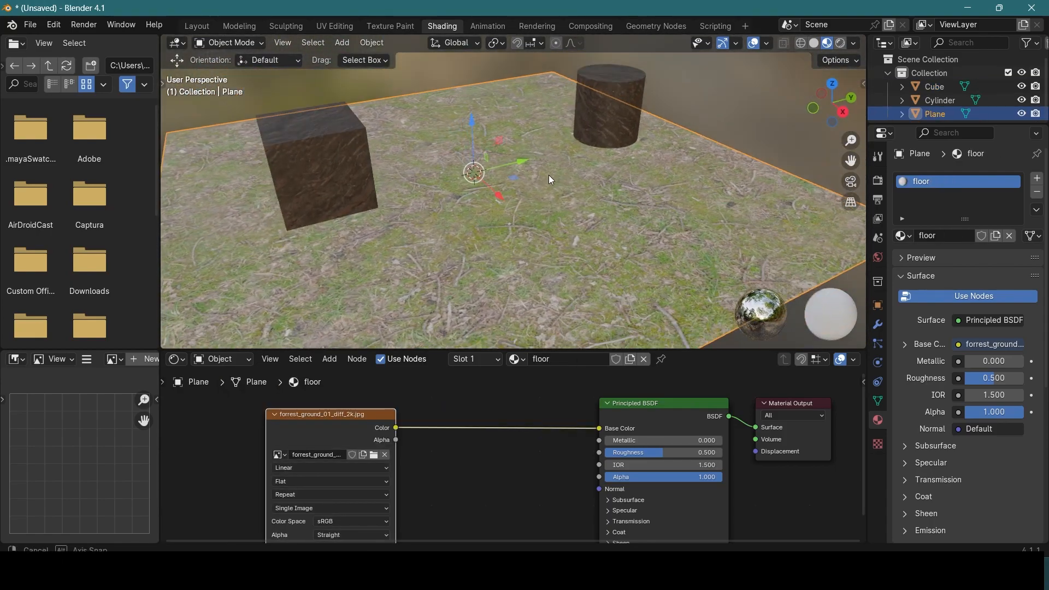
Step: Set the floor material's Roughness to 0
{"action": "scroll", "coordinate": [496, 212], "scroll_direction": "up", "scroll_amount": 6}
{"action": "middle_click_drag", "start_coordinate": [497, 212], "coordinate": [432, 310]}
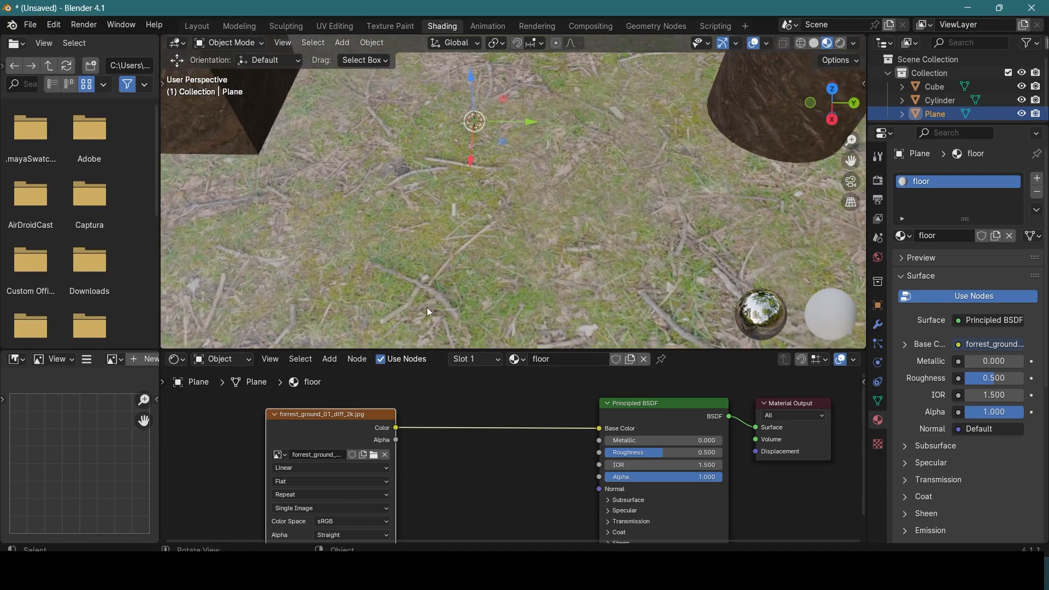
{"action": "mouse_move", "coordinate": [639, 443]}
{"action": "left_mouse_down"}
{"action": "mouse_move", "coordinate": [684, 443]}
{"action": "mouse_move", "coordinate": [632, 444]}
{"action": "left_mouse_up"}
{"action": "mouse_move", "coordinate": [682, 453]}
{"action": "left_mouse_down"}
{"action": "mouse_move", "coordinate": [722, 453]}
{"action": "mouse_move", "coordinate": [605, 453]}
{"action": "left_mouse_up"}
Step: Examine the environment reflections on the floor plane from several angles and distances
{"action": "scroll", "coordinate": [470, 240], "scroll_direction": "down", "scroll_amount": 5}
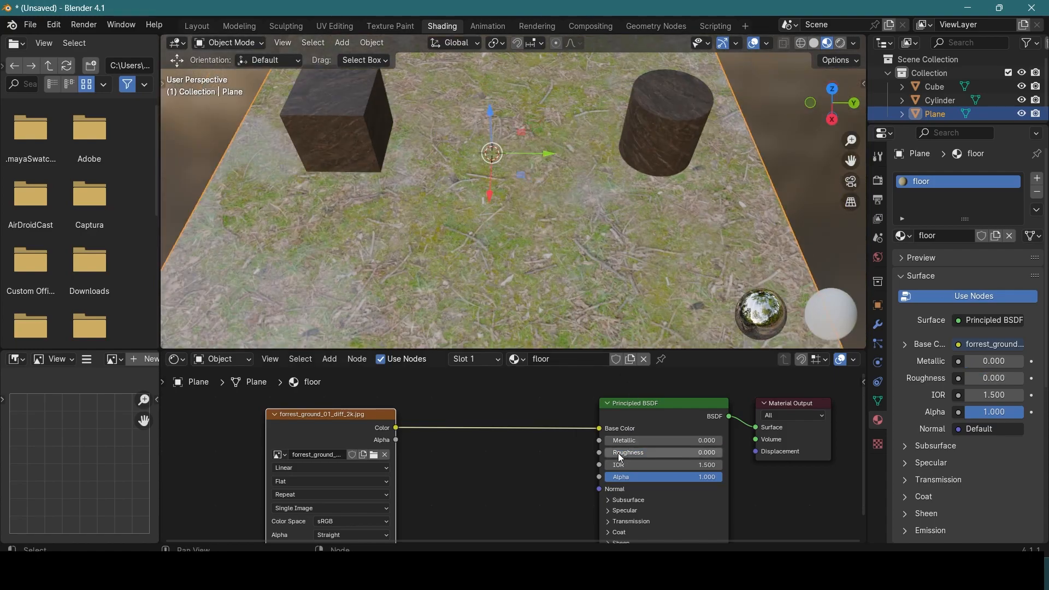
{"action": "scroll", "coordinate": [525, 279], "scroll_direction": "down", "scroll_amount": 6}
{"action": "middle_click_drag", "start_coordinate": [511, 245], "coordinate": [382, 181]}
{"action": "scroll", "coordinate": [540, 141], "scroll_direction": "down", "scroll_amount": 4}
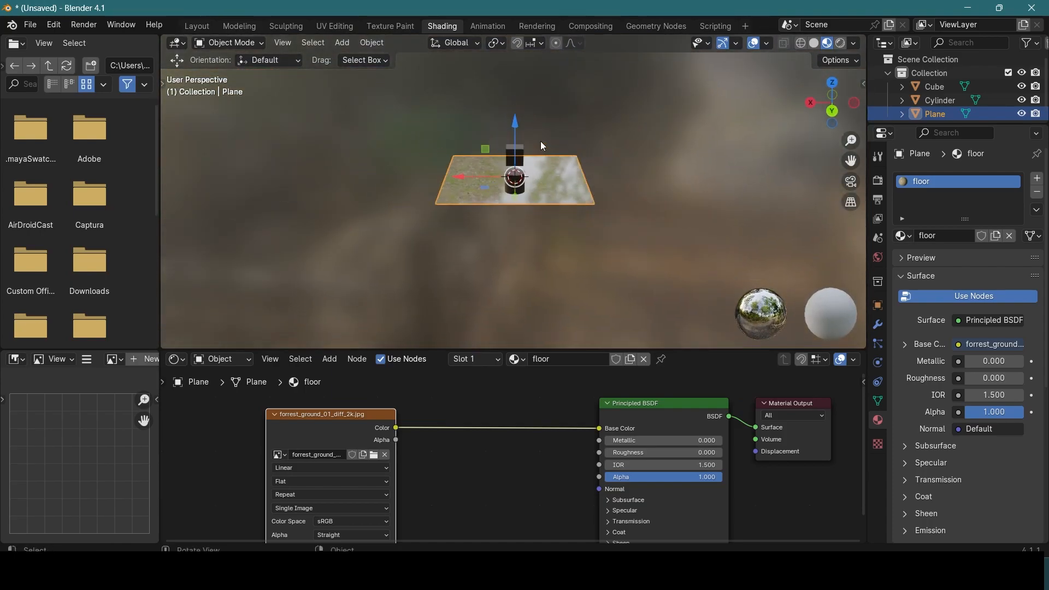
{"action": "scroll", "coordinate": [662, 188], "scroll_direction": "up", "scroll_amount": 5}
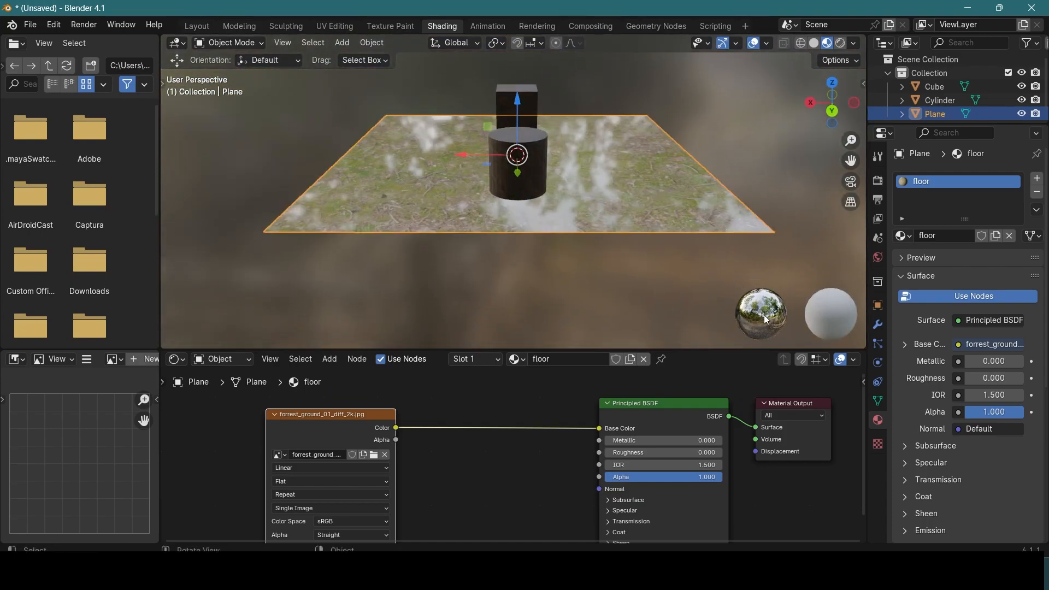
{"action": "scroll", "coordinate": [496, 143], "scroll_direction": "up", "scroll_amount": 4}
{"action": "middle_click_drag", "start_coordinate": [497, 143], "coordinate": [458, 215]}
Step: Set the floor material's Roughness to 1
{"action": "scroll", "coordinate": [480, 163], "scroll_direction": "down", "scroll_amount": 5}
{"action": "left_click_drag", "start_coordinate": [628, 455], "coordinate": [712, 453]}
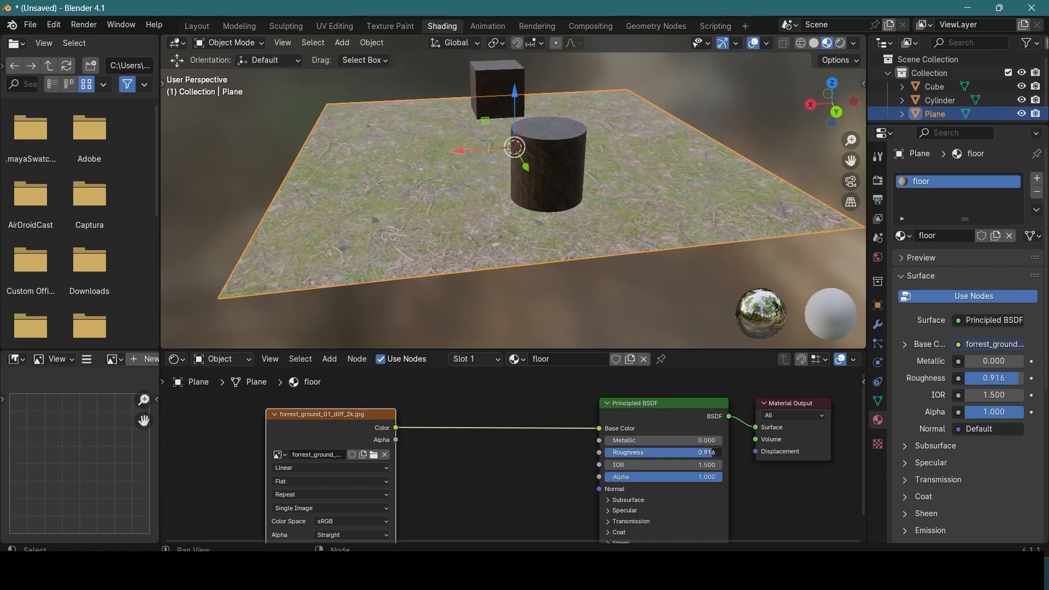
{"action": "scroll", "coordinate": [464, 168], "scroll_direction": "up", "scroll_amount": 6}
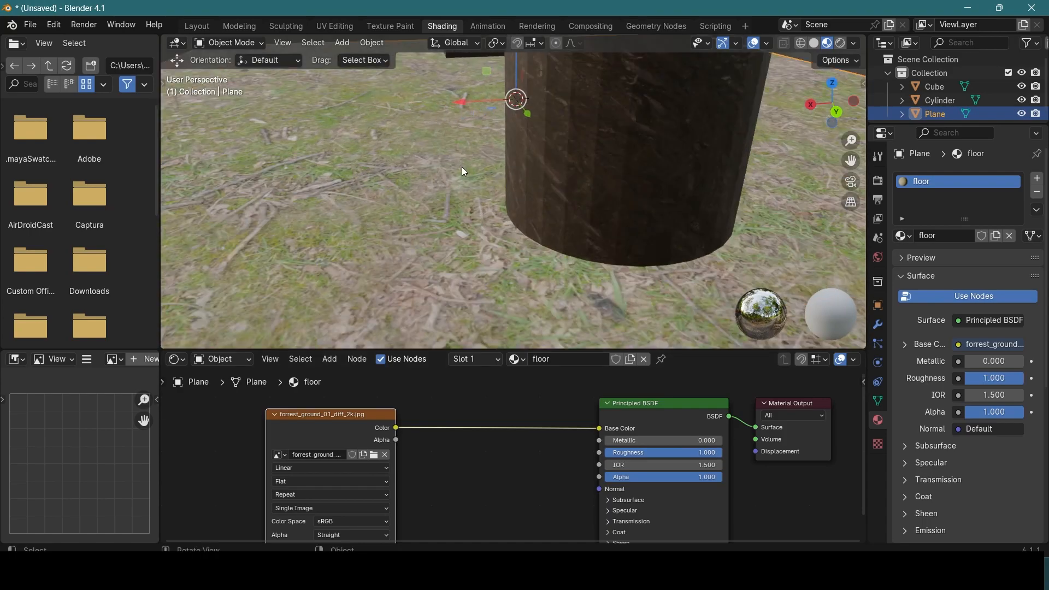
Step: Set the Roughness of both the cube's and the cylinder's materials to 1
{"action": "middle_click_drag", "start_coordinate": [490, 180], "coordinate": [388, 169]}
{"action": "left_click", "coordinate": [308, 163]}
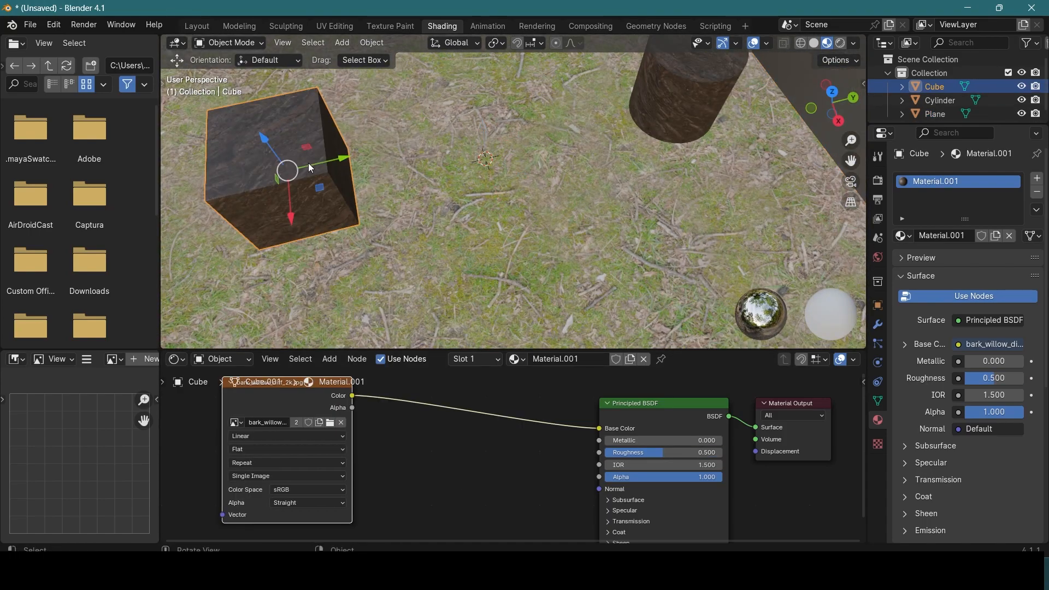
{"action": "mouse_move", "coordinate": [705, 453]}
{"action": "left_mouse_down"}
{"action": "mouse_move", "coordinate": [665, 453]}
{"action": "mouse_move", "coordinate": [722, 452]}
{"action": "left_mouse_up"}
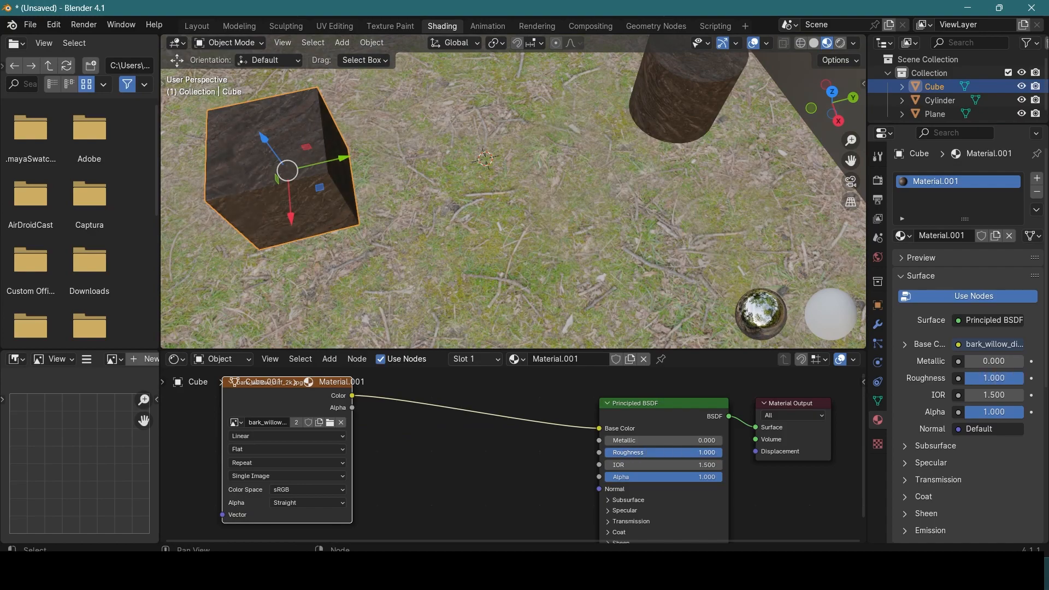
{"action": "left_click", "coordinate": [664, 58]}
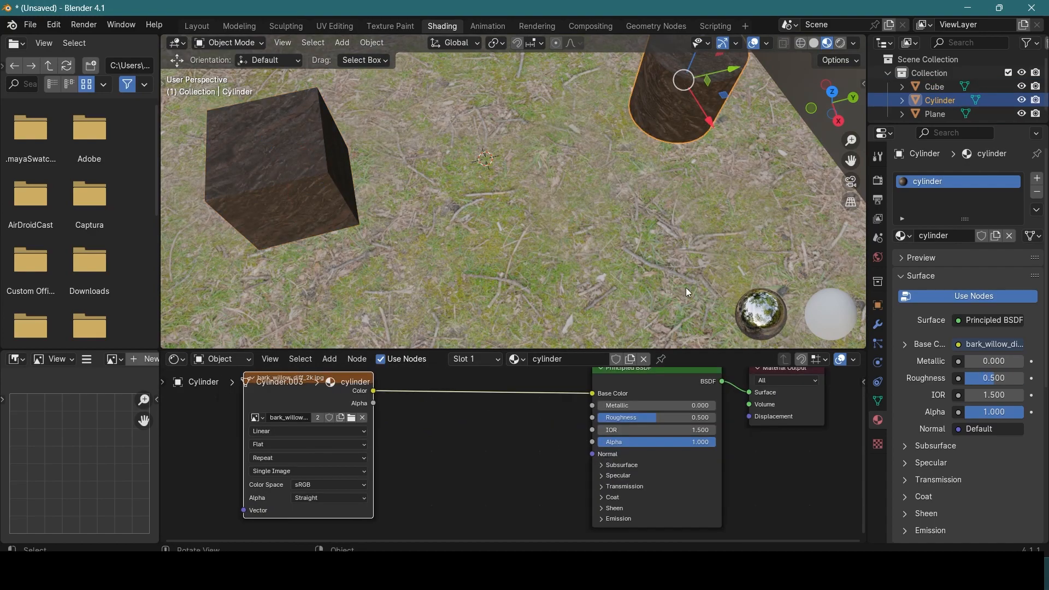
Step: Select the floor plane and examine its matte surface from several angles and distances
{"action": "left_click", "coordinate": [615, 214]}
{"action": "middle_click_drag", "start_coordinate": [616, 214], "coordinate": [537, 137]}
{"action": "scroll", "coordinate": [537, 218], "scroll_direction": "up", "scroll_amount": 6}
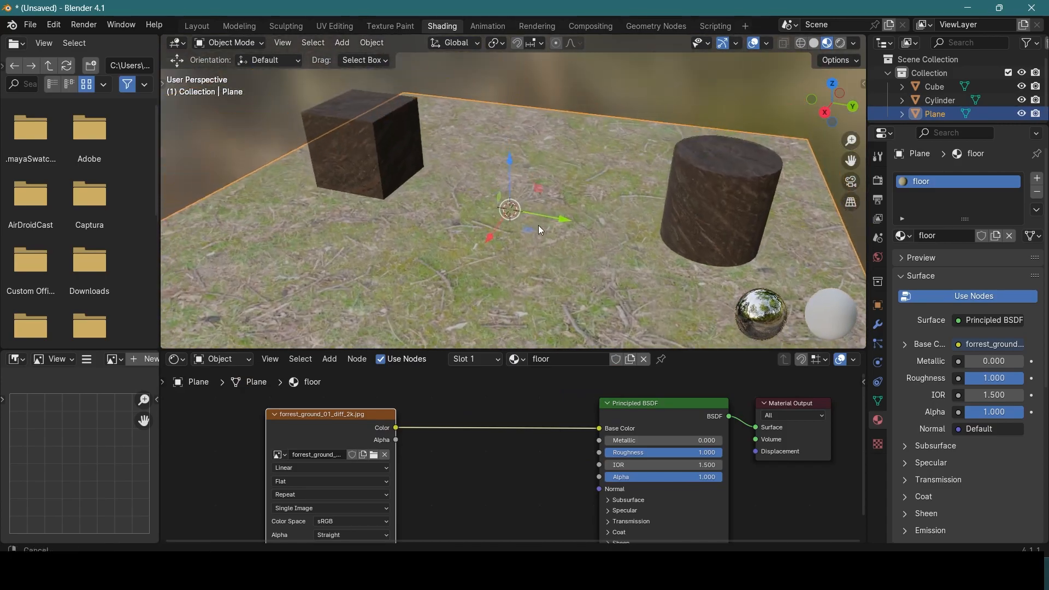
{"action": "middle_click_drag", "start_coordinate": [549, 238], "coordinate": [321, 234]}
{"action": "scroll", "coordinate": [624, 267], "scroll_direction": "up", "scroll_amount": 5}
{"action": "scroll", "coordinate": [464, 234], "scroll_direction": "down", "scroll_amount": 6}
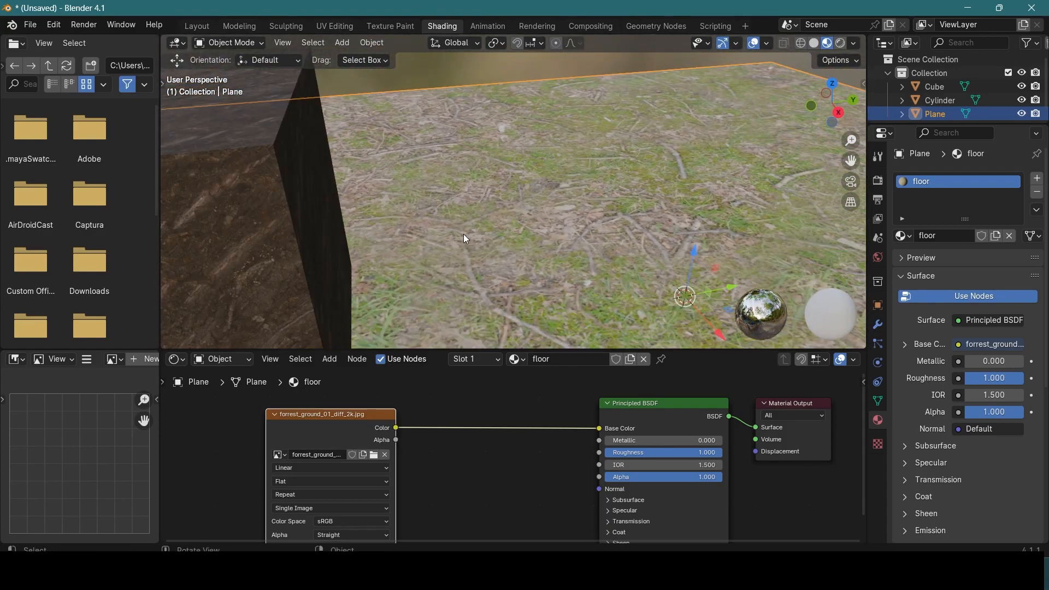
{"action": "key", "text": "KP_Decimal"}
{"action": "scroll", "coordinate": [511, 238], "scroll_direction": "up", "scroll_amount": 4}
{"action": "scroll", "coordinate": [513, 243], "scroll_direction": "up", "scroll_amount": 1}
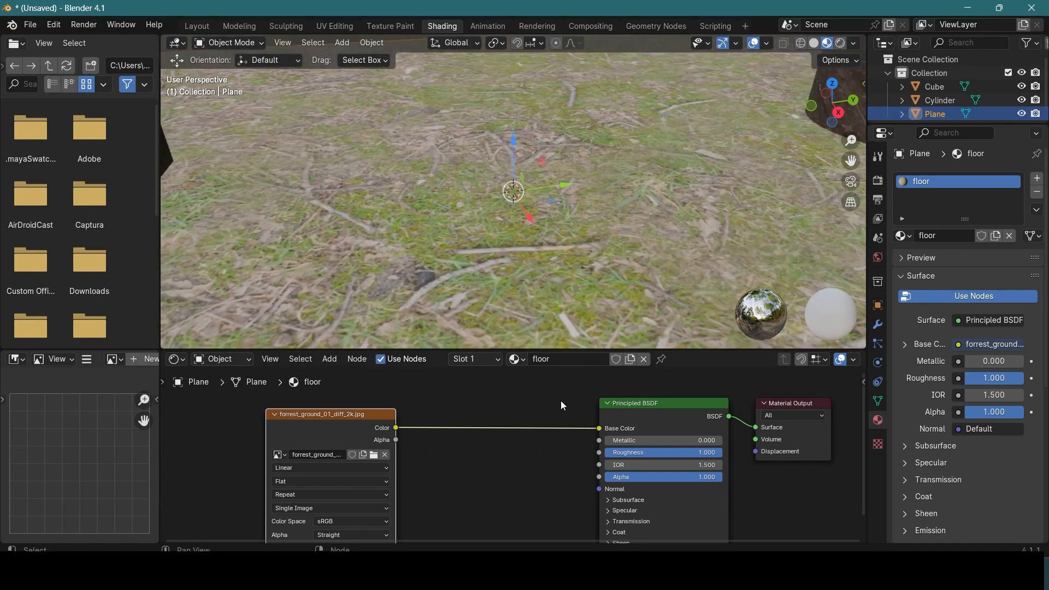
Step: Bring forrest_ground_01_nor_gl_2k.exr from the textures folder in File Explorer into the floor material as an image node
{"action": "scroll", "coordinate": [530, 412], "scroll_direction": "down", "scroll_amount": 1}
{"action": "left_click_drag", "start_coordinate": [408, 396], "coordinate": [299, 398]}
{"action": "key", "text": "alt+Tab"}
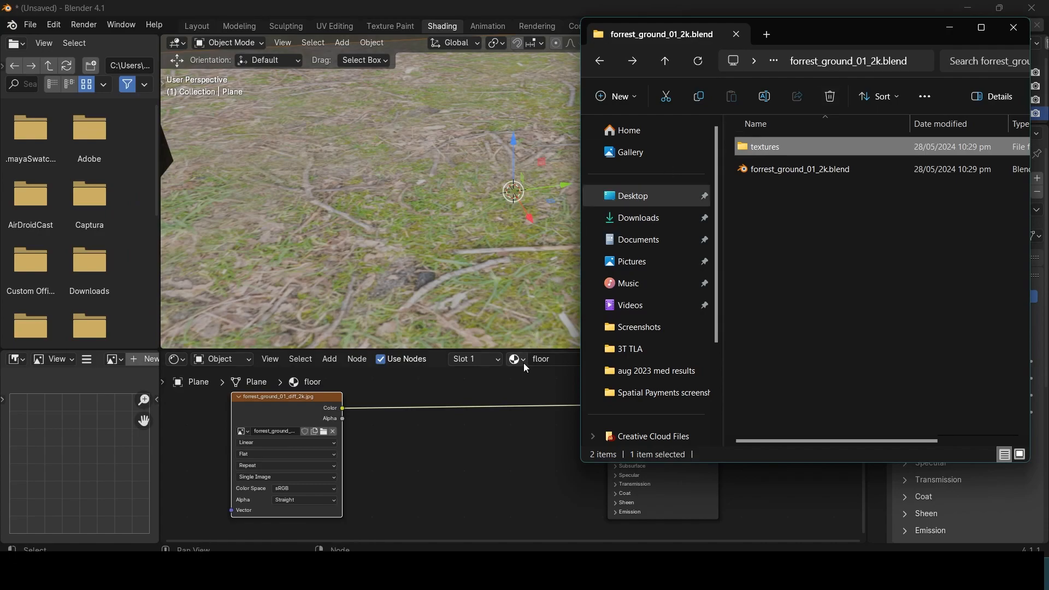
{"action": "scroll", "coordinate": [450, 211], "scroll_direction": "down", "scroll_amount": 2}
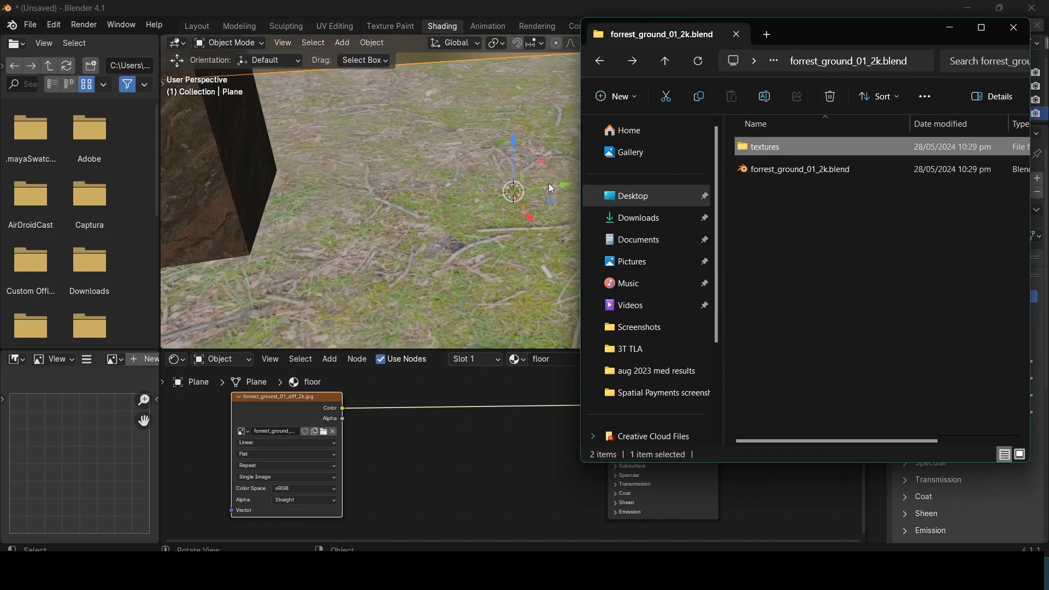
{"action": "double_click", "coordinate": [831, 149]}
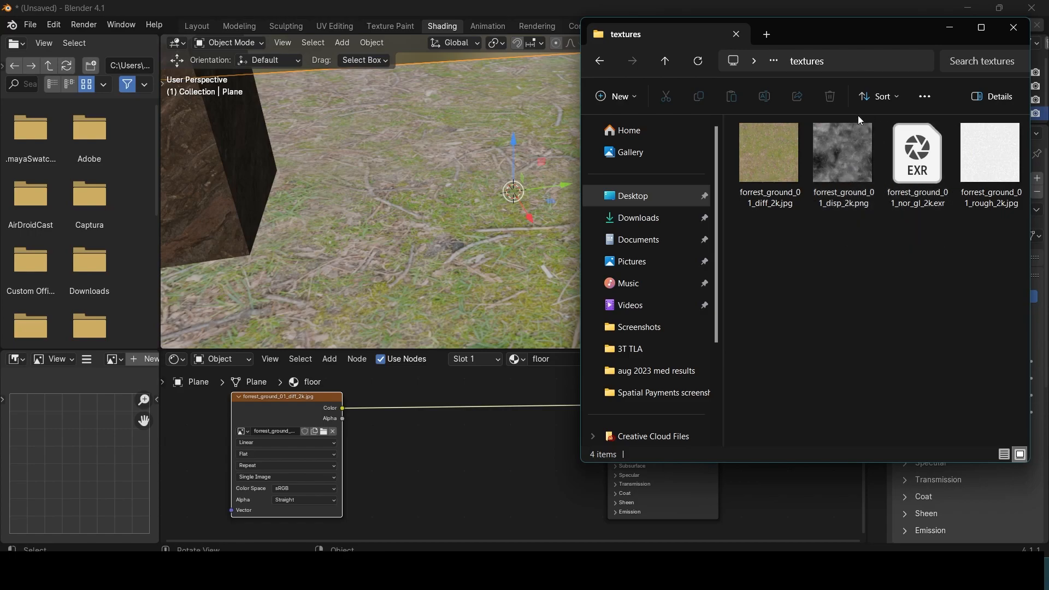
{"action": "left_click", "coordinate": [844, 164]}
{"action": "left_click", "coordinate": [917, 155]}
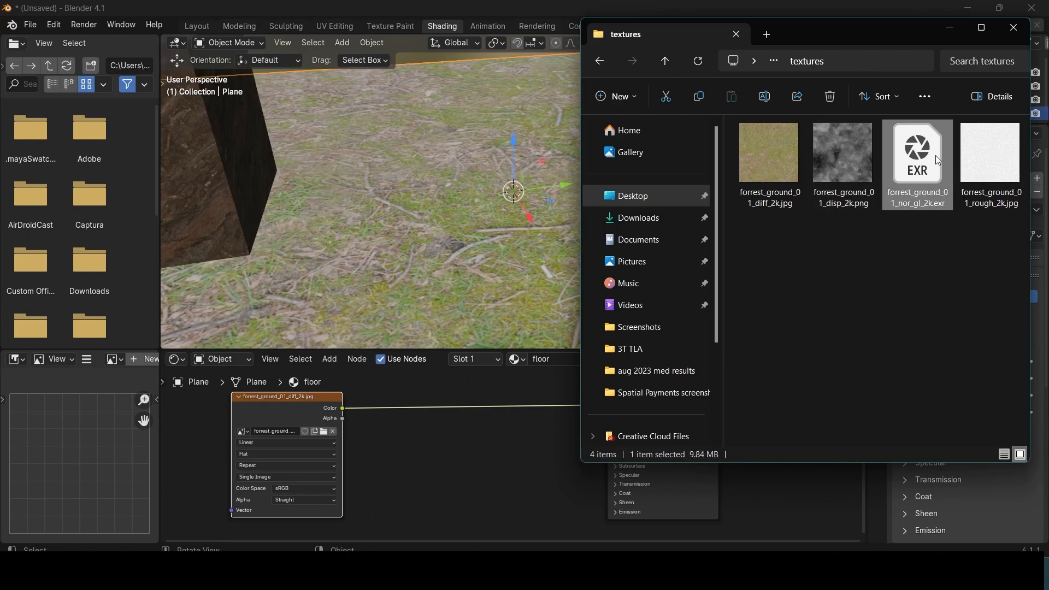
{"action": "left_click_drag", "start_coordinate": [905, 212], "coordinate": [444, 506]}
{"action": "left_click", "coordinate": [1006, 34]}
{"action": "middle_click_drag", "start_coordinate": [499, 464], "coordinate": [523, 382], "text": "shift"}
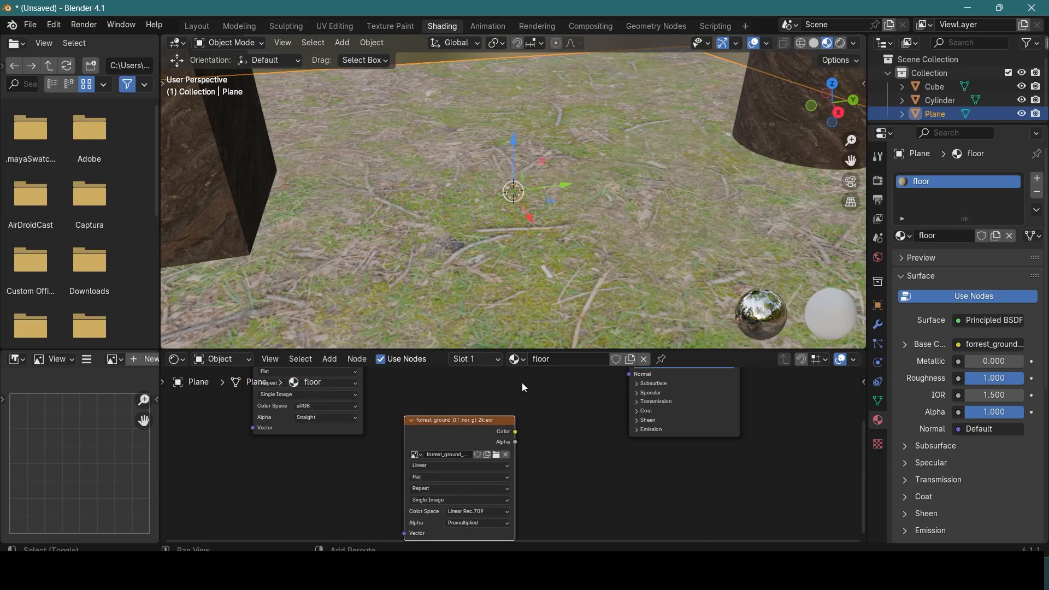
Step: Preview the normal image by linking its Color to the floor shader's Base Color, and relink the diffuse texture to Base Color
{"action": "scroll", "coordinate": [508, 399], "scroll_direction": "down", "scroll_amount": 2}
{"action": "left_click_drag", "start_coordinate": [516, 442], "coordinate": [520, 436]}
{"action": "scroll", "coordinate": [554, 417], "scroll_direction": "up", "scroll_amount": 3}
{"action": "middle_click_drag", "start_coordinate": [556, 417], "coordinate": [492, 506], "text": "shift"}
{"action": "left_click_drag", "start_coordinate": [436, 532], "coordinate": [568, 411]}
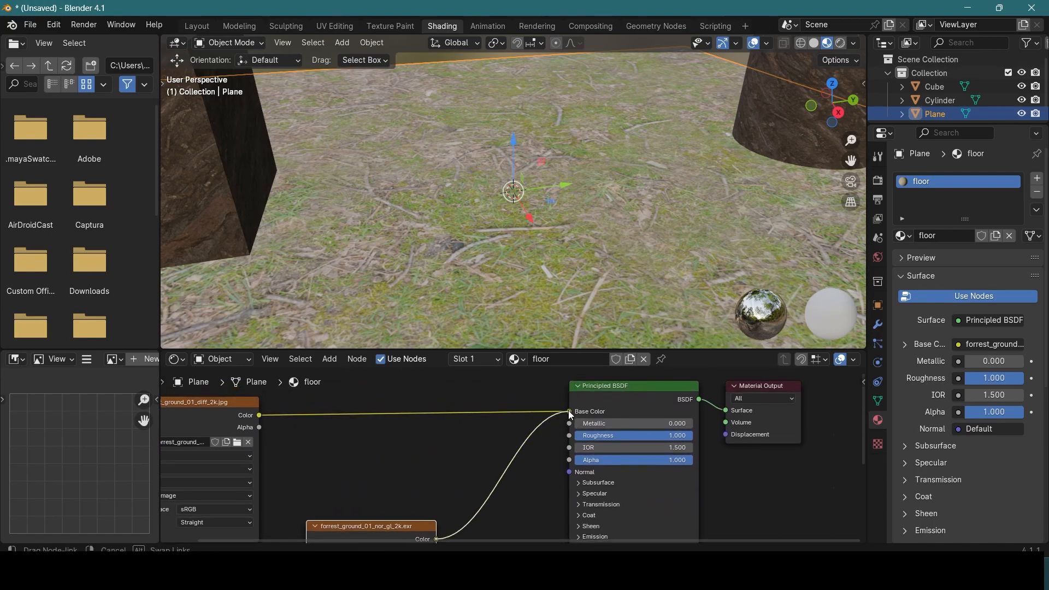
{"action": "scroll", "coordinate": [509, 283], "scroll_direction": "up", "scroll_amount": 3}
{"action": "middle_click_drag", "start_coordinate": [509, 283], "coordinate": [489, 197]}
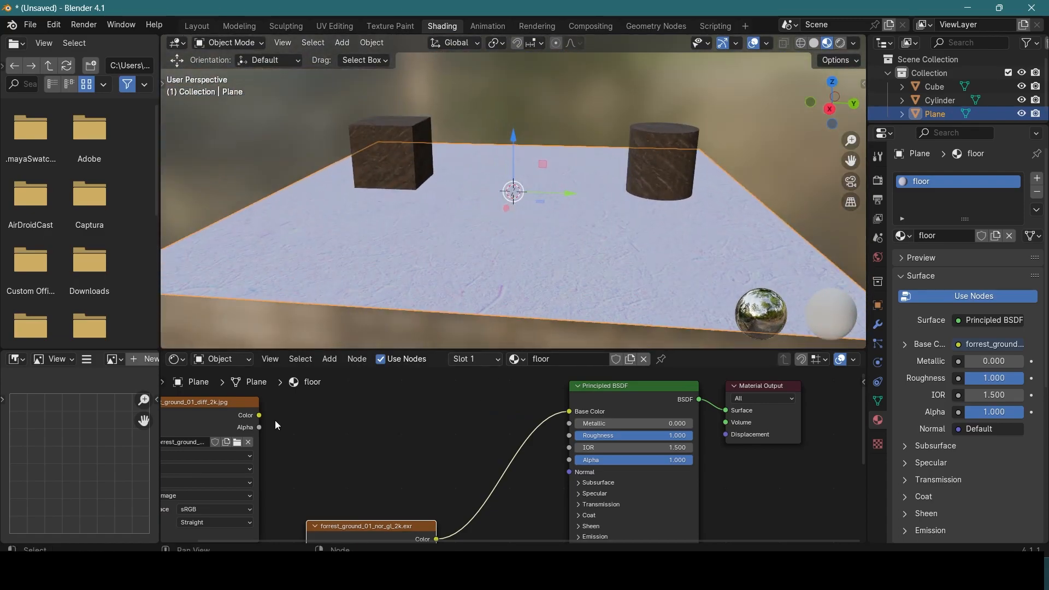
{"action": "left_click_drag", "start_coordinate": [261, 416], "coordinate": [569, 411]}
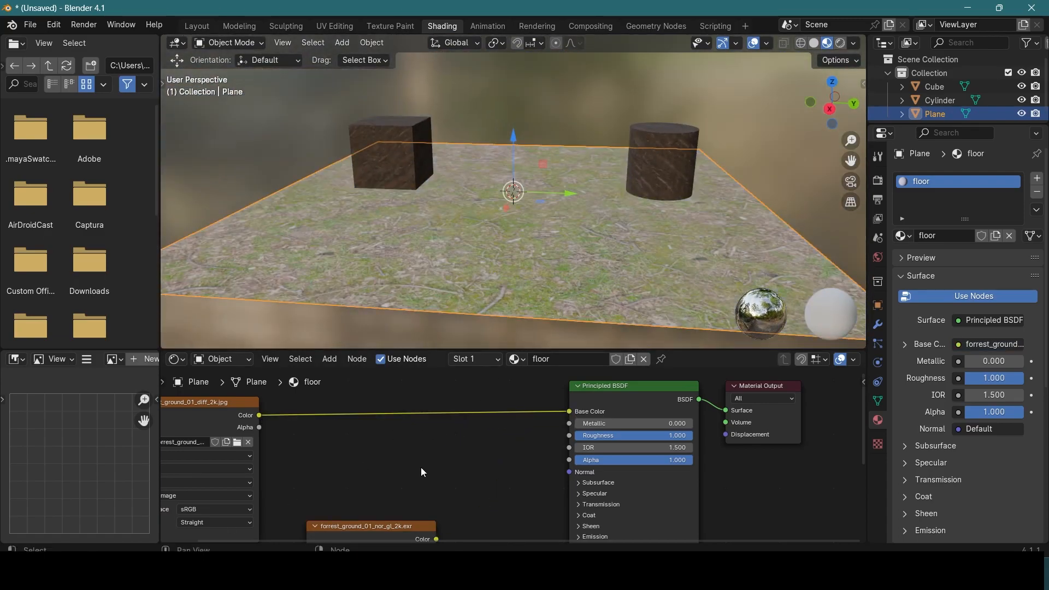
Step: Add a Normal Map node to the floor material between the normal image node and the Principled BSDF
{"action": "middle_click_drag", "start_coordinate": [441, 454], "coordinate": [471, 392]}
{"action": "scroll", "coordinate": [455, 426], "scroll_direction": "down", "scroll_amount": 2}
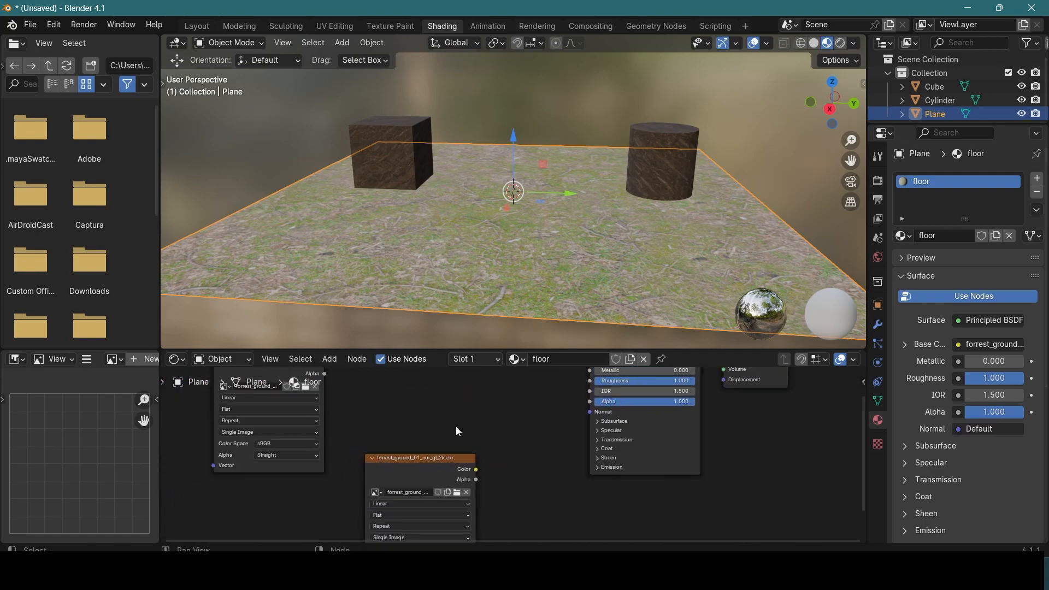
{"action": "left_click_drag", "start_coordinate": [434, 464], "coordinate": [414, 467]}
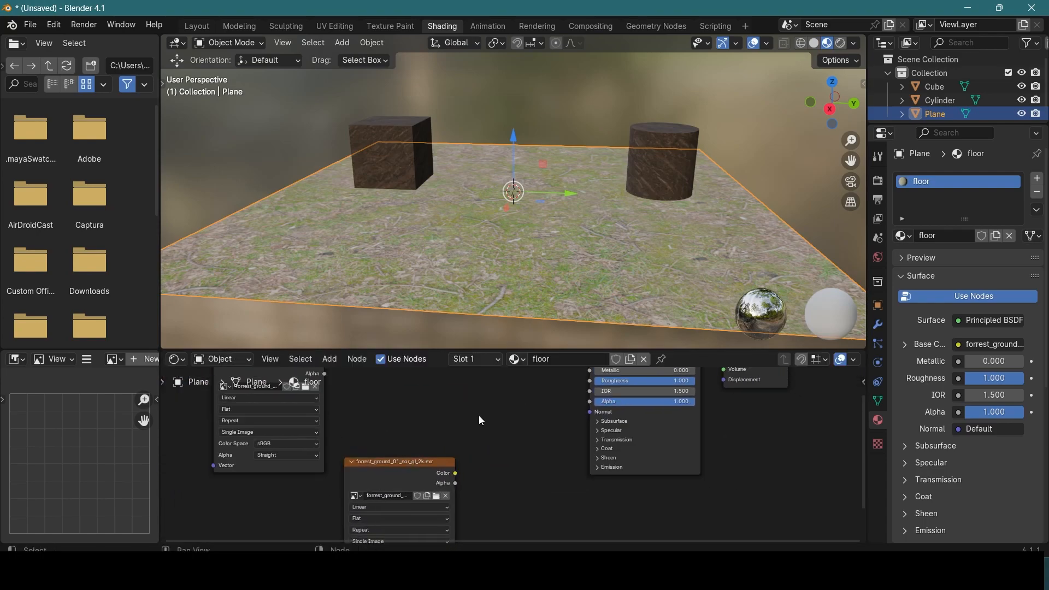
{"action": "left_click", "coordinate": [328, 358]}
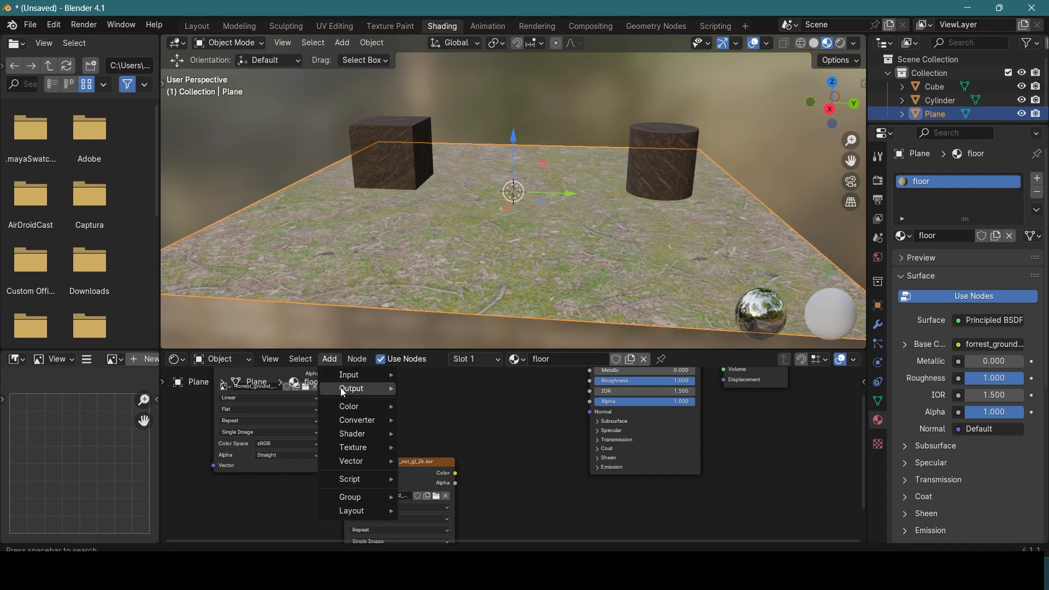
{"action": "mouse_move", "coordinate": [354, 462]}
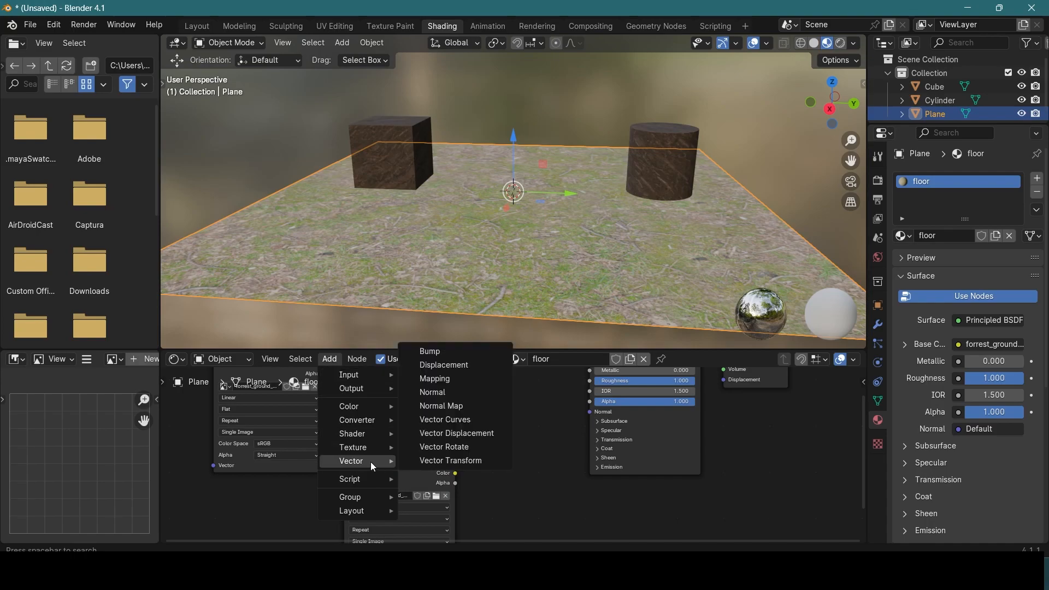
{"action": "left_click", "coordinate": [455, 405]}
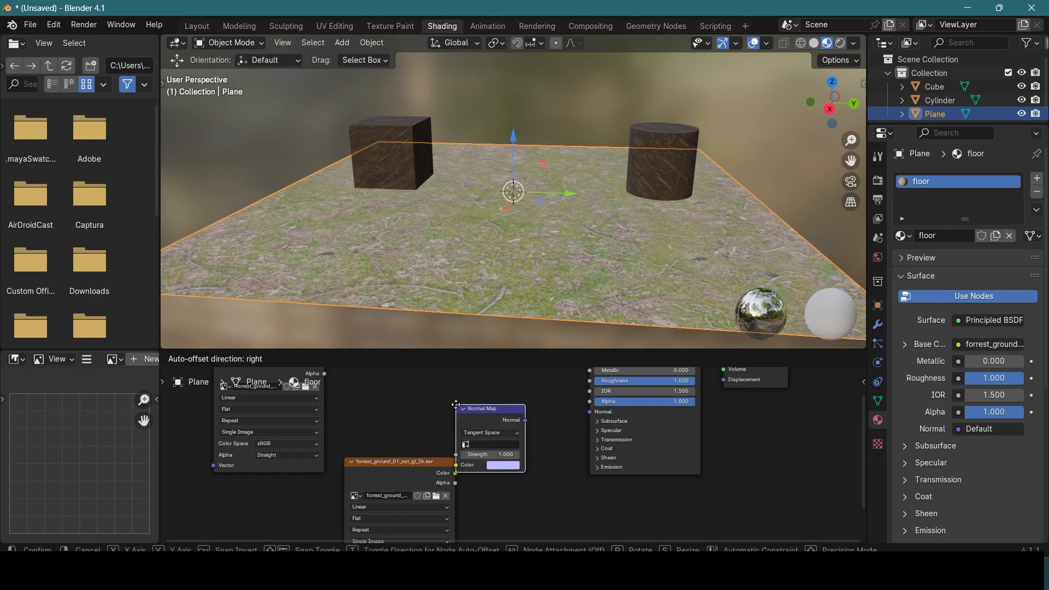
{"action": "left_click", "coordinate": [528, 478]}
Step: Link the Normal Map node's output to the Principled BSDF Normal input, and the normal image's Color to the Normal Map's Color
{"action": "scroll", "coordinate": [507, 411], "scroll_direction": "up", "scroll_amount": 2}
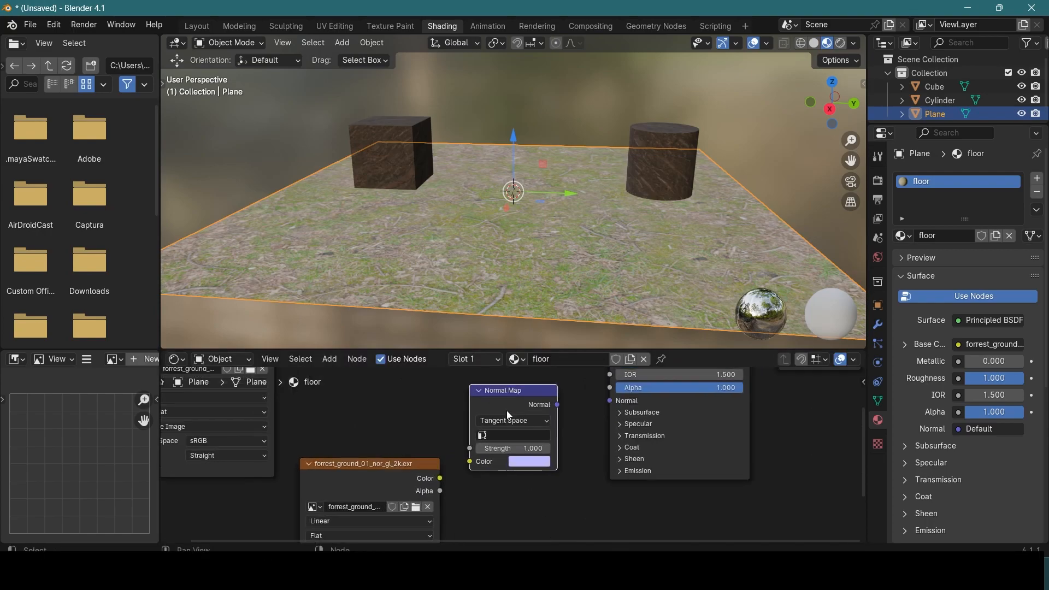
{"action": "middle_click_drag", "start_coordinate": [480, 447], "coordinate": [411, 483]}
{"action": "left_click_drag", "start_coordinate": [500, 428], "coordinate": [566, 424]}
{"action": "middle_click_drag", "start_coordinate": [366, 523], "coordinate": [467, 473]}
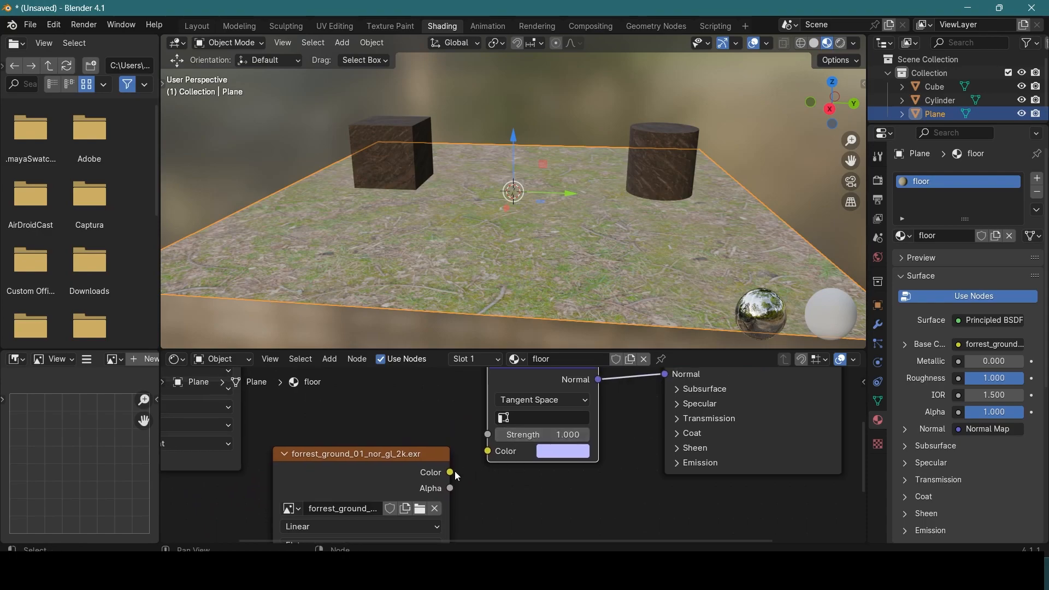
{"action": "left_click_drag", "start_coordinate": [452, 473], "coordinate": [488, 452]}
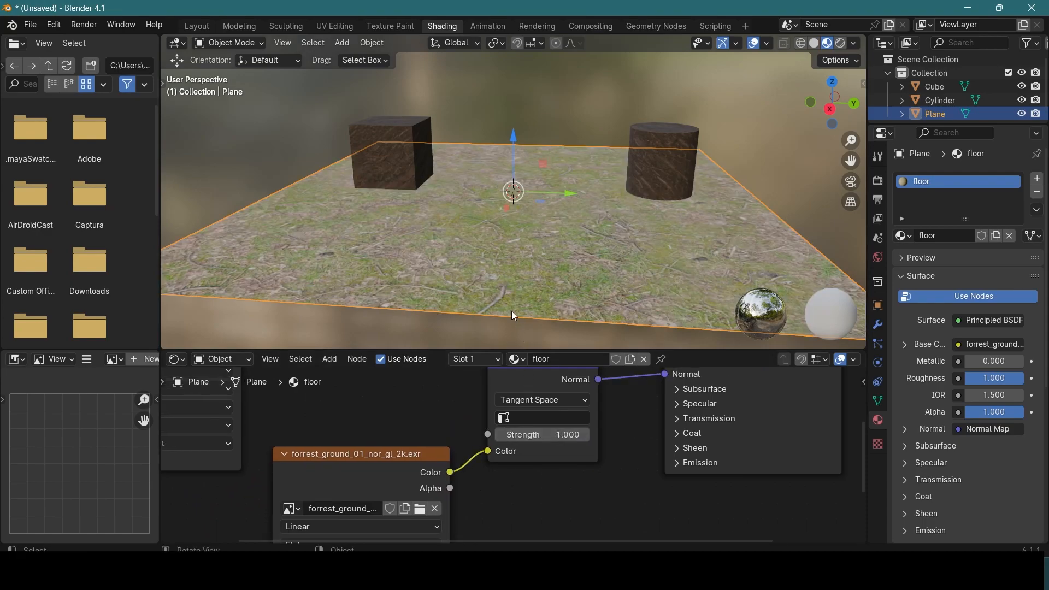
Step: Set the Strength of the floor's Normal Map node to 5.2 and check the ground up close
{"action": "scroll", "coordinate": [517, 317], "scroll_direction": "up", "scroll_amount": 5}
{"action": "middle_click_drag", "start_coordinate": [521, 248], "coordinate": [520, 274]}
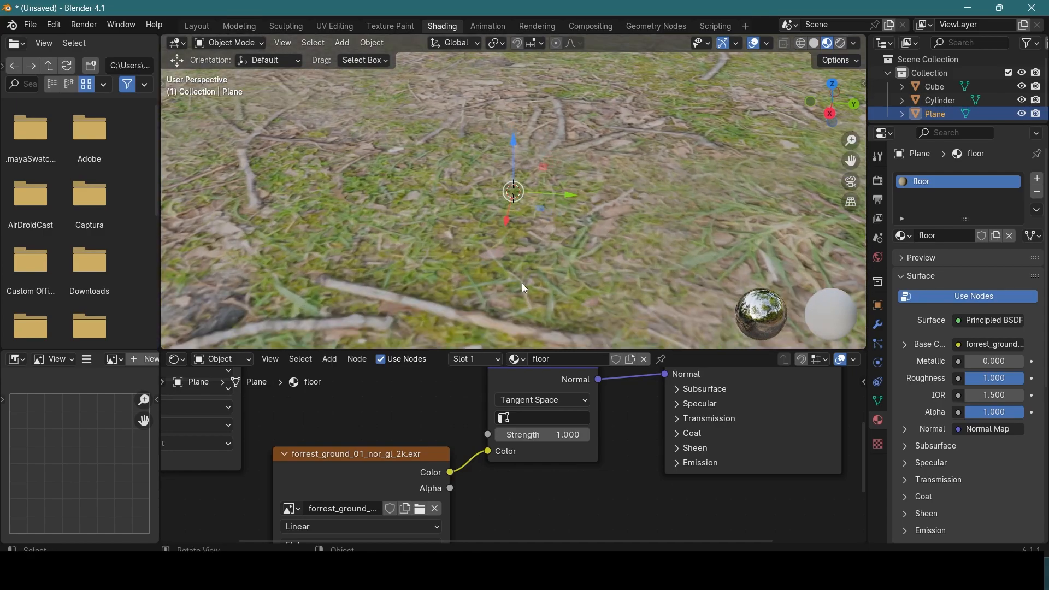
{"action": "mouse_move", "coordinate": [552, 435]}
{"action": "left_mouse_down"}
{"action": "mouse_move", "coordinate": [679, 435]}
{"action": "mouse_move", "coordinate": [553, 435]}
{"action": "left_mouse_up"}
{"action": "middle_click_drag", "start_coordinate": [506, 293], "coordinate": [488, 318]}
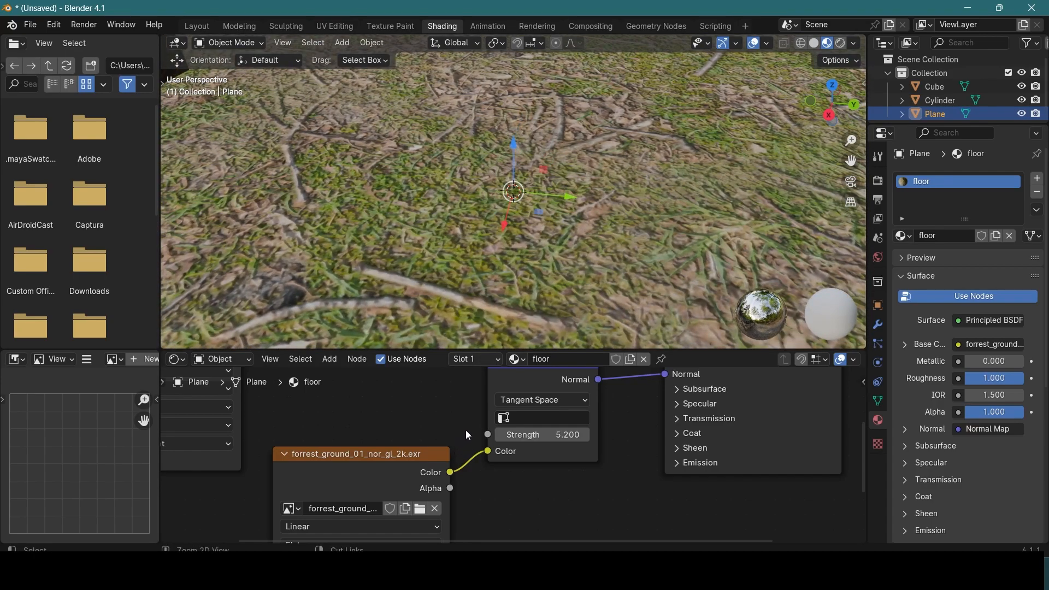
Step: Cut and restore the Color link between the floor's normal image and Normal Map node to compare the surface relief
{"action": "right_click_drag", "start_coordinate": [466, 430], "coordinate": [474, 509], "text": "ctrl"}
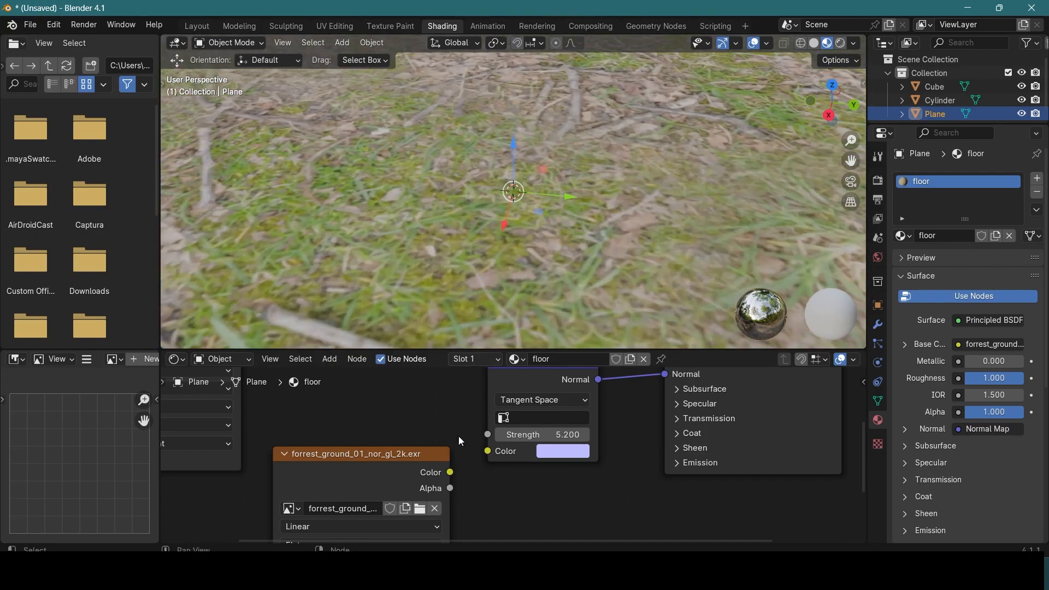
{"action": "left_click_drag", "start_coordinate": [450, 472], "coordinate": [488, 452]}
{"action": "scroll", "coordinate": [473, 286], "scroll_direction": "down", "scroll_amount": 5}
{"action": "scroll", "coordinate": [487, 273], "scroll_direction": "down", "scroll_amount": 3}
{"action": "middle_click_drag", "start_coordinate": [503, 261], "coordinate": [396, 221]}
{"action": "scroll", "coordinate": [398, 222], "scroll_direction": "up", "scroll_amount": 5}
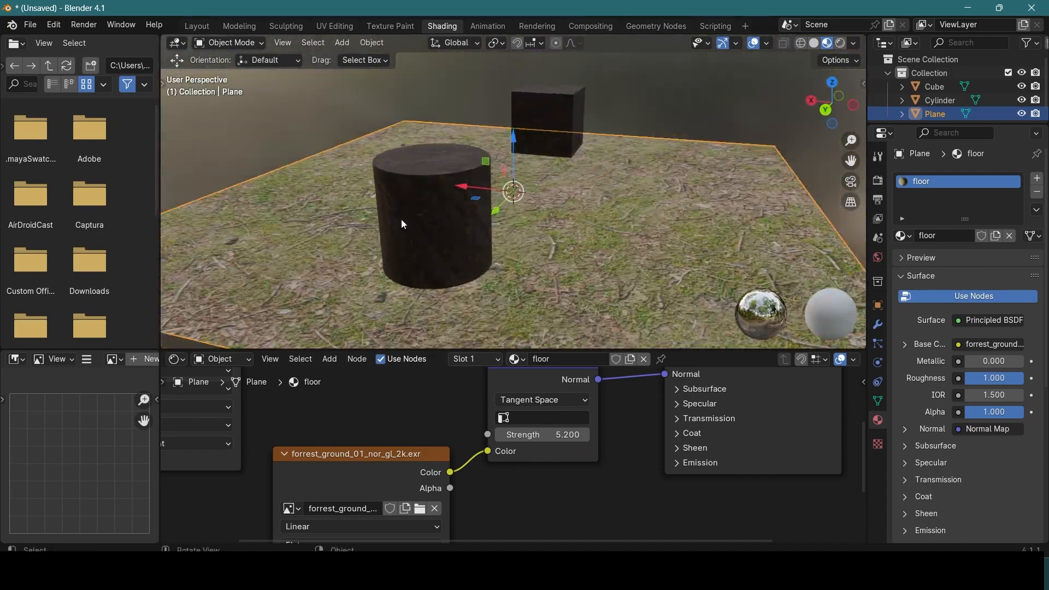
Step: Select the cylinder, inspect its bark surface from around, and frame it in the viewport
{"action": "scroll", "coordinate": [406, 218], "scroll_direction": "down", "scroll_amount": 5}
{"action": "left_click", "coordinate": [443, 190]}
{"action": "scroll", "coordinate": [445, 197], "scroll_direction": "up", "scroll_amount": 4}
{"action": "scroll", "coordinate": [444, 196], "scroll_direction": "down", "scroll_amount": 3}
{"action": "middle_click_drag", "start_coordinate": [445, 196], "coordinate": [544, 199]}
{"action": "scroll", "coordinate": [497, 203], "scroll_direction": "up", "scroll_amount": 2}
{"action": "scroll", "coordinate": [497, 202], "scroll_direction": "down", "scroll_amount": 1}
{"action": "scroll", "coordinate": [565, 199], "scroll_direction": "down", "scroll_amount": 1}
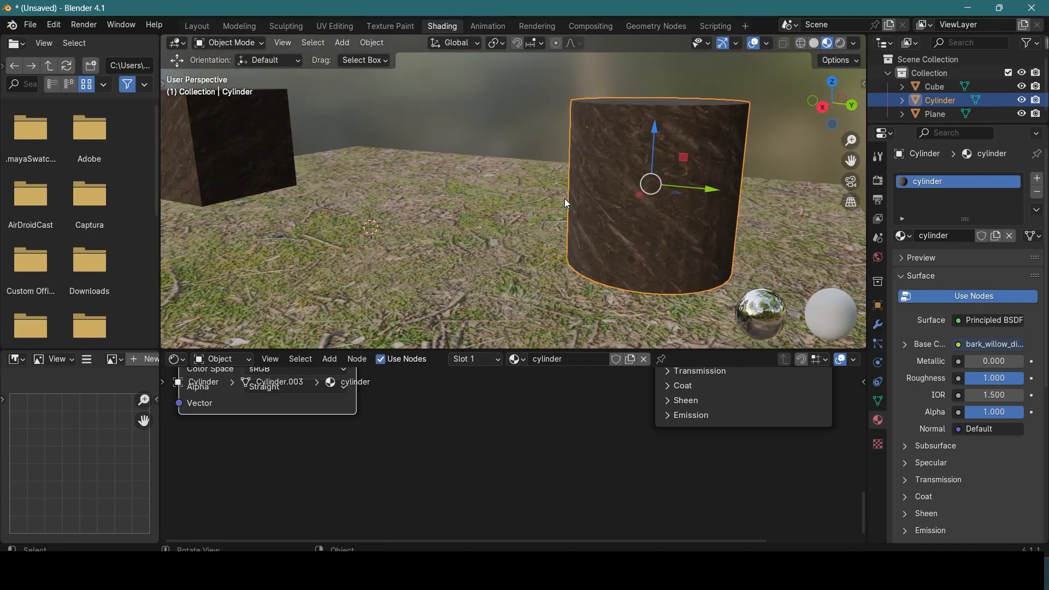
{"action": "key", "text": "KP_Decimal"}
Step: Add a Normal Map node to the cylinder material between the bark image node and the Principled BSDF
{"action": "scroll", "coordinate": [422, 411], "scroll_direction": "down", "scroll_amount": 1}
{"action": "scroll", "coordinate": [422, 411], "scroll_direction": "down", "scroll_amount": 2}
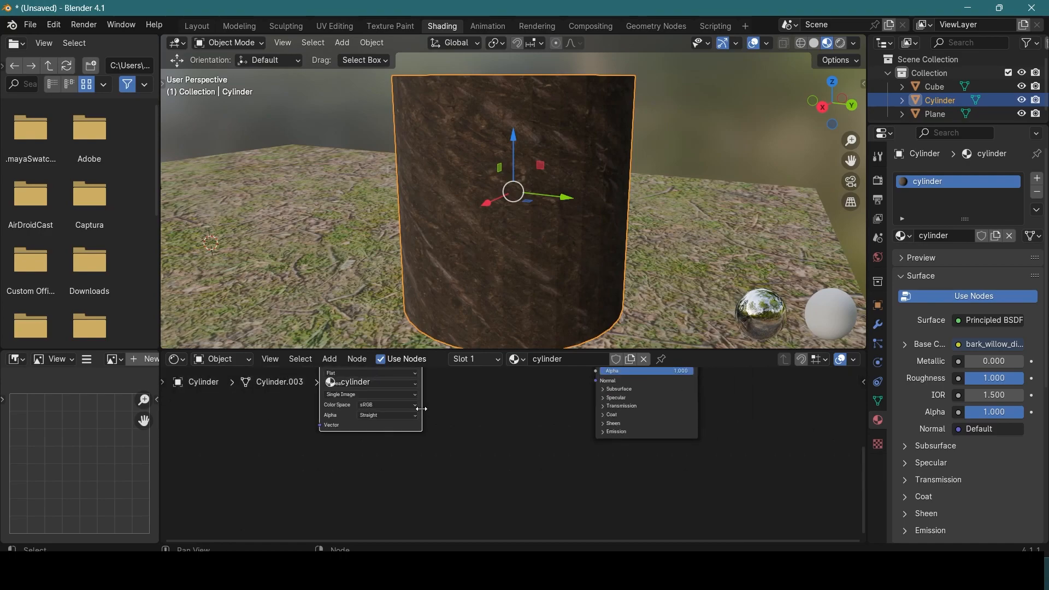
{"action": "middle_click_drag", "start_coordinate": [480, 396], "coordinate": [454, 448], "text": "shift"}
{"action": "scroll", "coordinate": [454, 448], "scroll_direction": "down", "scroll_amount": 1}
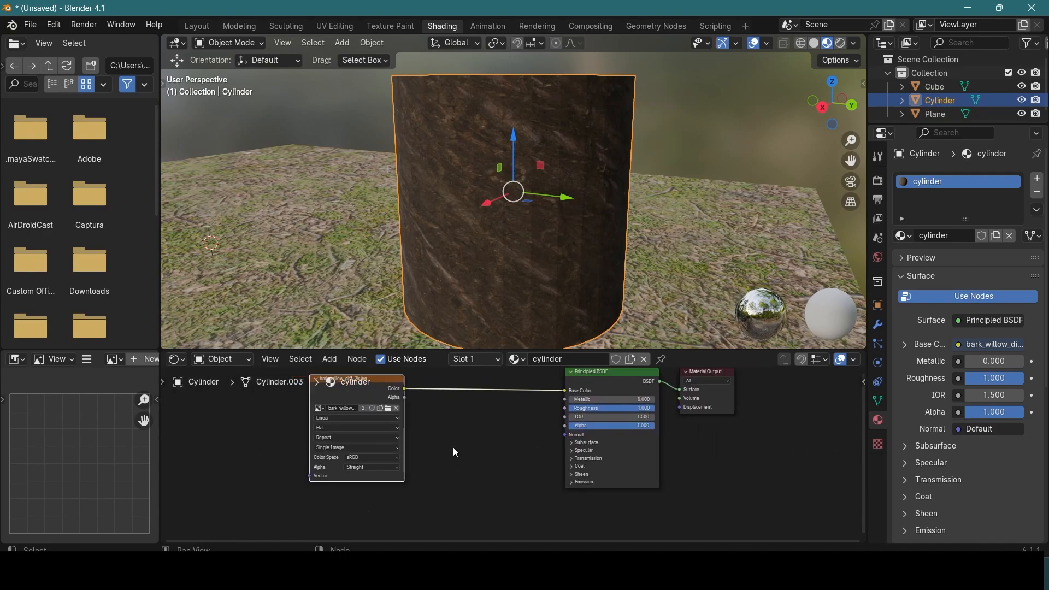
{"action": "left_click", "coordinate": [330, 360]}
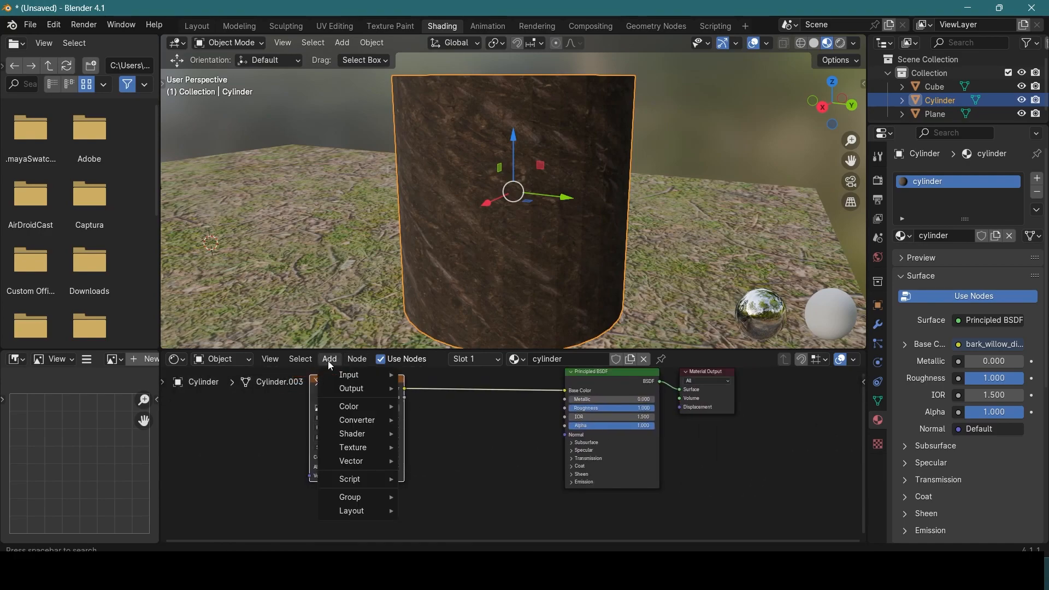
{"action": "mouse_move", "coordinate": [366, 465]}
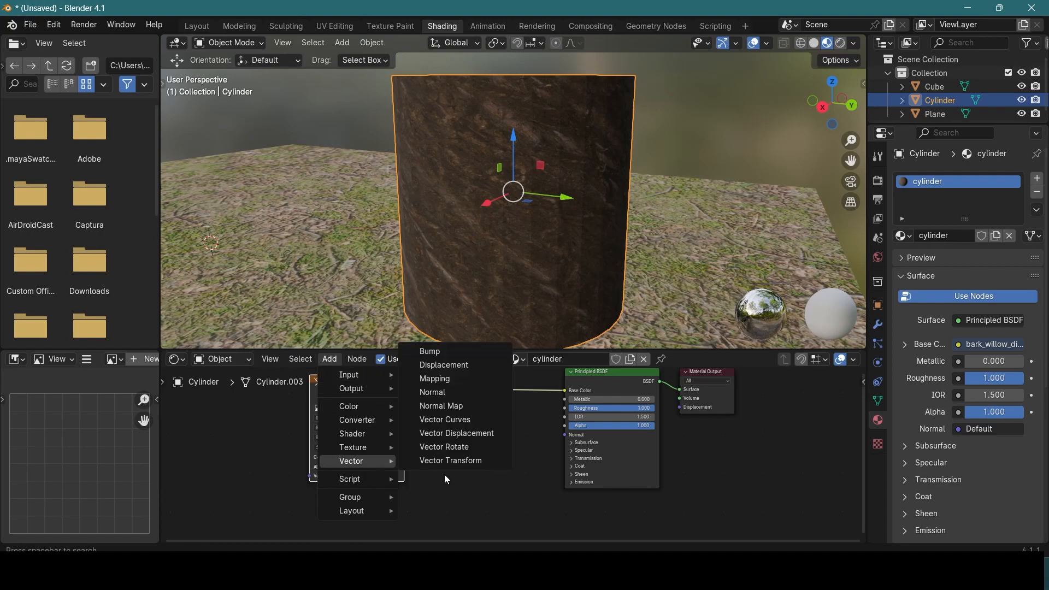
{"action": "left_click", "coordinate": [461, 406]}
{"action": "left_click", "coordinate": [463, 443]}
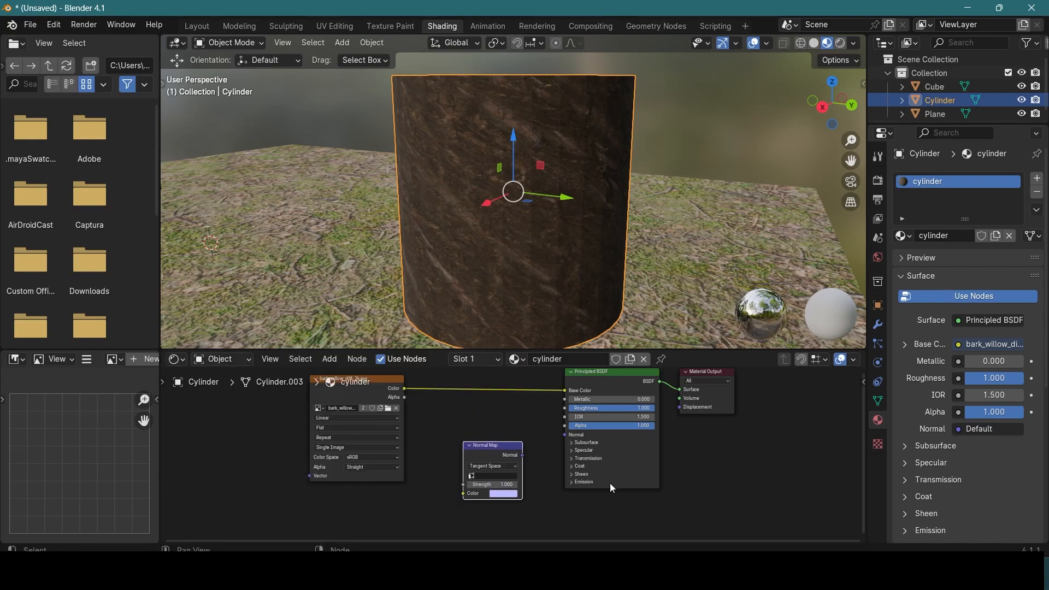
Step: Bring bark_willow_nor_gl_2k.exr from the bark willow textures folder in File Explorer into the cylinder material
{"action": "key", "text": "alt+Tab"}
{"action": "left_click", "coordinate": [816, 278]}
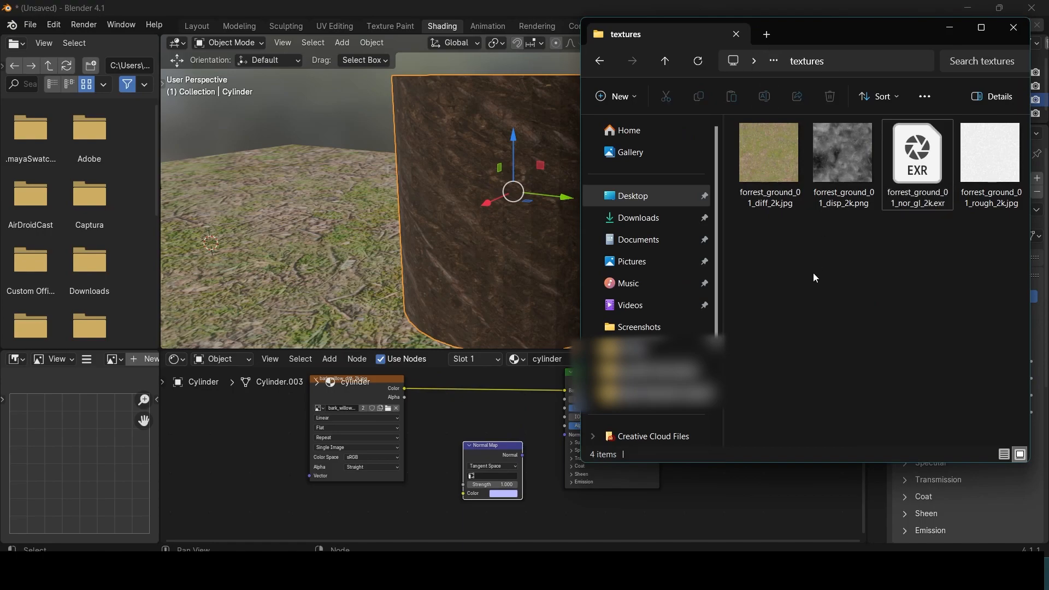
{"action": "key", "text": "alt+Left"}
{"action": "key", "text": "alt+Left"}
{"action": "double_click", "coordinate": [795, 146]}
{"action": "double_click", "coordinate": [765, 147]}
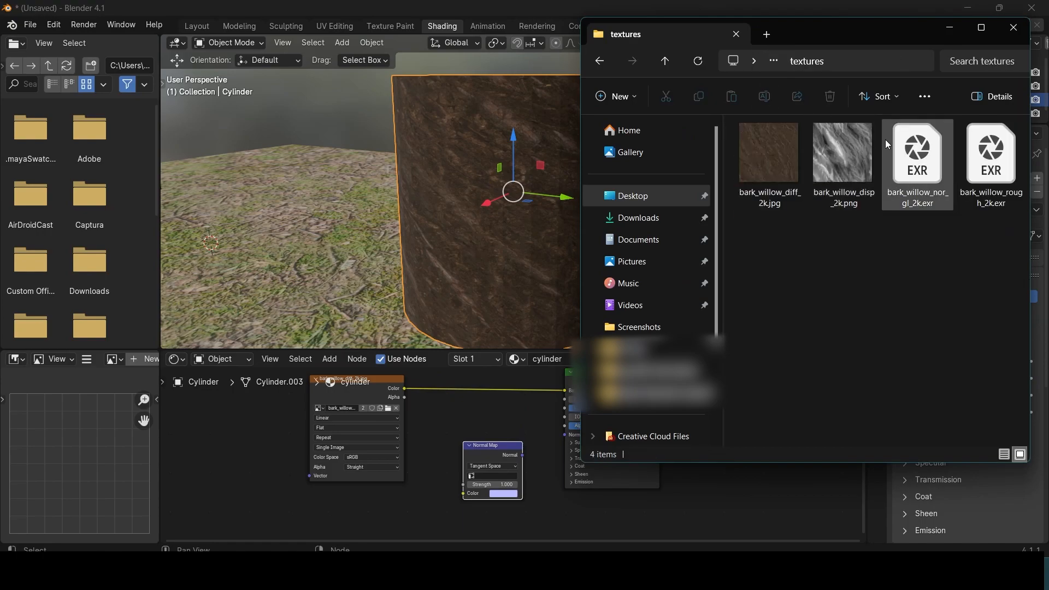
{"action": "left_click_drag", "start_coordinate": [925, 162], "coordinate": [460, 420]}
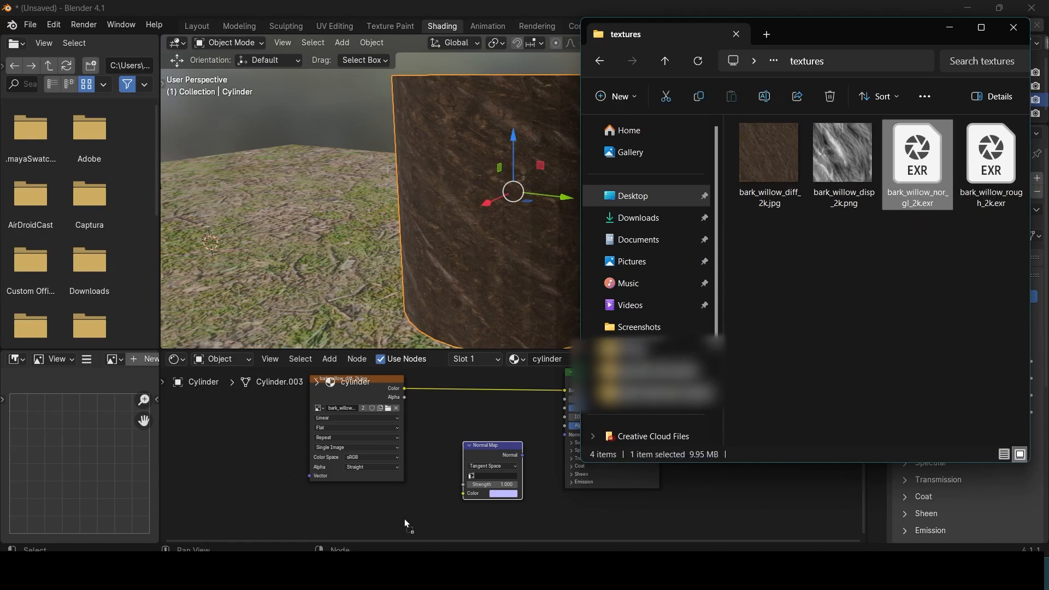
Step: Link the bark normal image's Color to the Normal Map node and the Normal Map output to the Principled BSDF's Normal input
{"action": "left_click_drag", "start_coordinate": [382, 526], "coordinate": [422, 494]}
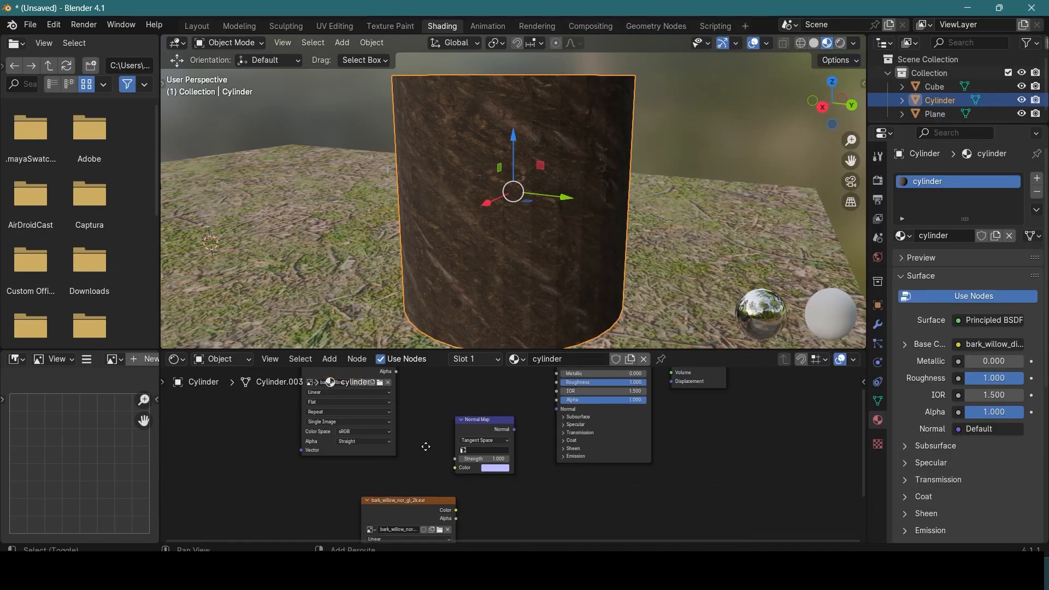
{"action": "scroll", "coordinate": [525, 404], "scroll_direction": "down", "scroll_amount": 1}
{"action": "left_click_drag", "start_coordinate": [509, 406], "coordinate": [544, 389]}
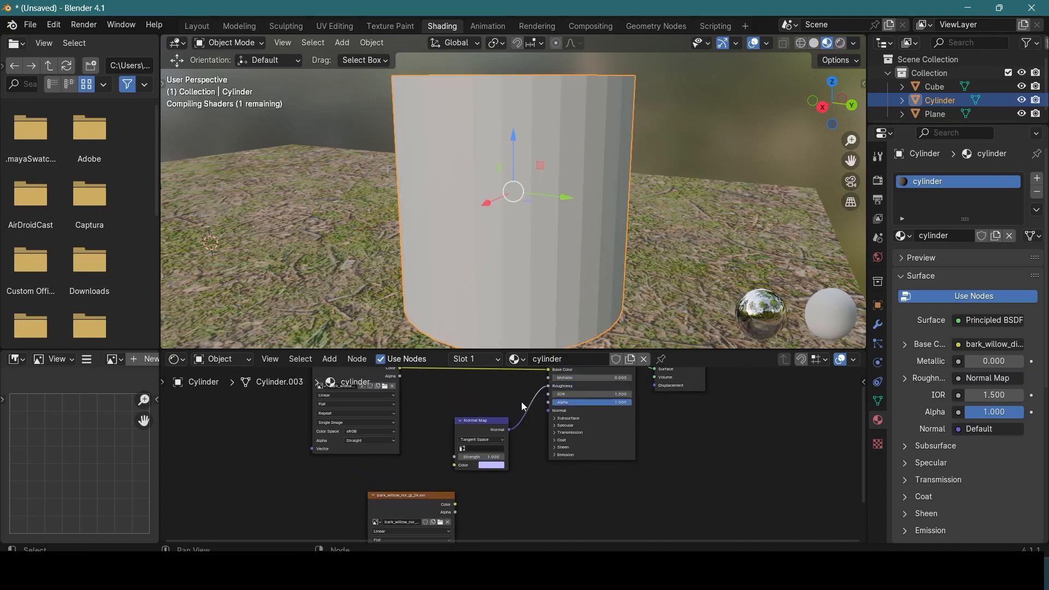
{"action": "right_click_drag", "start_coordinate": [522, 419], "coordinate": [523, 437], "text": "ctrl"}
{"action": "left_click_drag", "start_coordinate": [509, 430], "coordinate": [550, 414]}
{"action": "left_click_drag", "start_coordinate": [455, 504], "coordinate": [383, 481]}
{"action": "left_click_drag", "start_coordinate": [480, 424], "coordinate": [472, 464]}
Step: Try Normal Map strengths of 10, 0 and 2.8 on the cylinder material to compare the bark relief
{"action": "scroll", "coordinate": [530, 437], "scroll_direction": "down", "scroll_amount": 2}
{"action": "scroll", "coordinate": [529, 435], "scroll_direction": "up", "scroll_amount": 4}
{"action": "scroll", "coordinate": [528, 434], "scroll_direction": "up", "scroll_amount": 2}
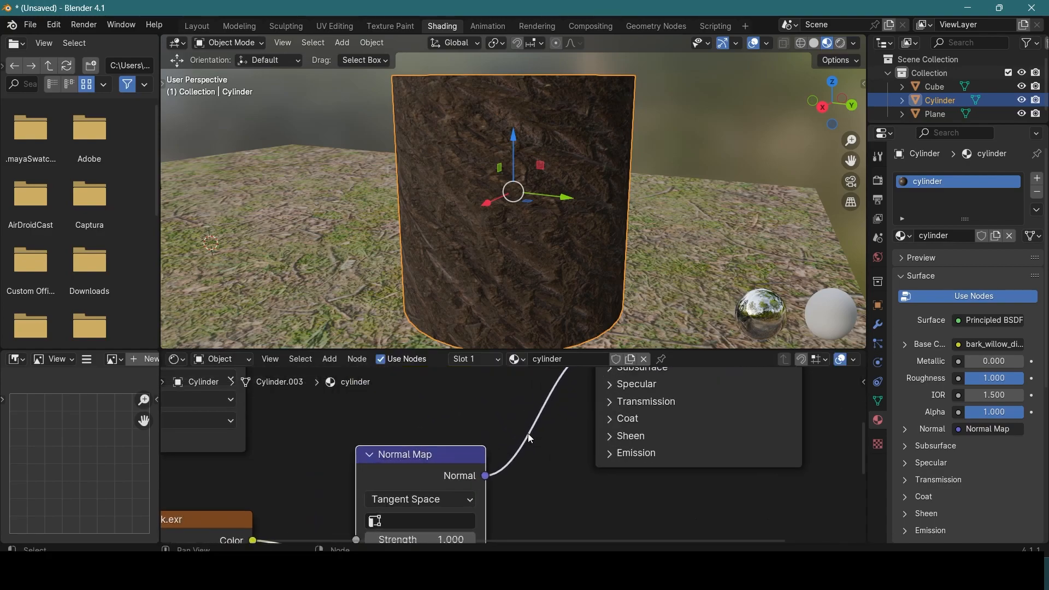
{"action": "scroll", "coordinate": [537, 238], "scroll_direction": "up", "scroll_amount": 2}
{"action": "mouse_move", "coordinate": [536, 238]}
{"action": "middle_mouse_down"}
{"action": "mouse_move", "coordinate": [480, 235]}
{"action": "mouse_move", "coordinate": [599, 235]}
{"action": "mouse_move", "coordinate": [525, 236]}
{"action": "mouse_move", "coordinate": [539, 236]}
{"action": "middle_mouse_up"}
{"action": "left_click_drag", "start_coordinate": [437, 455], "coordinate": [466, 382]}
{"action": "left_click_drag", "start_coordinate": [471, 468], "coordinate": [503, 468]}
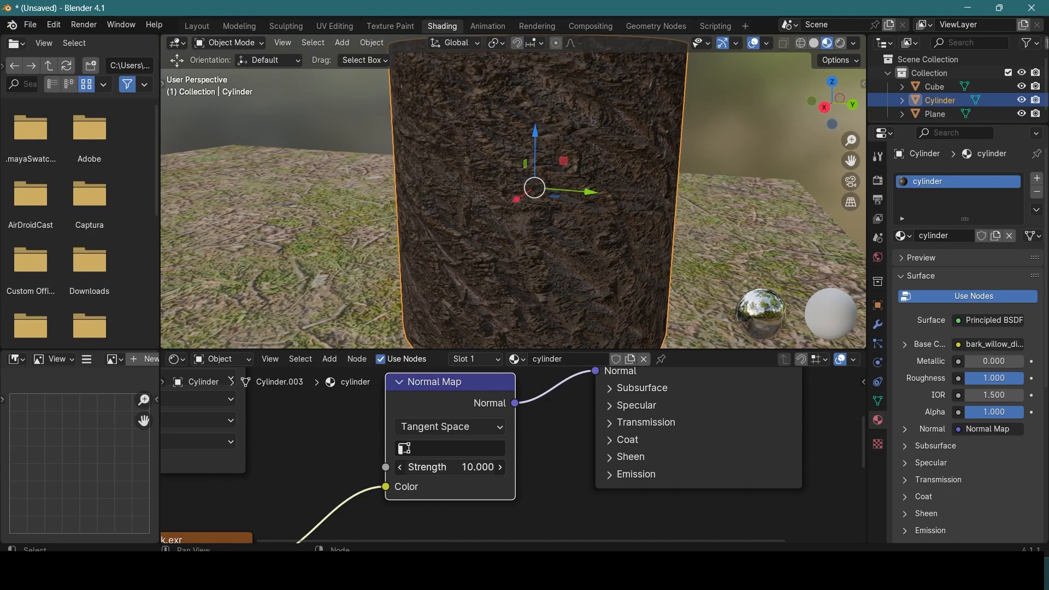
{"action": "left_click_drag", "start_coordinate": [502, 468], "coordinate": [465, 468]}
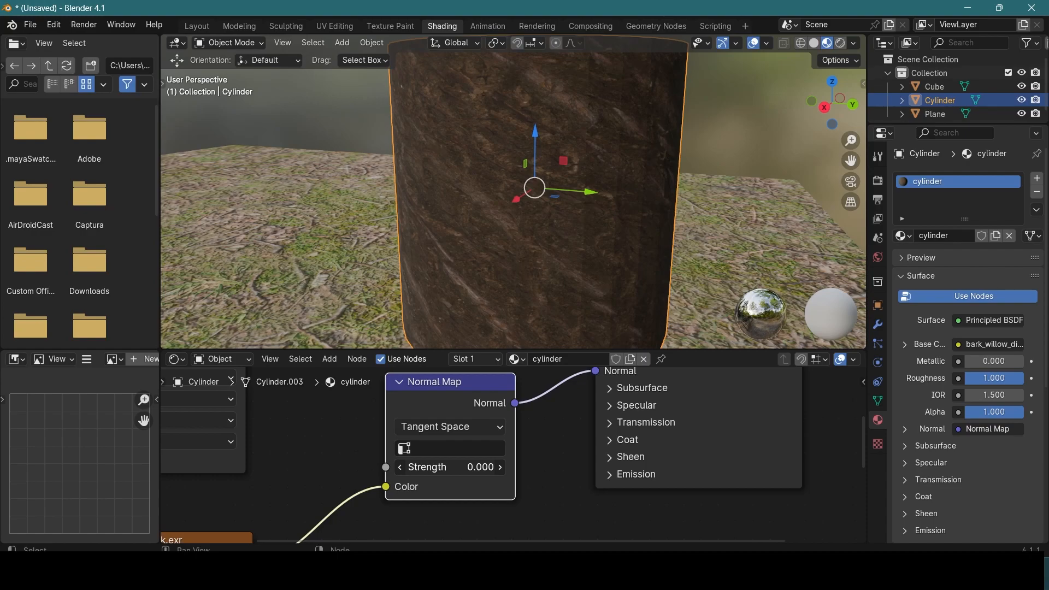
{"action": "left_click_drag", "start_coordinate": [464, 468], "coordinate": [492, 468]}
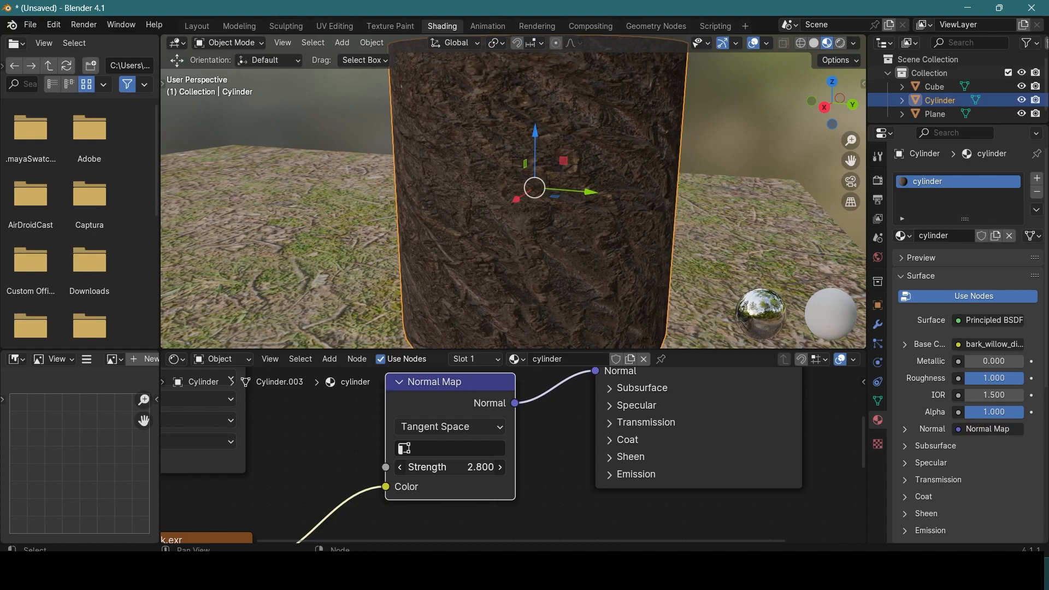
{"action": "left_click_drag", "start_coordinate": [465, 468], "coordinate": [492, 468]}
Step: Raise the Normal Map strength to 10 and inspect the cylinder's bark relief from around, above and at different distances
{"action": "middle_click_drag", "start_coordinate": [396, 254], "coordinate": [494, 263]}
{"action": "scroll", "coordinate": [565, 270], "scroll_direction": "down", "scroll_amount": 3}
{"action": "scroll", "coordinate": [569, 267], "scroll_direction": "up", "scroll_amount": 4}
{"action": "scroll", "coordinate": [493, 263], "scroll_direction": "down", "scroll_amount": 3}
{"action": "scroll", "coordinate": [494, 262], "scroll_direction": "up", "scroll_amount": 5}
{"action": "left_click_drag", "start_coordinate": [464, 468], "coordinate": [566, 475]}
{"action": "scroll", "coordinate": [467, 264], "scroll_direction": "down", "scroll_amount": 5}
{"action": "scroll", "coordinate": [486, 262], "scroll_direction": "up", "scroll_amount": 2}
{"action": "middle_click_drag", "start_coordinate": [501, 260], "coordinate": [504, 103]}
{"action": "scroll", "coordinate": [512, 112], "scroll_direction": "up", "scroll_amount": 4}
{"action": "scroll", "coordinate": [521, 127], "scroll_direction": "down", "scroll_amount": 4}
{"action": "scroll", "coordinate": [549, 163], "scroll_direction": "up", "scroll_amount": 4}
{"action": "scroll", "coordinate": [549, 178], "scroll_direction": "up", "scroll_amount": 1}
{"action": "middle_click_drag", "start_coordinate": [549, 174], "coordinate": [577, 115]}
{"action": "scroll", "coordinate": [559, 97], "scroll_direction": "down", "scroll_amount": 4}
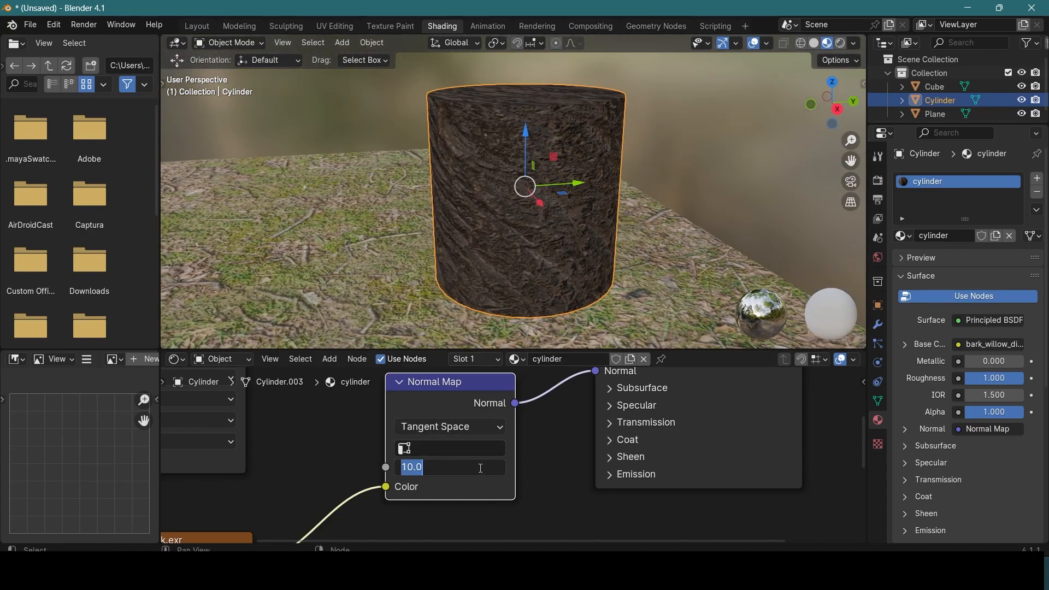
Step: Set the Normal Map strength of the cylinder material to 1.5
{"action": "type", "text": "5"}
{"action": "key", "text": "Return"}
{"action": "scroll", "coordinate": [363, 296], "scroll_direction": "down", "scroll_amount": 2}
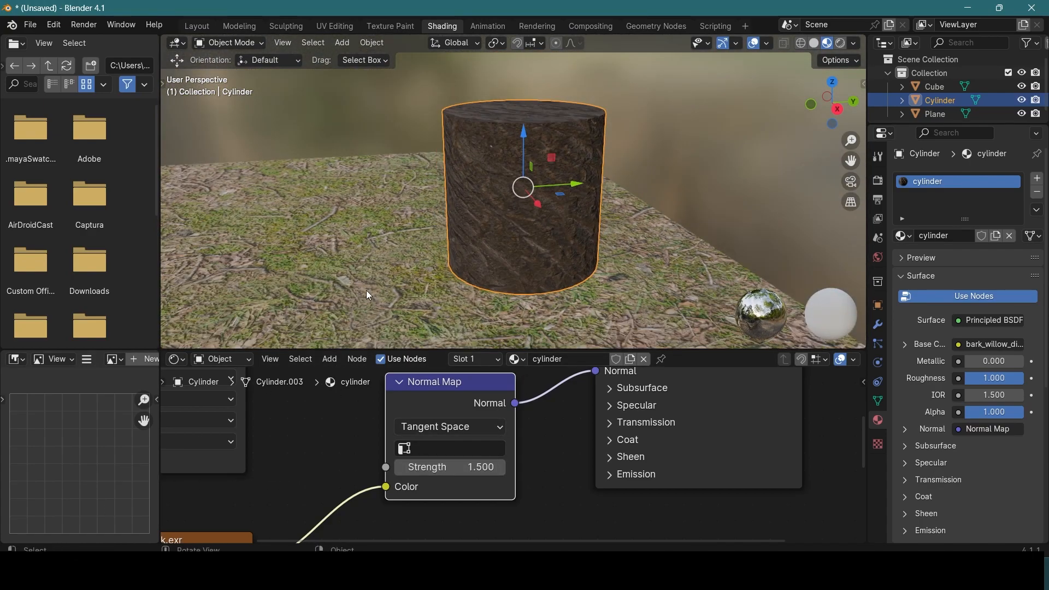
Step: Select the cube and frame it in the viewport, with its material nodes in view
{"action": "middle_click_drag", "start_coordinate": [377, 272], "coordinate": [626, 250], "text": "shift"}
{"action": "left_click", "coordinate": [224, 211]}
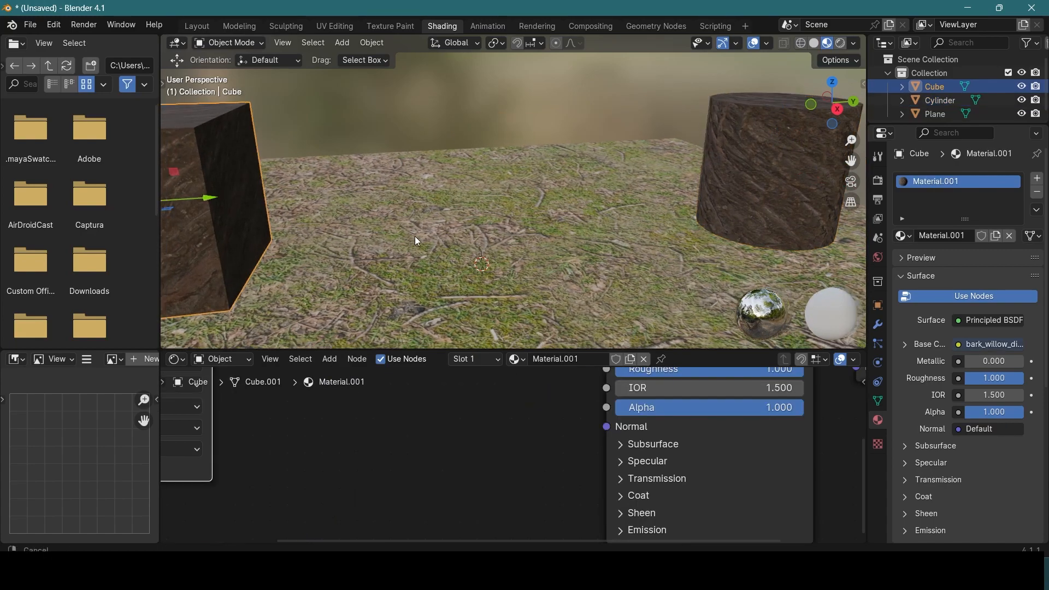
{"action": "key", "text": "KP_Decimal"}
{"action": "scroll", "coordinate": [615, 232], "scroll_direction": "down", "scroll_amount": 2}
{"action": "middle_click_drag", "start_coordinate": [602, 227], "coordinate": [563, 254]}
{"action": "scroll", "coordinate": [390, 391], "scroll_direction": "down", "scroll_amount": 7}
{"action": "scroll", "coordinate": [464, 438], "scroll_direction": "down", "scroll_amount": 1}
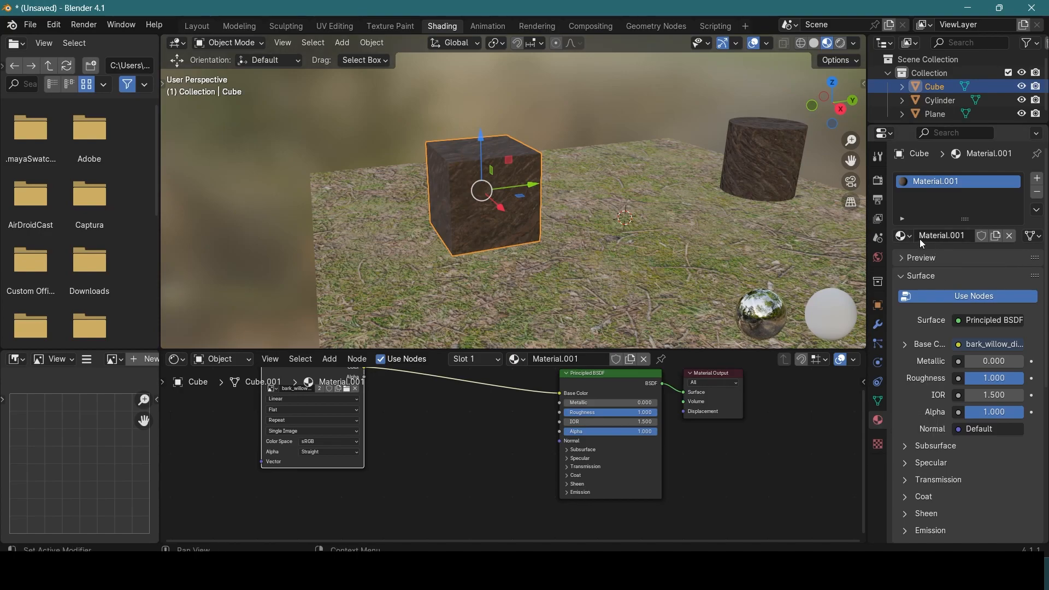
Step: Assign the existing cylinder material to the cube and check its bark surface alongside the cylinder
{"action": "left_click", "coordinate": [903, 235]}
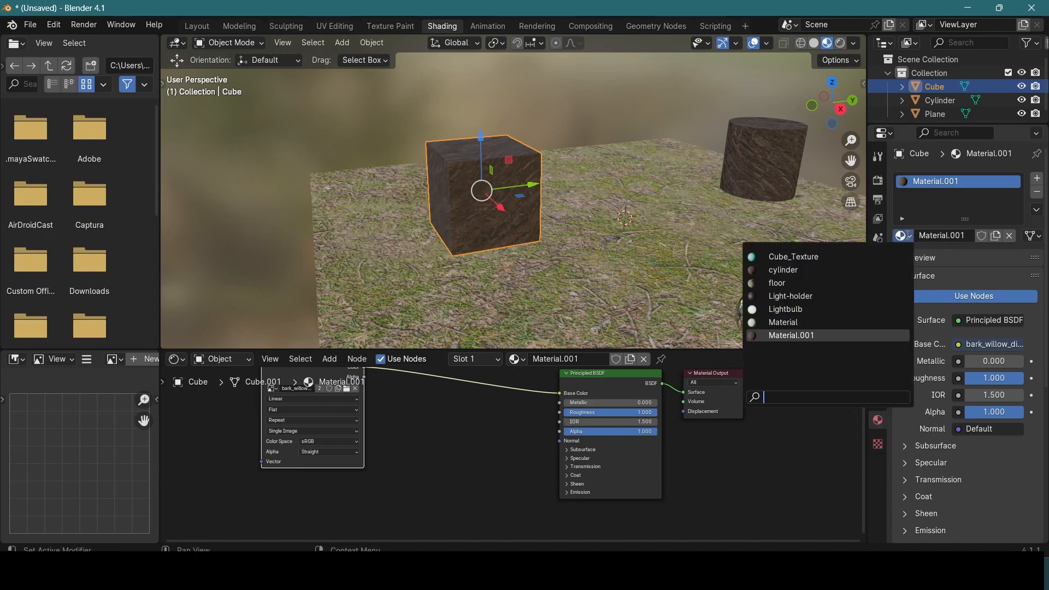
{"action": "left_click", "coordinate": [787, 270]}
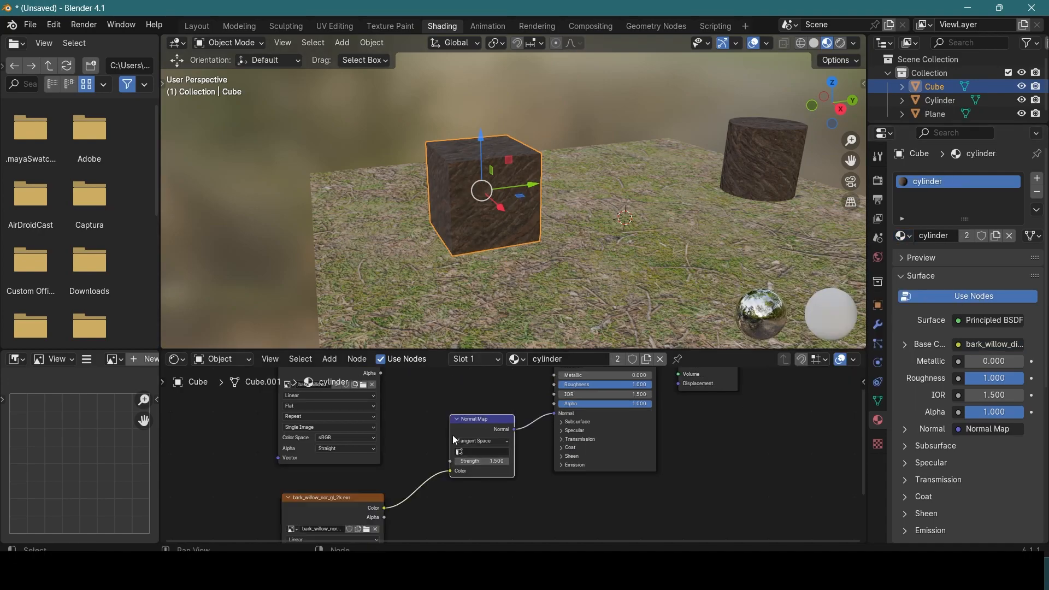
{"action": "scroll", "coordinate": [453, 435], "scroll_direction": "down", "scroll_amount": 4}
{"action": "scroll", "coordinate": [452, 425], "scroll_direction": "down", "scroll_amount": 4}
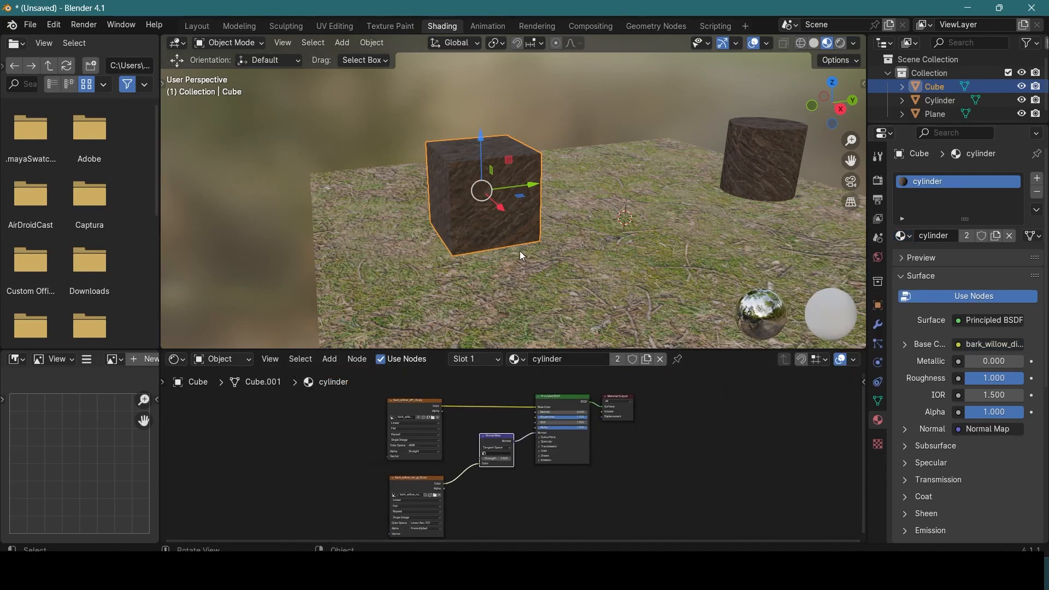
{"action": "scroll", "coordinate": [450, 156], "scroll_direction": "up", "scroll_amount": 5}
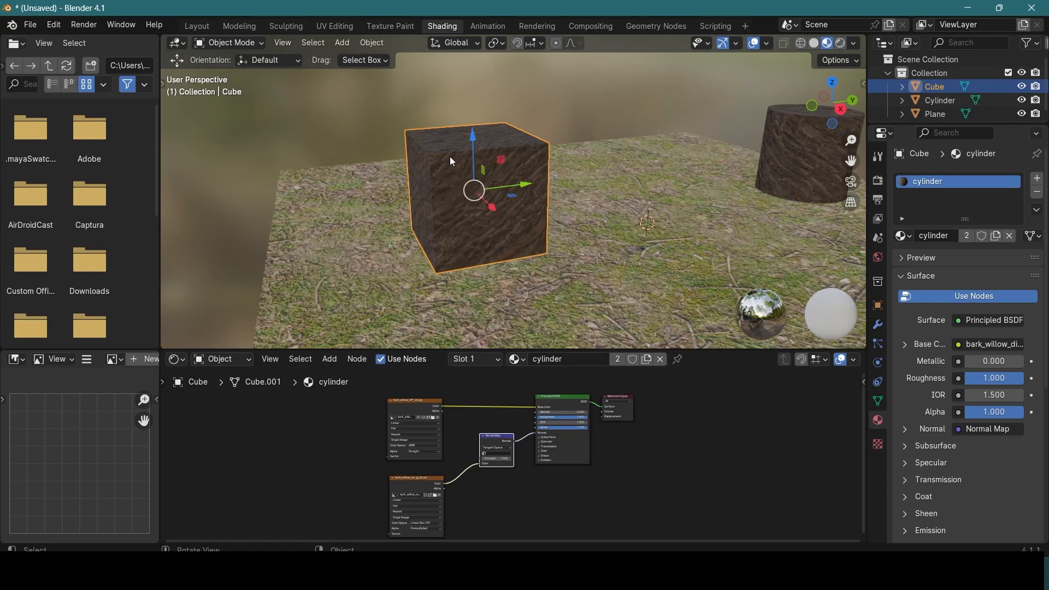
{"action": "mouse_move", "coordinate": [451, 156]}
{"action": "middle_mouse_down"}
{"action": "mouse_move", "coordinate": [528, 225]}
{"action": "mouse_move", "coordinate": [602, 216]}
{"action": "mouse_move", "coordinate": [446, 152]}
{"action": "middle_mouse_up"}
{"action": "scroll", "coordinate": [526, 222], "scroll_direction": "down", "scroll_amount": 5}
{"action": "scroll", "coordinate": [444, 149], "scroll_direction": "down", "scroll_amount": 5}
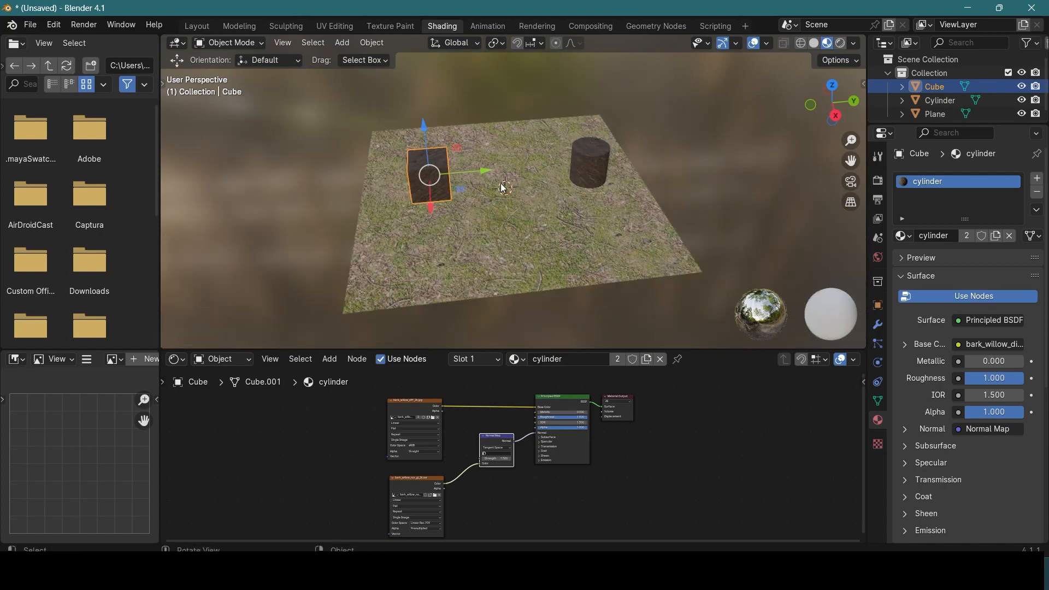
Step: Add a cube mesh to the scene and move it to the floor plane's edge beyond the cylinder
{"action": "left_click", "coordinate": [526, 181]}
{"action": "middle_click_drag", "start_coordinate": [526, 181], "coordinate": [611, 179]}
{"action": "left_click", "coordinate": [589, 203]}
{"action": "key", "text": "shift+a"}
{"action": "mouse_move", "coordinate": [611, 179]}
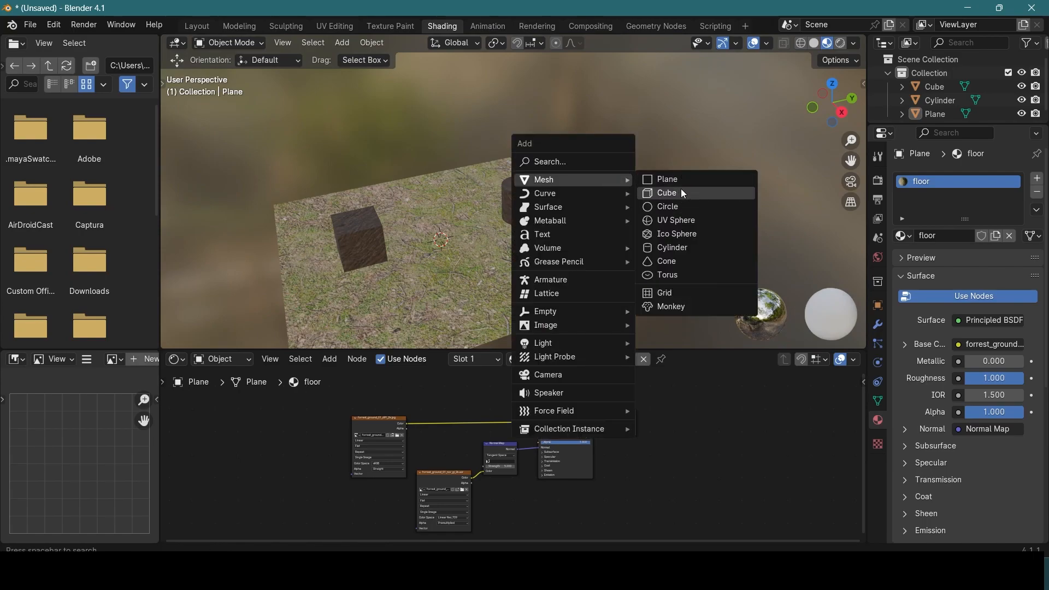
{"action": "left_click", "coordinate": [699, 192]}
{"action": "middle_click_drag", "start_coordinate": [701, 193], "coordinate": [480, 206]}
{"action": "left_click_drag", "start_coordinate": [484, 224], "coordinate": [617, 205]}
Step: Scale the new cube into a long, tall and thin wall slab along the floor's edge
{"action": "key", "text": "s"}
{"action": "left_click_drag", "start_coordinate": [613, 245], "coordinate": [670, 177]}
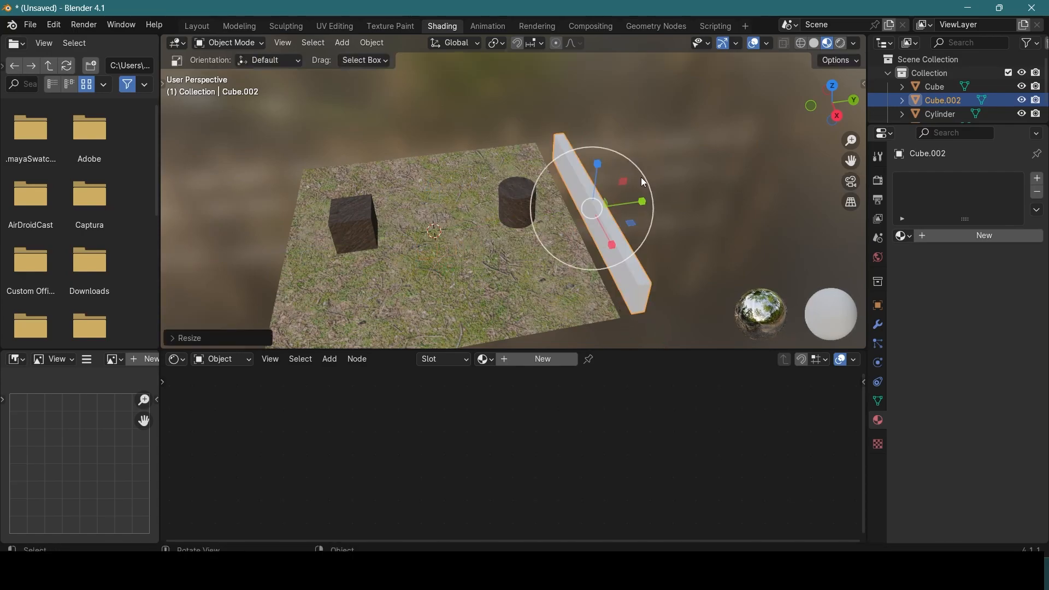
{"action": "left_click_drag", "start_coordinate": [597, 164], "coordinate": [595, 340]}
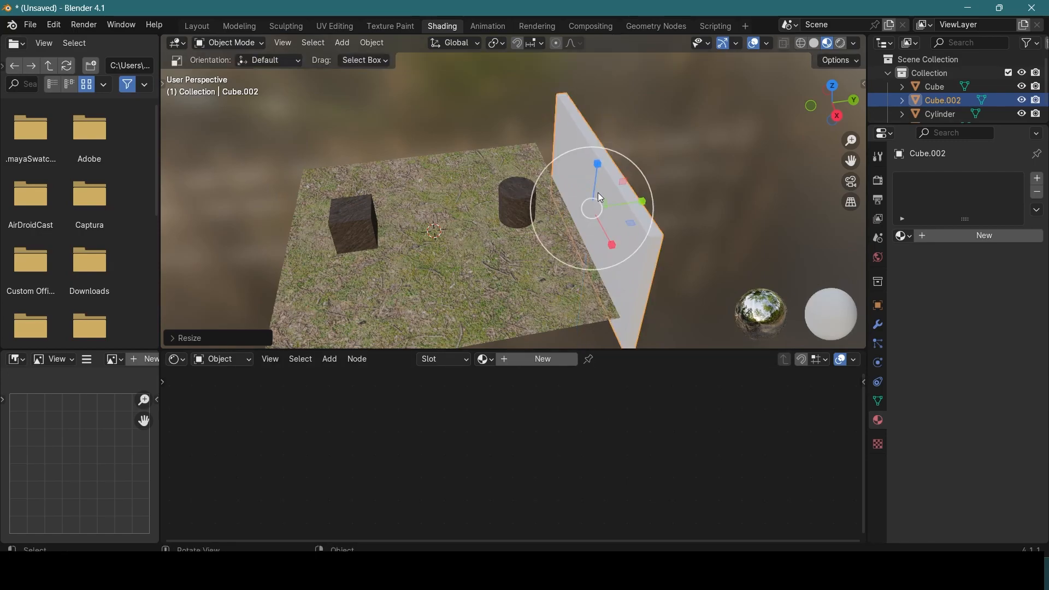
Step: Move the wall slab so that it stands upright on the floor's edge behind the cylinder
{"action": "key", "text": "g"}
{"action": "left_click_drag", "start_coordinate": [593, 165], "coordinate": [620, 184]}
{"action": "middle_click_drag", "start_coordinate": [620, 183], "coordinate": [569, 107]}
{"action": "left_click_drag", "start_coordinate": [569, 107], "coordinate": [570, 99]}
{"action": "middle_click_drag", "start_coordinate": [569, 99], "coordinate": [758, 227]}
{"action": "middle_click_drag", "start_coordinate": [699, 198], "coordinate": [763, 217], "text": "shift"}
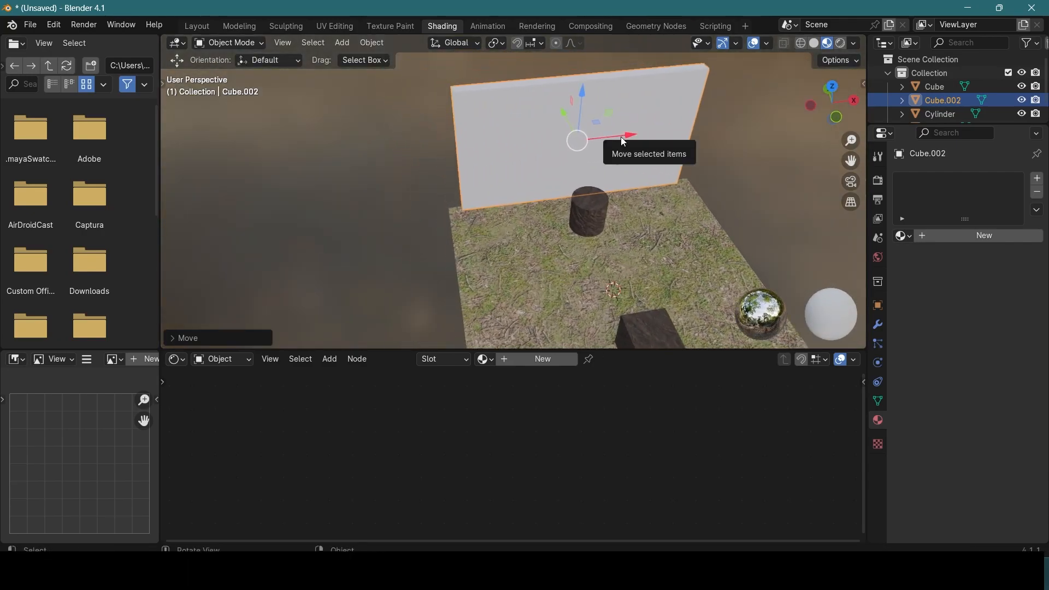
Step: Scale the wall lengthwise to match the floor's edge and check its fit from both ends
{"action": "key", "text": "s"}
{"action": "left_click_drag", "start_coordinate": [629, 134], "coordinate": [632, 134]}
{"action": "middle_click_drag", "start_coordinate": [632, 134], "coordinate": [503, 207]}
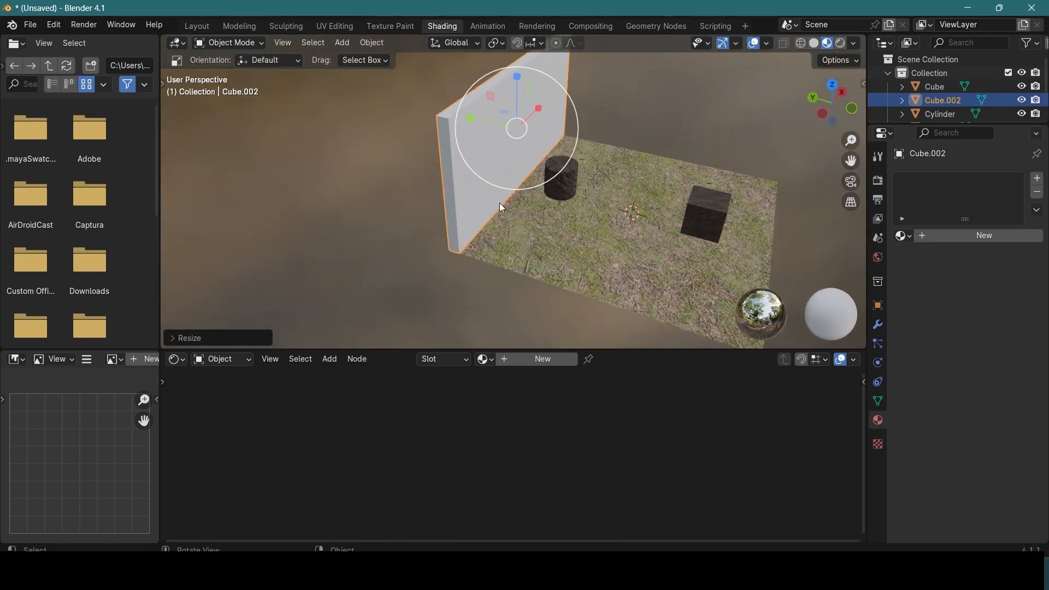
{"action": "left_click", "coordinate": [431, 187]}
{"action": "left_click", "coordinate": [455, 170]}
{"action": "middle_click_drag", "start_coordinate": [464, 175], "coordinate": [522, 144]}
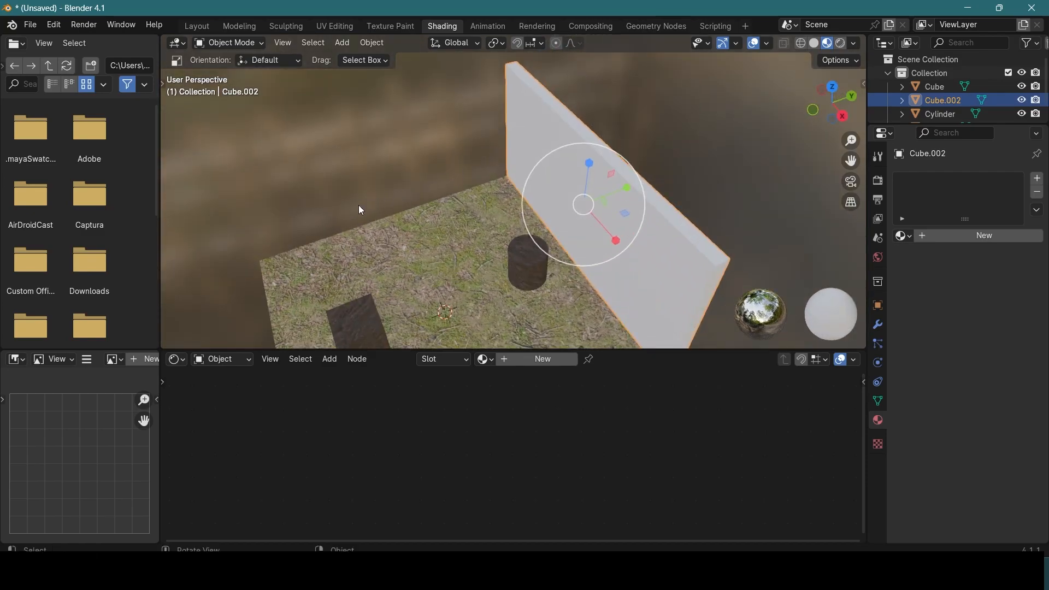
{"action": "middle_click_drag", "start_coordinate": [364, 177], "coordinate": [609, 80]}
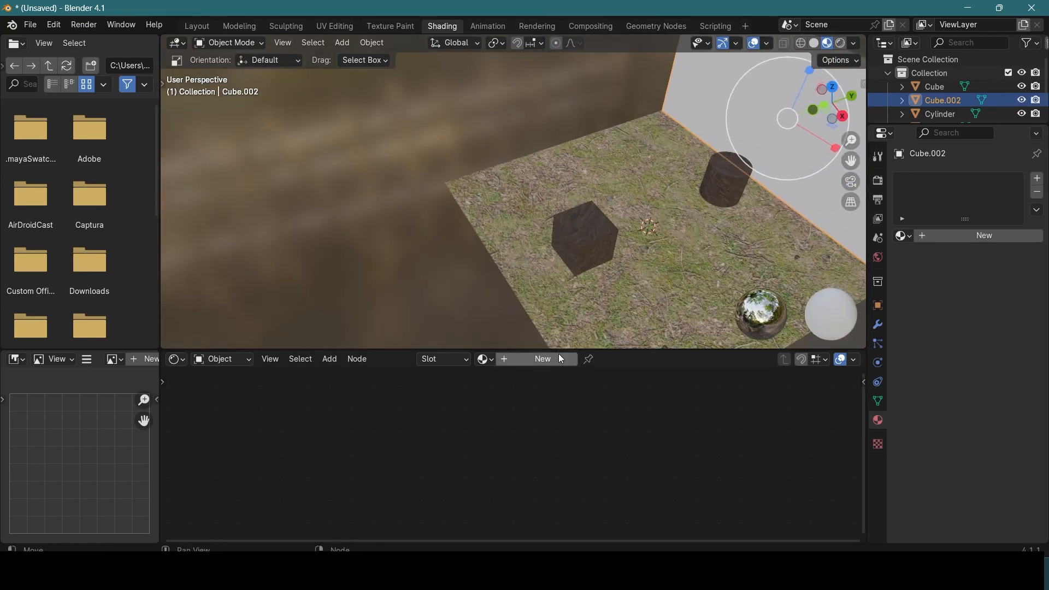
{"action": "middle_click_drag", "start_coordinate": [557, 121], "coordinate": [520, 166]}
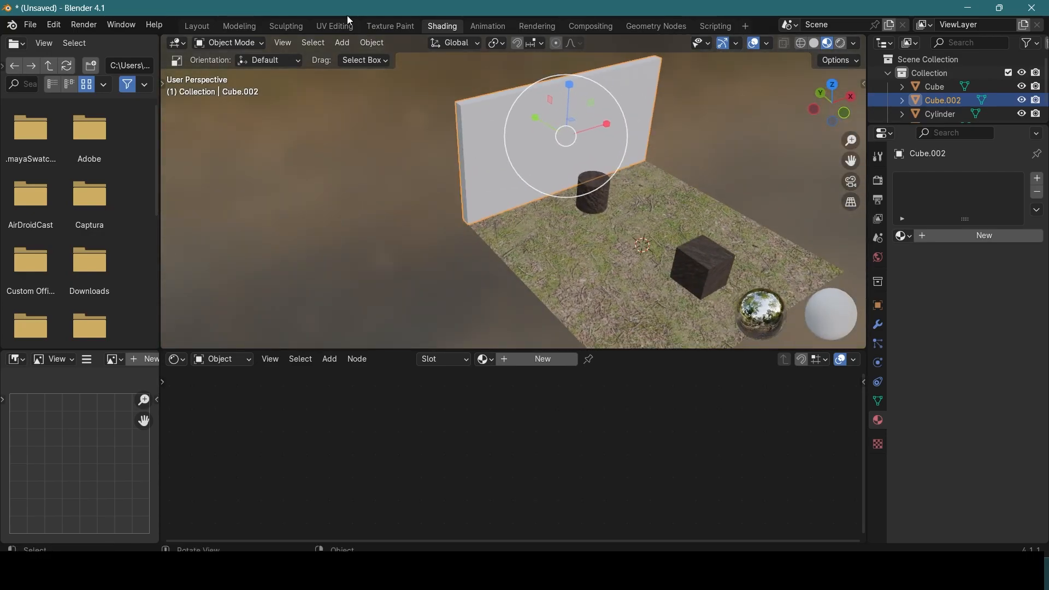
Step: In Edit Mode, extrude the wall's end face slightly, and its inner face along the adjacent floor edge as a second wall
{"action": "key", "text": "Tab"}
{"action": "left_click", "coordinate": [460, 126]}
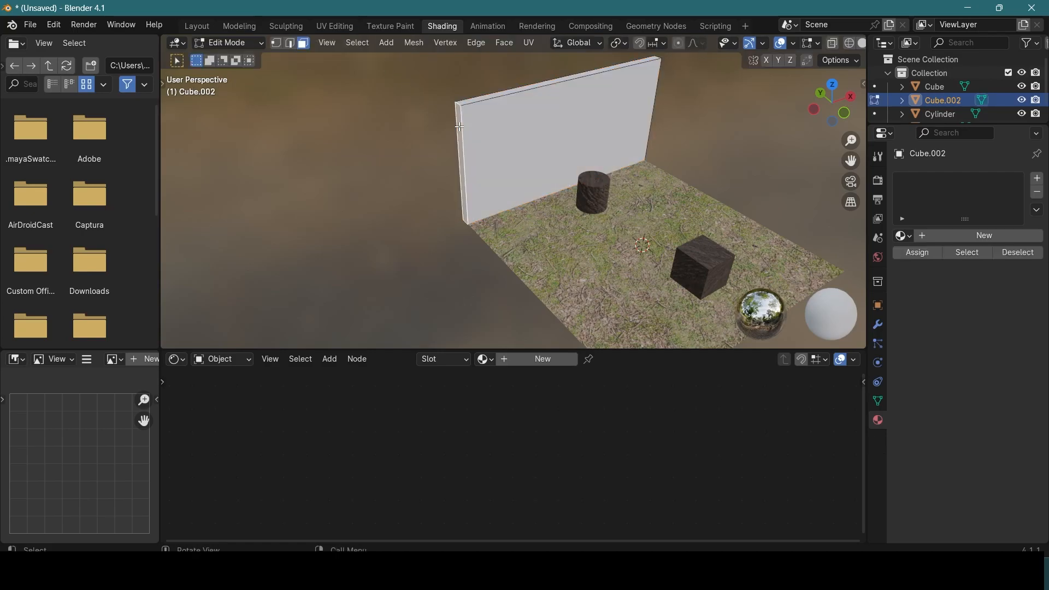
{"action": "key", "text": "e"}
{"action": "left_click", "coordinate": [452, 130]}
{"action": "left_click", "coordinate": [460, 130]}
{"action": "middle_click_drag", "start_coordinate": [563, 199], "coordinate": [419, 228]}
{"action": "key", "text": "e"}
{"action": "left_click", "coordinate": [843, 277]}
Step: Extrude the second wall's far end into a corner and a third wall opposite the first, and return to Object Mode
{"action": "middle_click_drag", "start_coordinate": [307, 213], "coordinate": [465, 172], "text": "shift"}
{"action": "middle_click_drag", "start_coordinate": [402, 164], "coordinate": [377, 175]}
{"action": "key", "text": "e"}
{"action": "left_click", "coordinate": [452, 169]}
{"action": "left_click", "coordinate": [460, 174]}
{"action": "key", "text": "e"}
{"action": "left_click", "coordinate": [835, 343]}
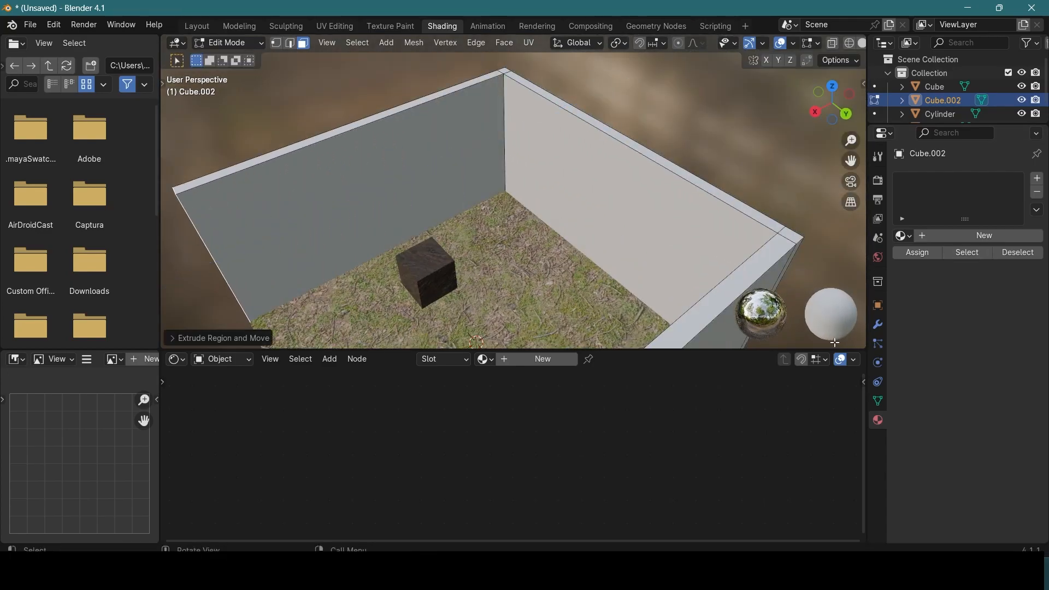
{"action": "scroll", "coordinate": [461, 220], "scroll_direction": "down", "scroll_amount": 4}
{"action": "middle_click_drag", "start_coordinate": [515, 169], "coordinate": [600, 150]}
{"action": "key", "text": "Tab"}
{"action": "middle_click_drag", "start_coordinate": [533, 154], "coordinate": [503, 159], "text": "shift"}
{"action": "scroll", "coordinate": [483, 179], "scroll_direction": "up", "scroll_amount": 5}
{"action": "scroll", "coordinate": [504, 159], "scroll_direction": "down", "scroll_amount": 3}
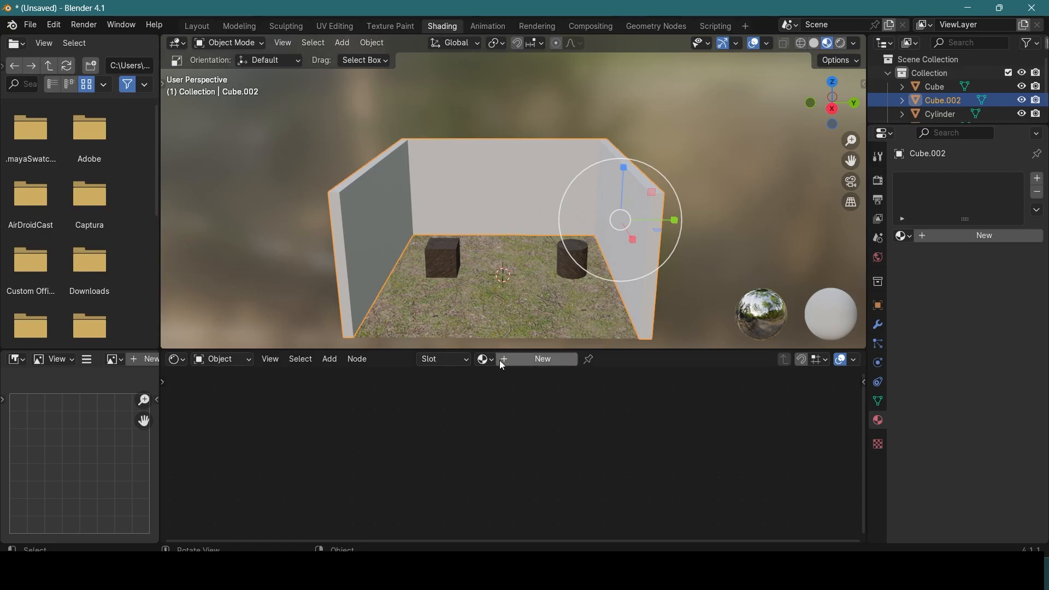
Step: Create a new material for the walls and name it Wall
{"action": "left_click", "coordinate": [540, 360]}
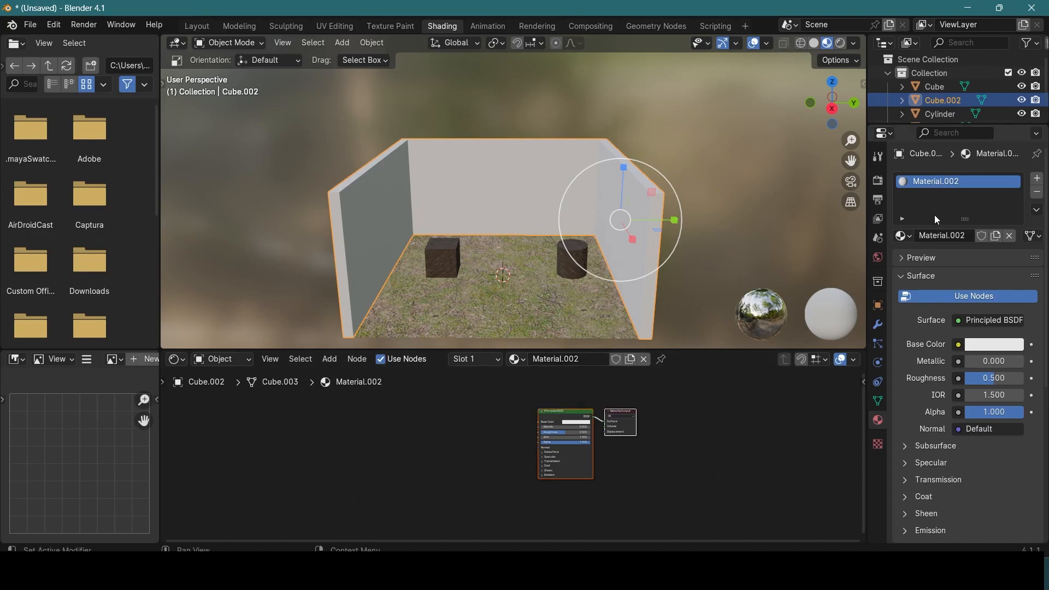
{"action": "left_click", "coordinate": [907, 239]}
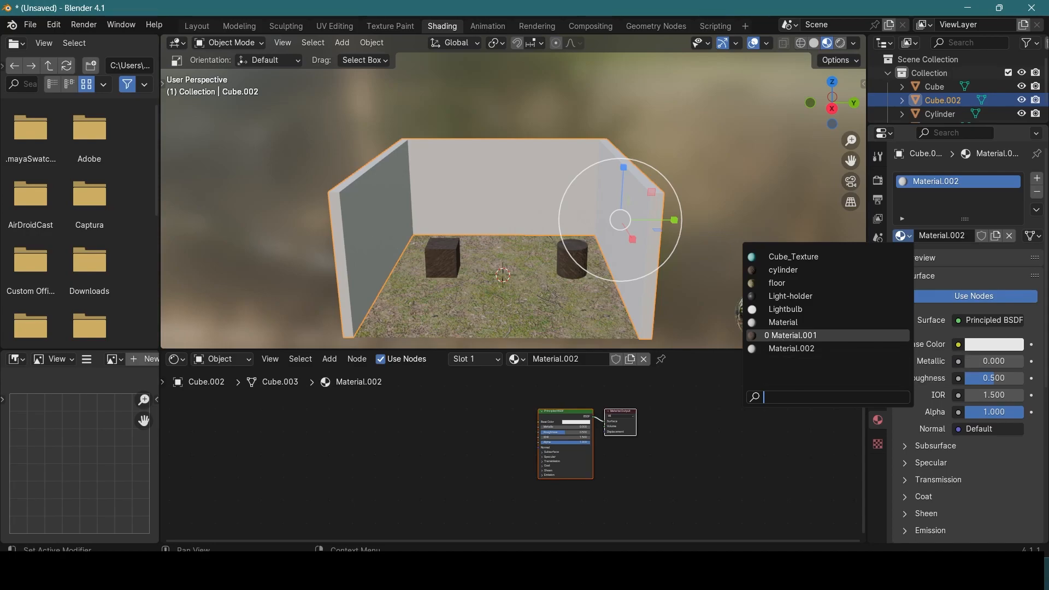
{"action": "key", "text": "Up"}
{"action": "key", "text": "Up"}
{"action": "key", "text": "Up"}
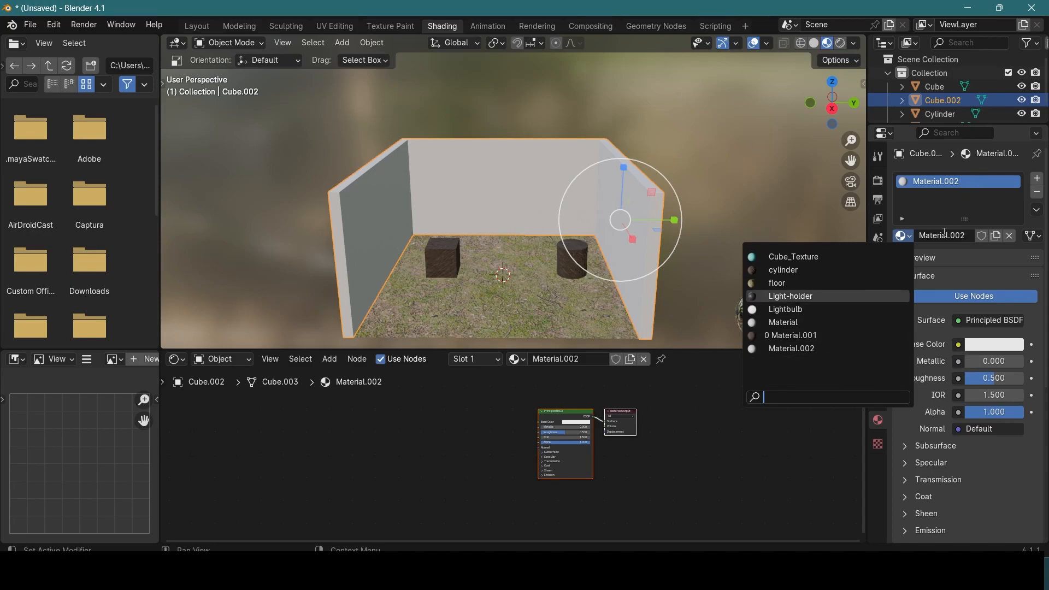
{"action": "left_click", "coordinate": [901, 223]}
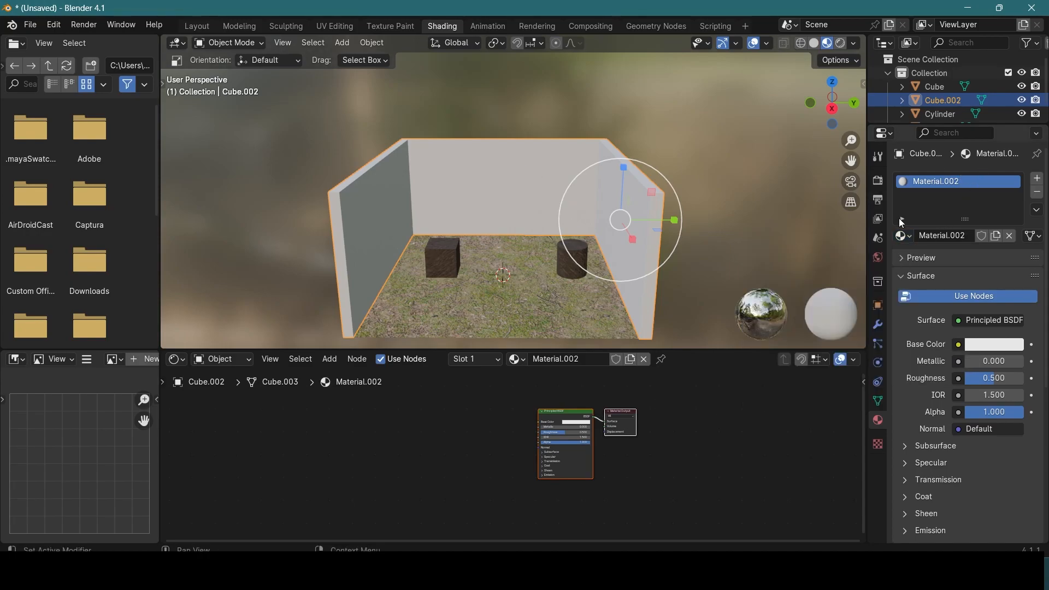
{"action": "left_click", "coordinate": [939, 236]}
{"action": "type", "text": "Wall"}
{"action": "key", "text": "Return"}
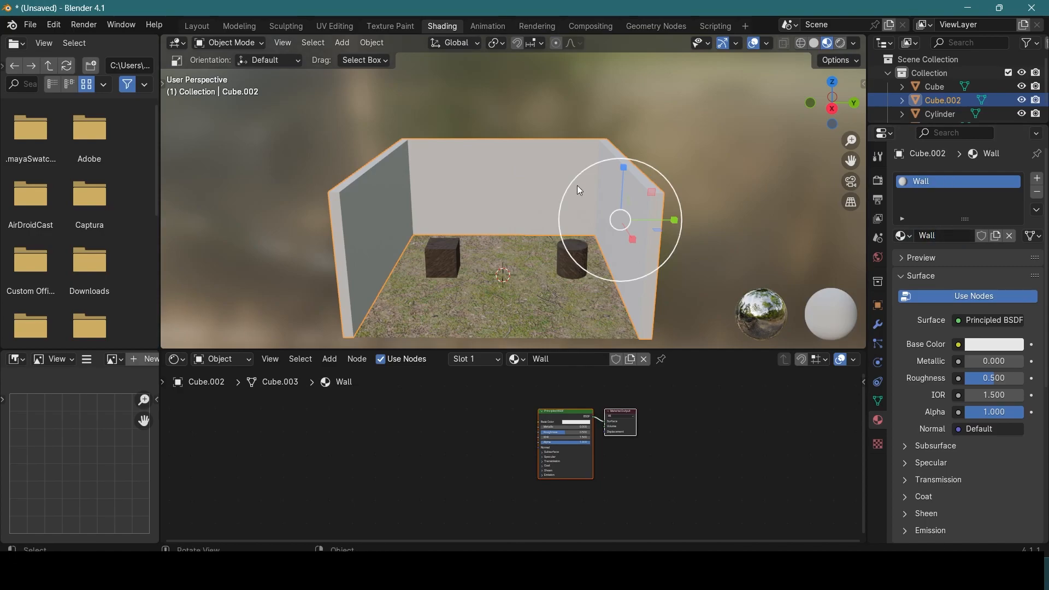
Step: Set the Wall material's base color to a dark red
{"action": "scroll", "coordinate": [552, 208], "scroll_direction": "up", "scroll_amount": 4}
{"action": "scroll", "coordinate": [549, 224], "scroll_direction": "down", "scroll_amount": 3}
{"action": "middle_click_drag", "start_coordinate": [552, 244], "coordinate": [547, 191], "text": "shift"}
{"action": "scroll", "coordinate": [549, 407], "scroll_direction": "up", "scroll_amount": 5}
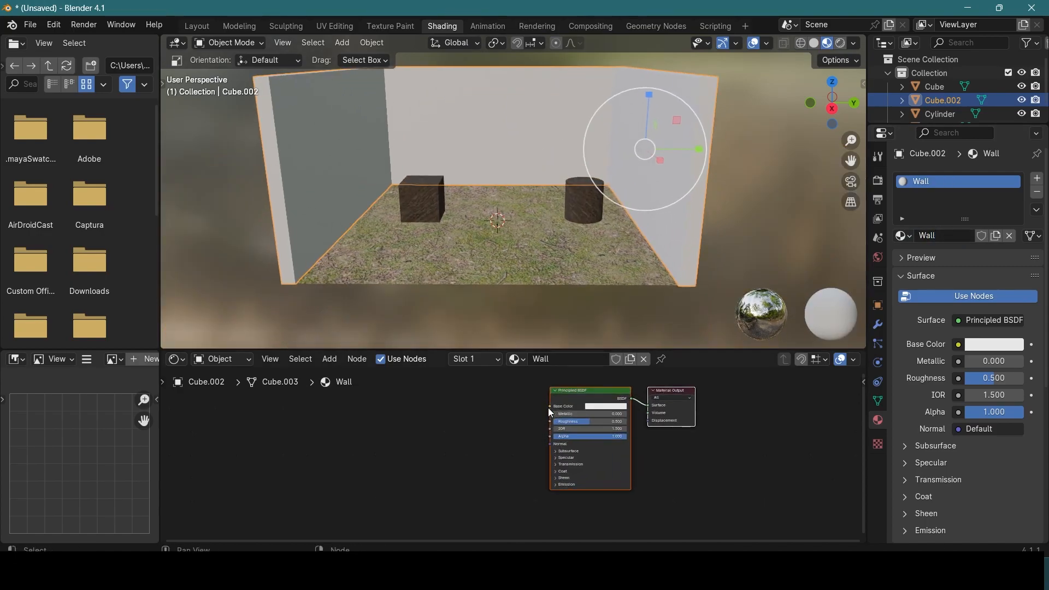
{"action": "scroll", "coordinate": [549, 407], "scroll_direction": "up", "scroll_amount": 4}
{"action": "scroll", "coordinate": [568, 407], "scroll_direction": "up", "scroll_amount": 1}
{"action": "middle_click_drag", "start_coordinate": [563, 409], "coordinate": [543, 480]}
{"action": "scroll", "coordinate": [544, 477], "scroll_direction": "down", "scroll_amount": 2}
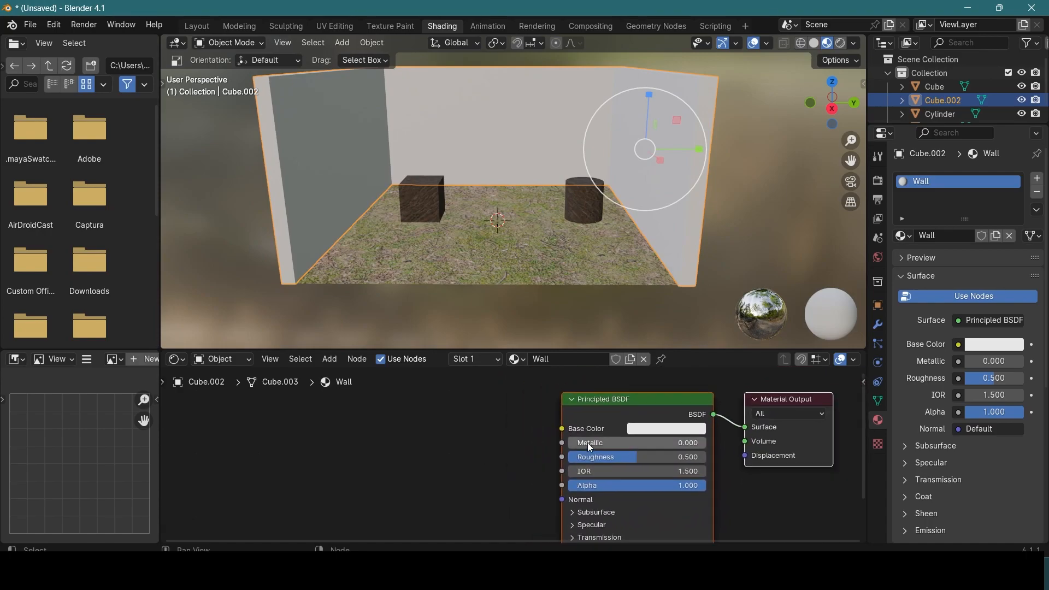
{"action": "left_click", "coordinate": [642, 430]}
{"action": "left_click_drag", "start_coordinate": [717, 308], "coordinate": [696, 323]}
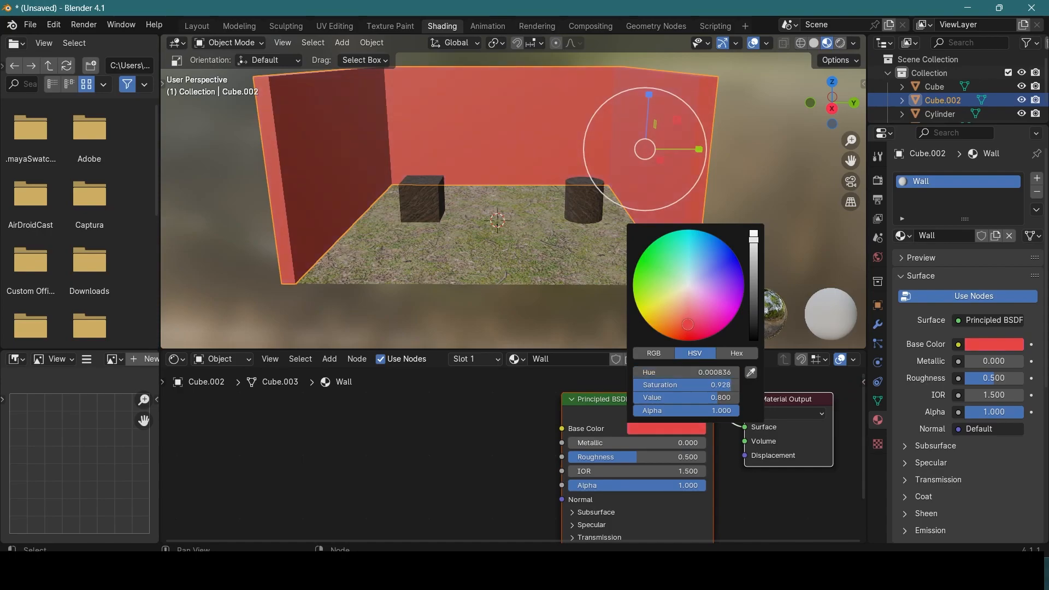
{"action": "left_click_drag", "start_coordinate": [753, 288], "coordinate": [754, 296]}
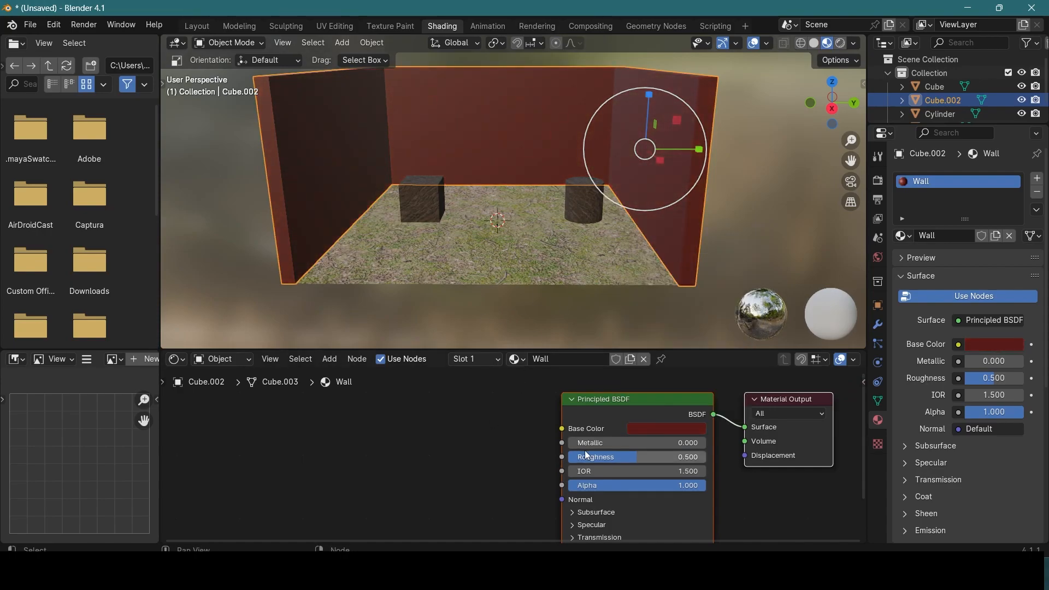
Step: Set the Wall material's roughness to 0.569
{"action": "left_click_drag", "start_coordinate": [663, 457], "coordinate": [679, 456]}
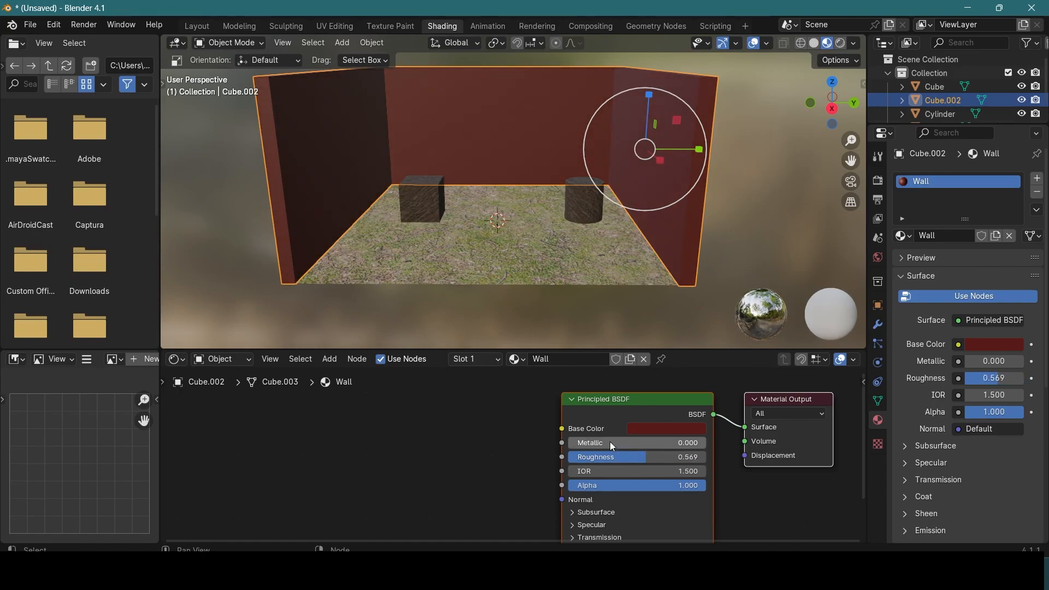
{"action": "mouse_move", "coordinate": [763, 401]}
{"action": "left_mouse_down"}
{"action": "mouse_move", "coordinate": [810, 402]}
{"action": "mouse_move", "coordinate": [753, 394]}
{"action": "mouse_move", "coordinate": [776, 398]}
{"action": "left_mouse_up"}
{"action": "scroll", "coordinate": [477, 438], "scroll_direction": "down", "scroll_amount": 1}
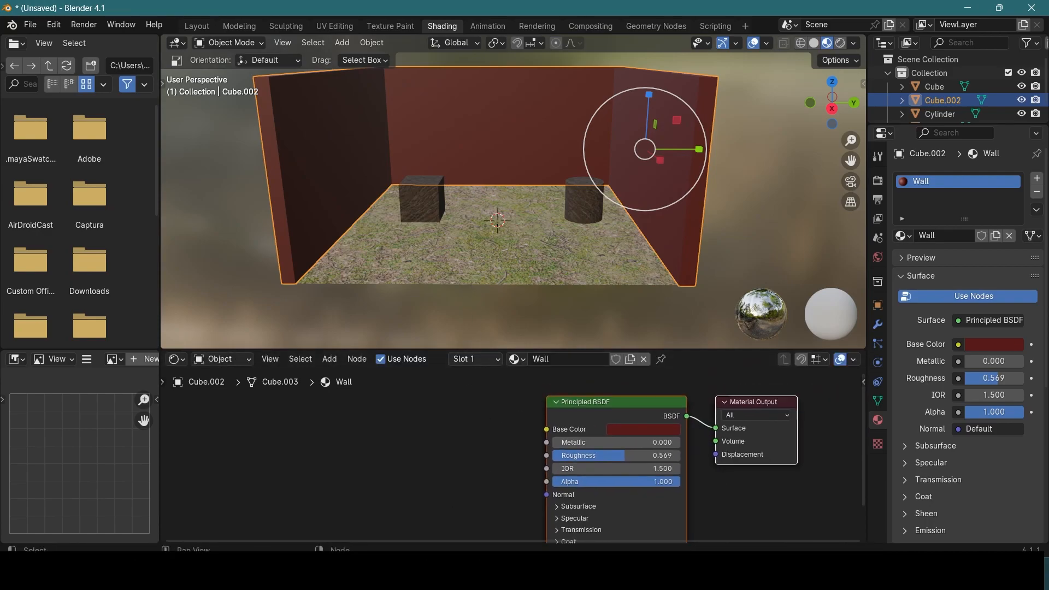
Step: Switch to File Explorer and open the textures folder inside medieval_red_brick_2k.blend
{"action": "left_click", "coordinate": [602, 572]}
{"action": "left_click", "coordinate": [815, 239]}
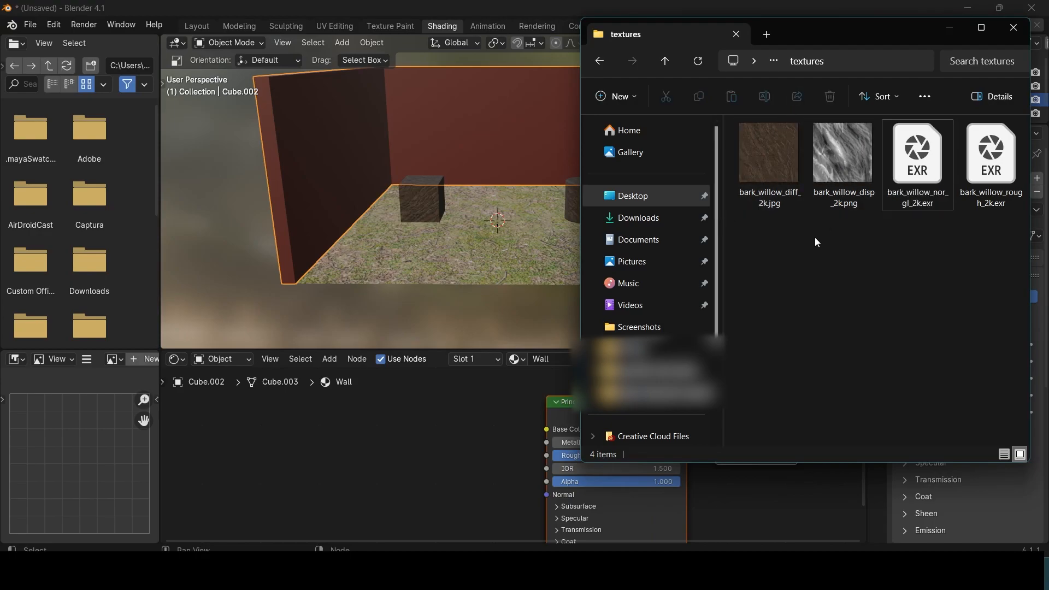
{"action": "key", "text": "BackSpace"}
{"action": "key", "text": "BackSpace"}
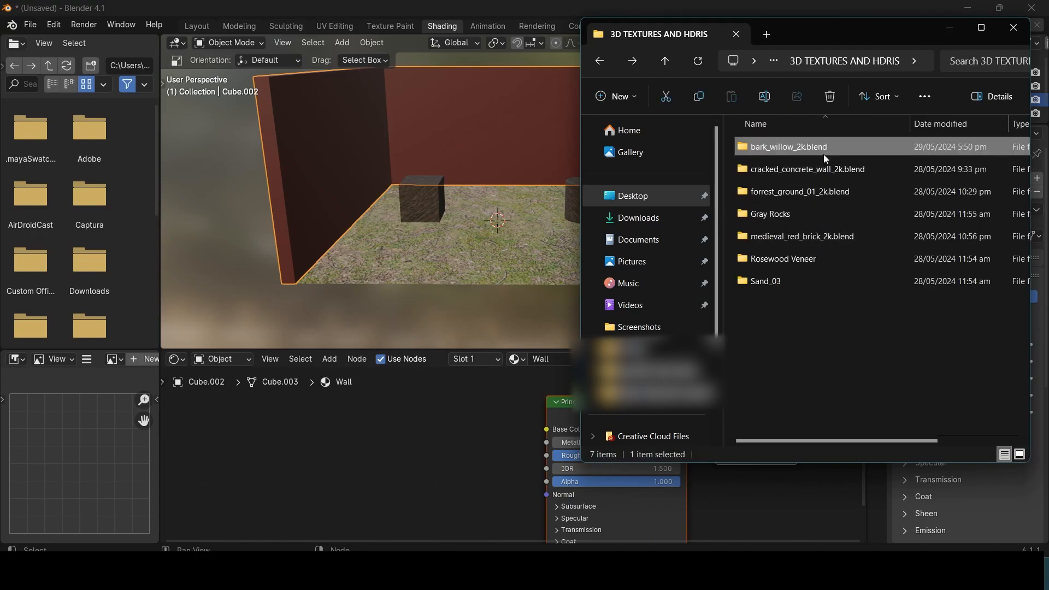
{"action": "left_click", "coordinate": [822, 168]}
{"action": "left_click", "coordinate": [812, 237]}
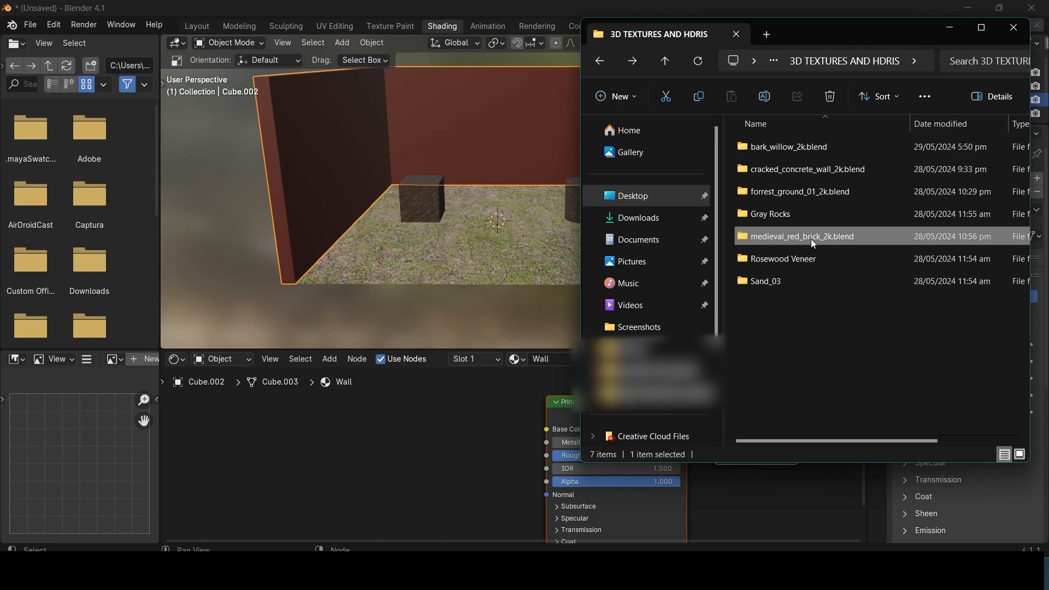
{"action": "double_click", "coordinate": [813, 239]}
{"action": "double_click", "coordinate": [776, 146]}
Step: Add medieval_red_brick_diff_2k.jpg to the Wall material as an image texture and link its Color to the Base Color
{"action": "left_click_drag", "start_coordinate": [782, 155], "coordinate": [402, 407]}
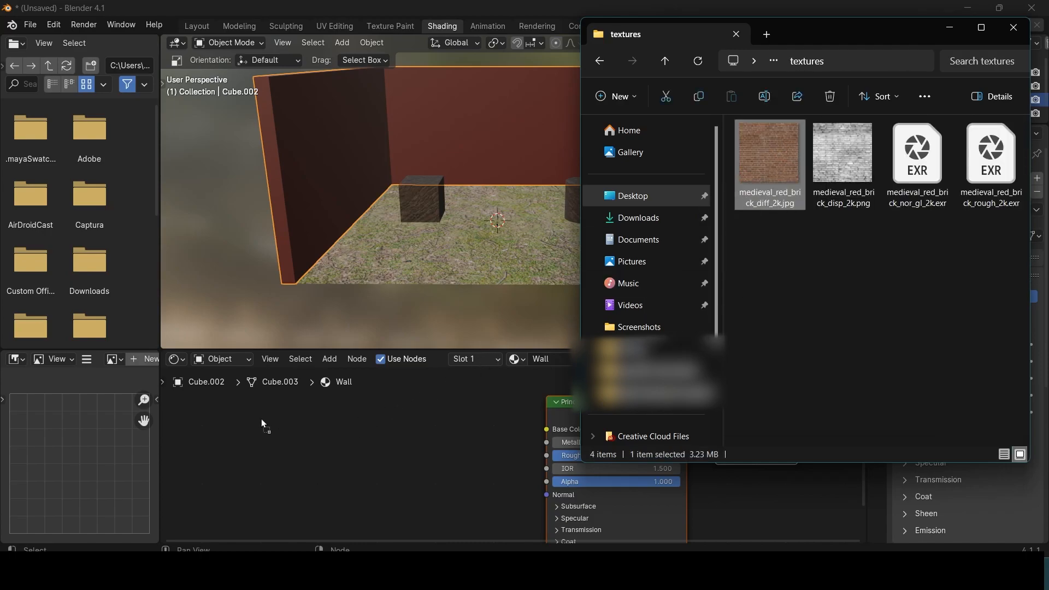
{"action": "left_click_drag", "start_coordinate": [261, 424], "coordinate": [261, 424]}
{"action": "left_click_drag", "start_coordinate": [381, 433], "coordinate": [546, 429]}
Step: Examine how the brick texture maps onto each of the three walls, close up and from above
{"action": "middle_click_drag", "start_coordinate": [488, 230], "coordinate": [513, 224]}
{"action": "scroll", "coordinate": [474, 208], "scroll_direction": "up", "scroll_amount": 3}
{"action": "scroll", "coordinate": [474, 209], "scroll_direction": "down", "scroll_amount": 3}
{"action": "scroll", "coordinate": [513, 224], "scroll_direction": "up", "scroll_amount": 4}
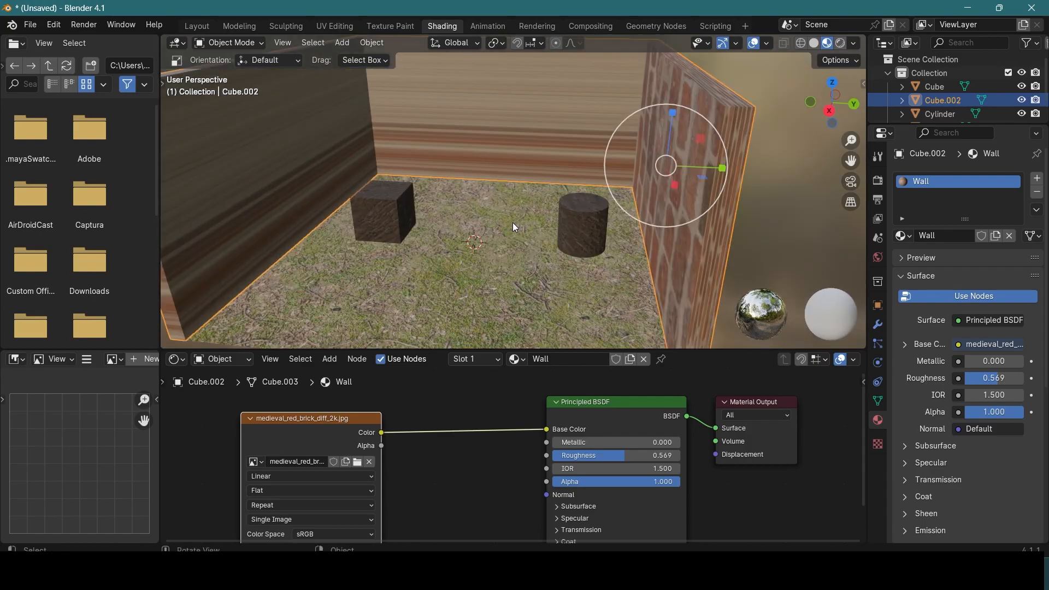
{"action": "scroll", "coordinate": [513, 222], "scroll_direction": "down", "scroll_amount": 3}
{"action": "middle_click_drag", "start_coordinate": [500, 274], "coordinate": [525, 198]}
{"action": "scroll", "coordinate": [533, 215], "scroll_direction": "up", "scroll_amount": 2}
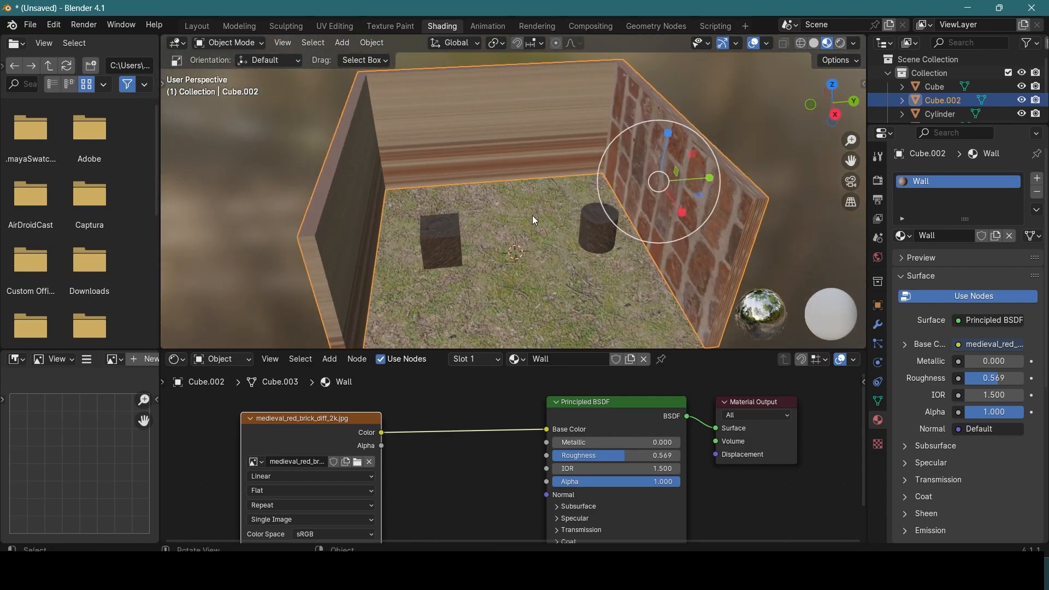
{"action": "scroll", "coordinate": [532, 216], "scroll_direction": "down", "scroll_amount": 2}
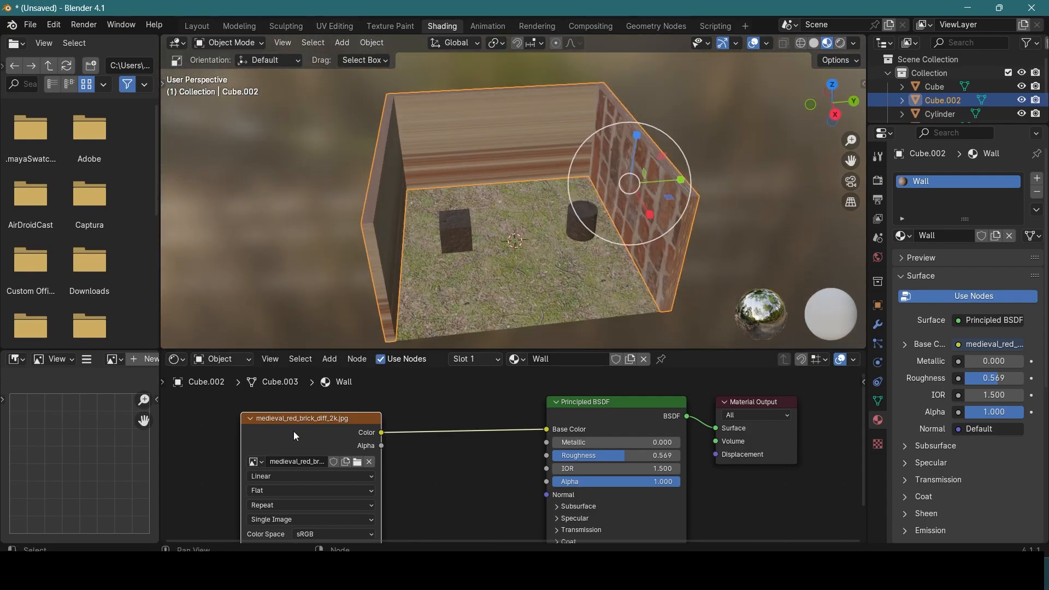
Step: Open the walls in the UV Editing workspace to see their layout over the brick texture
{"action": "left_click", "coordinate": [328, 24]}
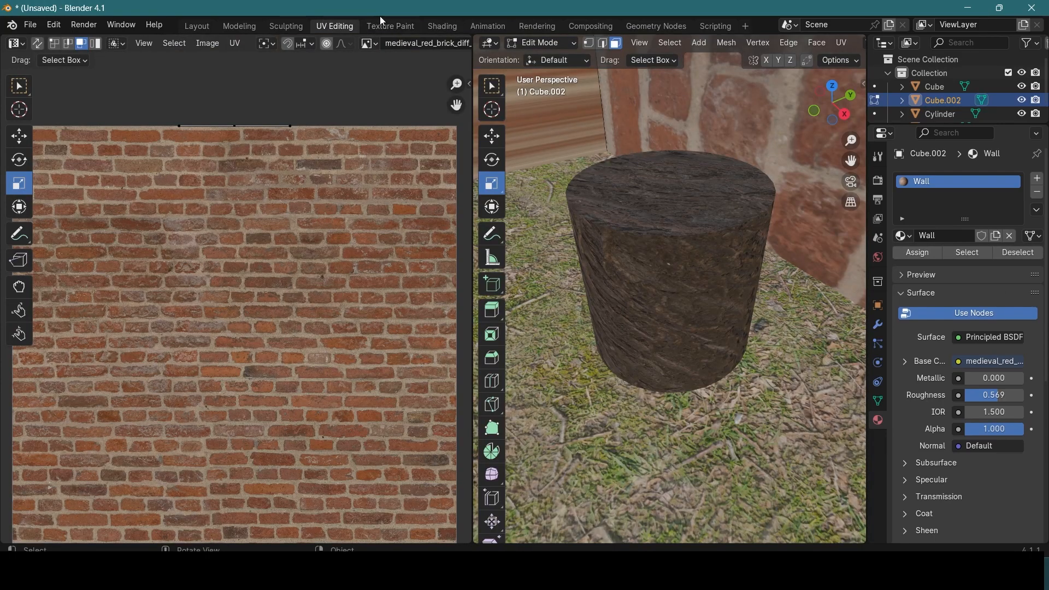
{"action": "scroll", "coordinate": [711, 199], "scroll_direction": "down", "scroll_amount": 8}
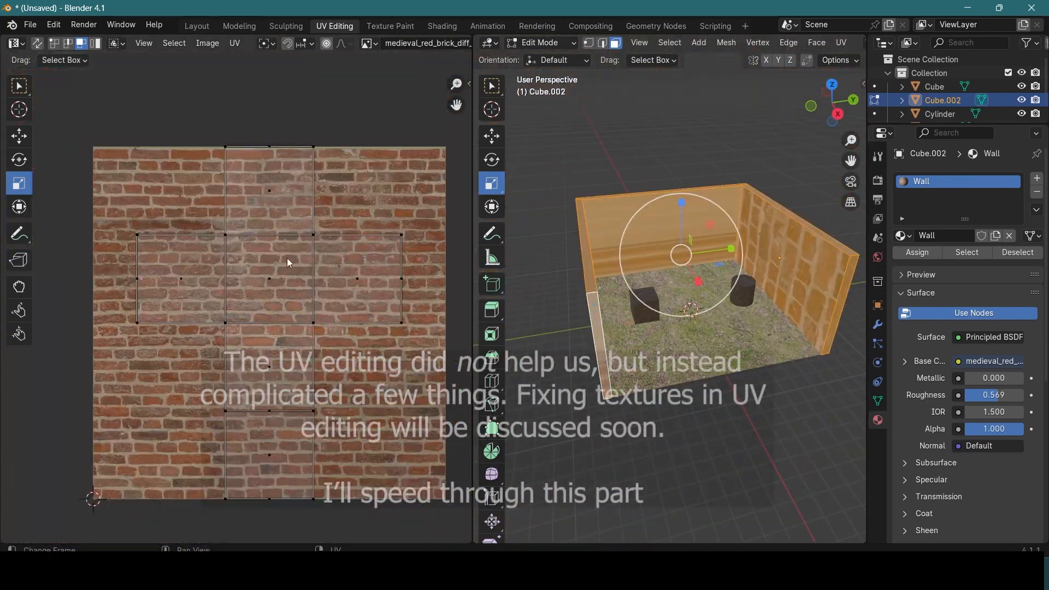
{"action": "middle_click_drag", "start_coordinate": [727, 213], "coordinate": [681, 215]}
{"action": "key", "text": "u"}
{"action": "left_click", "coordinate": [841, 44]}
{"action": "left_click", "coordinate": [867, 59]}
{"action": "scroll", "coordinate": [328, 246], "scroll_direction": "down", "scroll_amount": 1}
{"action": "scroll", "coordinate": [678, 219], "scroll_direction": "up", "scroll_amount": 3}
Step: Select individual wall faces and examine where their UVs lie on the brick texture
{"action": "left_click", "coordinate": [696, 149]}
{"action": "left_click", "coordinate": [606, 262]}
{"action": "scroll", "coordinate": [339, 171], "scroll_direction": "up", "scroll_amount": 8}
{"action": "scroll", "coordinate": [336, 219], "scroll_direction": "down", "scroll_amount": 10}
{"action": "left_click", "coordinate": [580, 210]}
{"action": "scroll", "coordinate": [274, 363], "scroll_direction": "up", "scroll_amount": 2}
{"action": "scroll", "coordinate": [274, 328], "scroll_direction": "down", "scroll_amount": 1}
{"action": "left_click", "coordinate": [577, 256]}
{"action": "left_click", "coordinate": [603, 257]}
{"action": "key", "text": "a"}
Step: Select all the wall faces and rescale their cross-shaped UV layout over the brick texture
{"action": "middle_click_drag", "start_coordinate": [612, 257], "coordinate": [729, 159]}
{"action": "scroll", "coordinate": [729, 159], "scroll_direction": "down", "scroll_amount": 1}
{"action": "scroll", "coordinate": [289, 241], "scroll_direction": "up", "scroll_amount": 1}
{"action": "key", "text": "a"}
{"action": "key", "text": "s"}
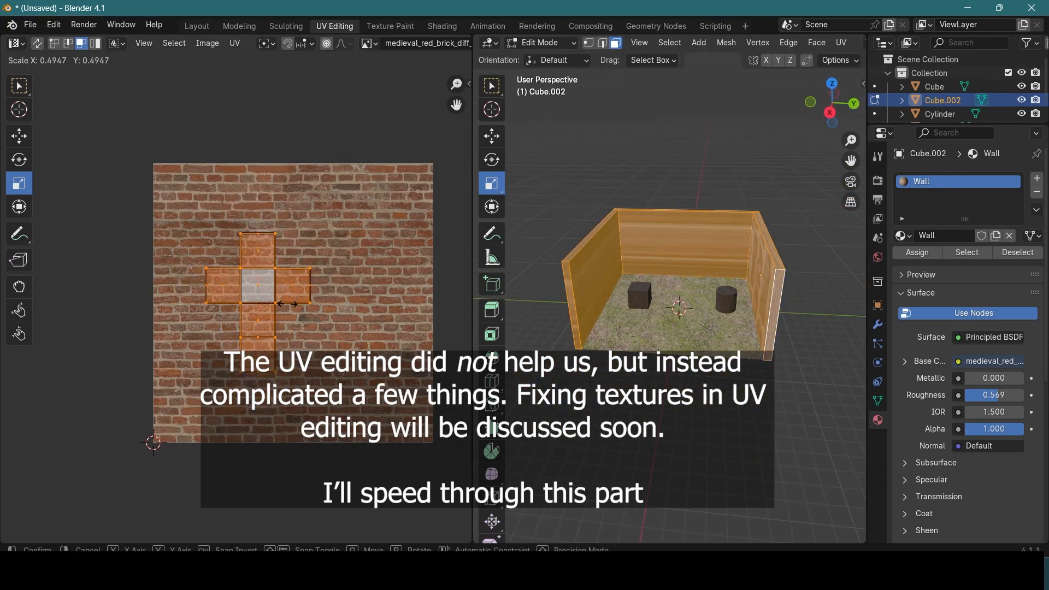
{"action": "left_click_drag", "start_coordinate": [288, 304], "coordinate": [378, 303]}
Step: Select all the wall UVs and rotate them over the brick texture
{"action": "left_click", "coordinate": [19, 159]}
{"action": "left_click", "coordinate": [301, 257]}
{"action": "key", "text": "a"}
{"action": "left_click_drag", "start_coordinate": [301, 261], "coordinate": [323, 264]}
{"action": "scroll", "coordinate": [350, 257], "scroll_direction": "down", "scroll_amount": 1}
{"action": "scroll", "coordinate": [683, 241], "scroll_direction": "up", "scroll_amount": 1}
Step: Select a single wall face, then scale its UVs and move them beside the brick image
{"action": "left_click", "coordinate": [686, 235]}
{"action": "middle_click_drag", "start_coordinate": [460, 306], "coordinate": [253, 273]}
{"action": "scroll", "coordinate": [274, 295], "scroll_direction": "up", "scroll_amount": 3}
{"action": "left_click", "coordinate": [19, 183]}
{"action": "left_click_drag", "start_coordinate": [323, 249], "coordinate": [293, 250]}
{"action": "left_click", "coordinate": [20, 136]}
{"action": "middle_click_drag", "start_coordinate": [552, 230], "coordinate": [847, 210]}
{"action": "middle_click_drag", "start_coordinate": [236, 219], "coordinate": [268, 244]}
{"action": "left_click", "coordinate": [258, 124]}
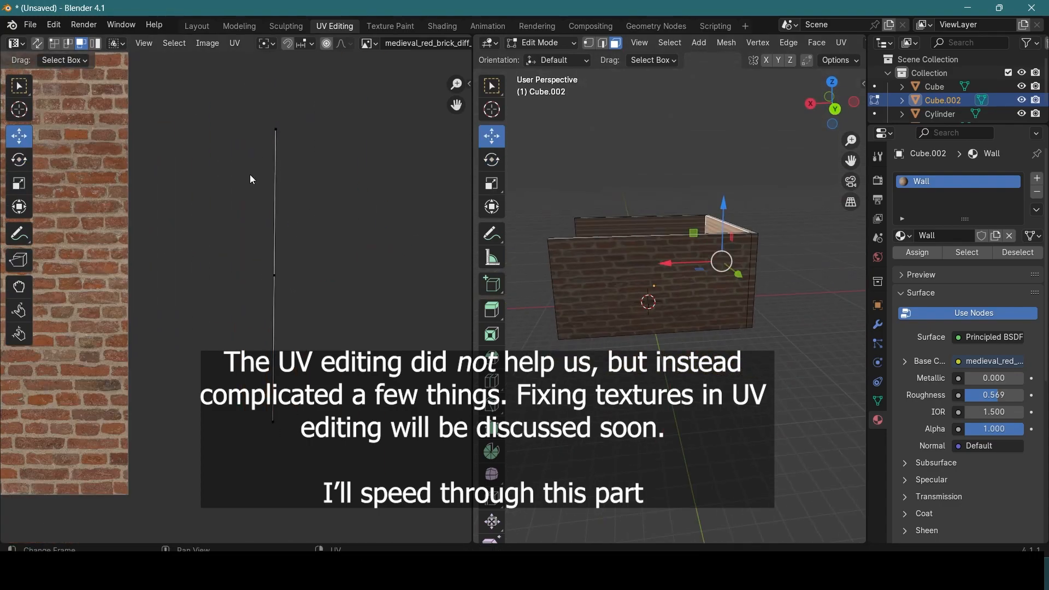
Step: Switch to edge selection and select the edges bordering the wall faces to serve as seams
{"action": "middle_click_drag", "start_coordinate": [612, 219], "coordinate": [722, 262]}
{"action": "scroll", "coordinate": [683, 246], "scroll_direction": "up", "scroll_amount": 3}
{"action": "middle_click_drag", "start_coordinate": [656, 241], "coordinate": [694, 263]}
{"action": "scroll", "coordinate": [672, 246], "scroll_direction": "down", "scroll_amount": 2}
{"action": "left_click", "coordinate": [602, 43]}
{"action": "scroll", "coordinate": [656, 235], "scroll_direction": "down", "scroll_amount": 3}
{"action": "left_click", "coordinate": [654, 234]}
{"action": "left_click", "coordinate": [729, 270], "text": "shift"}
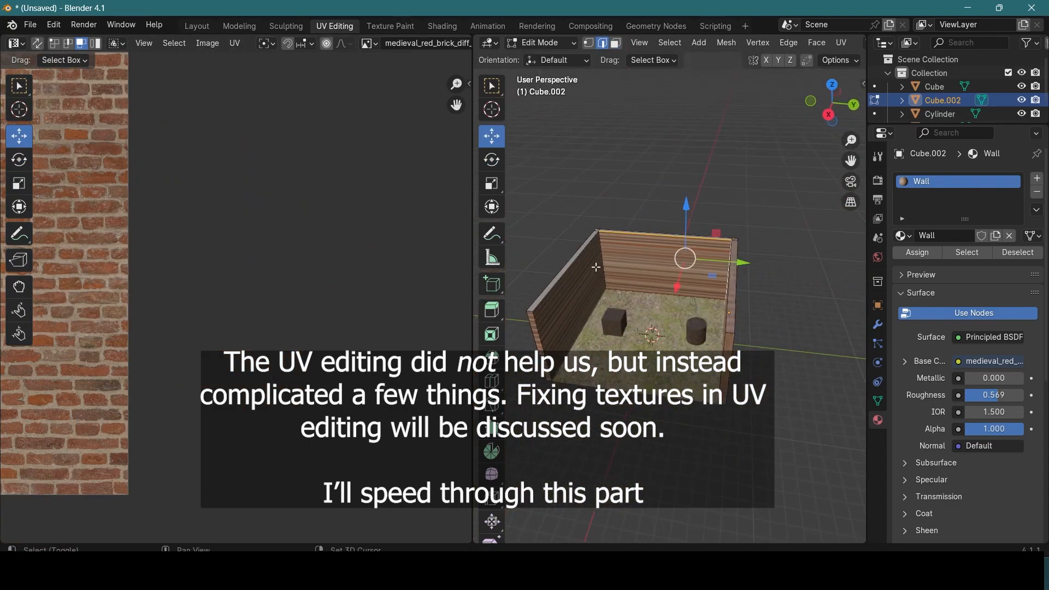
{"action": "left_click", "coordinate": [602, 269], "text": "shift"}
{"action": "middle_click_drag", "start_coordinate": [612, 268], "coordinate": [689, 262]}
{"action": "left_click", "coordinate": [813, 350], "text": "shift"}
{"action": "middle_click_drag", "start_coordinate": [812, 345], "coordinate": [682, 228]}
{"action": "left_click", "coordinate": [664, 248], "text": "shift"}
{"action": "left_click", "coordinate": [818, 300], "text": "shift"}
{"action": "middle_click_drag", "start_coordinate": [818, 300], "coordinate": [542, 261]}
{"action": "left_click", "coordinate": [590, 268], "text": "shift"}
Step: Mark the wall border edges as seams and unwrap the whole wall mesh over the brick texture
{"action": "scroll", "coordinate": [571, 266], "scroll_direction": "down", "scroll_amount": 3}
{"action": "key", "text": "u"}
{"action": "left_click", "coordinate": [569, 100]}
{"action": "scroll", "coordinate": [350, 257], "scroll_direction": "down", "scroll_amount": 2}
{"action": "middle_click_drag", "start_coordinate": [131, 219], "coordinate": [350, 258]}
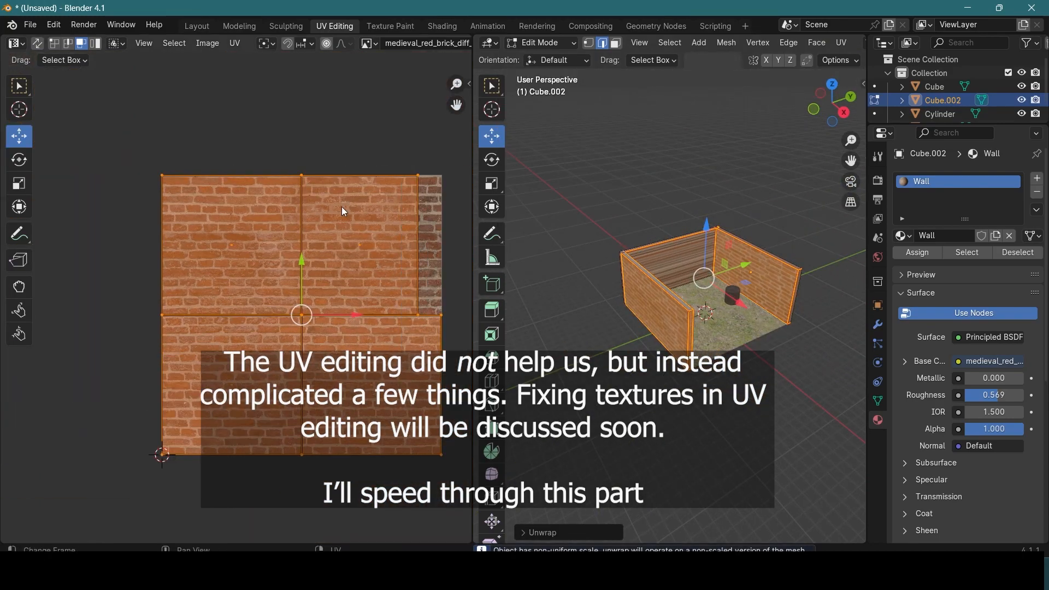
Step: Switch to face selection, select the back wall face, and try moving and scaling its UVs beside the brick image
{"action": "middle_click_drag", "start_coordinate": [754, 328], "coordinate": [677, 314]}
{"action": "scroll", "coordinate": [711, 306], "scroll_direction": "up", "scroll_amount": 2}
{"action": "left_click", "coordinate": [731, 235]}
{"action": "left_click", "coordinate": [616, 43]}
{"action": "left_click", "coordinate": [727, 273]}
{"action": "key", "text": "a"}
{"action": "scroll", "coordinate": [328, 245], "scroll_direction": "up", "scroll_amount": 1}
{"action": "key", "text": "a"}
{"action": "left_click_drag", "start_coordinate": [453, 311], "coordinate": [416, 311]}
{"action": "left_click", "coordinate": [19, 184]}
{"action": "left_click_drag", "start_coordinate": [387, 253], "coordinate": [387, 225]}
{"action": "left_click", "coordinate": [20, 311]}
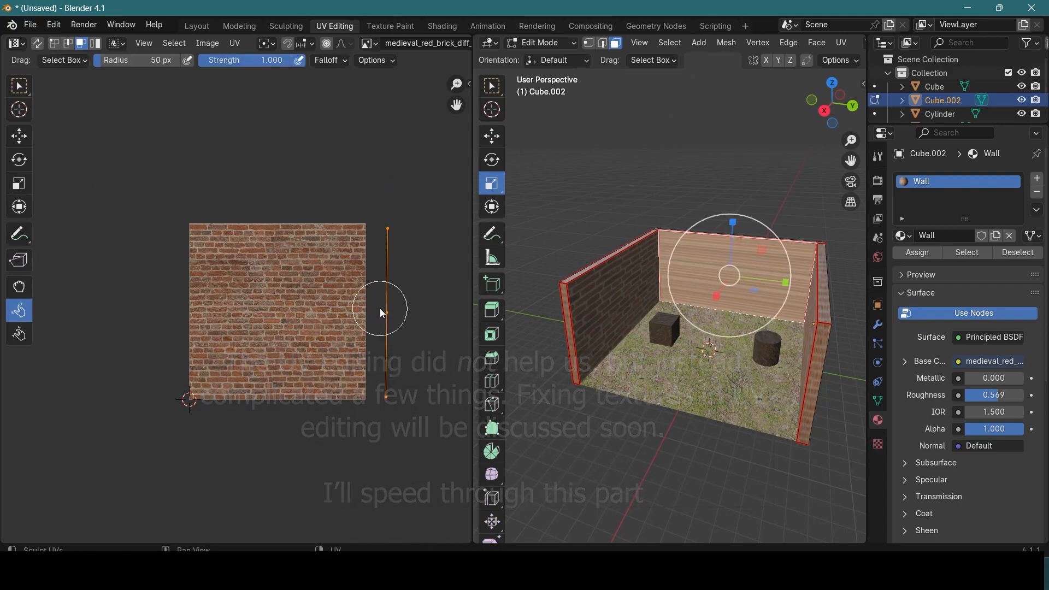
Step: Leave Edit Mode and examine how the brick texture falls on the side and back walls from several angles
{"action": "middle_click_drag", "start_coordinate": [658, 256], "coordinate": [803, 303]}
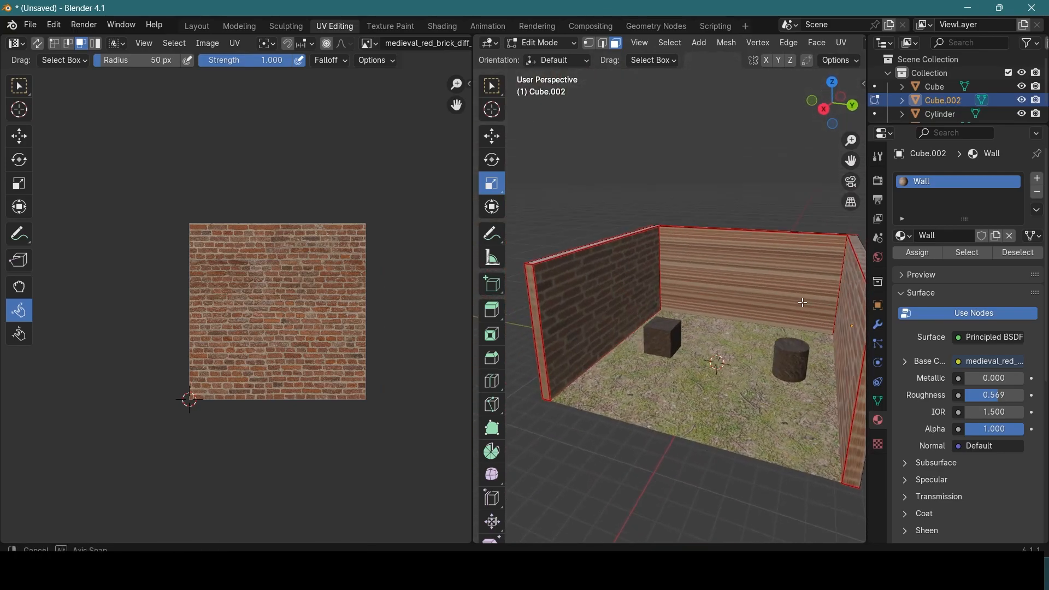
{"action": "middle_click_drag", "start_coordinate": [795, 255], "coordinate": [670, 328], "text": "shift"}
{"action": "scroll", "coordinate": [651, 358], "scroll_direction": "up", "scroll_amount": 3}
{"action": "middle_click_drag", "start_coordinate": [647, 363], "coordinate": [599, 204], "text": "shift"}
{"action": "key", "text": "Tab"}
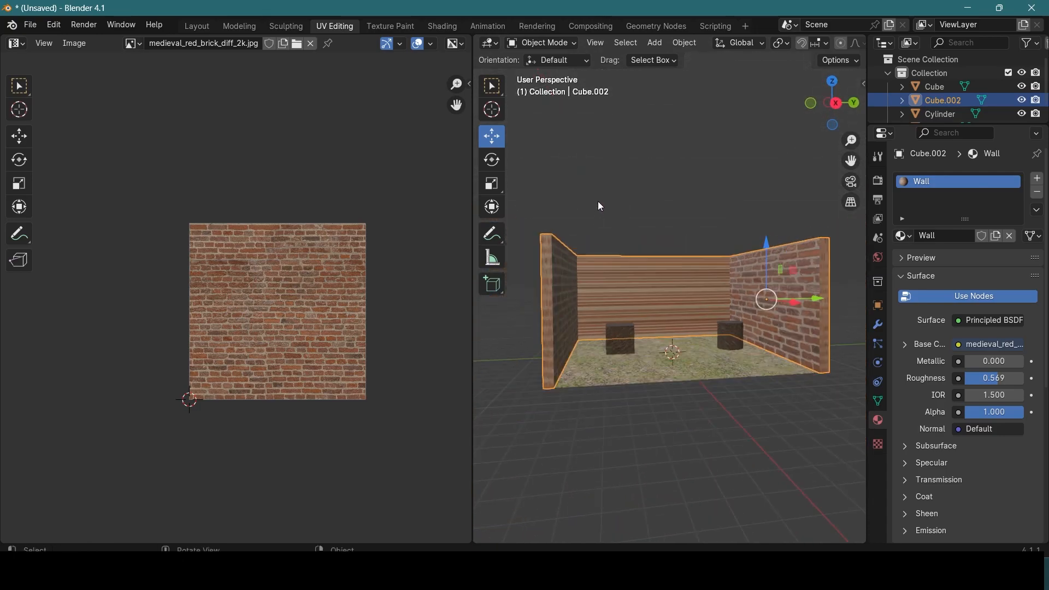
{"action": "scroll", "coordinate": [662, 306], "scroll_direction": "up", "scroll_amount": 5}
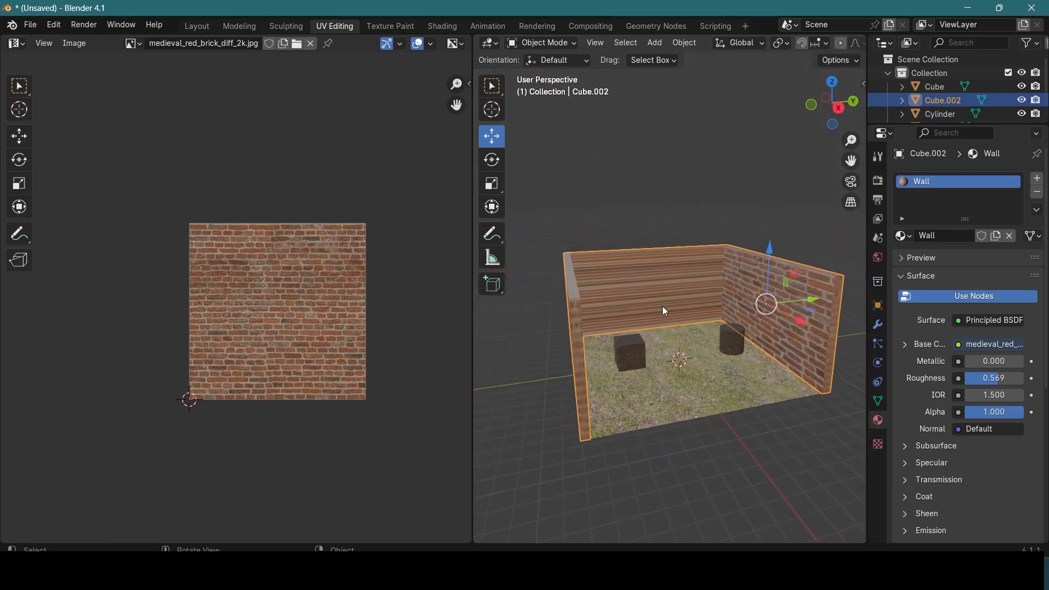
{"action": "middle_click_drag", "start_coordinate": [665, 307], "coordinate": [622, 309]}
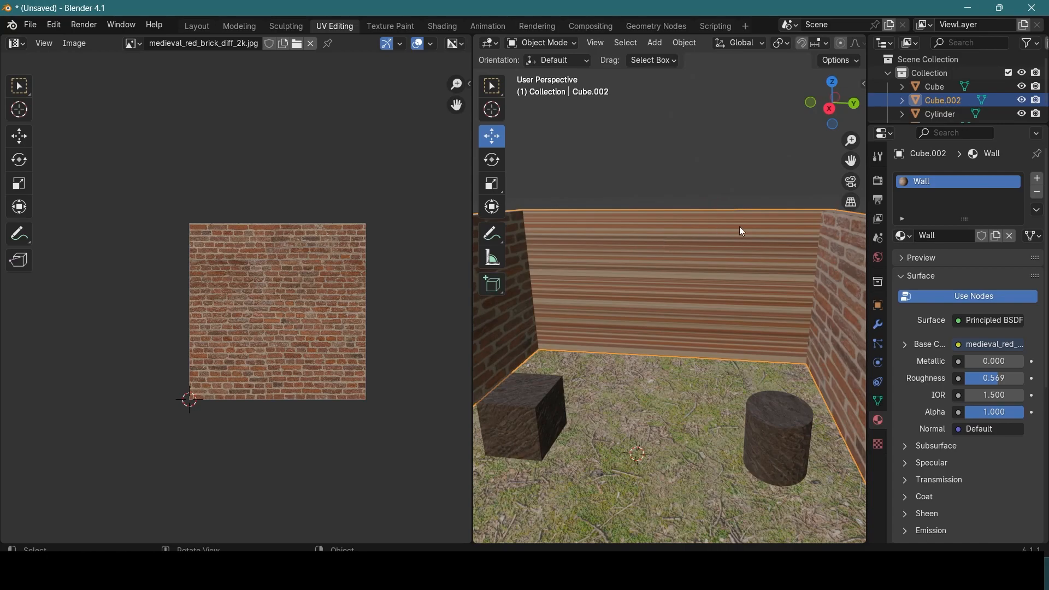
{"action": "scroll", "coordinate": [704, 217], "scroll_direction": "up", "scroll_amount": 2}
{"action": "scroll", "coordinate": [708, 232], "scroll_direction": "down", "scroll_amount": 5}
{"action": "scroll", "coordinate": [705, 321], "scroll_direction": "up", "scroll_amount": 3}
{"action": "mouse_move", "coordinate": [705, 321]}
{"action": "middle_mouse_down"}
{"action": "mouse_move", "coordinate": [575, 329]}
{"action": "mouse_move", "coordinate": [688, 322]}
{"action": "middle_mouse_up"}
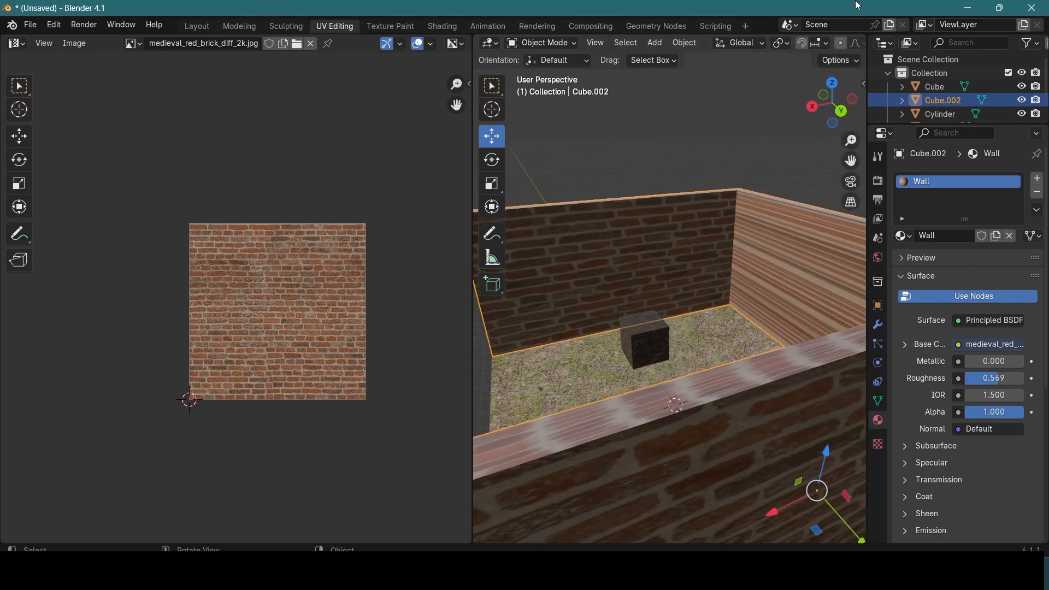
Step: Return to the Shading workspace and examine the brick surface of the outer wall close up
{"action": "left_click", "coordinate": [440, 26]}
{"action": "scroll", "coordinate": [641, 214], "scroll_direction": "up", "scroll_amount": 4}
{"action": "middle_click_drag", "start_coordinate": [641, 215], "coordinate": [590, 139]}
{"action": "scroll", "coordinate": [538, 180], "scroll_direction": "down", "scroll_amount": 3}
{"action": "scroll", "coordinate": [543, 203], "scroll_direction": "down", "scroll_amount": 2}
{"action": "scroll", "coordinate": [563, 150], "scroll_direction": "up", "scroll_amount": 3}
{"action": "scroll", "coordinate": [517, 153], "scroll_direction": "down", "scroll_amount": 4}
{"action": "scroll", "coordinate": [568, 146], "scroll_direction": "up", "scroll_amount": 5}
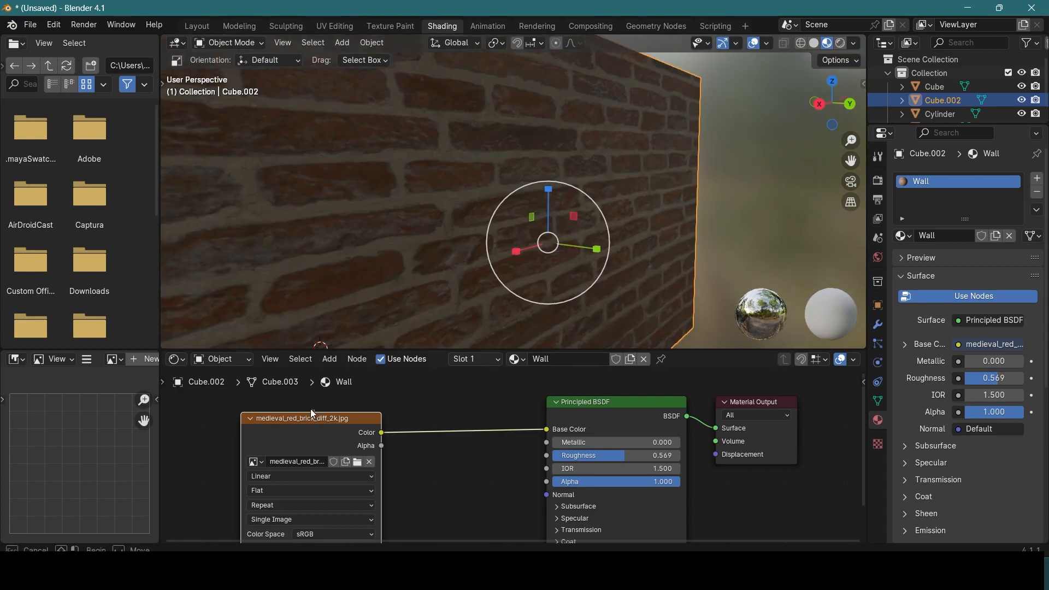
Step: Add a Normal Map node to the Wall material between the image texture and the Principled BSDF
{"action": "scroll", "coordinate": [307, 419], "scroll_direction": "down", "scroll_amount": 3}
{"action": "middle_click_drag", "start_coordinate": [444, 438], "coordinate": [454, 524]}
{"action": "right_click", "coordinate": [451, 403]}
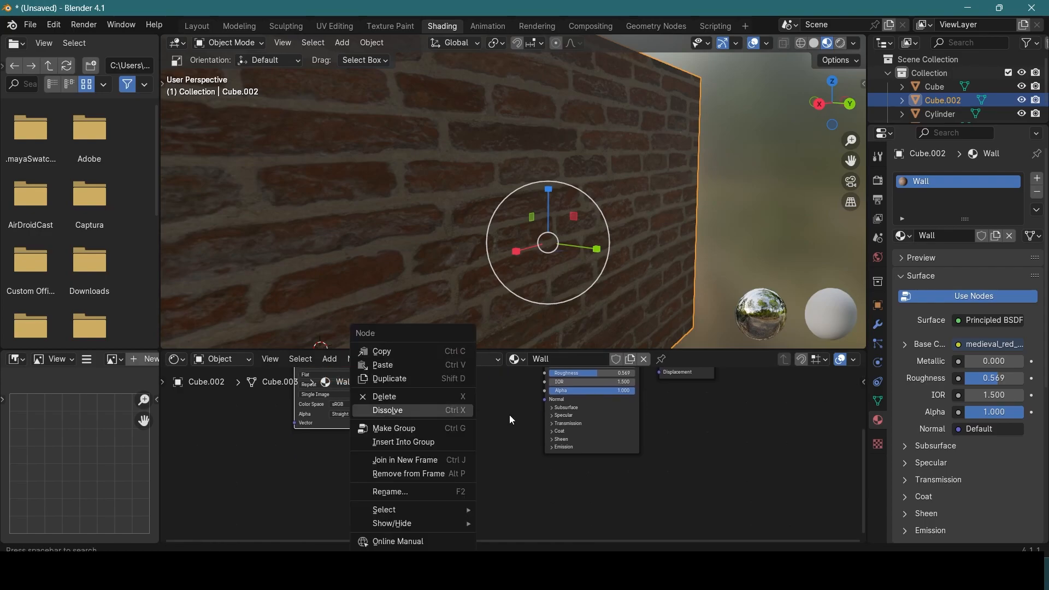
{"action": "left_click", "coordinate": [329, 358]}
{"action": "mouse_move", "coordinate": [395, 463]}
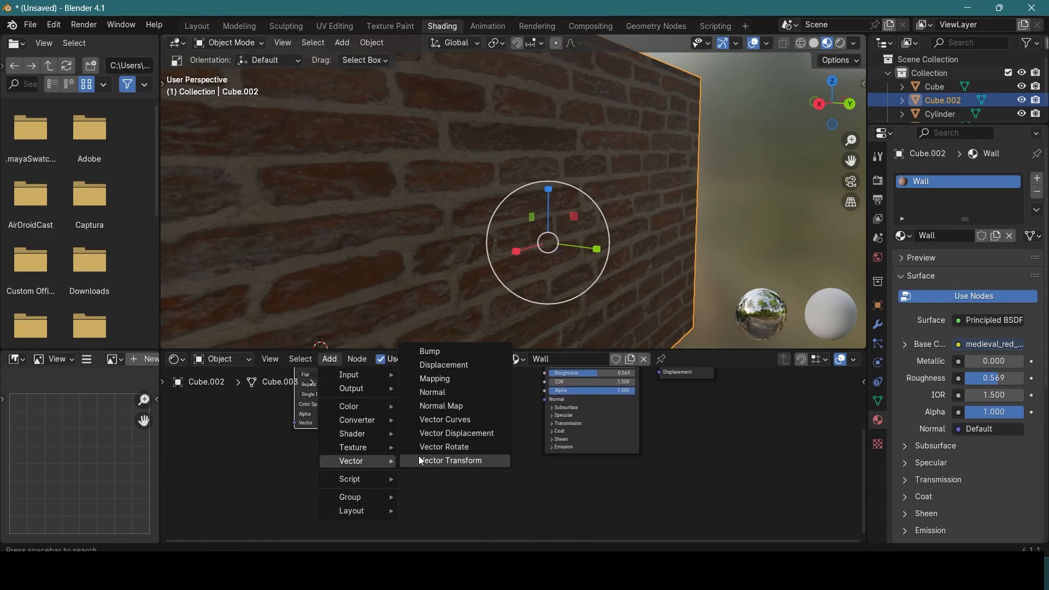
{"action": "left_click", "coordinate": [471, 401]}
{"action": "left_click", "coordinate": [456, 407]}
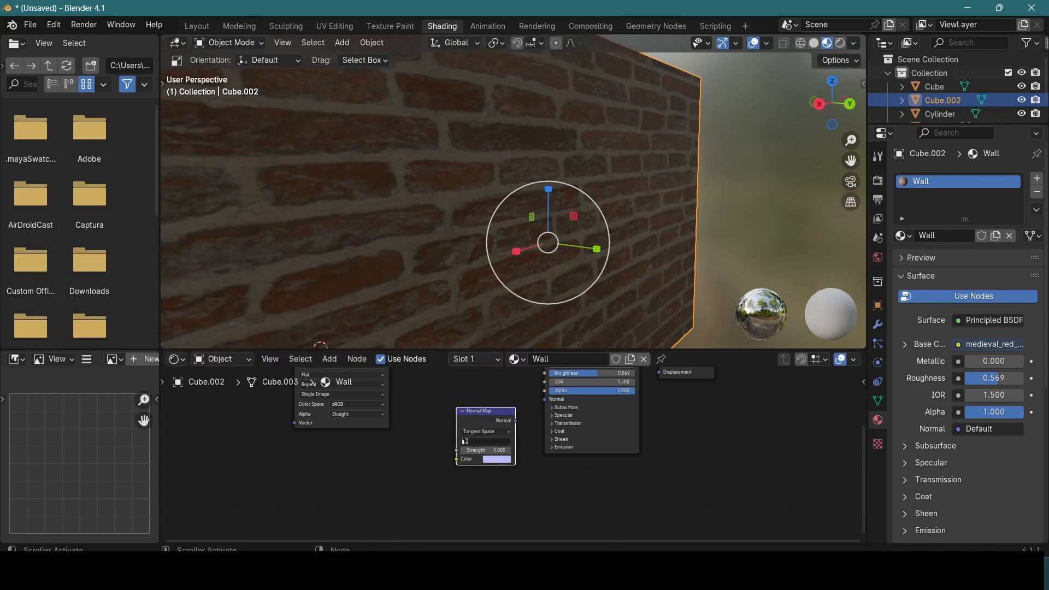
Step: Add medieval_red_brick_nor_gl_2k.exr to the Wall material, linking its Color through the Normal Map node to the Principled BSDF's Normal
{"action": "left_click", "coordinate": [609, 571]}
{"action": "left_click", "coordinate": [927, 155]}
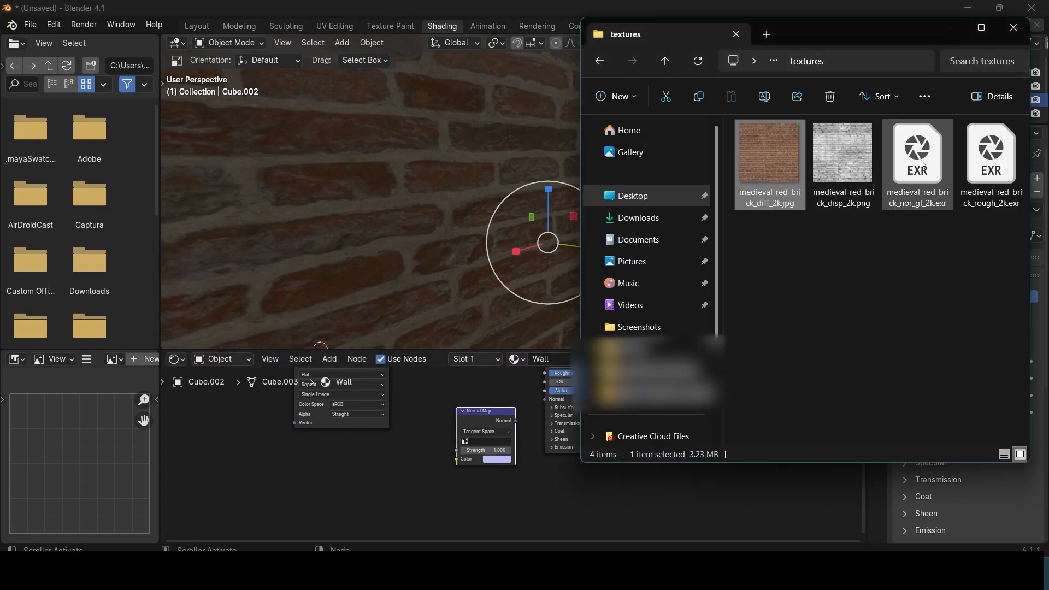
{"action": "left_click_drag", "start_coordinate": [927, 155], "coordinate": [432, 474]}
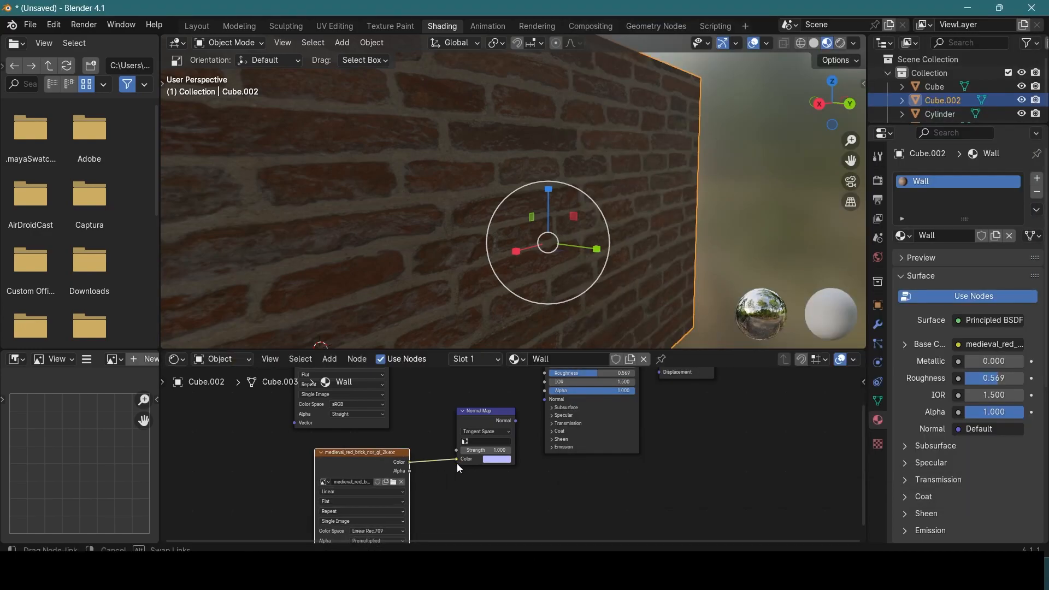
{"action": "left_click_drag", "start_coordinate": [521, 422], "coordinate": [544, 399]}
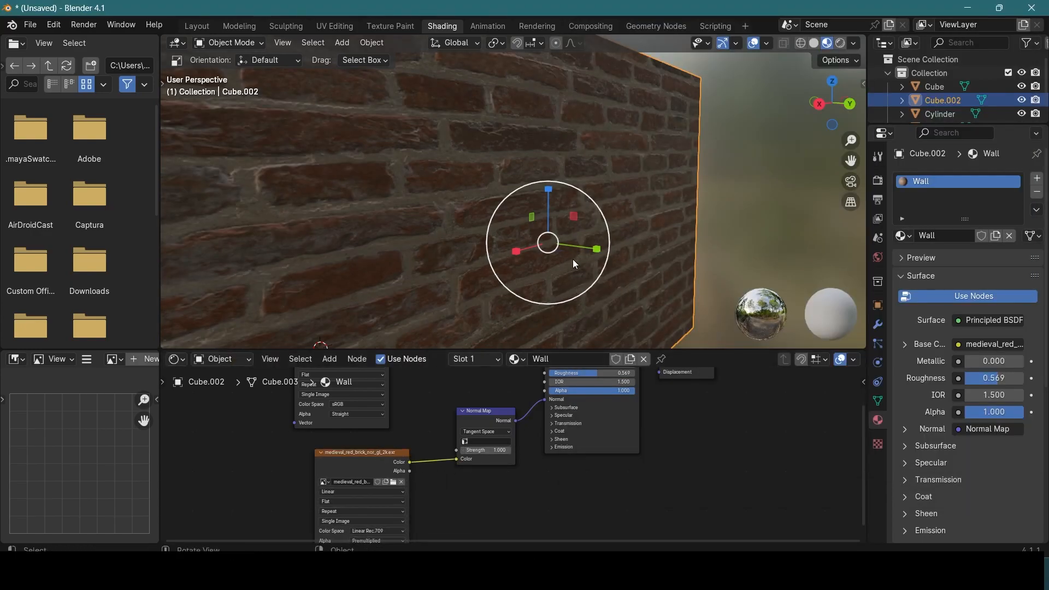
Step: Cut and restore the normal image's link to compare the wall relief, and set the Normal Map strength to 1.100
{"action": "scroll", "coordinate": [527, 257], "scroll_direction": "up", "scroll_amount": 2}
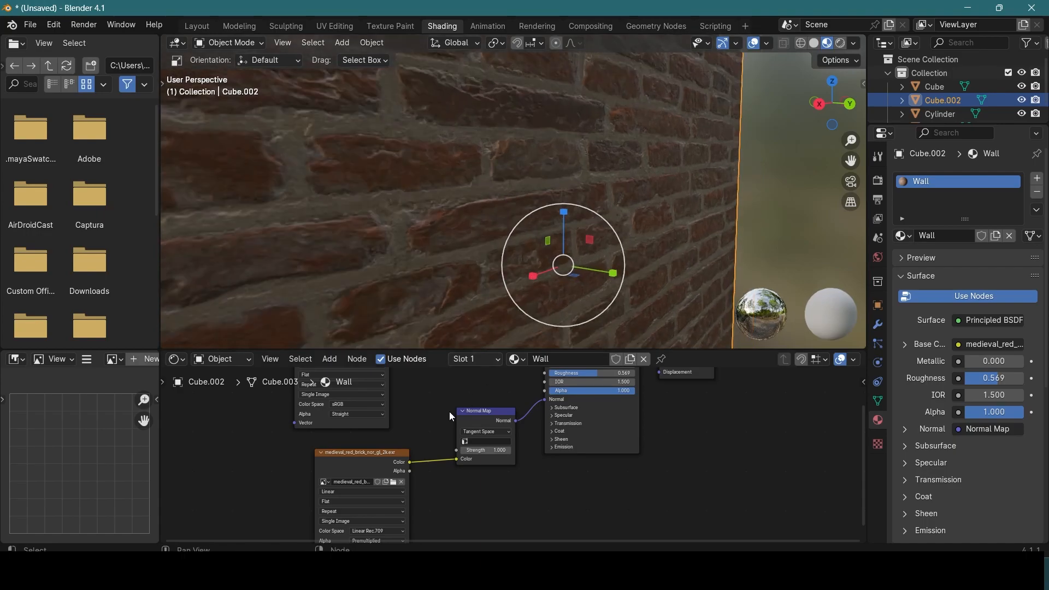
{"action": "right_click_drag", "start_coordinate": [434, 442], "coordinate": [434, 495], "text": "ctrl"}
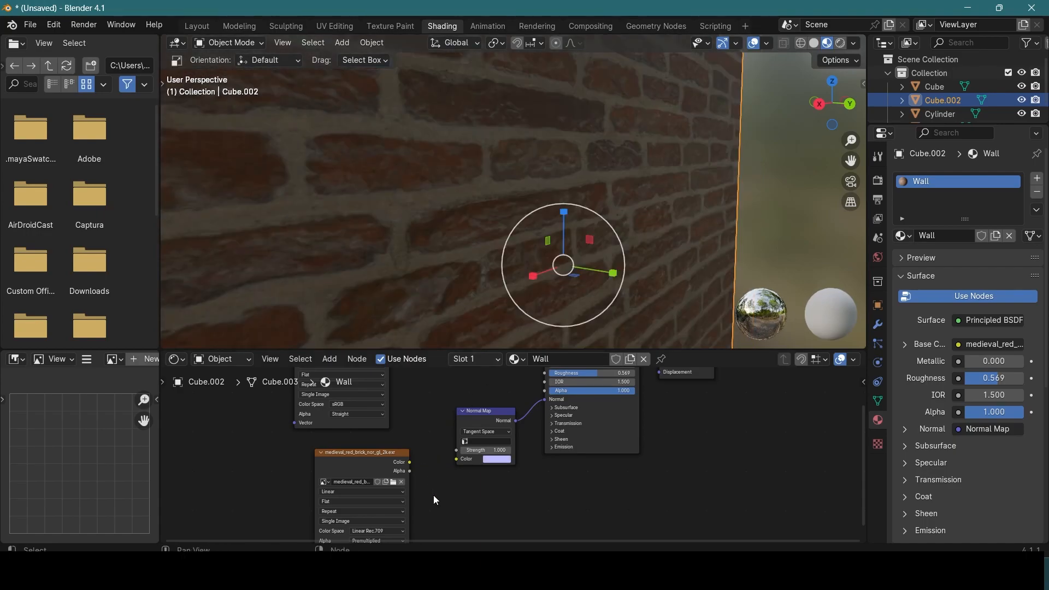
{"action": "left_click_drag", "start_coordinate": [457, 457], "coordinate": [499, 450]}
Step: Examine the brick relief and the stretched texture on the wall's end face in Edit Mode, then return to Object Mode
{"action": "scroll", "coordinate": [424, 229], "scroll_direction": "down", "scroll_amount": 4}
{"action": "middle_click_drag", "start_coordinate": [424, 229], "coordinate": [467, 204]}
{"action": "key", "text": "Tab"}
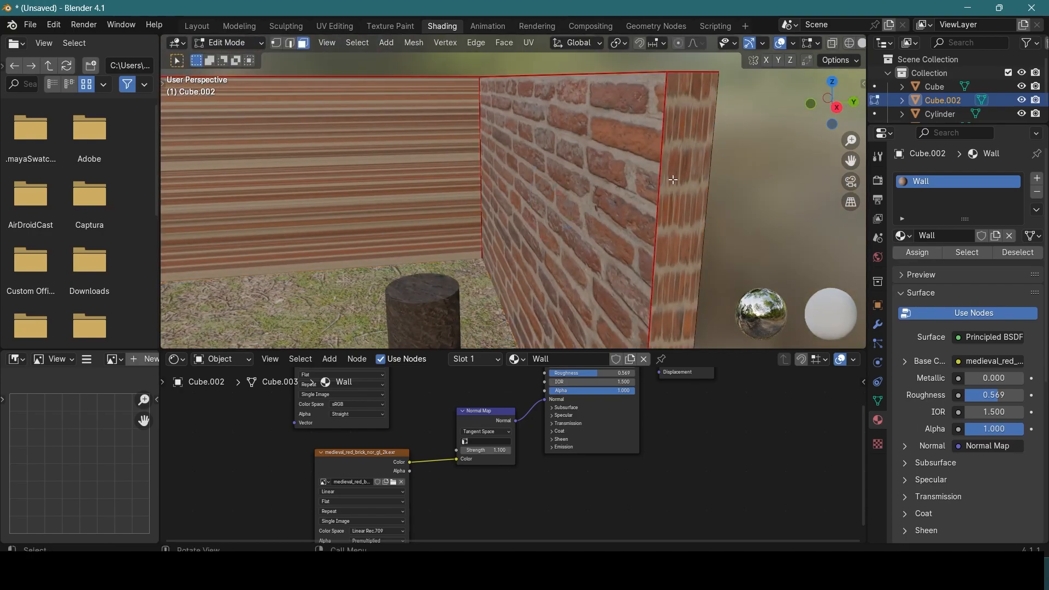
{"action": "left_click", "coordinate": [676, 177]}
{"action": "middle_click_drag", "start_coordinate": [710, 186], "coordinate": [507, 217]}
{"action": "key", "text": "Tab"}
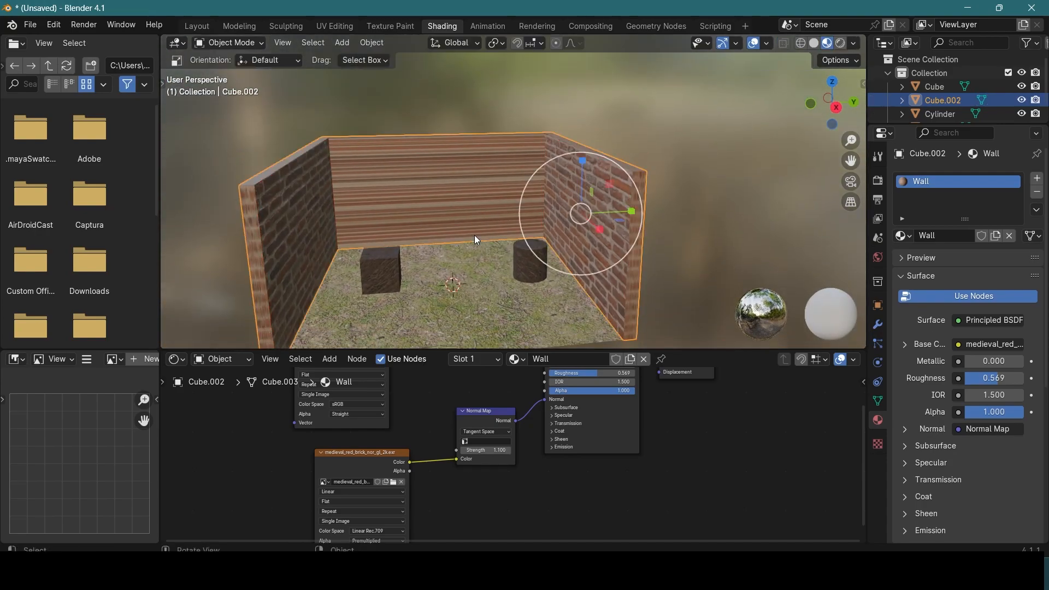
Step: Switch the viewport to Rendered shading and view the room from several angles
{"action": "key", "text": "z"}
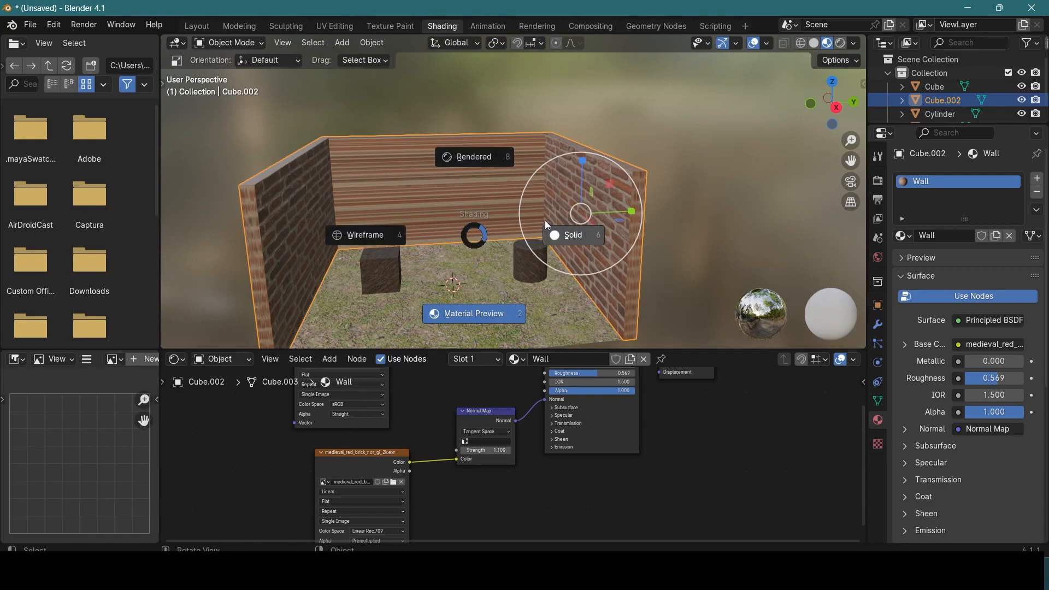
{"action": "left_click", "coordinate": [476, 152]}
{"action": "scroll", "coordinate": [478, 230], "scroll_direction": "down", "scroll_amount": 3}
{"action": "scroll", "coordinate": [391, 227], "scroll_direction": "up", "scroll_amount": 4}
{"action": "mouse_move", "coordinate": [458, 211]}
{"action": "middle_mouse_down"}
{"action": "mouse_move", "coordinate": [479, 230]}
{"action": "mouse_move", "coordinate": [534, 154]}
{"action": "middle_mouse_up"}
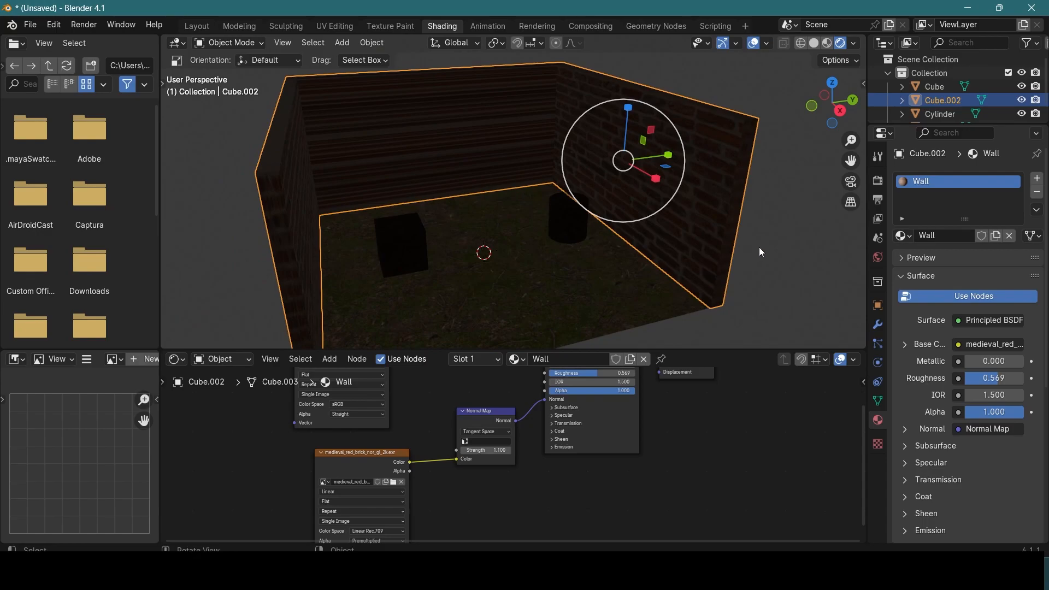
{"action": "left_click", "coordinate": [754, 247]}
{"action": "middle_click_drag", "start_coordinate": [786, 238], "coordinate": [756, 258]}
{"action": "left_click", "coordinate": [537, 101]}
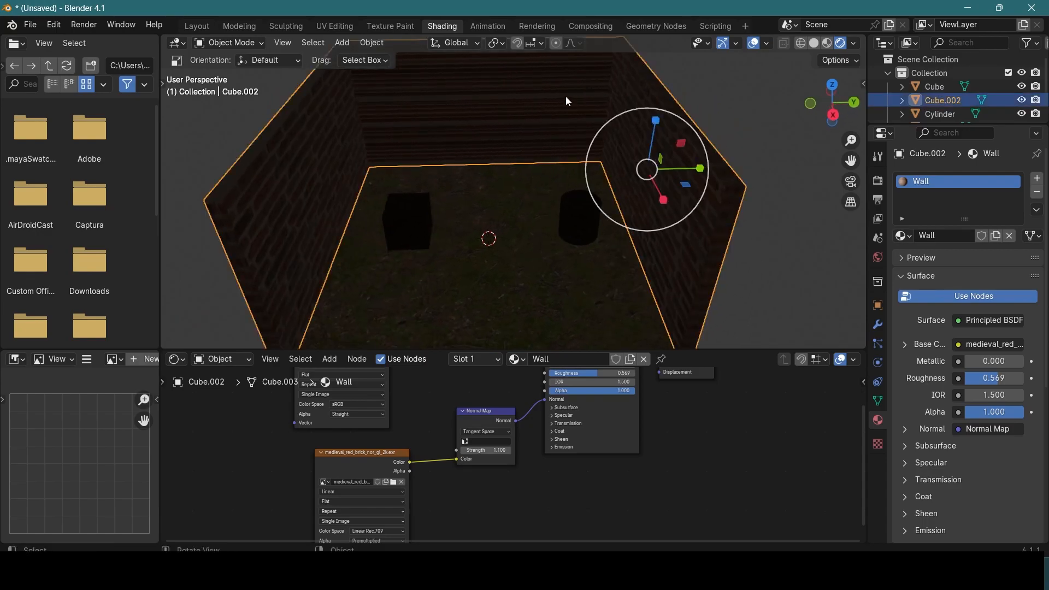
{"action": "scroll", "coordinate": [549, 264], "scroll_direction": "down", "scroll_amount": 2}
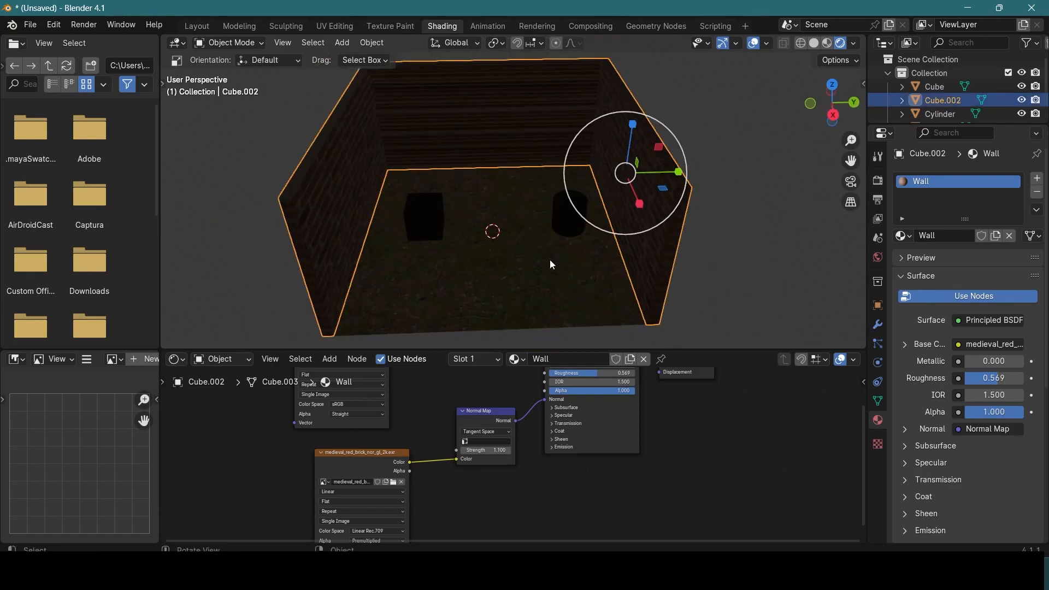
{"action": "middle_click_drag", "start_coordinate": [538, 239], "coordinate": [582, 255]}
Step: Add a spot light and raise it along the Z axis above the floor between the cube and the cylinder
{"action": "key", "text": "shift+a"}
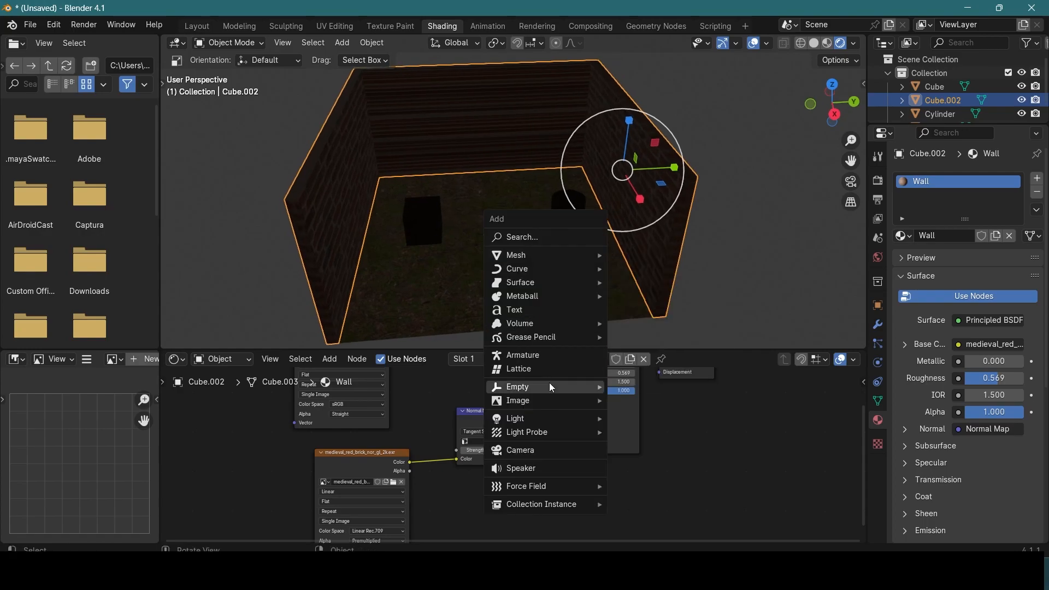
{"action": "mouse_move", "coordinate": [548, 423]}
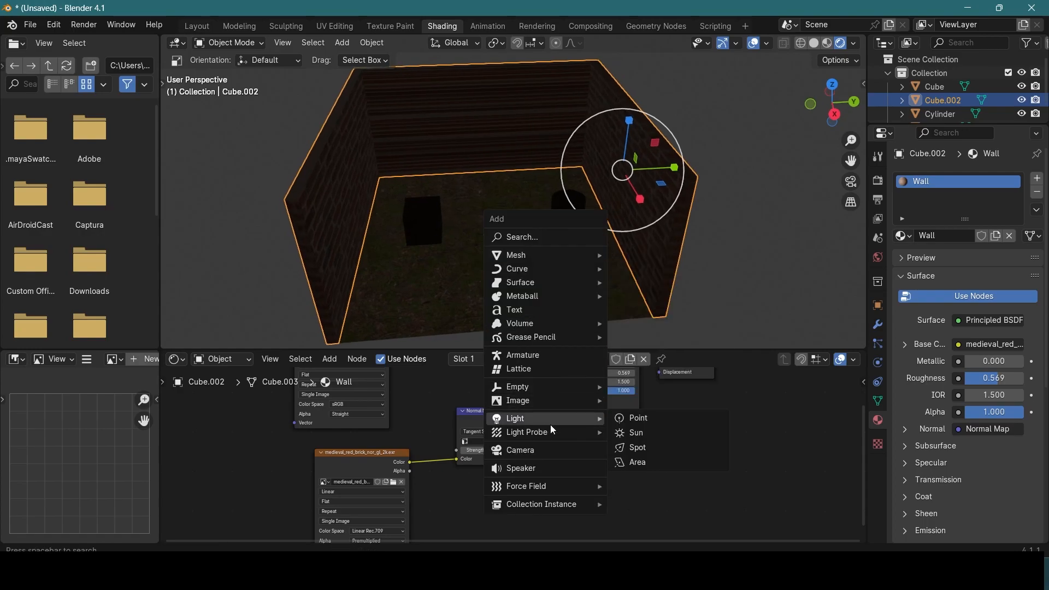
{"action": "left_click", "coordinate": [650, 451]}
{"action": "middle_click_drag", "start_coordinate": [539, 224], "coordinate": [576, 251]}
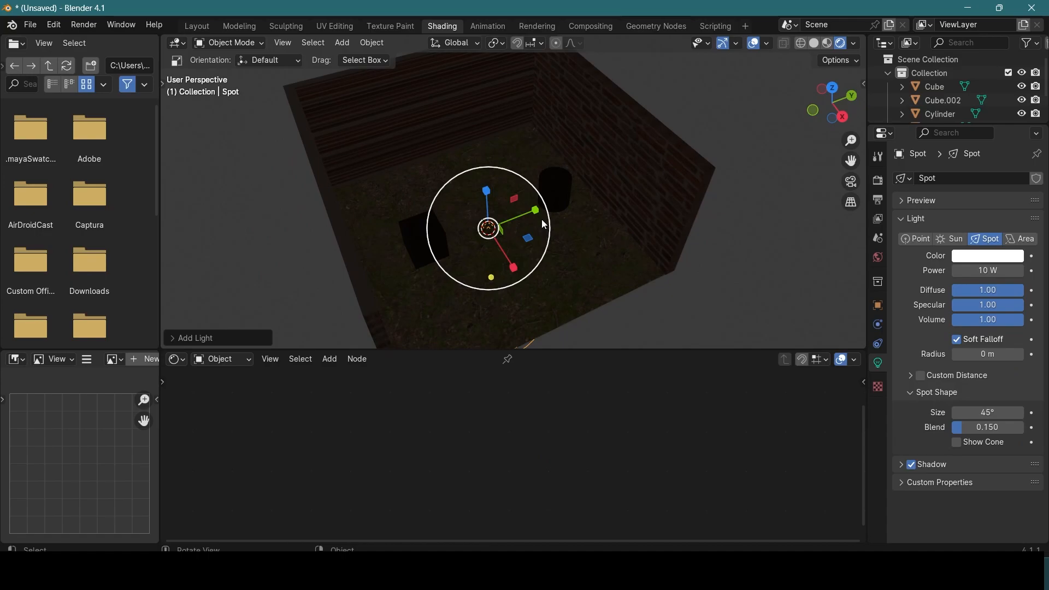
{"action": "key", "text": "g"}
{"action": "key", "text": "z"}
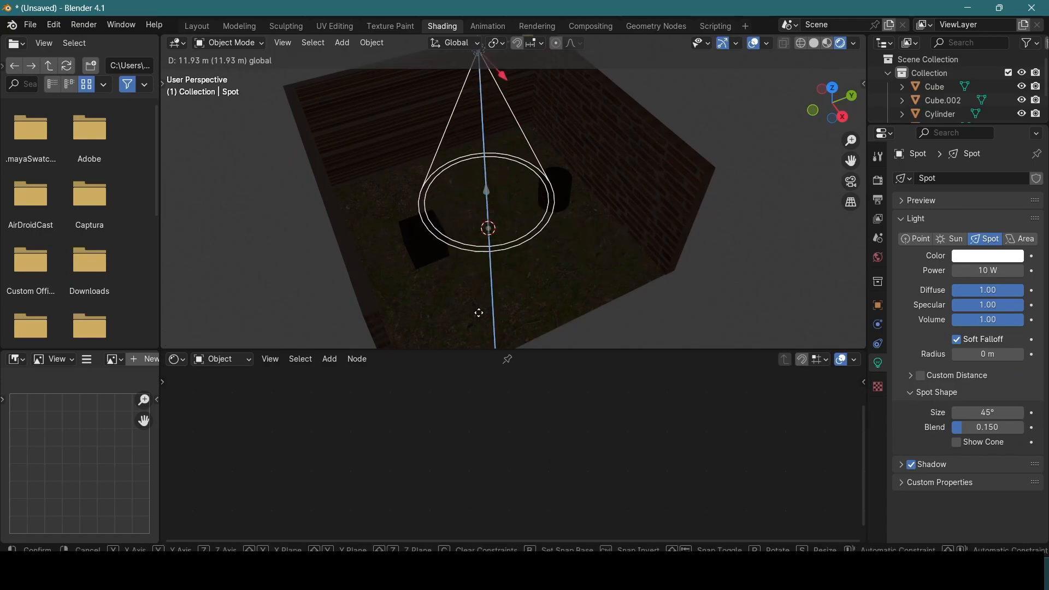
{"action": "left_click_drag", "start_coordinate": [478, 323], "coordinate": [479, 321]}
{"action": "middle_click_drag", "start_coordinate": [544, 275], "coordinate": [593, 288]}
{"action": "left_click_drag", "start_coordinate": [523, 108], "coordinate": [574, 145]}
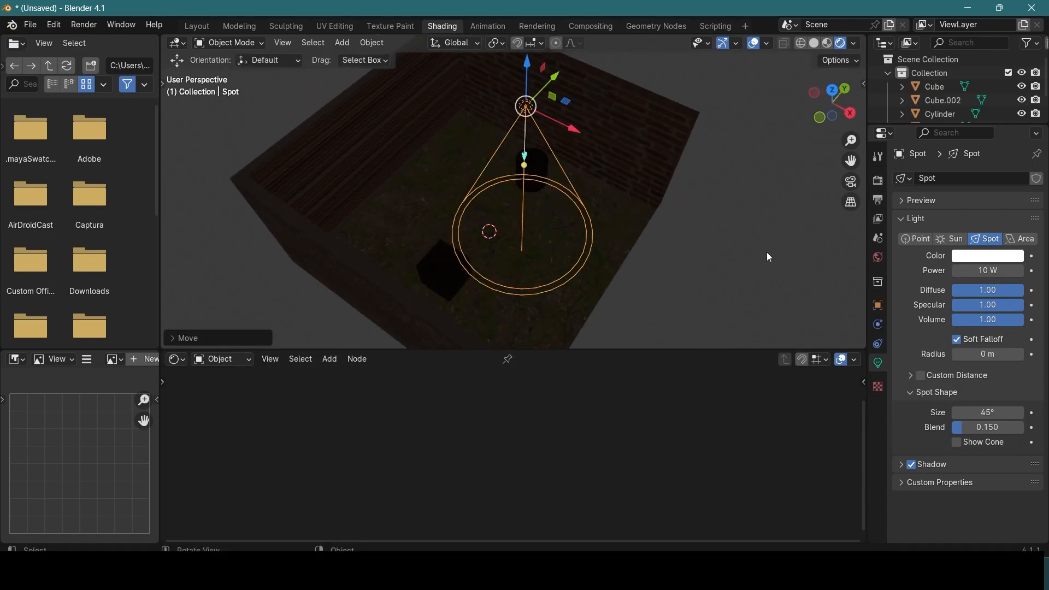
{"action": "middle_click_drag", "start_coordinate": [768, 251], "coordinate": [742, 248]}
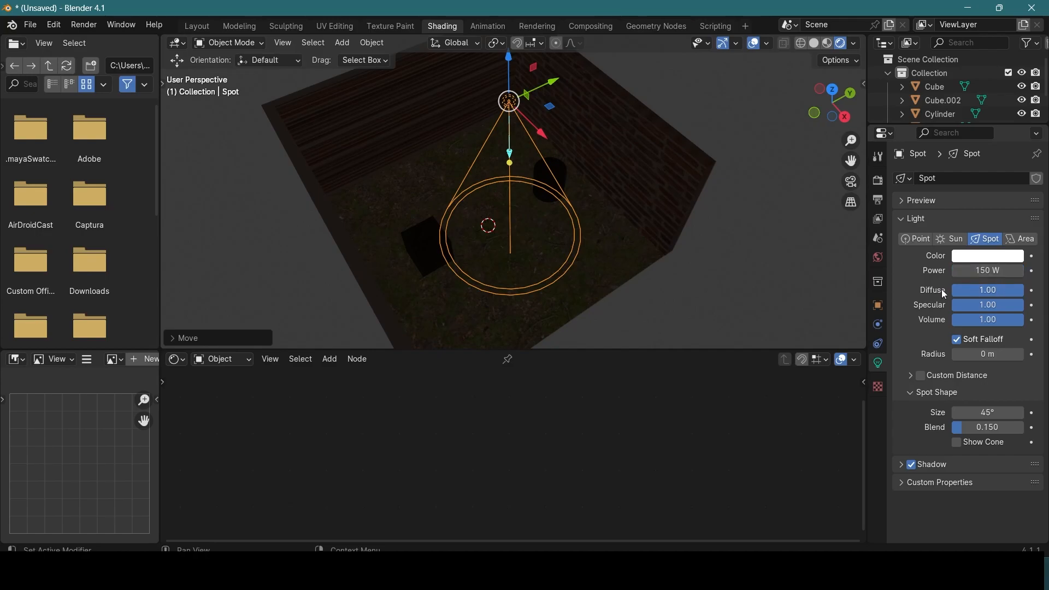
Step: Set the spot light's power to 300 W
{"action": "left_click", "coordinate": [986, 272]}
{"action": "type", "text": "300"}
{"action": "key", "text": "Return"}
{"action": "mouse_move", "coordinate": [508, 87]}
{"action": "left_mouse_down"}
{"action": "mouse_move", "coordinate": [508, 74]}
{"action": "mouse_move", "coordinate": [509, 85]}
{"action": "left_mouse_up"}
{"action": "scroll", "coordinate": [536, 202], "scroll_direction": "up", "scroll_amount": 2}
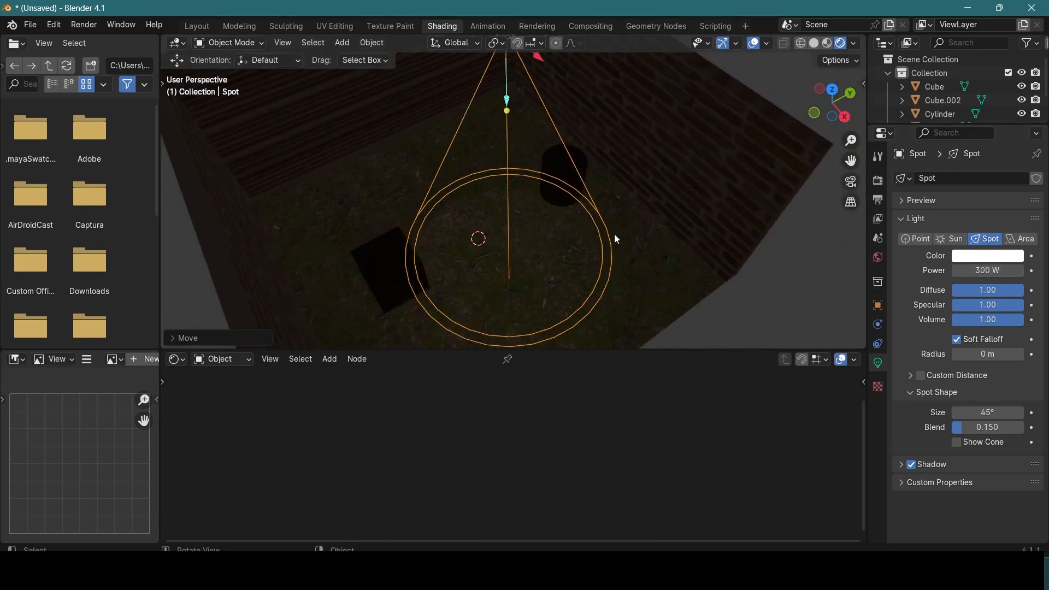
Step: Set the spot light's power to 1000 W and view the light it casts on the floor
{"action": "left_click", "coordinate": [972, 272]}
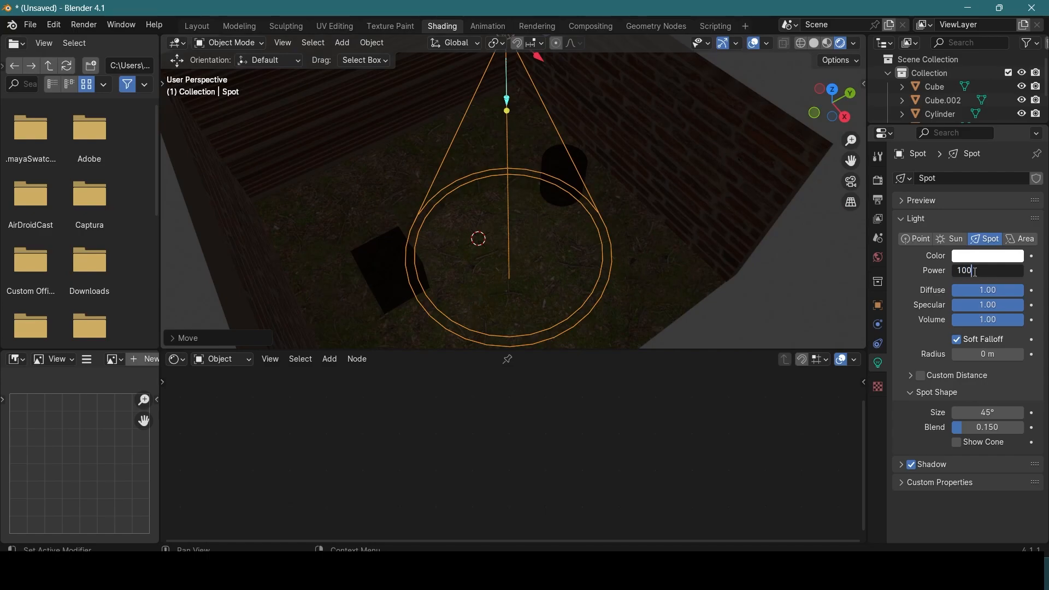
{"action": "key", "text": "Return"}
{"action": "middle_click_drag", "start_coordinate": [738, 276], "coordinate": [518, 88]}
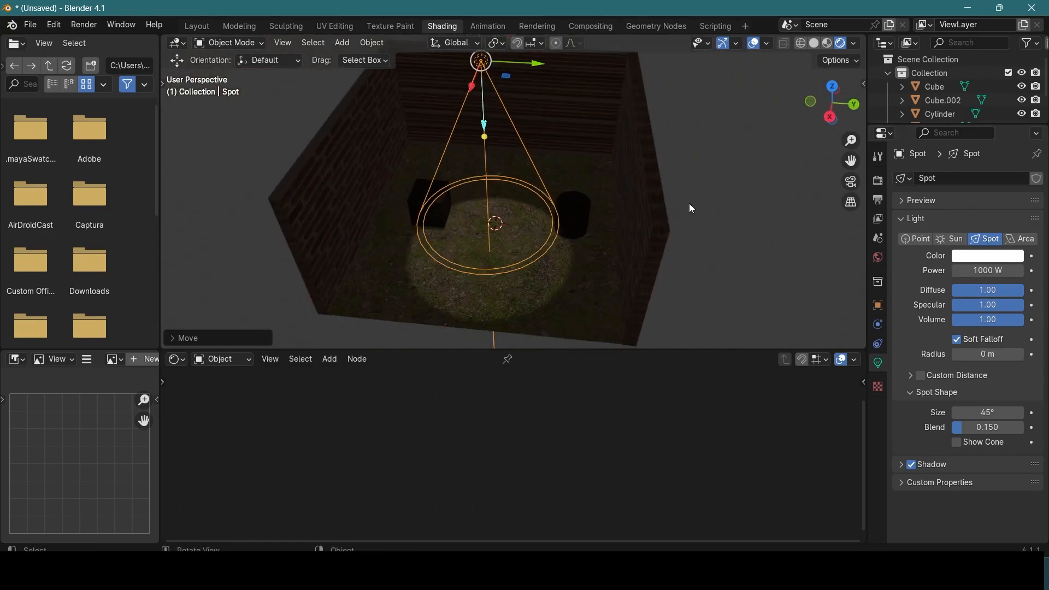
Step: Set the spot light's blend to 0.790 and rotate the light so its beam aims at the cube
{"action": "left_click_drag", "start_coordinate": [551, 221], "coordinate": [518, 230]}
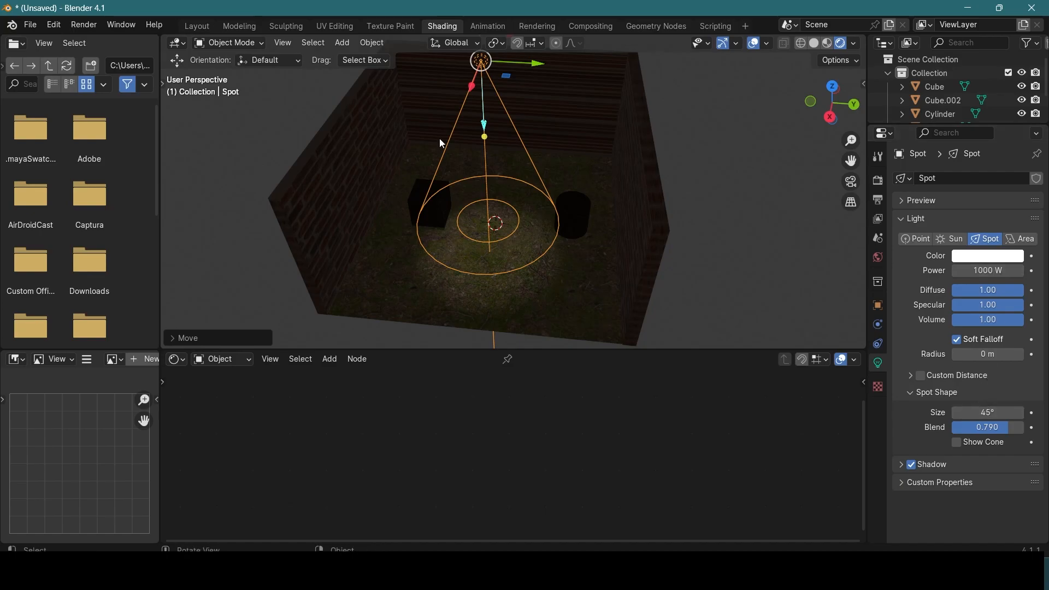
{"action": "middle_click_drag", "start_coordinate": [628, 162], "coordinate": [532, 195]}
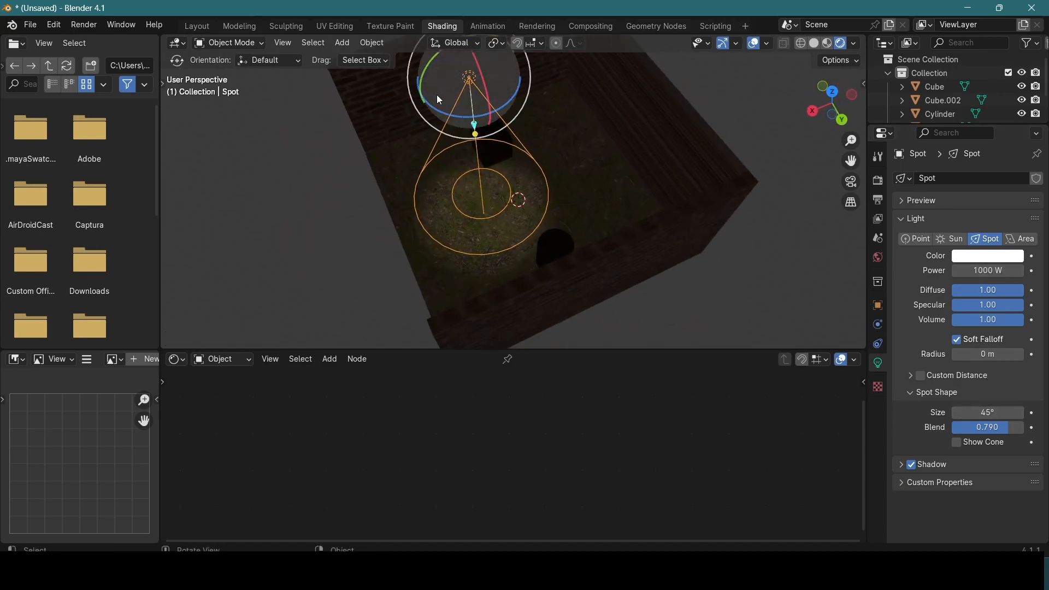
{"action": "left_click_drag", "start_coordinate": [426, 70], "coordinate": [471, 84]}
{"action": "left_click", "coordinate": [431, 222]}
{"action": "middle_click_drag", "start_coordinate": [431, 222], "coordinate": [569, 159]}
{"action": "left_click", "coordinate": [232, 260]}
{"action": "scroll", "coordinate": [337, 251], "scroll_direction": "down", "scroll_amount": 2}
{"action": "middle_click_drag", "start_coordinate": [530, 210], "coordinate": [540, 211]}
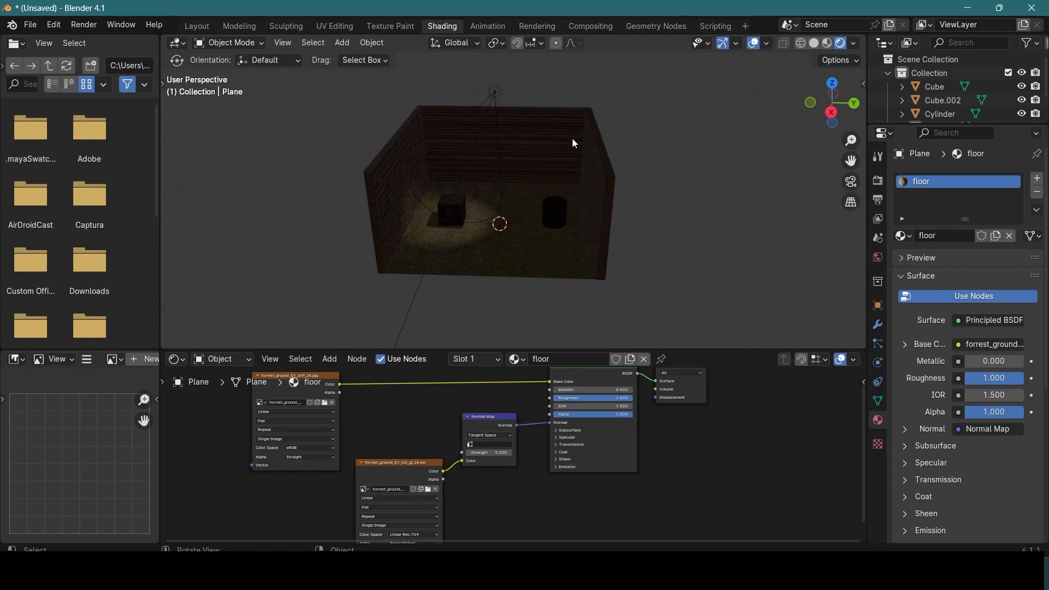
Step: Add a sun light and move it outside the room, well beyond the wall next to the cylinder
{"action": "key", "text": "shift+a"}
{"action": "mouse_move", "coordinate": [536, 235]}
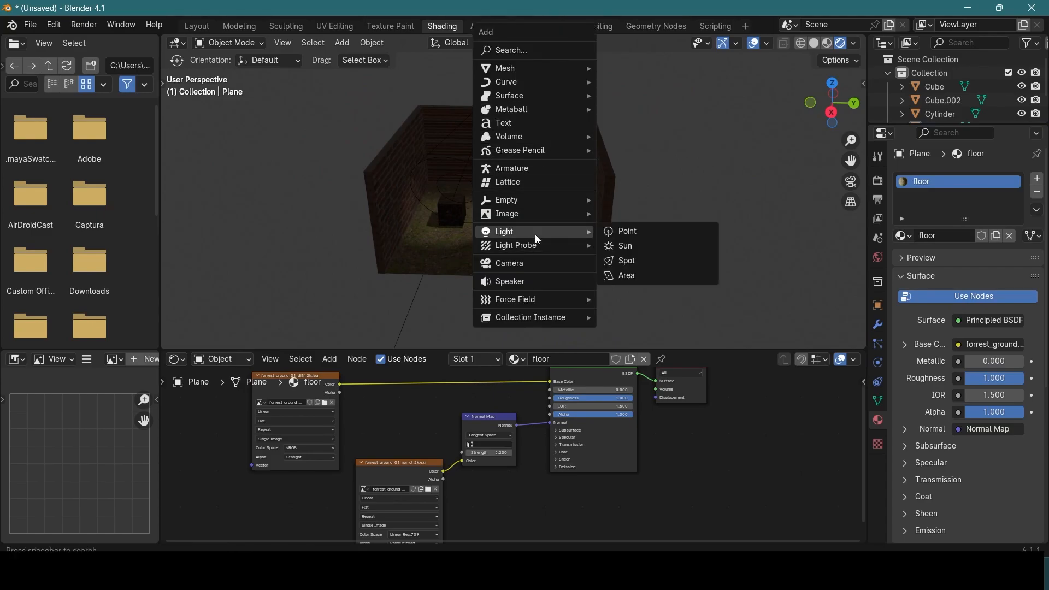
{"action": "left_click", "coordinate": [628, 250]}
{"action": "middle_click_drag", "start_coordinate": [630, 205], "coordinate": [572, 138]}
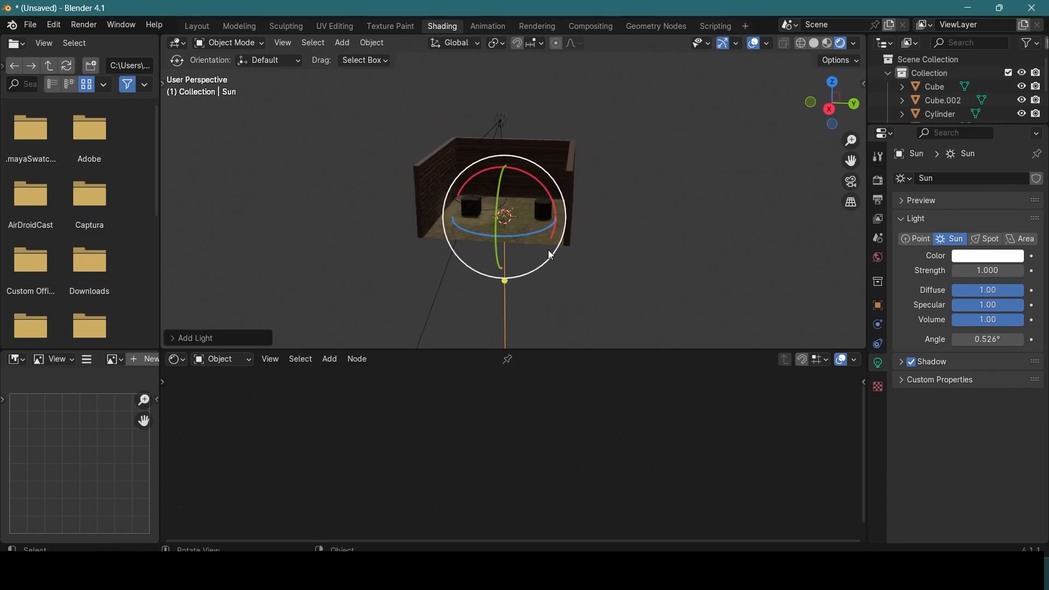
{"action": "key", "text": "g"}
{"action": "left_click_drag", "start_coordinate": [560, 213], "coordinate": [825, 222]}
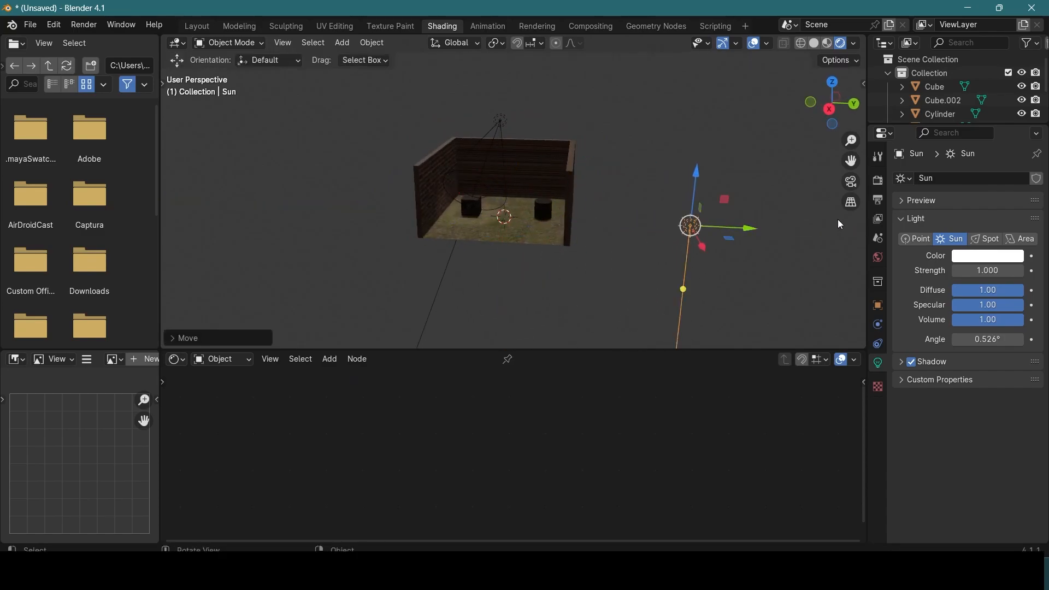
Step: Set the sun light's strength to 0.290 and its color to a fully saturated blue
{"action": "left_click_drag", "start_coordinate": [997, 274], "coordinate": [981, 274]}
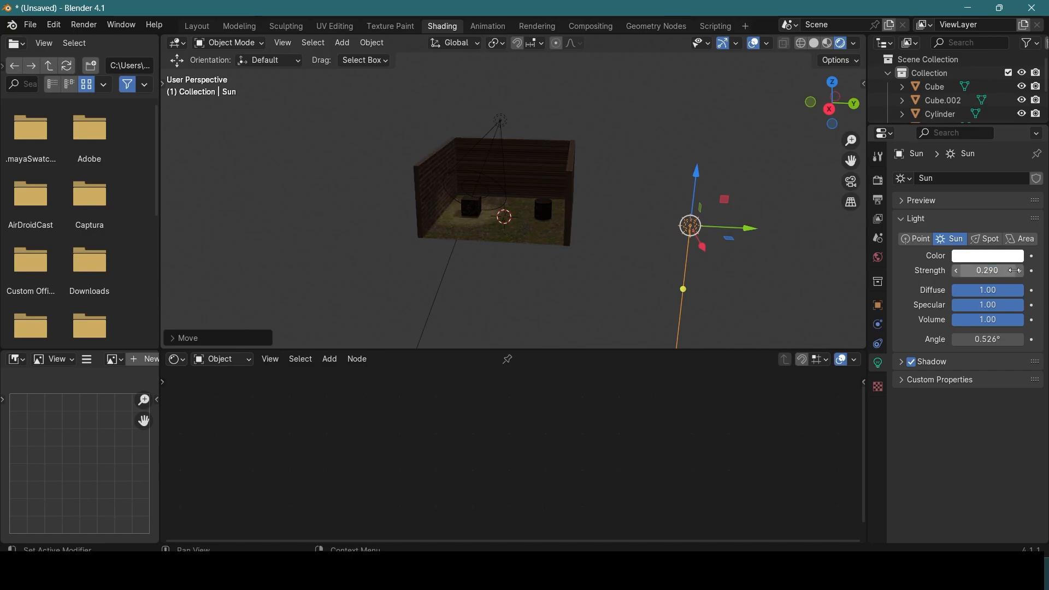
{"action": "left_click", "coordinate": [995, 259]}
{"action": "left_click_drag", "start_coordinate": [966, 158], "coordinate": [984, 94]}
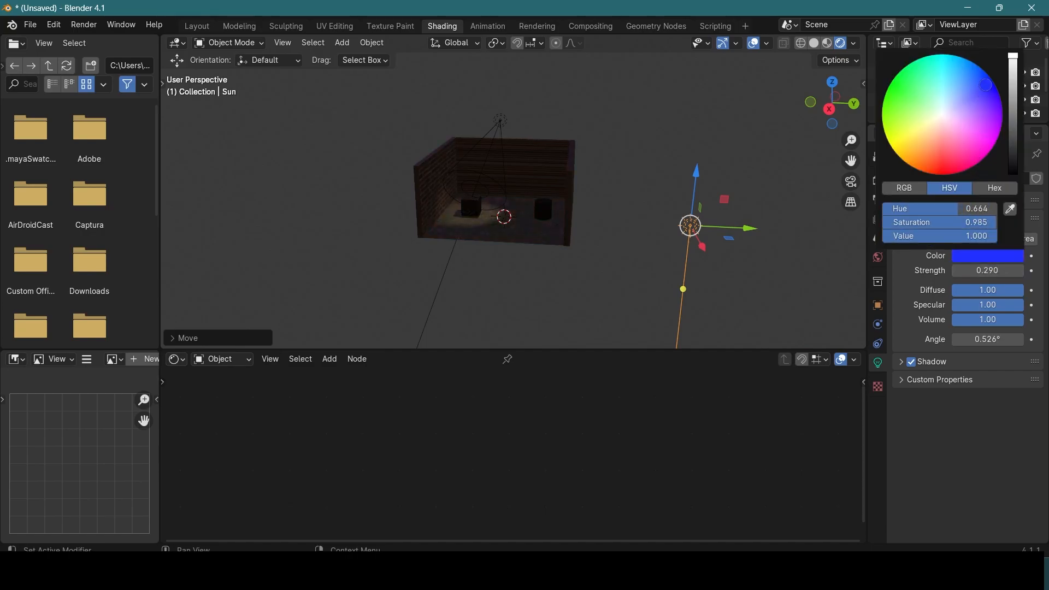
{"action": "scroll", "coordinate": [581, 203], "scroll_direction": "up", "scroll_amount": 6}
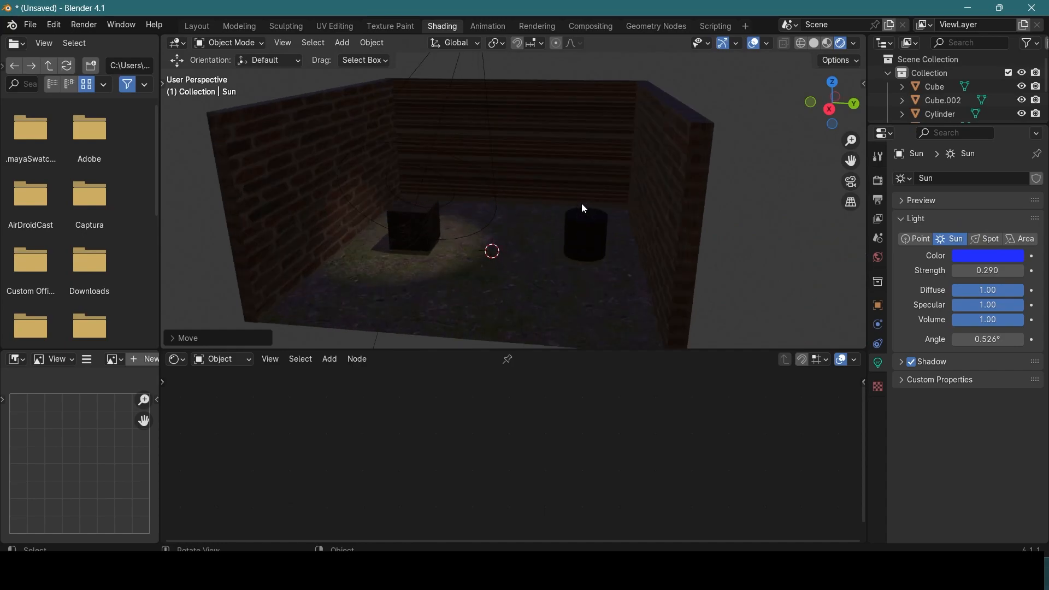
{"action": "left_click", "coordinate": [974, 258]}
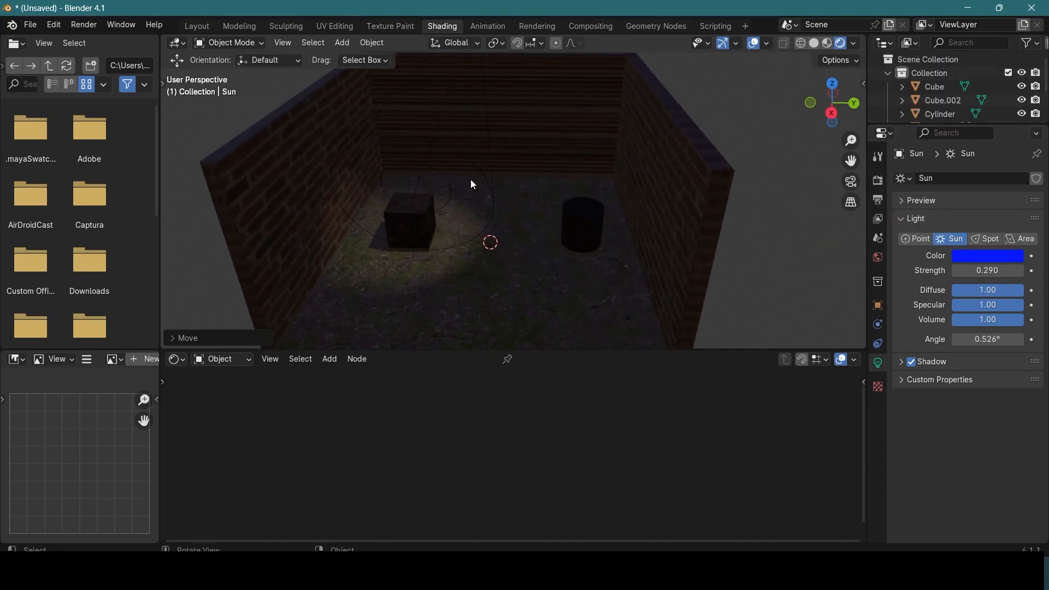
Step: Set the spot light's color to yellow with hue 0.188 and saturation 0.797, and its power to 1230 W
{"action": "scroll", "coordinate": [451, 188], "scroll_direction": "down", "scroll_amount": 5}
{"action": "left_click", "coordinate": [491, 70]}
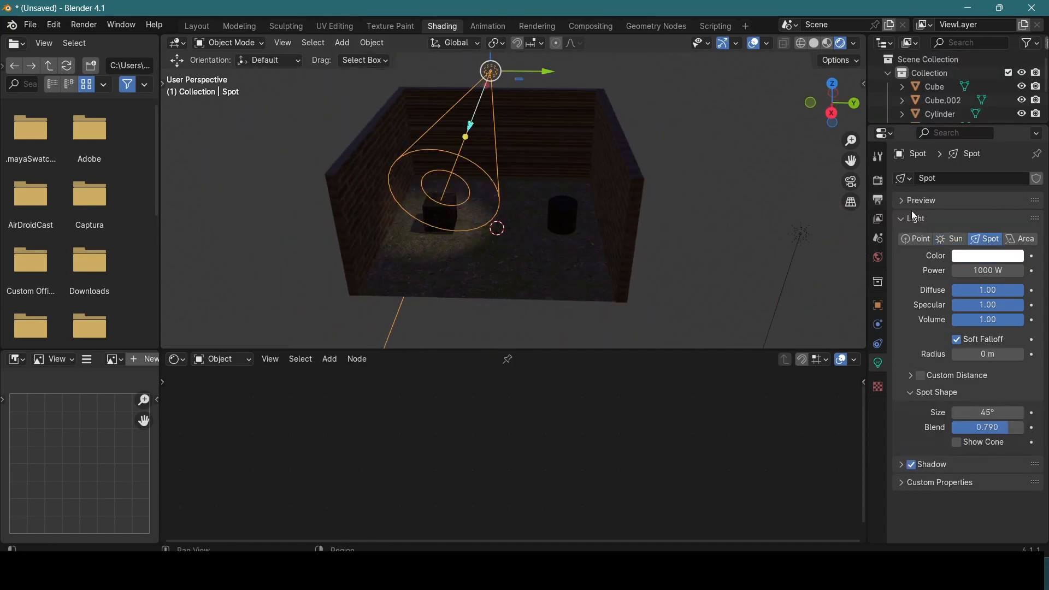
{"action": "left_click", "coordinate": [981, 258]}
{"action": "left_click_drag", "start_coordinate": [910, 144], "coordinate": [913, 130]}
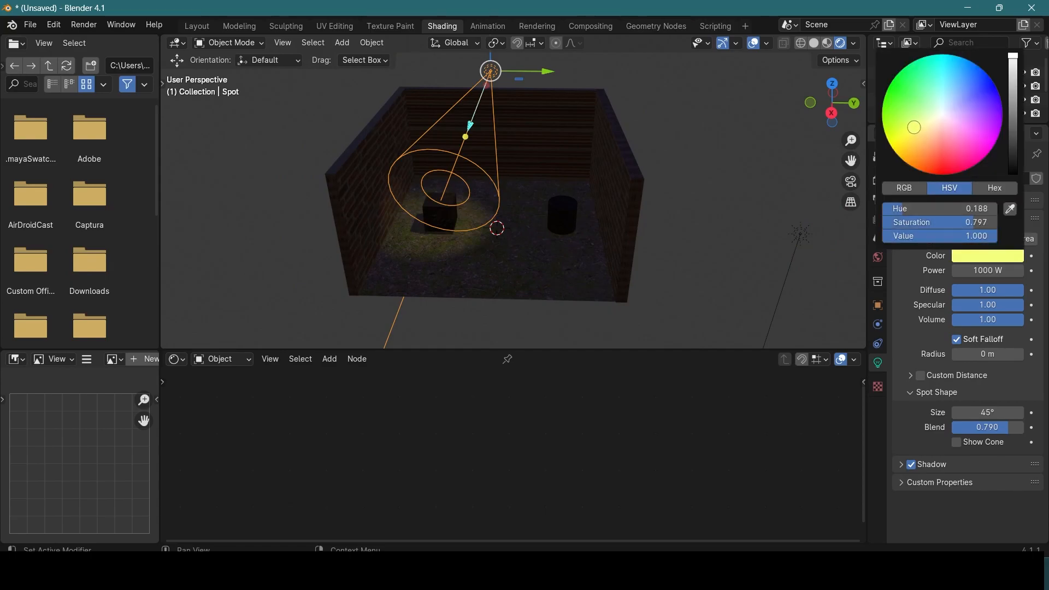
{"action": "mouse_move", "coordinate": [976, 271]}
{"action": "left_mouse_down"}
{"action": "mouse_move", "coordinate": [988, 272]}
{"action": "mouse_move", "coordinate": [976, 271]}
{"action": "left_mouse_up"}
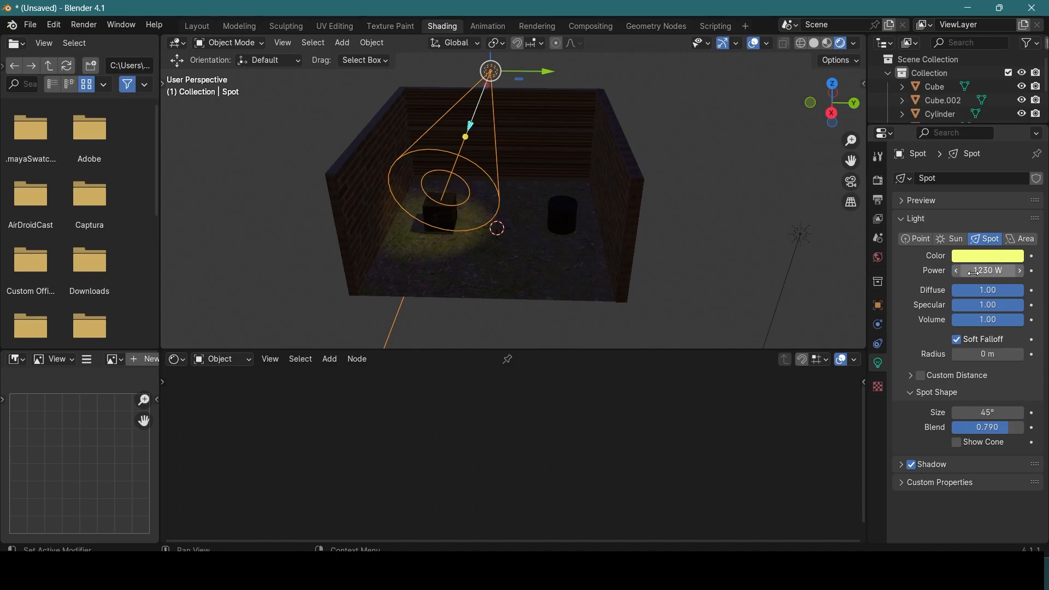
{"action": "scroll", "coordinate": [593, 218], "scroll_direction": "up", "scroll_amount": 4}
{"action": "scroll", "coordinate": [534, 243], "scroll_direction": "down", "scroll_amount": 4}
Step: Raise the sun light higher outside the room, beyond the wall next to the cylinder
{"action": "left_click", "coordinate": [537, 218]}
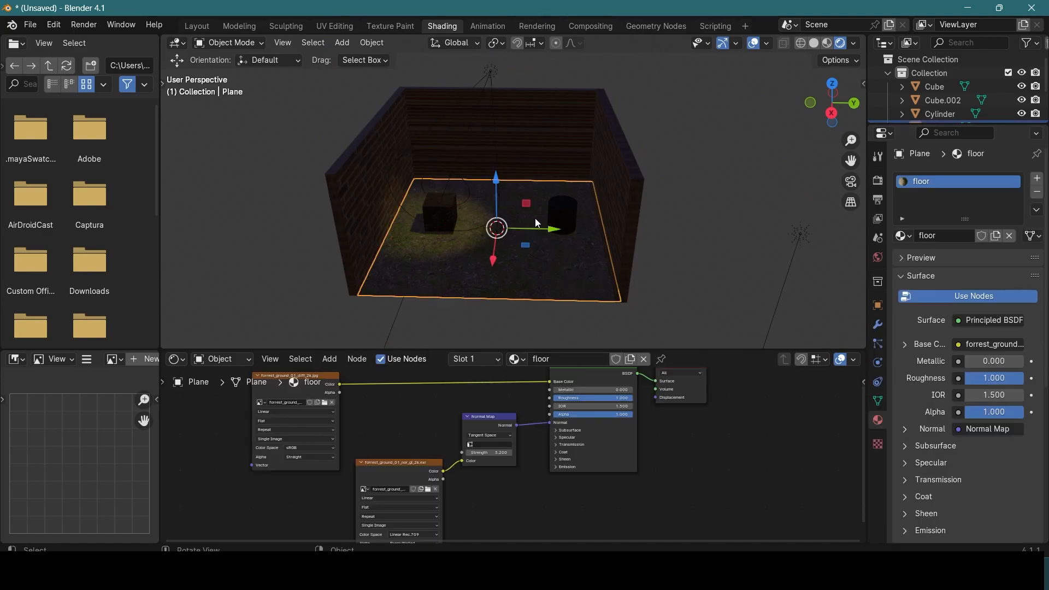
{"action": "scroll", "coordinate": [537, 217], "scroll_direction": "up", "scroll_amount": 1}
{"action": "scroll", "coordinate": [538, 217], "scroll_direction": "down", "scroll_amount": 2}
{"action": "left_click", "coordinate": [757, 227]}
{"action": "left_click_drag", "start_coordinate": [775, 190], "coordinate": [607, 168]}
Step: Lower the cube slightly along the Z axis toward the floor in the spot-lit corner
{"action": "left_click", "coordinate": [486, 97]}
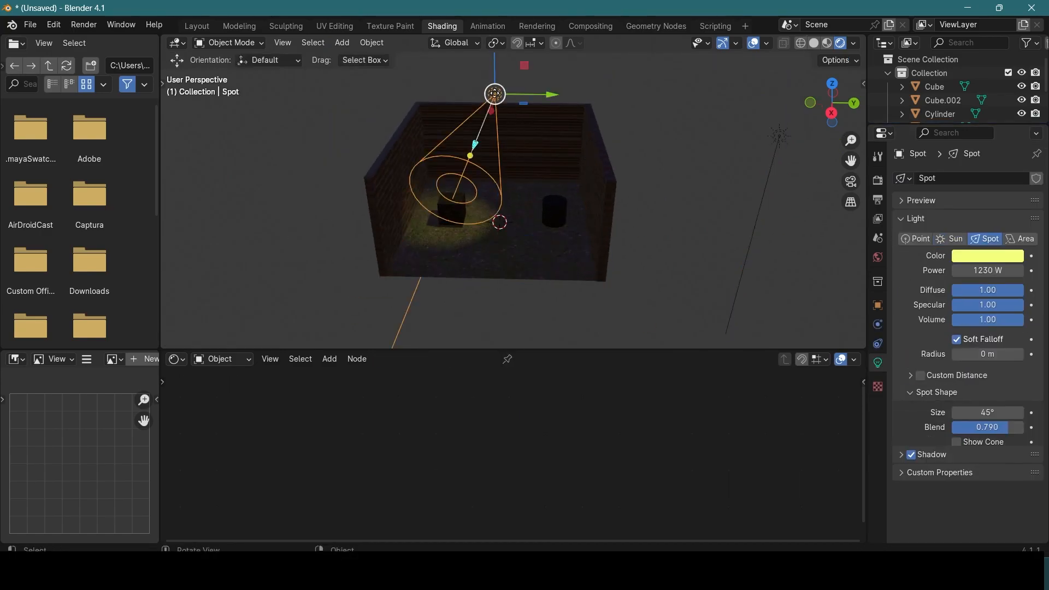
{"action": "scroll", "coordinate": [585, 154], "scroll_direction": "up", "scroll_amount": 5}
{"action": "left_click", "coordinate": [555, 197]}
{"action": "middle_click_drag", "start_coordinate": [554, 196], "coordinate": [509, 159]}
{"action": "scroll", "coordinate": [509, 181], "scroll_direction": "up", "scroll_amount": 4}
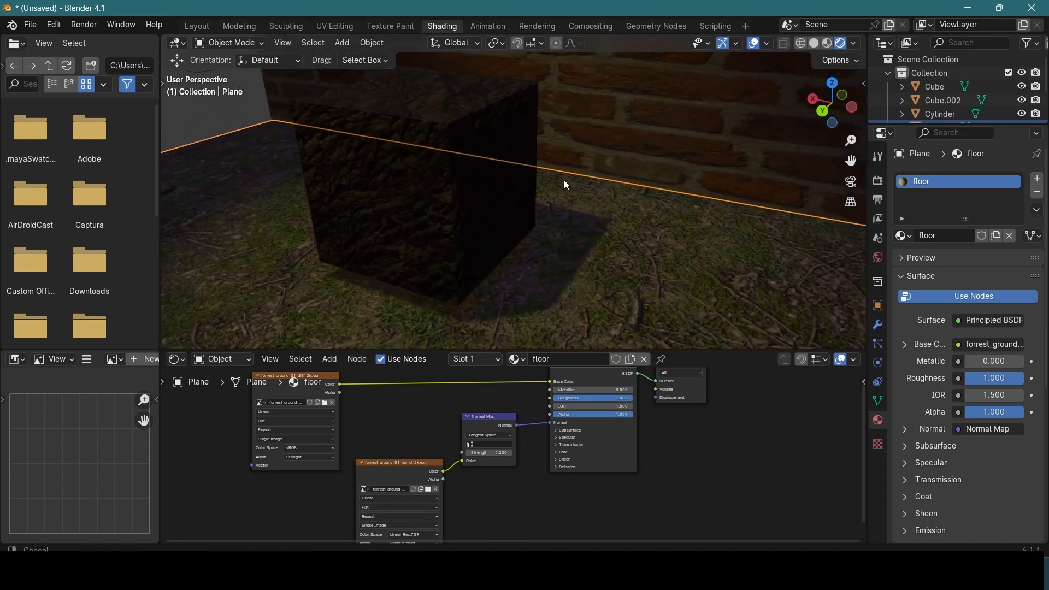
{"action": "left_click", "coordinate": [459, 122]}
{"action": "mouse_move", "coordinate": [426, 120]}
{"action": "left_mouse_down"}
{"action": "mouse_move", "coordinate": [422, 144]}
{"action": "mouse_move", "coordinate": [418, 133]}
{"action": "mouse_move", "coordinate": [426, 140]}
{"action": "left_mouse_up"}
{"action": "middle_click_drag", "start_coordinate": [448, 152], "coordinate": [595, 5]}
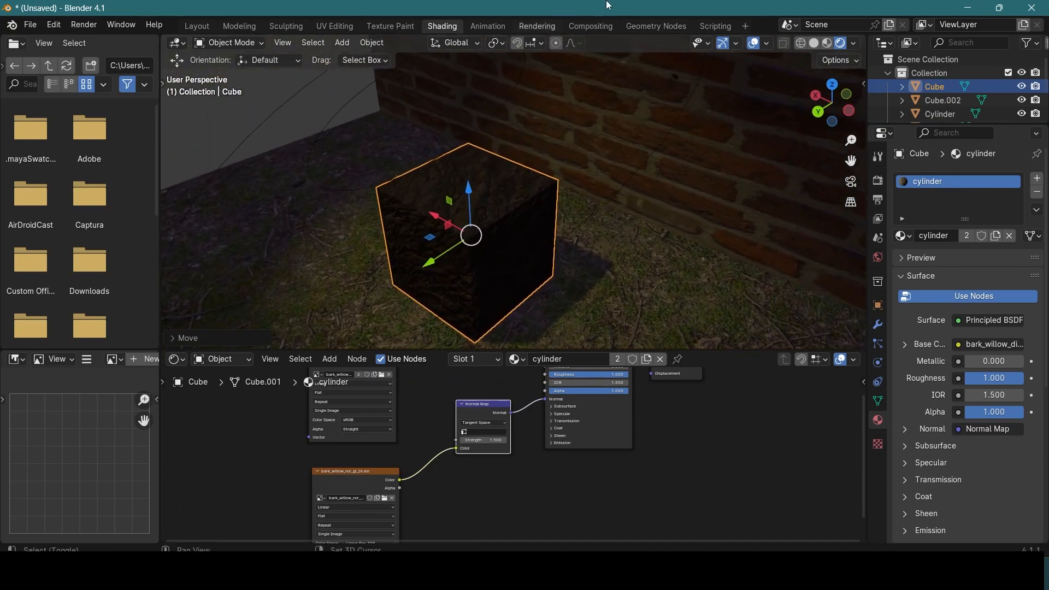
Step: Select the brick walls object and open the list of existing materials for its Wall slot
{"action": "scroll", "coordinate": [649, 159], "scroll_direction": "down", "scroll_amount": 3}
{"action": "left_click", "coordinate": [658, 142]}
{"action": "middle_click_drag", "start_coordinate": [659, 143], "coordinate": [624, 243]}
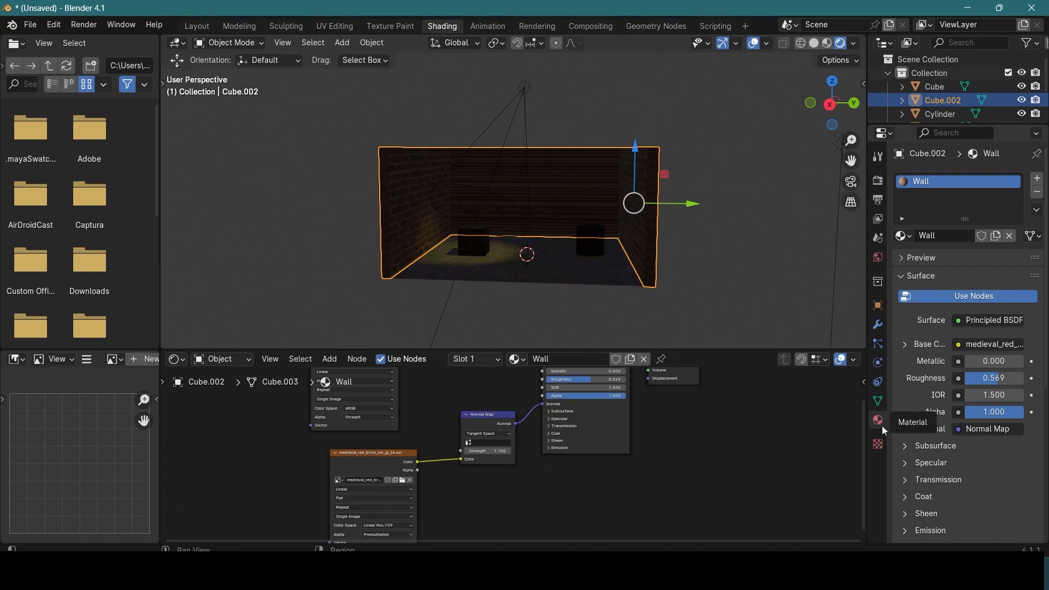
{"action": "left_click", "coordinate": [903, 236]}
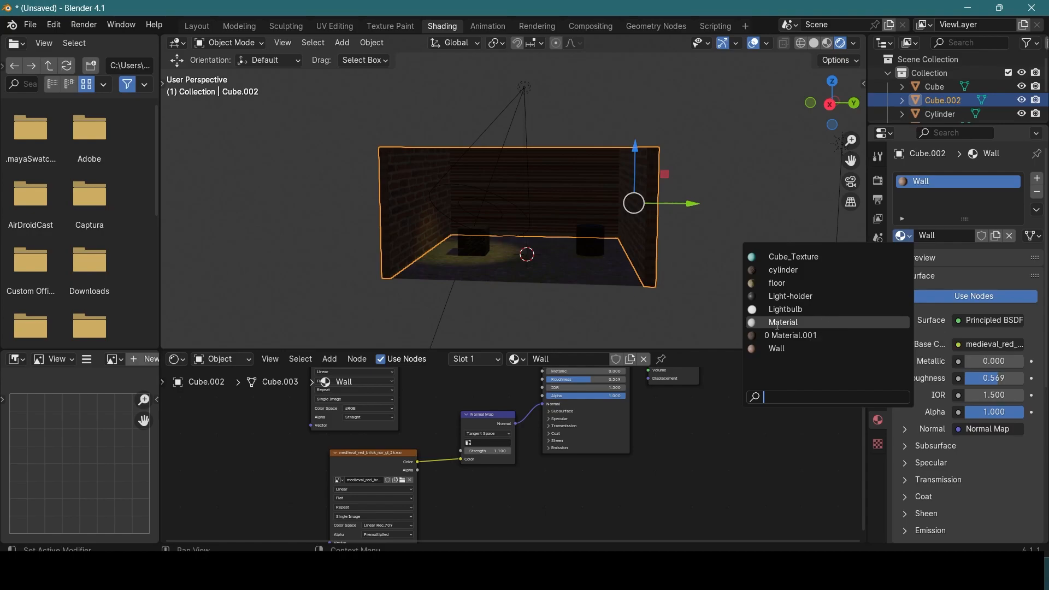
Step: Switch to the browser, return to the Poly Haven home page and look over its HDRIs, Textures and Models sections
{"action": "mouse_move", "coordinate": [541, 572]}
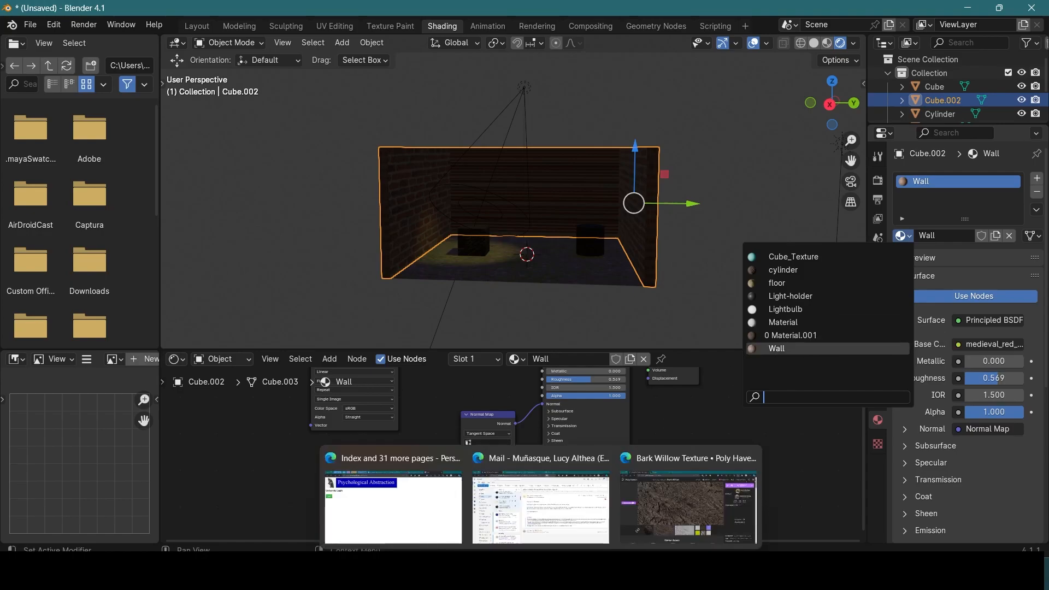
{"action": "left_click", "coordinate": [637, 521]}
{"action": "left_click", "coordinate": [96, 77]}
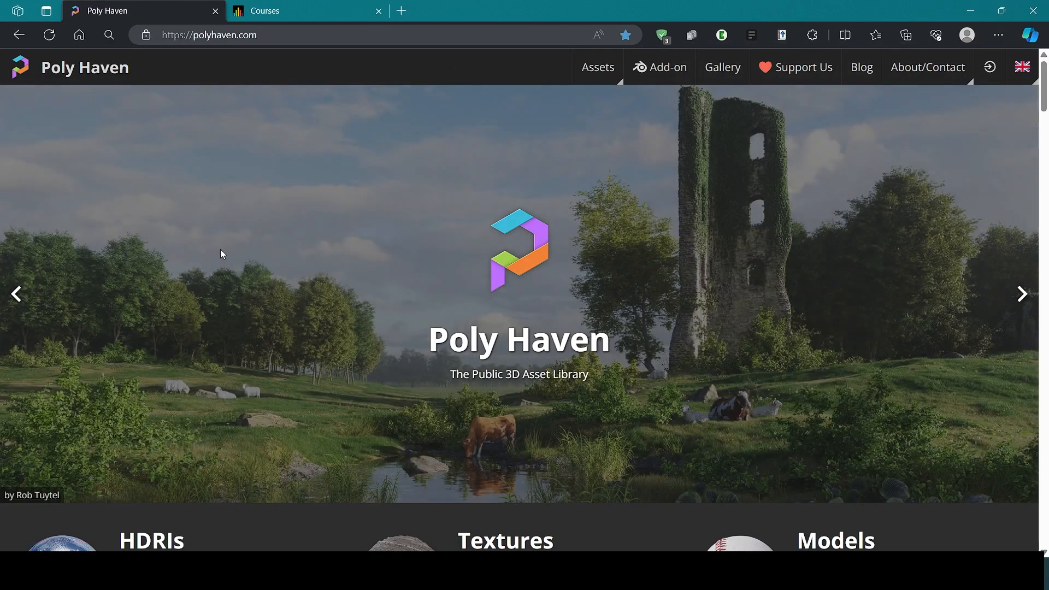
{"action": "scroll", "coordinate": [218, 253], "scroll_direction": "down", "scroll_amount": 5}
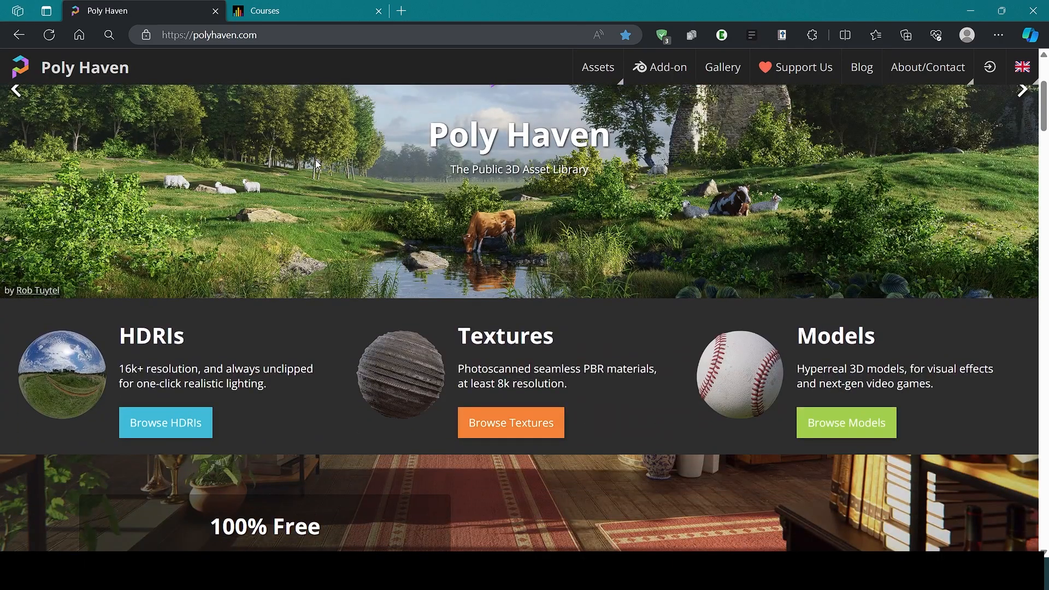
{"action": "scroll", "coordinate": [445, 335], "scroll_direction": "down", "scroll_amount": 2}
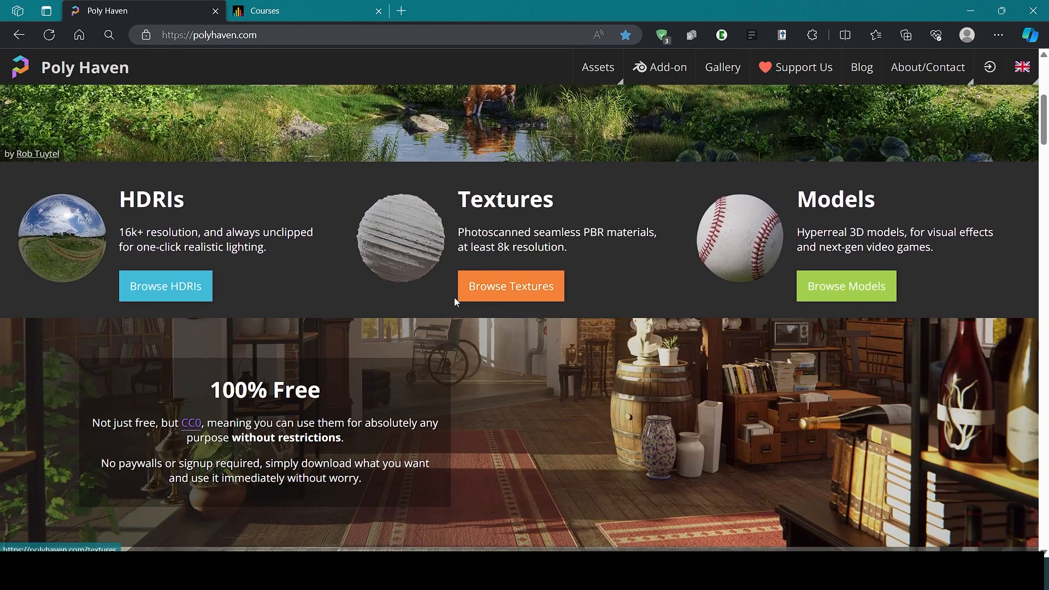
{"action": "scroll", "coordinate": [382, 306], "scroll_direction": "down", "scroll_amount": 3}
{"action": "scroll", "coordinate": [438, 301], "scroll_direction": "up", "scroll_amount": 3}
Step: Open Poly Haven's Textures library and look through the available materials
{"action": "left_click", "coordinate": [485, 290]}
{"action": "scroll", "coordinate": [547, 290], "scroll_direction": "down", "scroll_amount": 3}
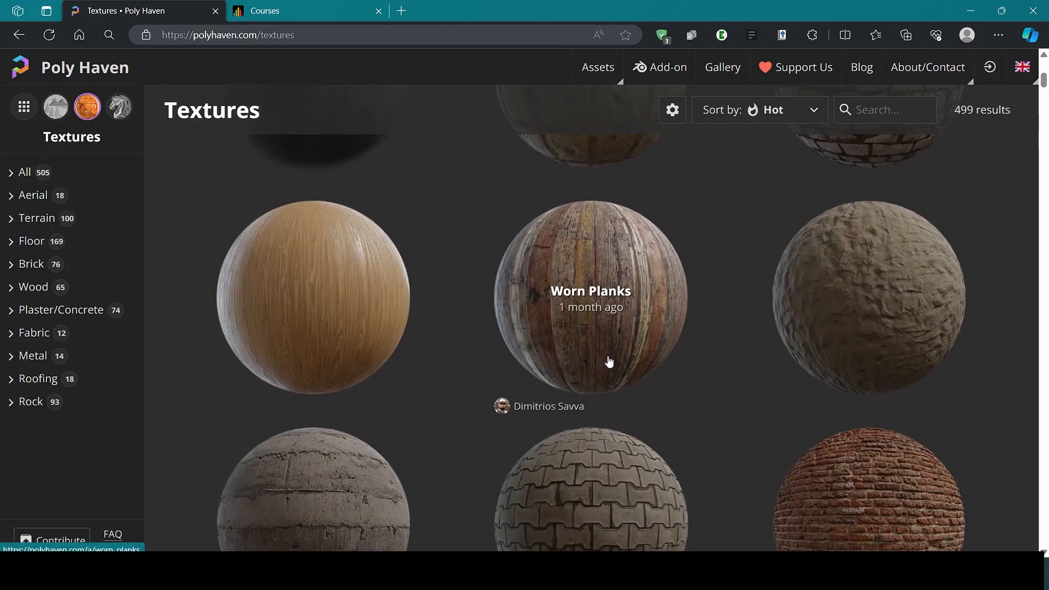
{"action": "scroll", "coordinate": [608, 359], "scroll_direction": "down", "scroll_amount": 6}
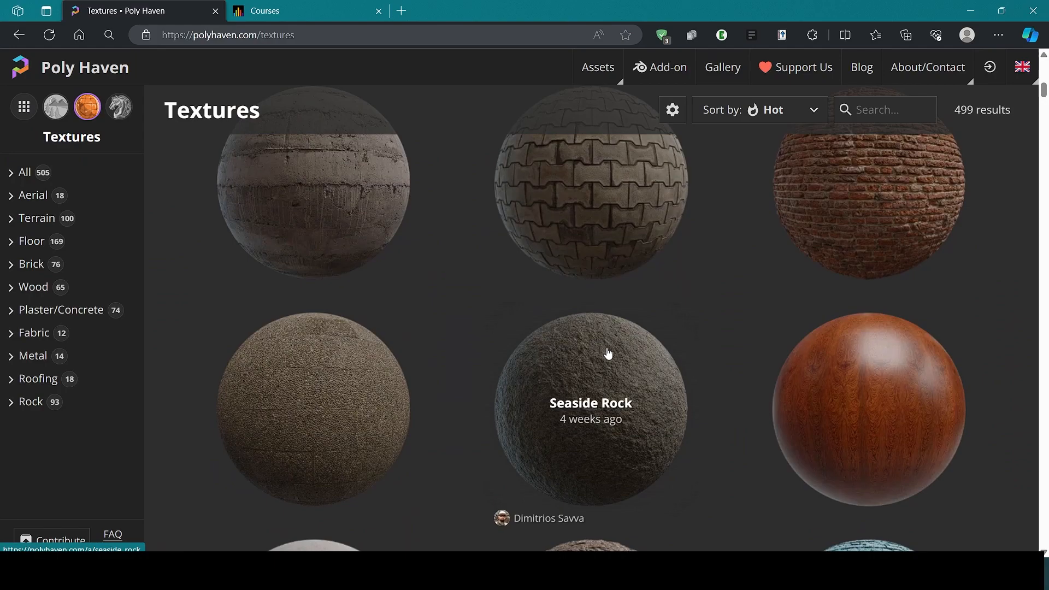
{"action": "scroll", "coordinate": [609, 356], "scroll_direction": "down", "scroll_amount": 5}
{"action": "scroll", "coordinate": [529, 335], "scroll_direction": "up", "scroll_amount": 4}
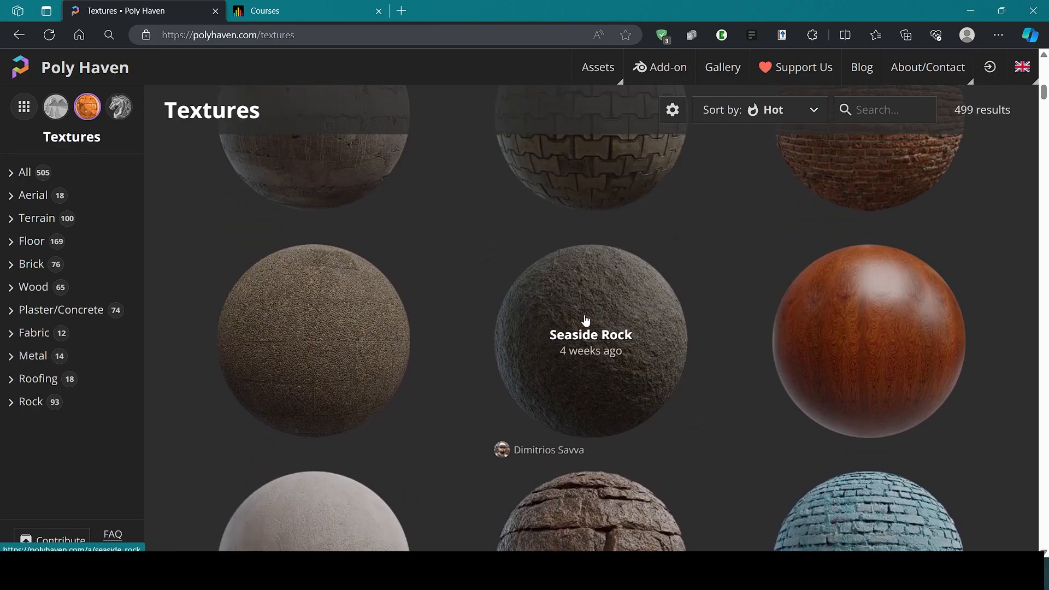
Step: Switch back to Blender and close the material list, leaving the Wall material assigned
{"action": "mouse_move", "coordinate": [662, 571]}
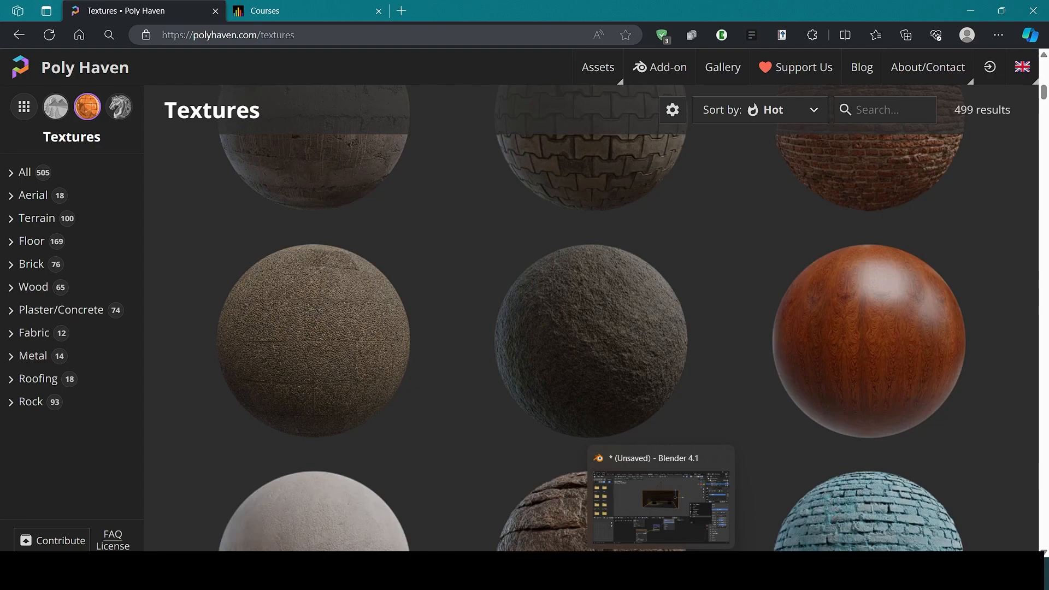
{"action": "left_click", "coordinate": [661, 505]}
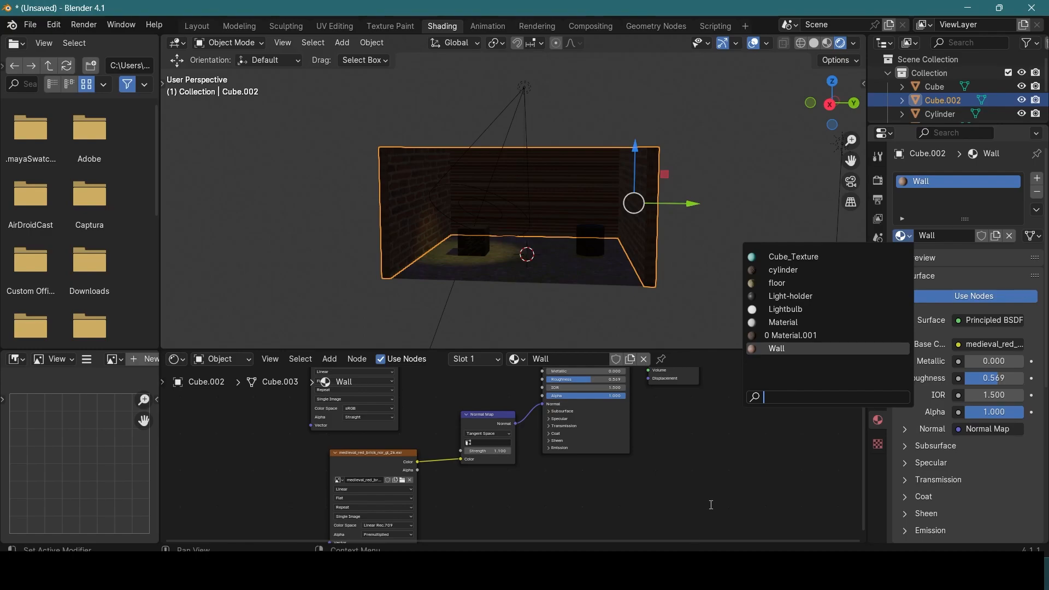
{"action": "left_click", "coordinate": [733, 504]}
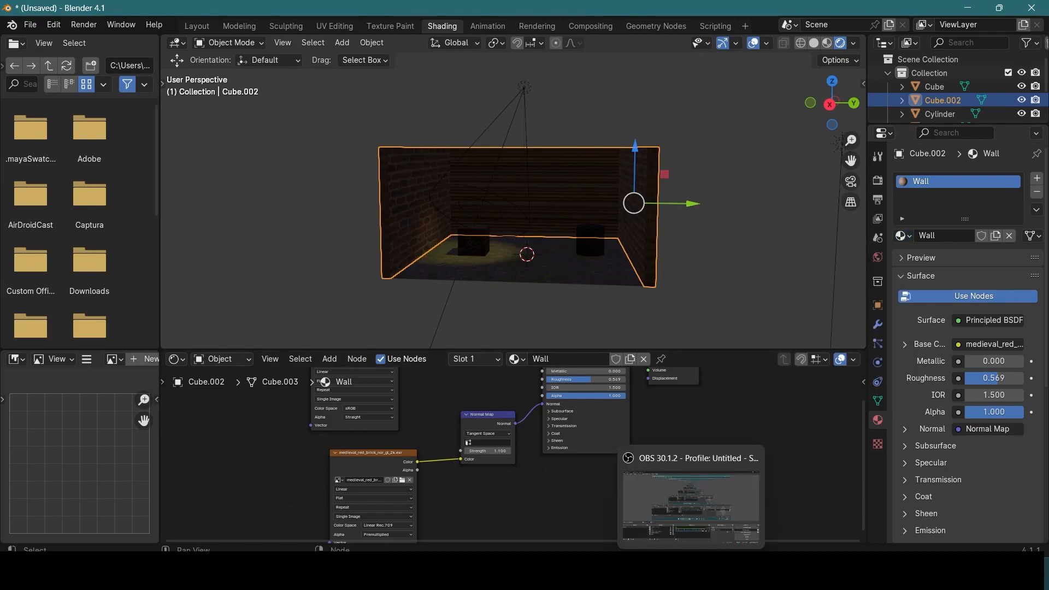